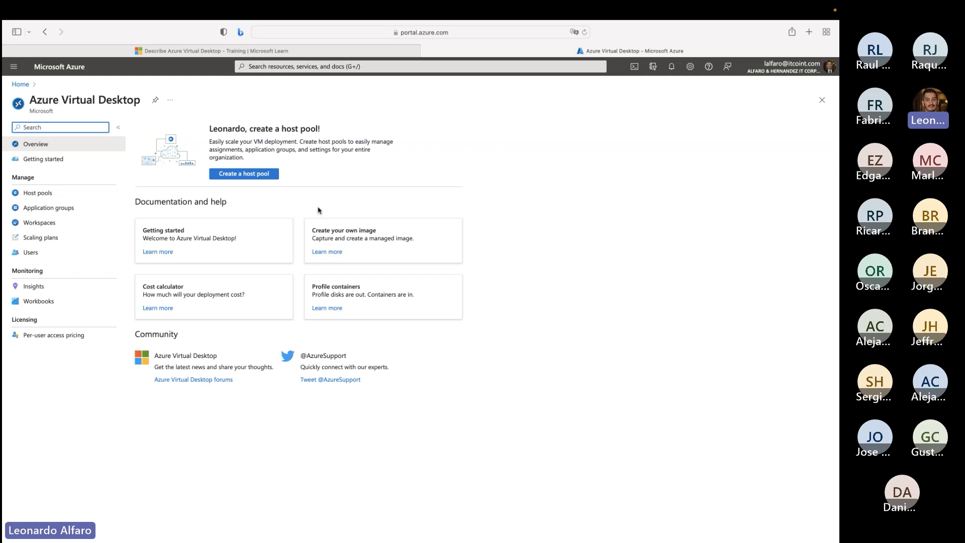
- Open the Test_hostpool host pool and view its list of session hosts
click(59, 193)
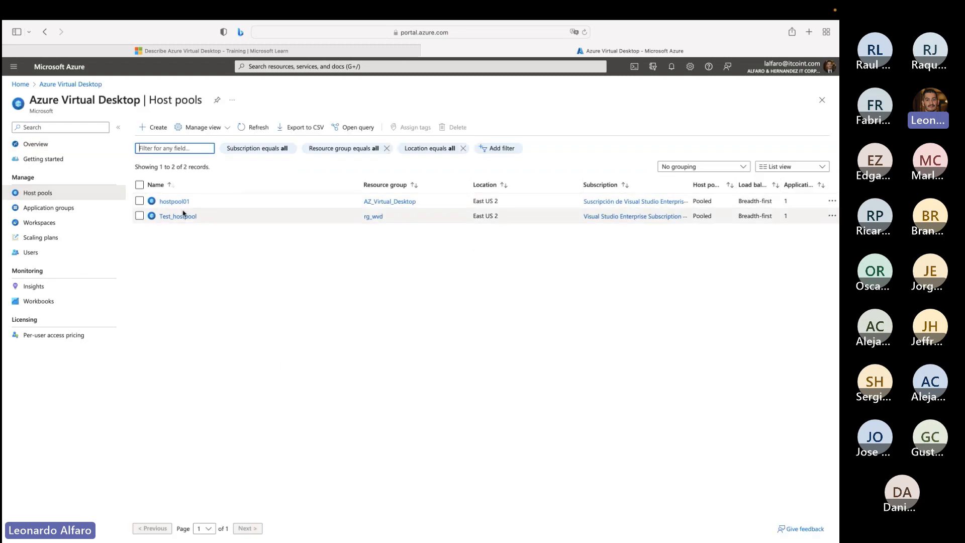
click(182, 217)
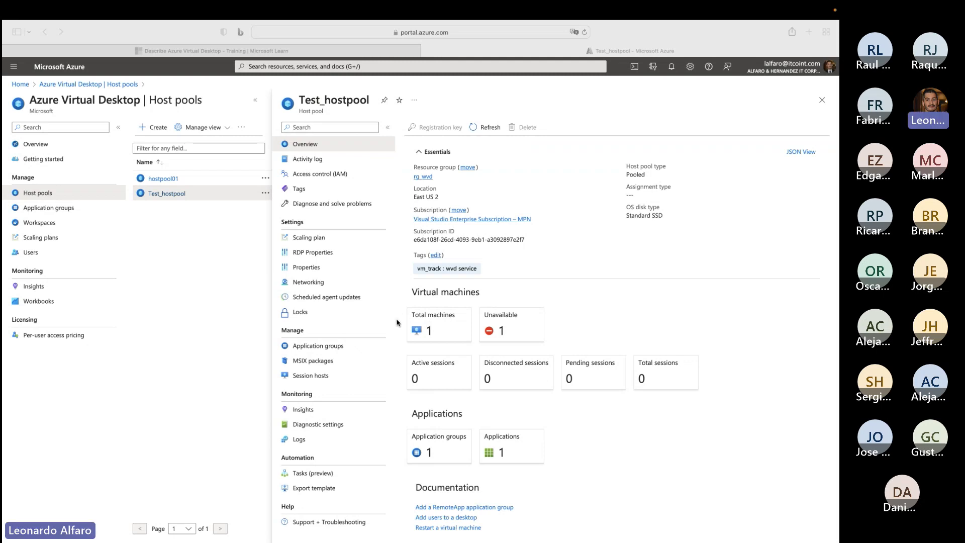
click(412, 320)
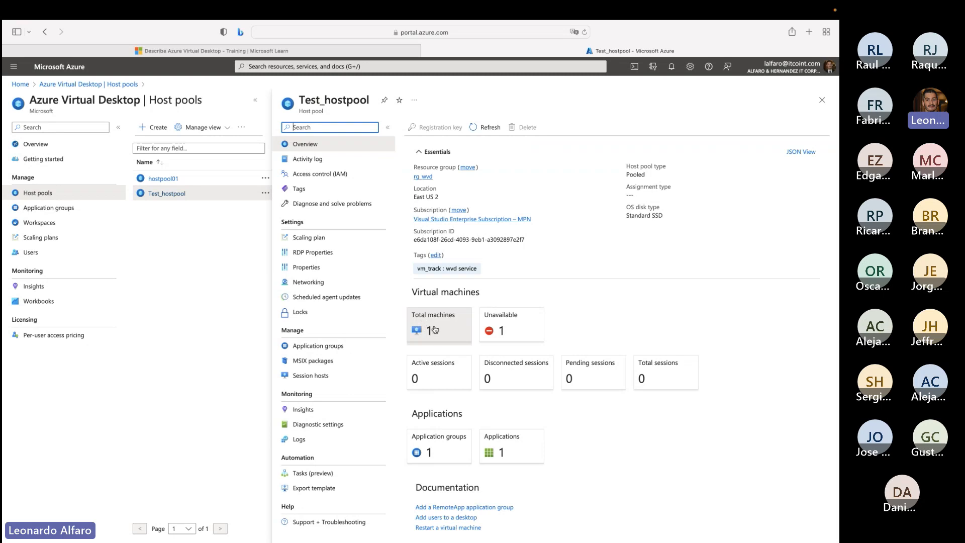
click(458, 321)
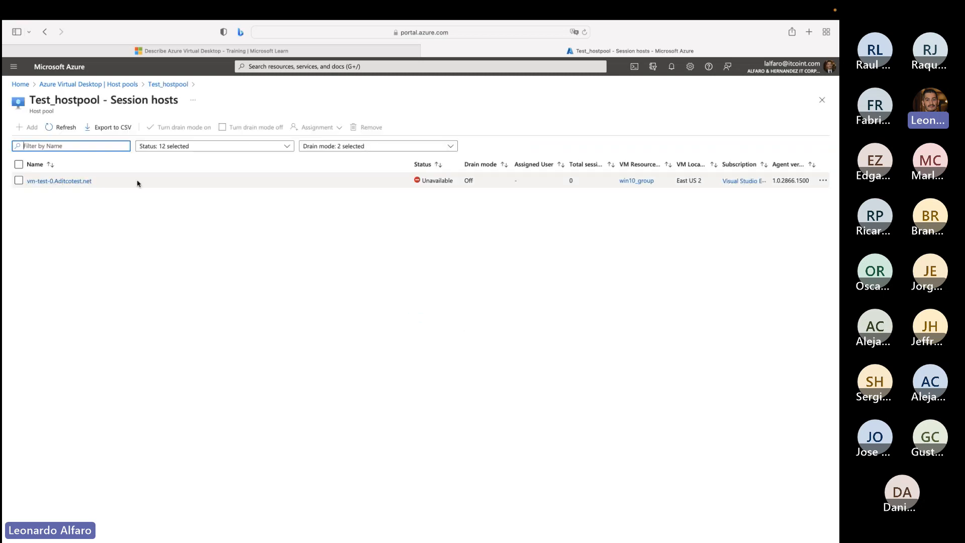
drag(102, 184, 44, 184)
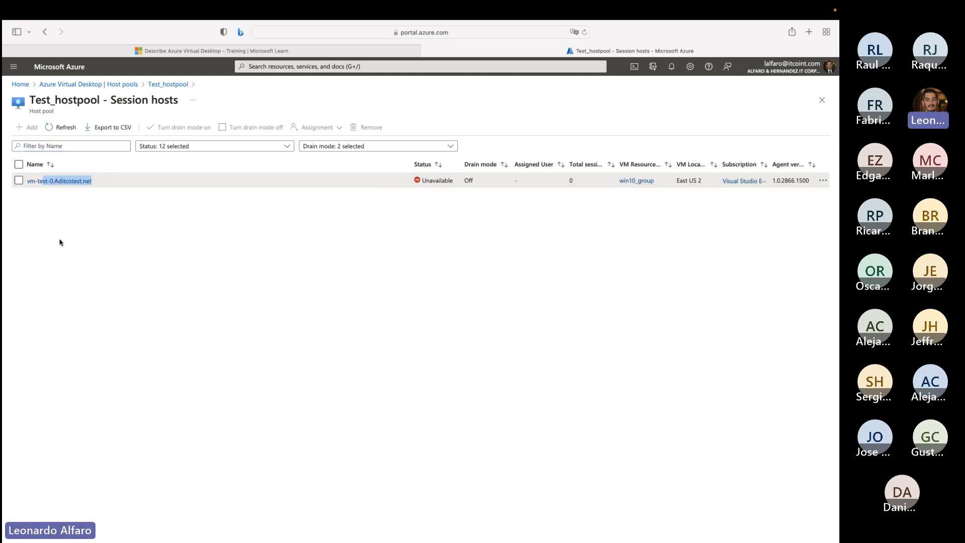
click(82, 299)
- Switch to Microsoft Remote Desktop and view the resources published in its workspaces
key(ctrl+Left)
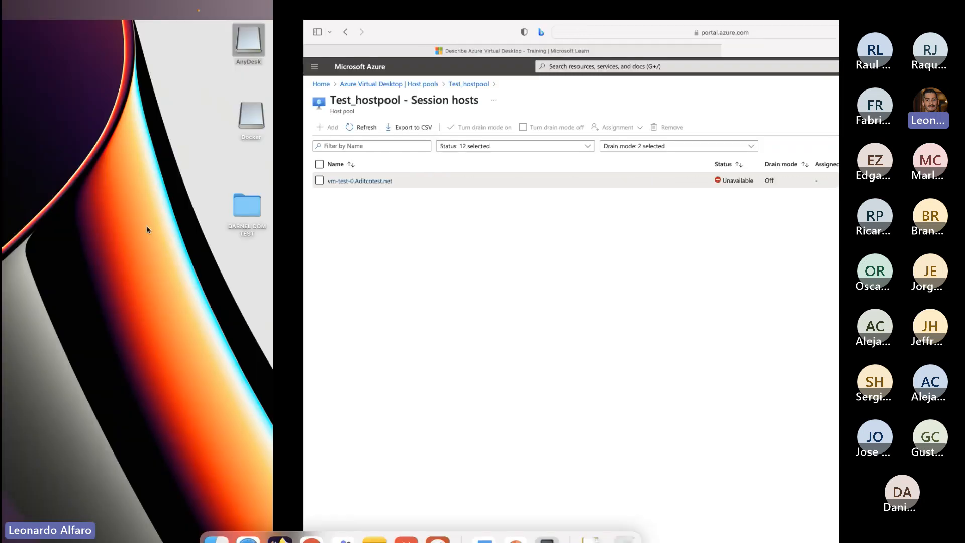
click(438, 523)
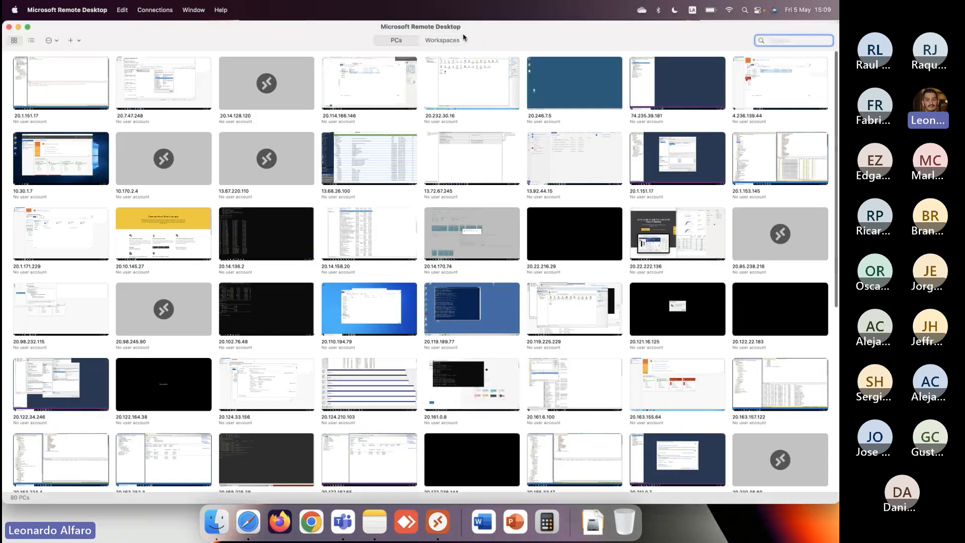
click(442, 40)
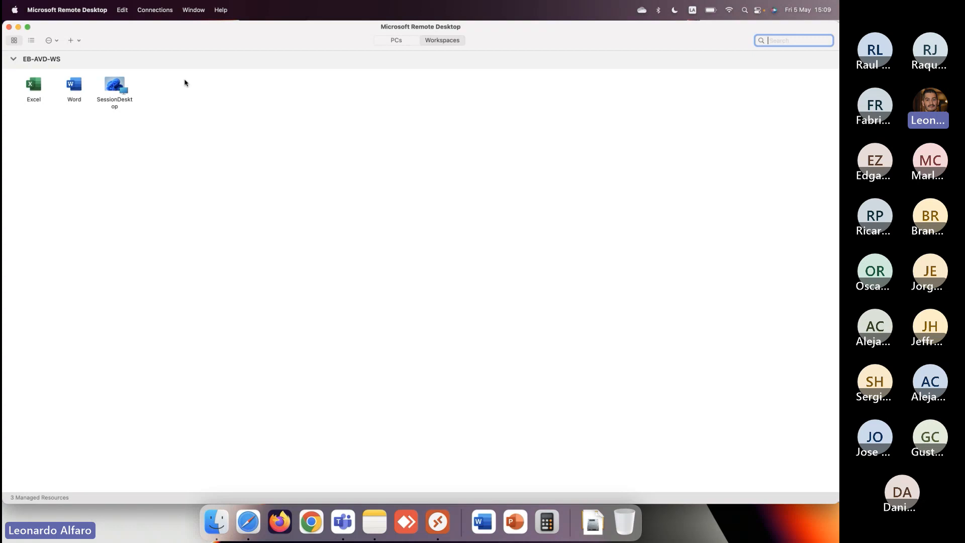
- Return to the Azure portal, open Test_hostpool's Test_hostpool-DAG application group, and compare it with the Remote Desktop workspace
key(ctrl+Right)
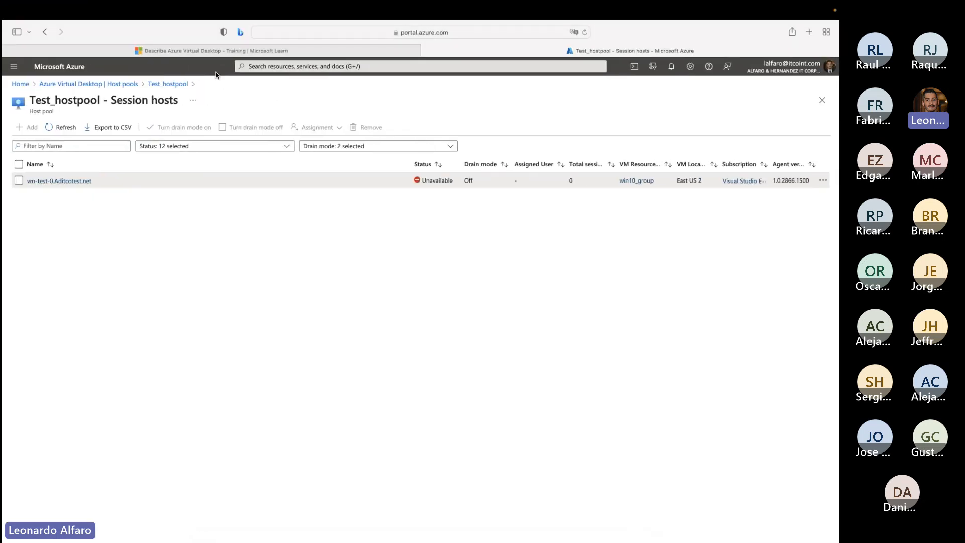
click(161, 85)
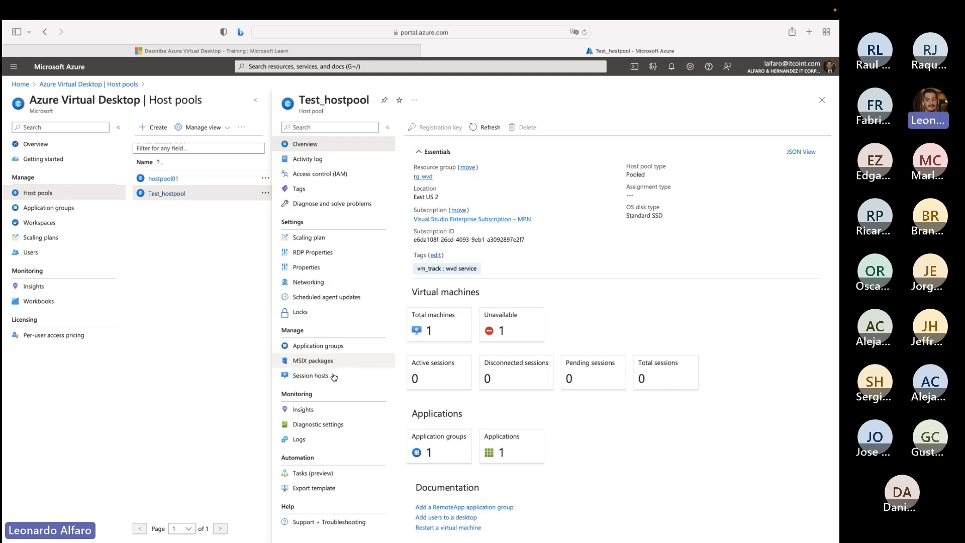
click(329, 350)
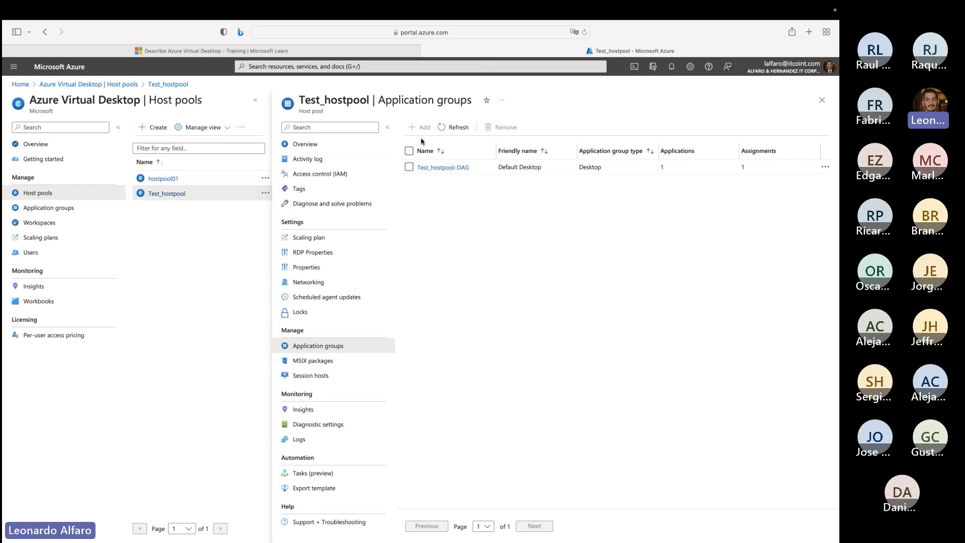
click(433, 167)
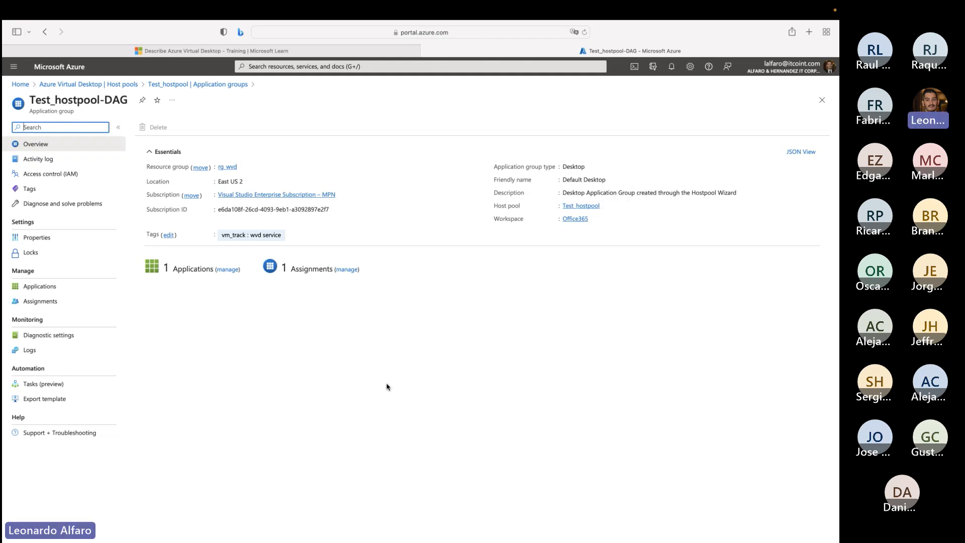
key(ctrl+Left)
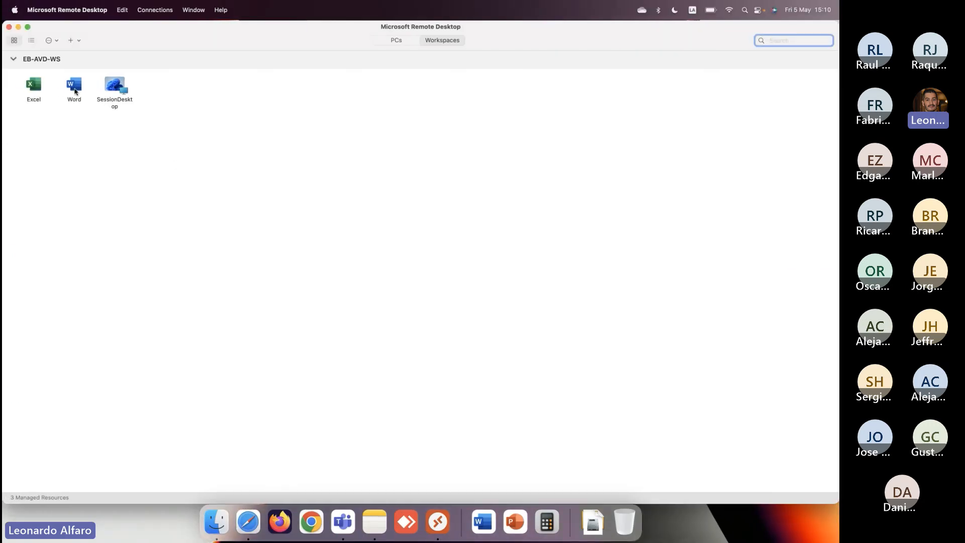
key(ctrl+Right)
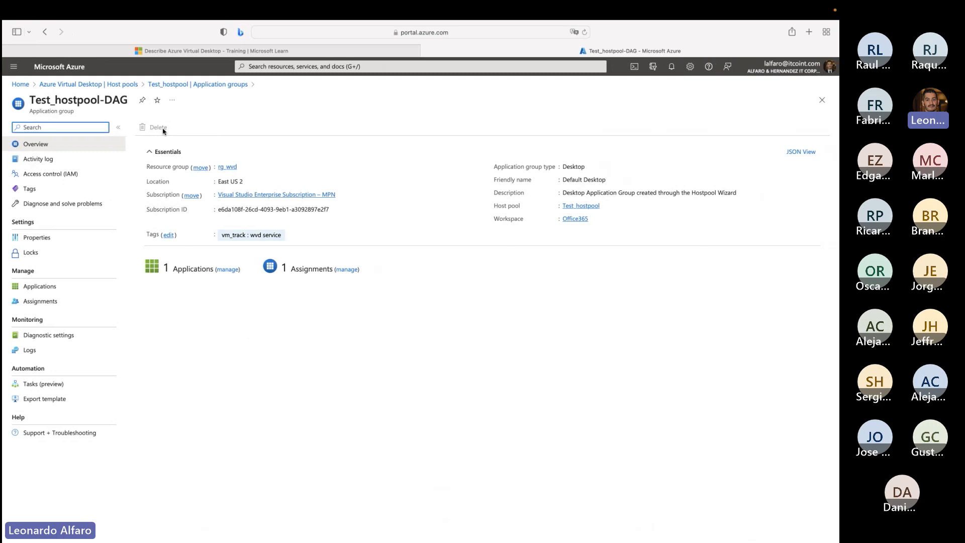
- View the session hosts of Test_hostpool and hostpool01, and select the session host in hostpool01
click(174, 84)
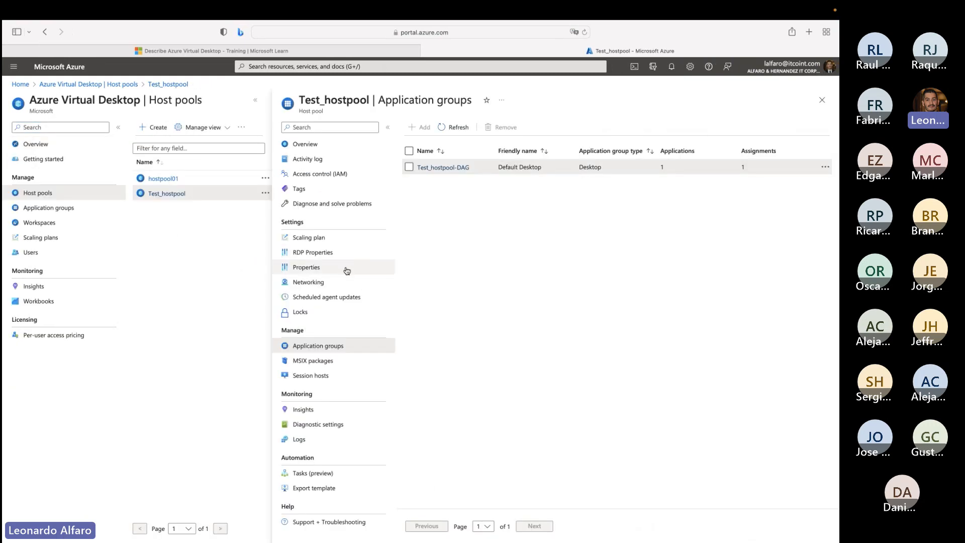
click(360, 378)
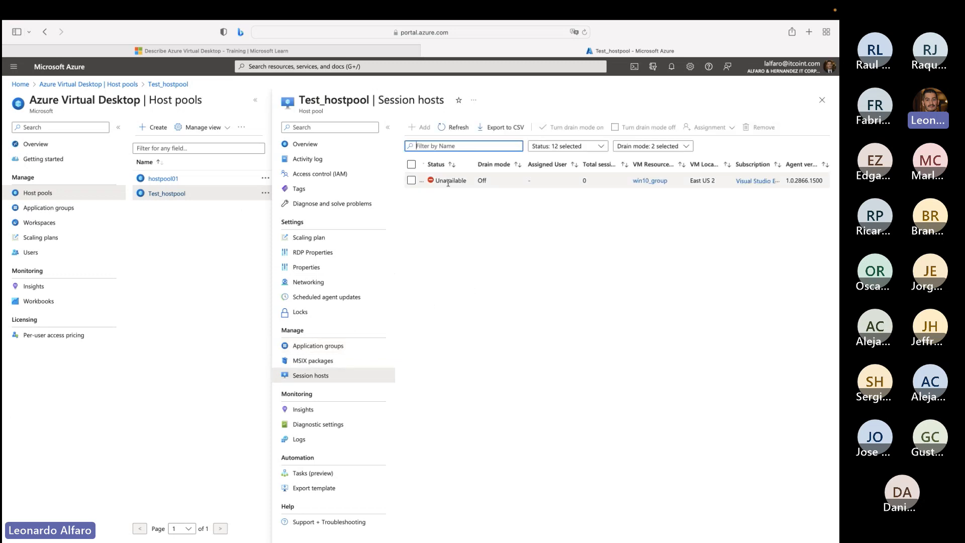
click(163, 179)
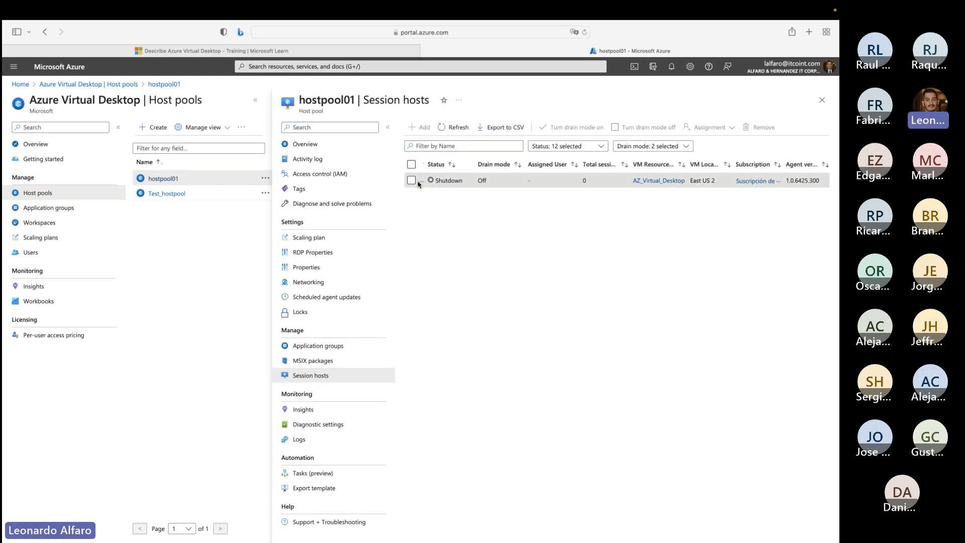
click(412, 182)
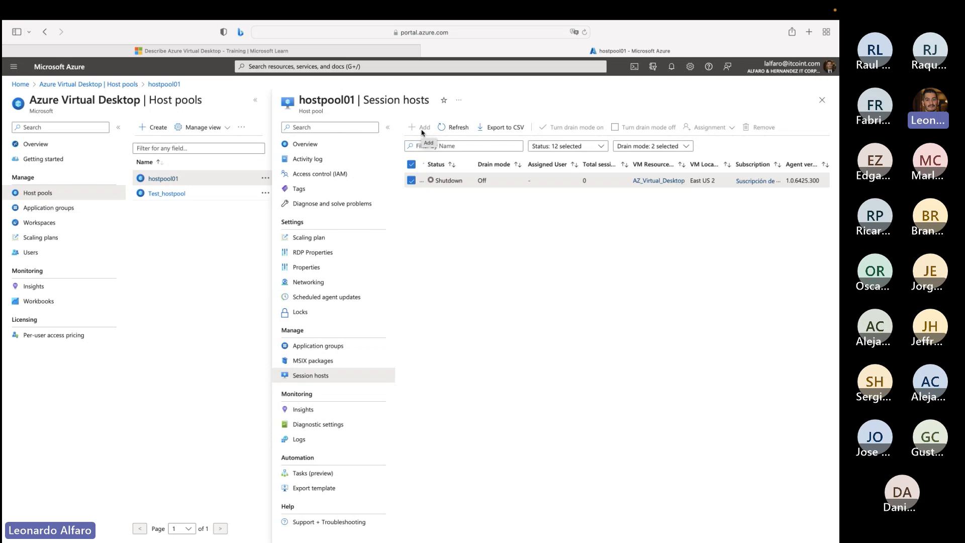
- Switch to Microsoft Remote Desktop and delete the EB-AVD-WS workspace with all its resources
key(ctrl+Left)
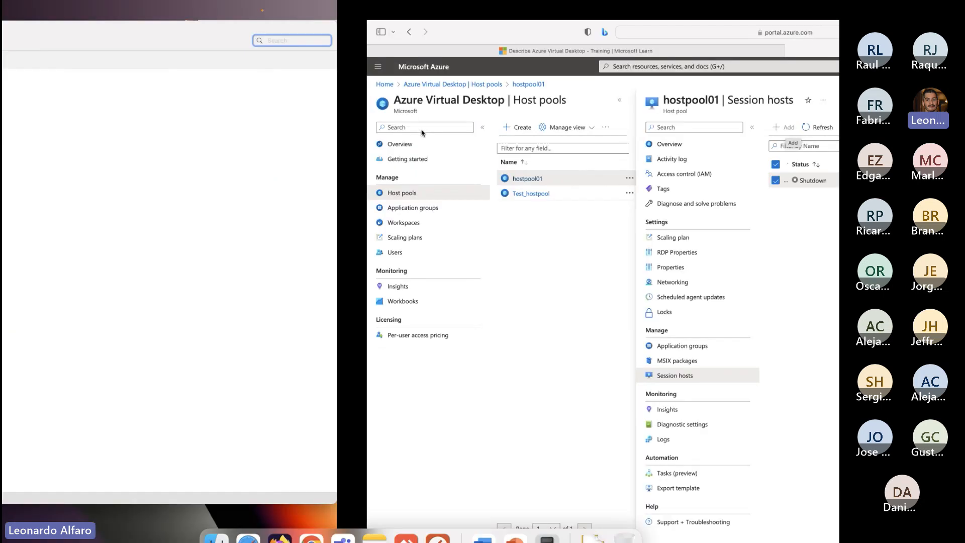
click(74, 40)
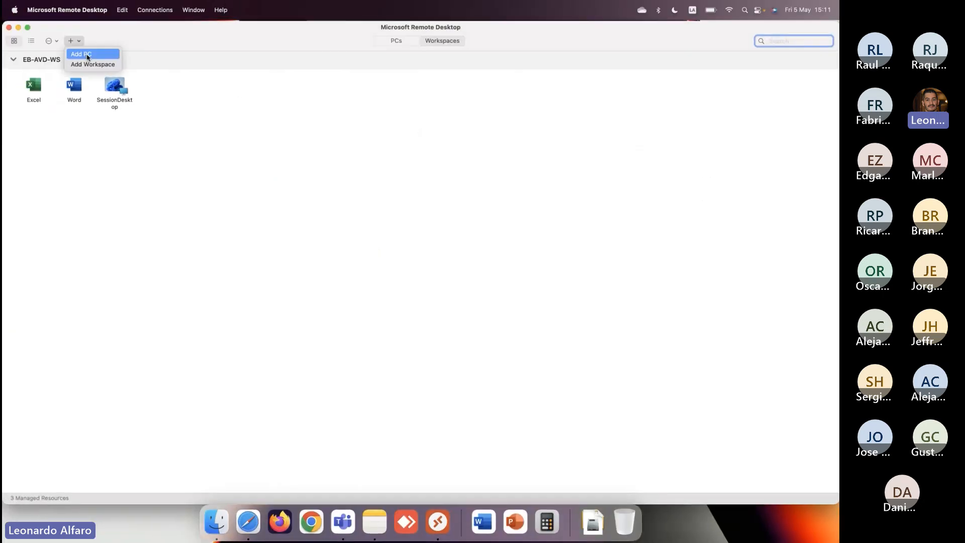
click(82, 75)
mouse_move(48, 61)
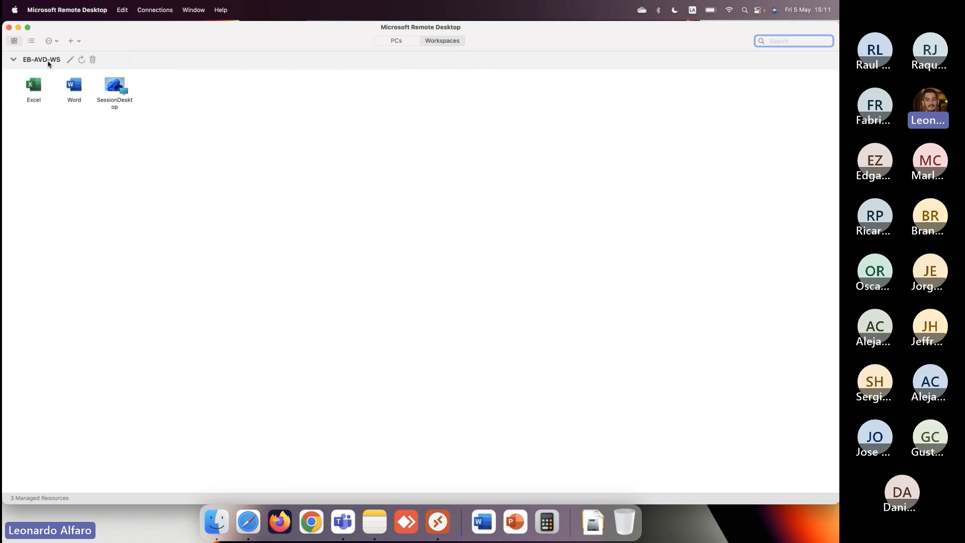
click(93, 60)
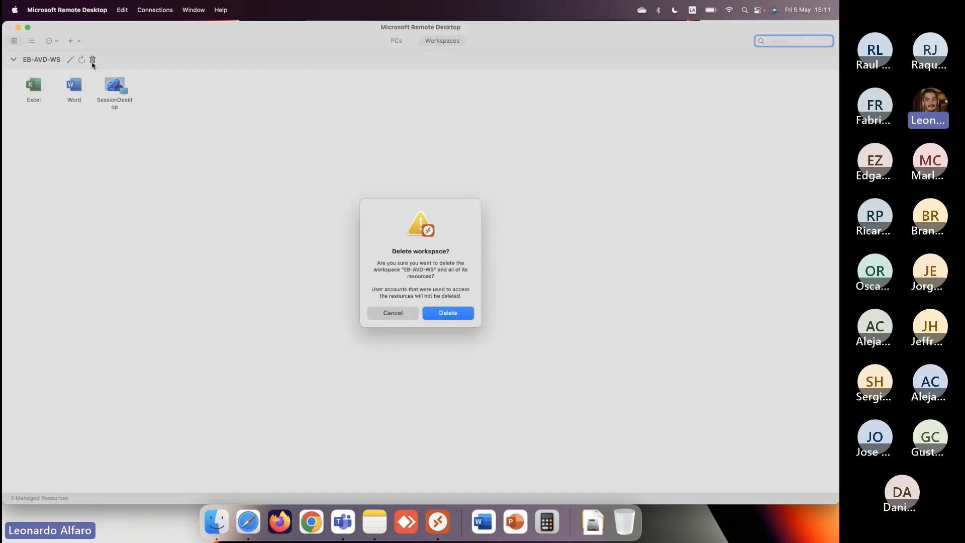
click(448, 316)
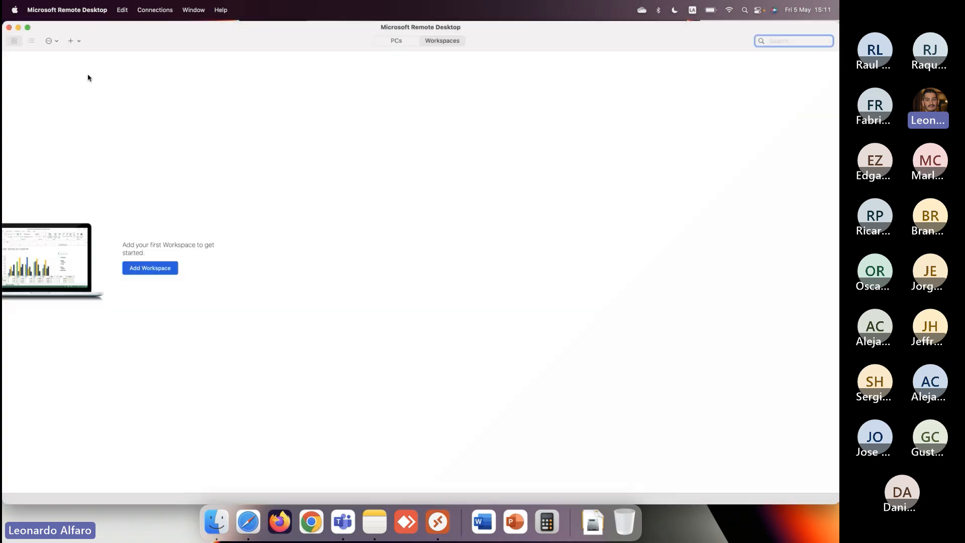
click(71, 41)
click(84, 63)
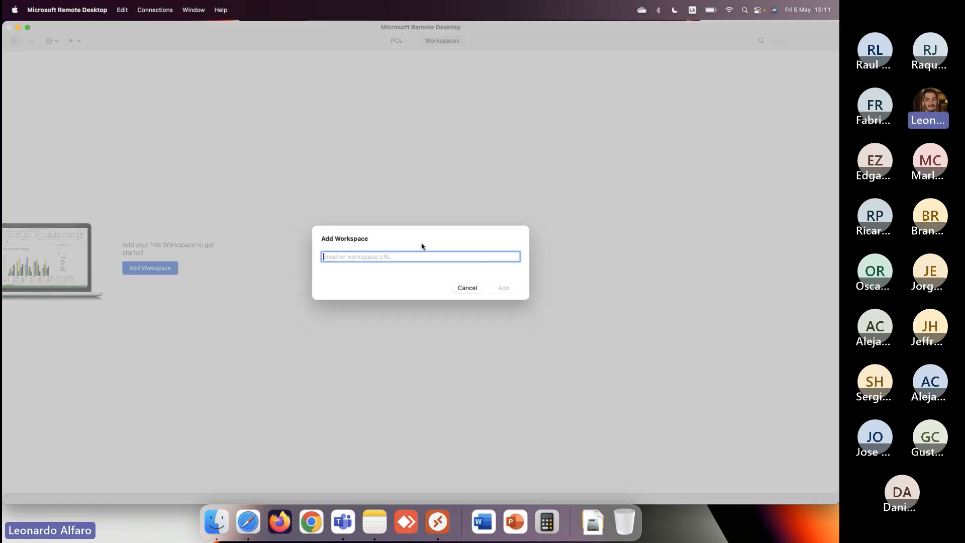
click(472, 289)
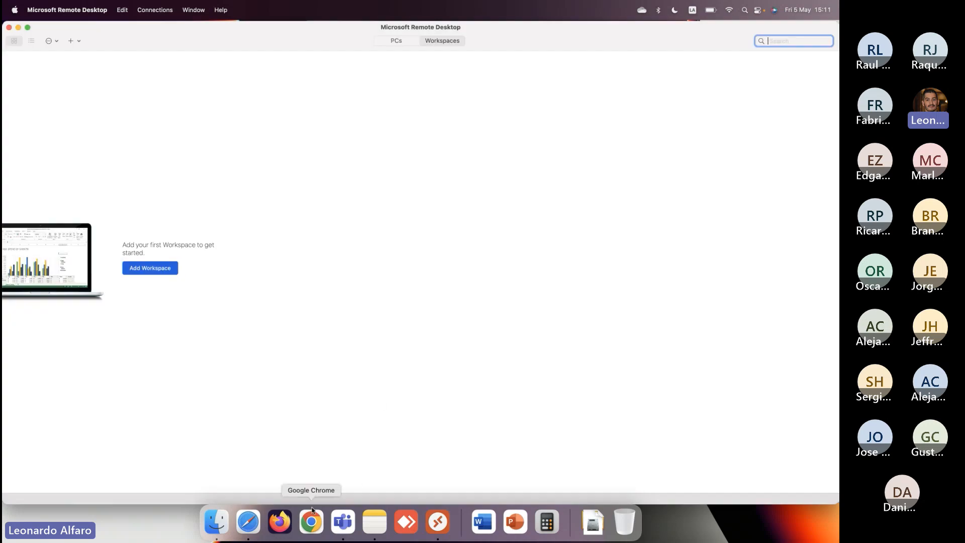
- Switch to Safari and read the Microsoft Learn section on multi-session Windows 10 or Windows 11 deployment
click(238, 522)
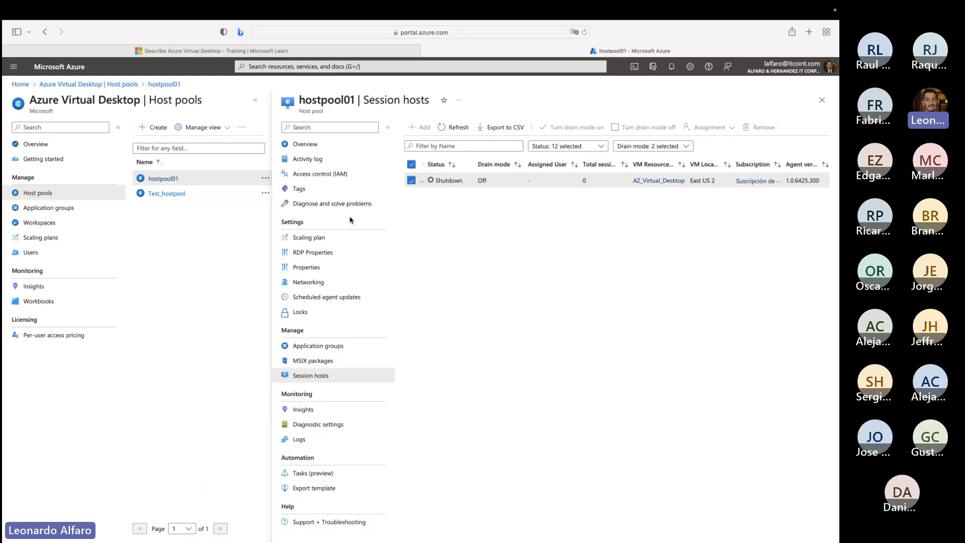
click(265, 56)
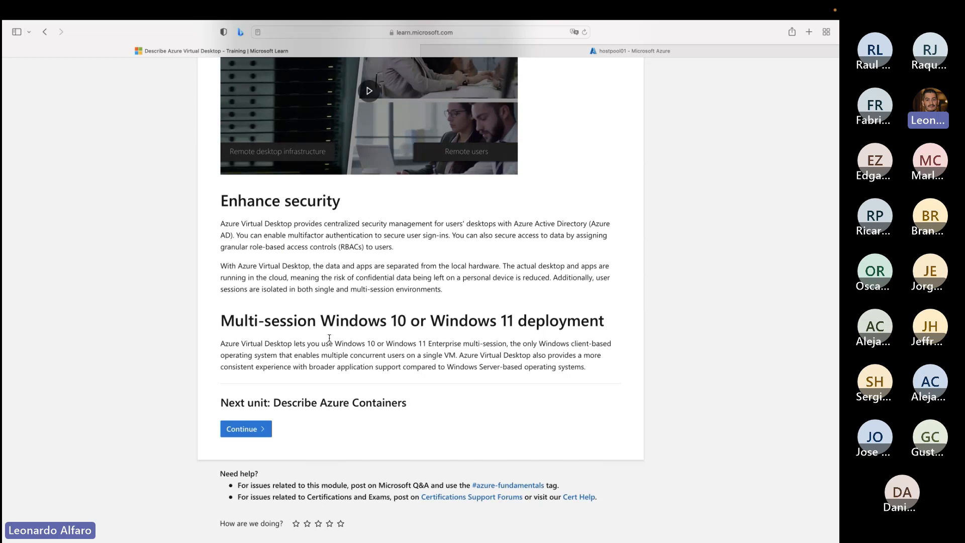
drag(366, 344, 426, 344)
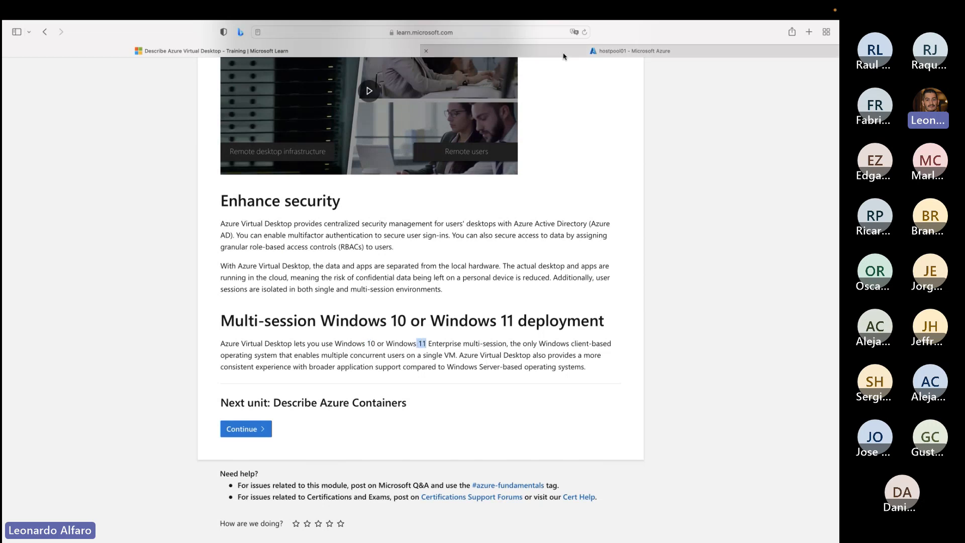
- Return to the Azure portal and review the session behaviour settings in hostpool01's RDP properties
click(573, 52)
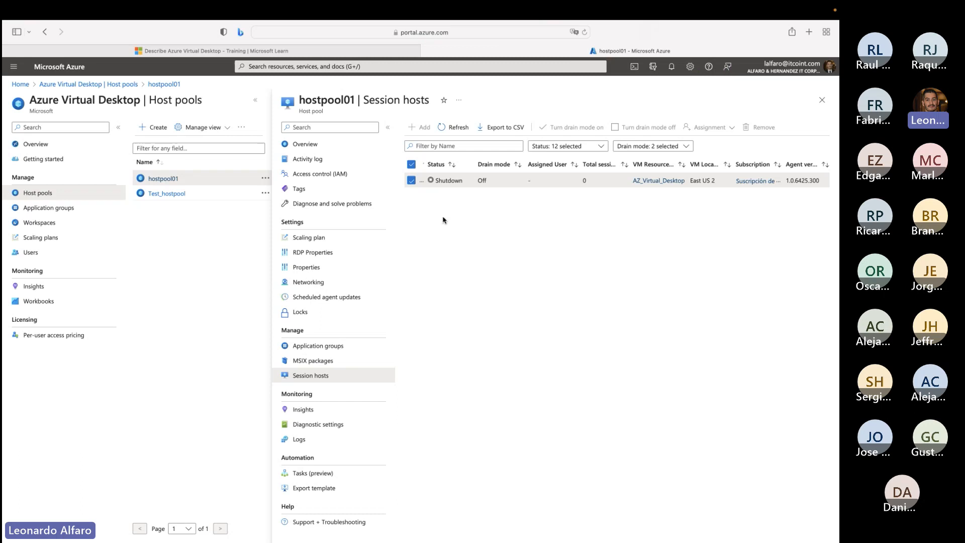
click(320, 268)
click(314, 256)
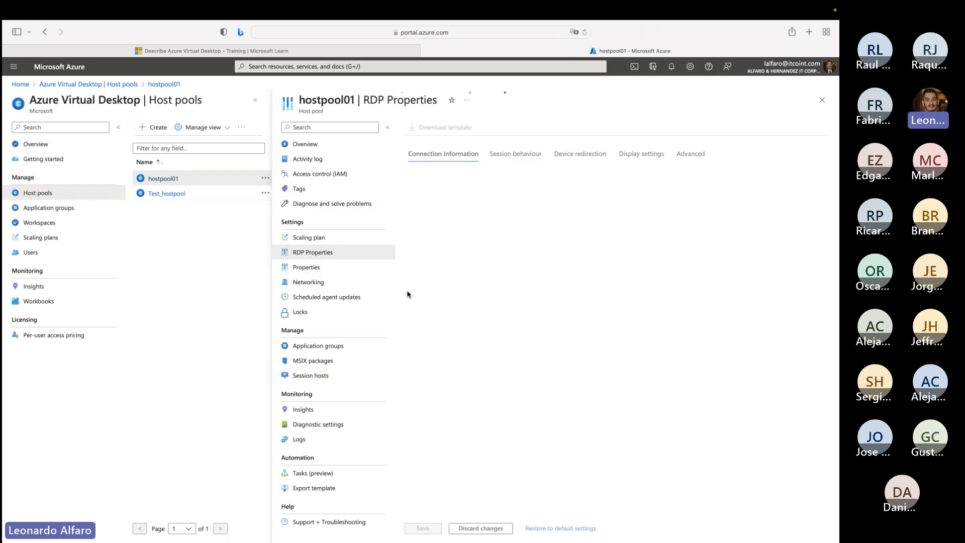
click(502, 160)
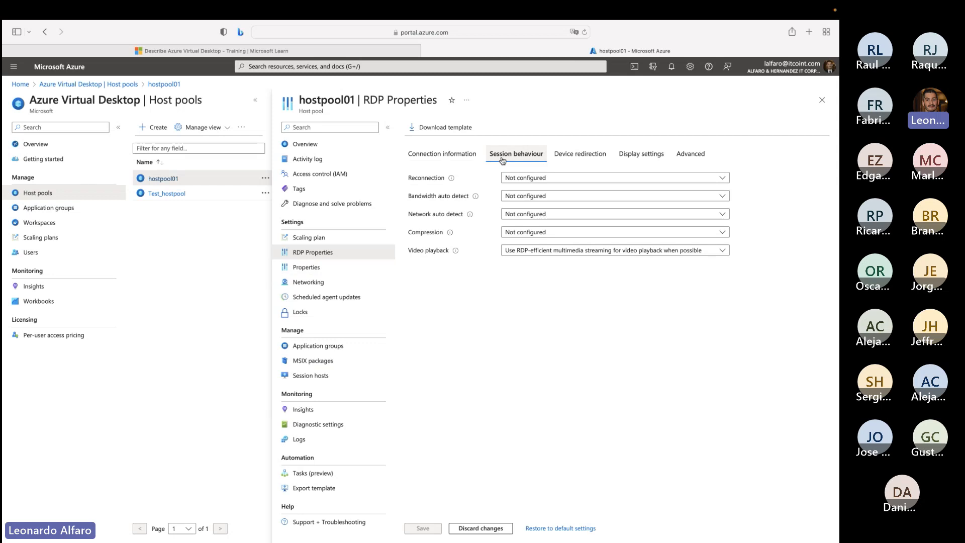
- Review hostpool01's device redirection settings, including the microphone redirection options, and its display settings
click(558, 151)
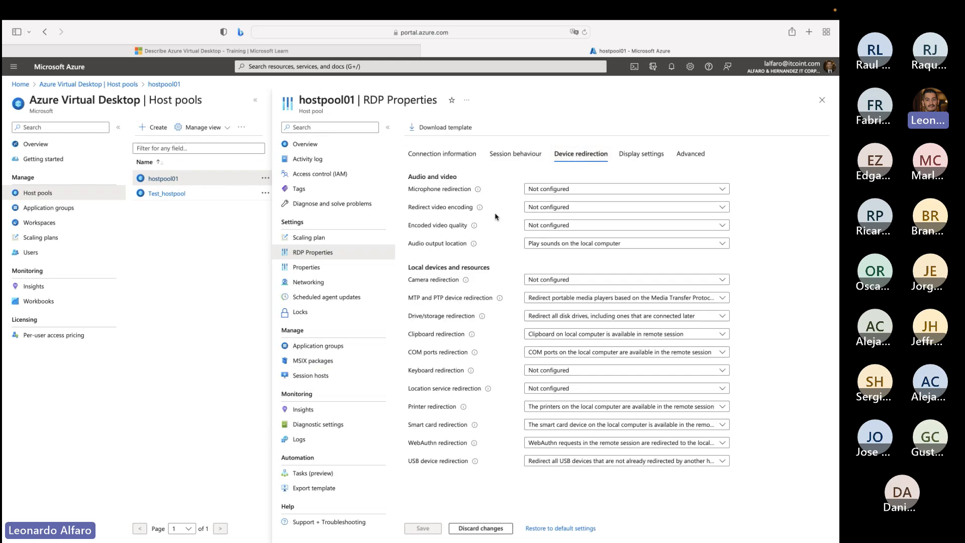
click(547, 189)
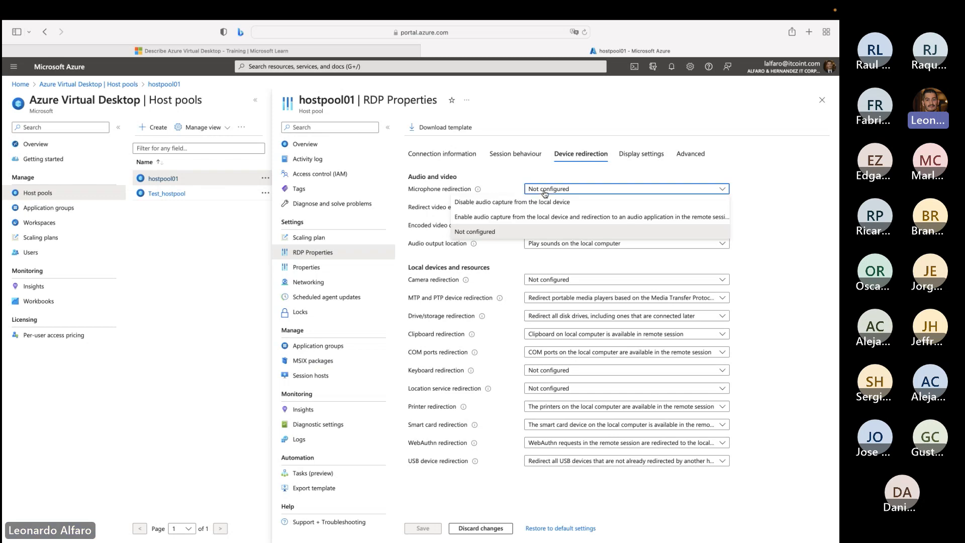
click(546, 191)
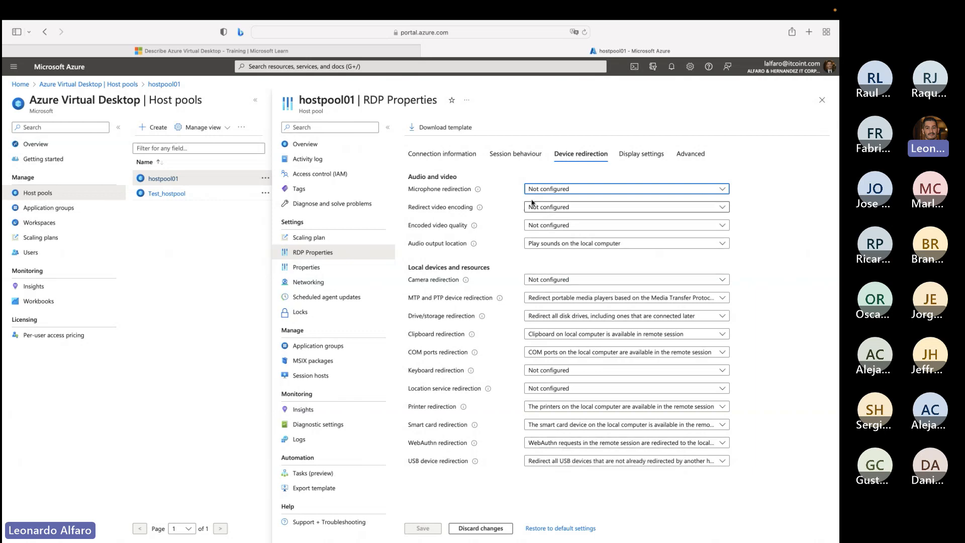
click(639, 154)
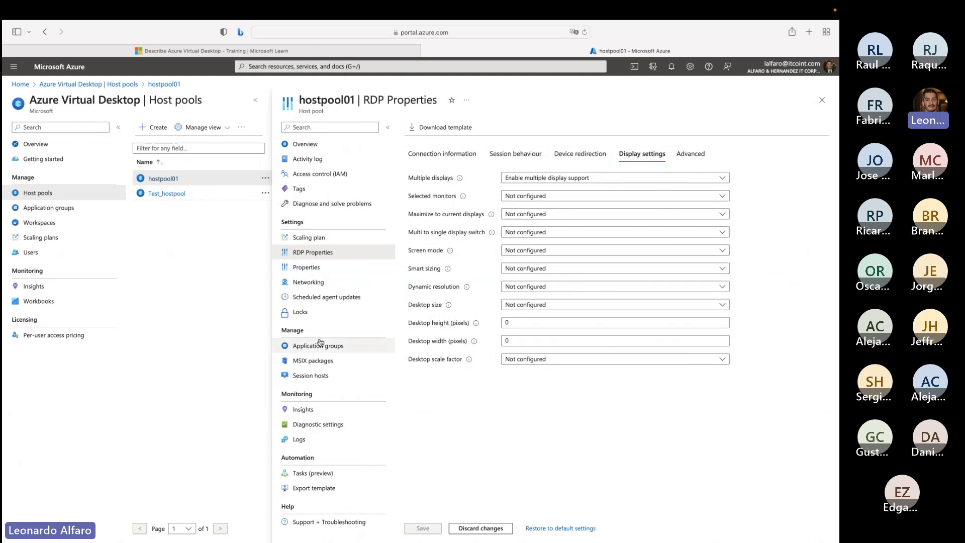
- Review hostpool01's session hosts, its application groups, and the user assignments of the hostpool01-DAG application group
click(331, 377)
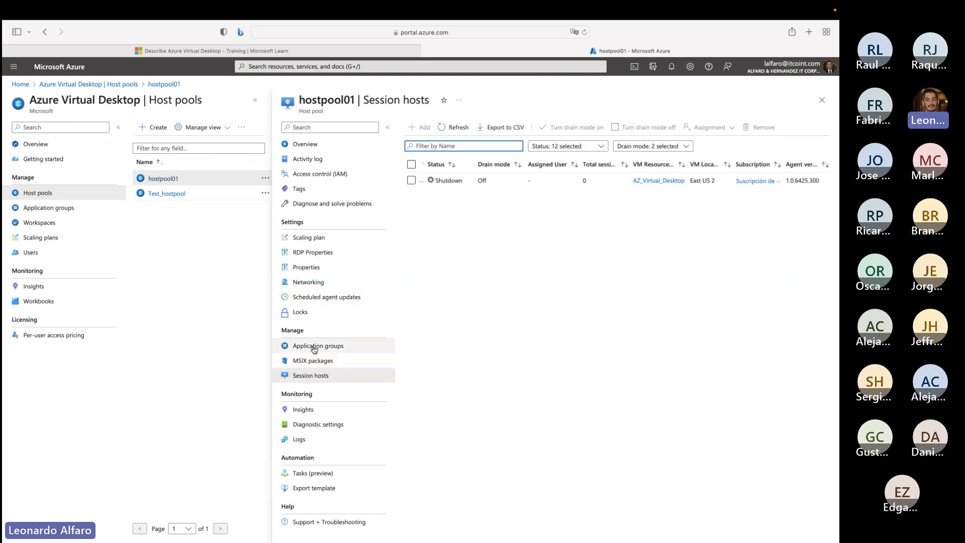
click(317, 346)
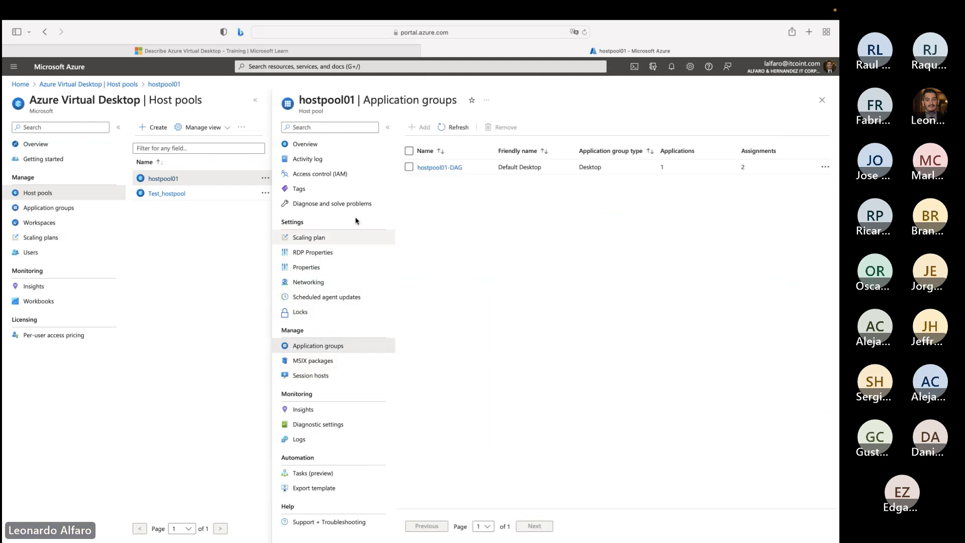
click(433, 168)
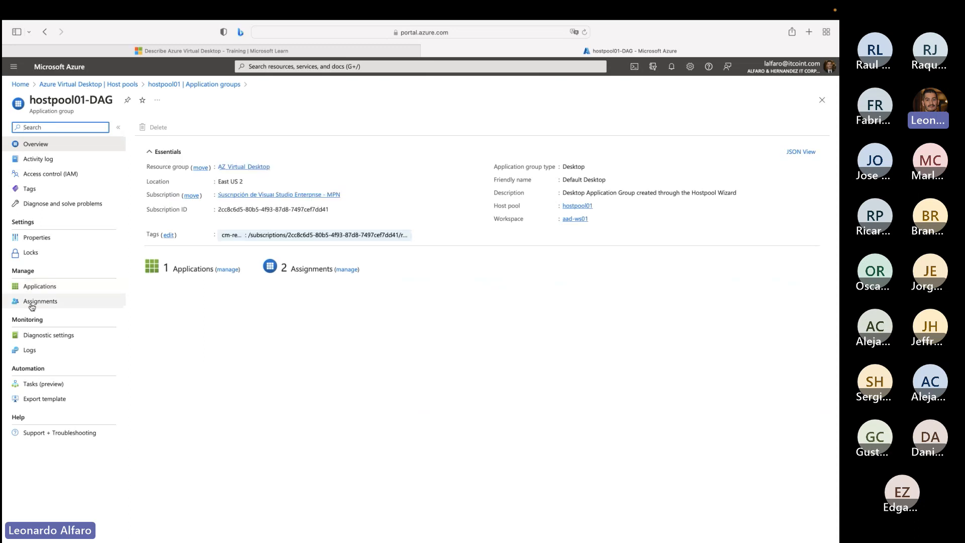
click(31, 302)
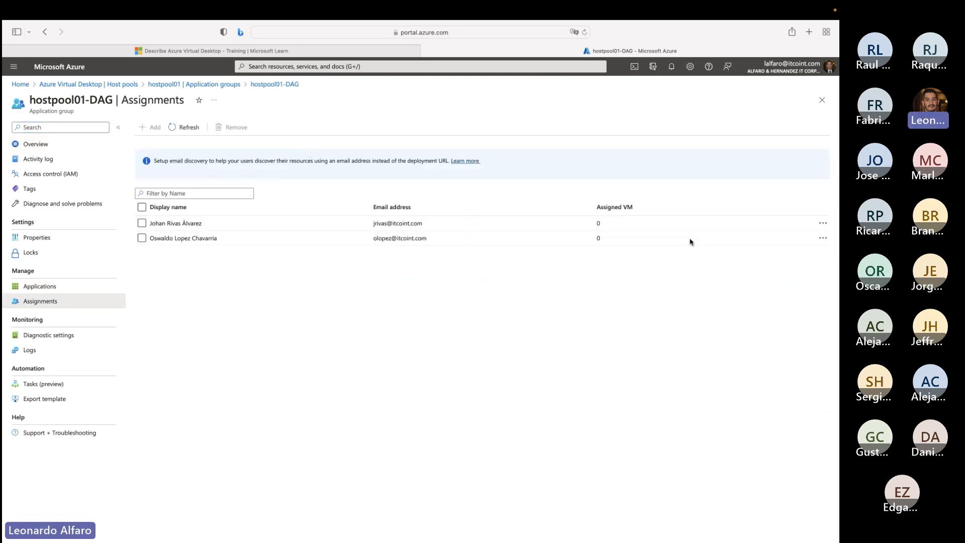
- Return to the Microsoft Learn training page and continue to the Describe Azure Containers unit
click(410, 50)
scroll(472, 166, down, 3)
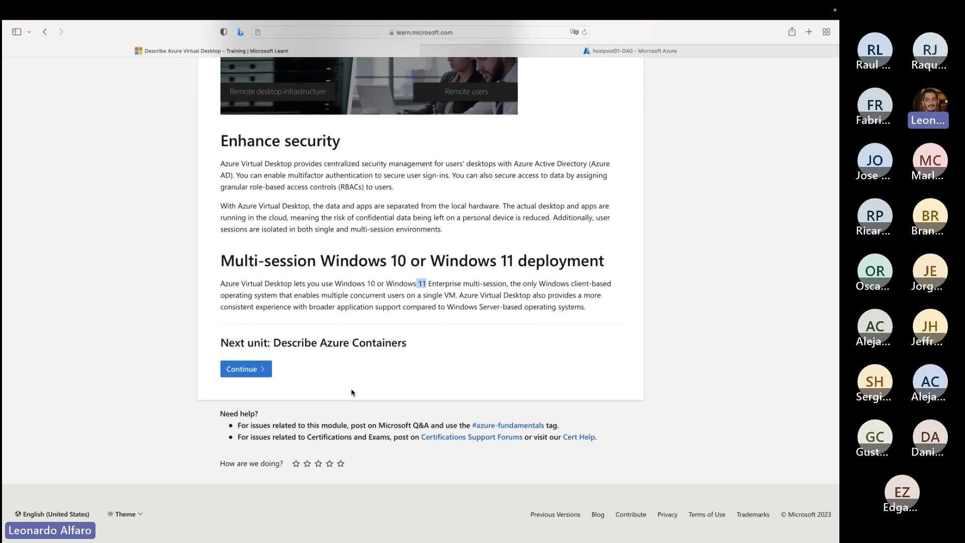
click(253, 374)
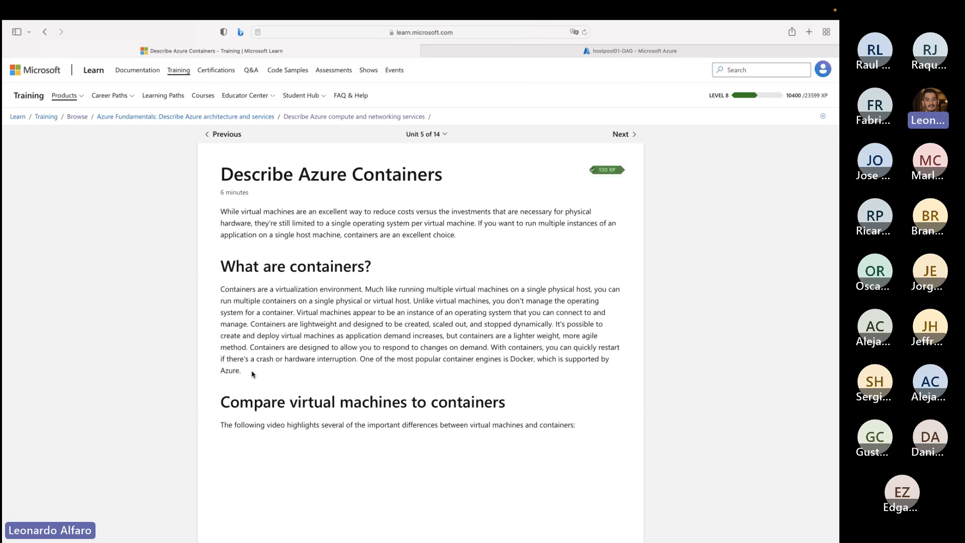
- Read the containers unit, covering the comparison with virtual machines, Azure Container Instances and using containers in solutions
scroll(309, 395, down, 3)
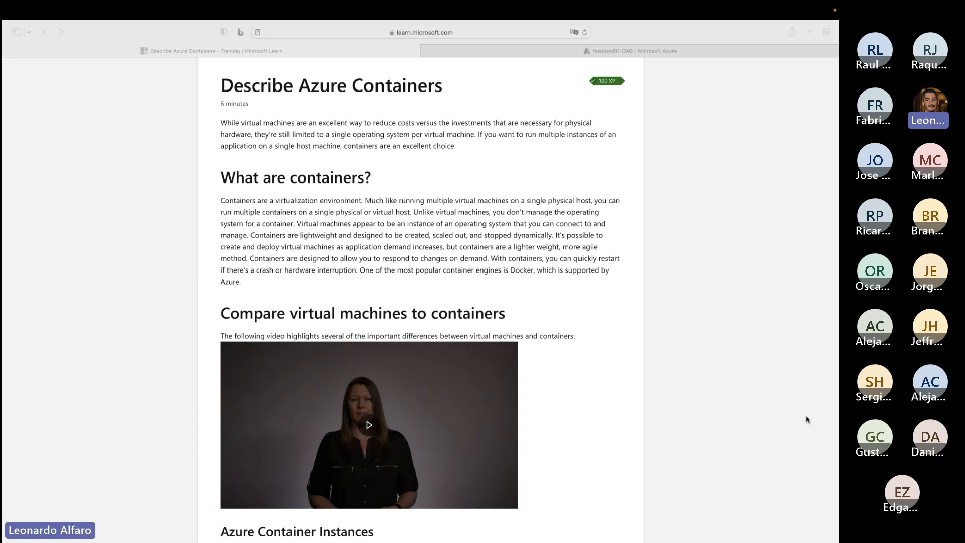
scroll(806, 420, down, 5)
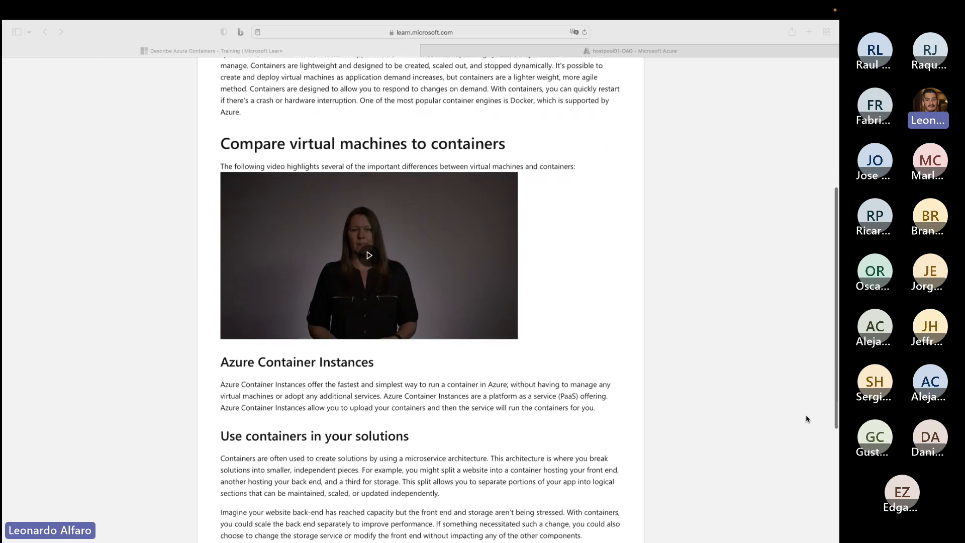
scroll(806, 419, up, 1)
scroll(807, 419, down, 3)
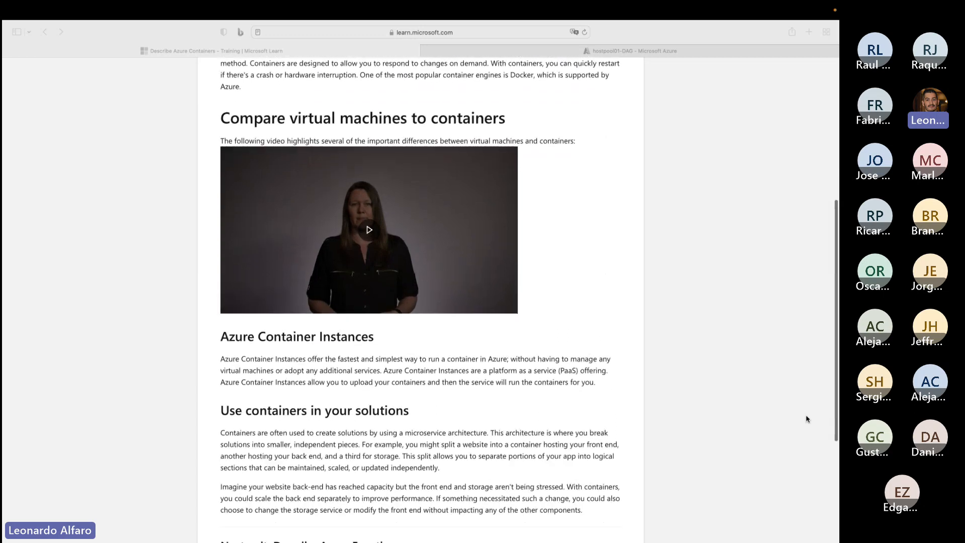
scroll(807, 419, up, 2)
scroll(806, 419, down, 1)
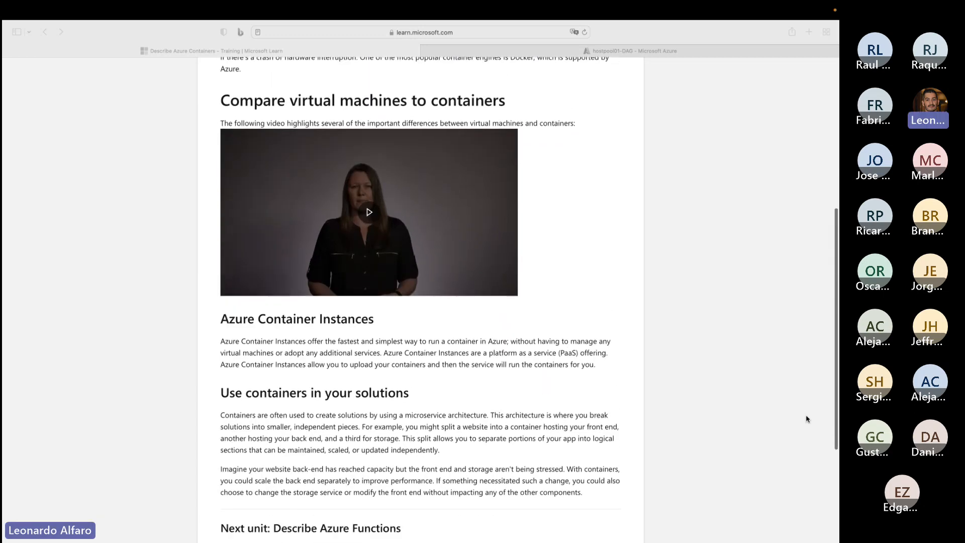
scroll(807, 419, down, 2)
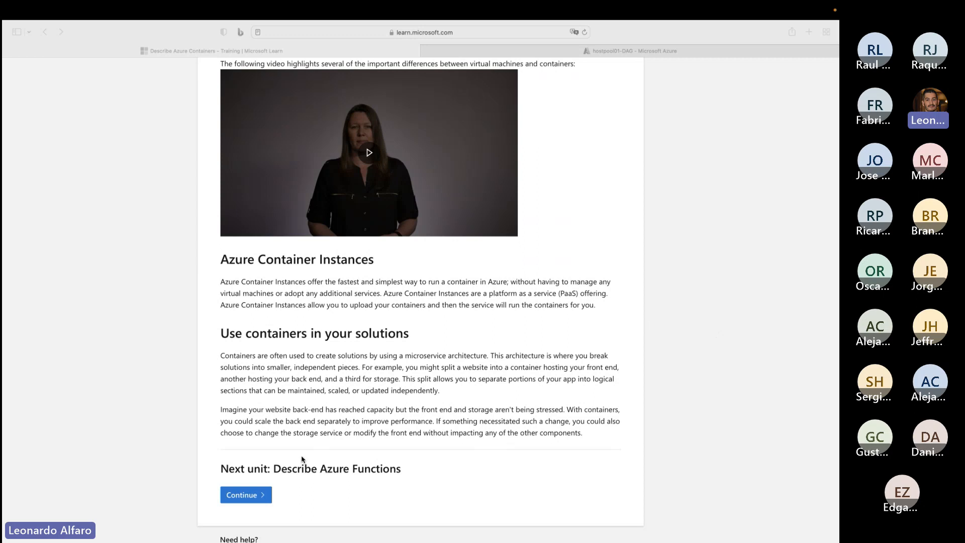
scroll(302, 459, down, 2)
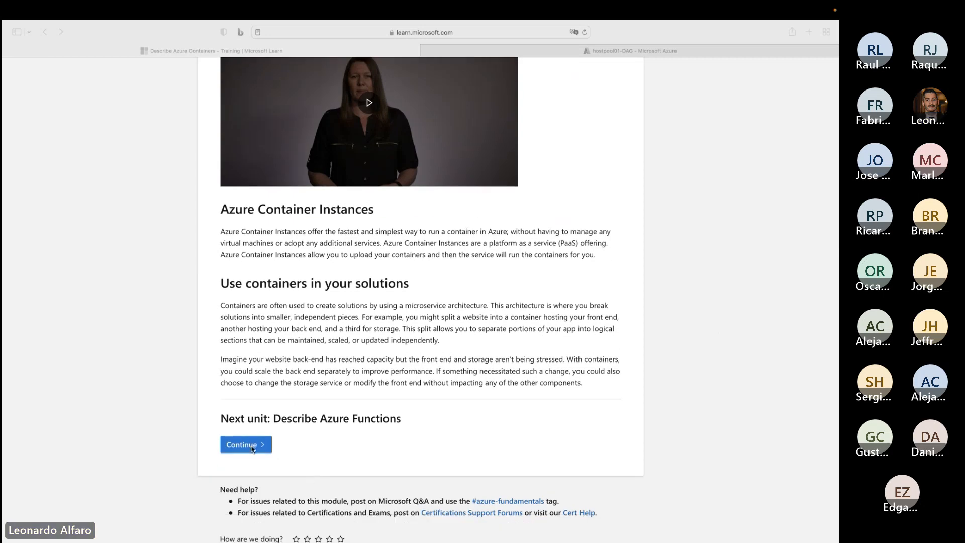
- Look over the containers unit again, then continue to Describe Azure Functions and read the benefits of Azure Functions
click(247, 448)
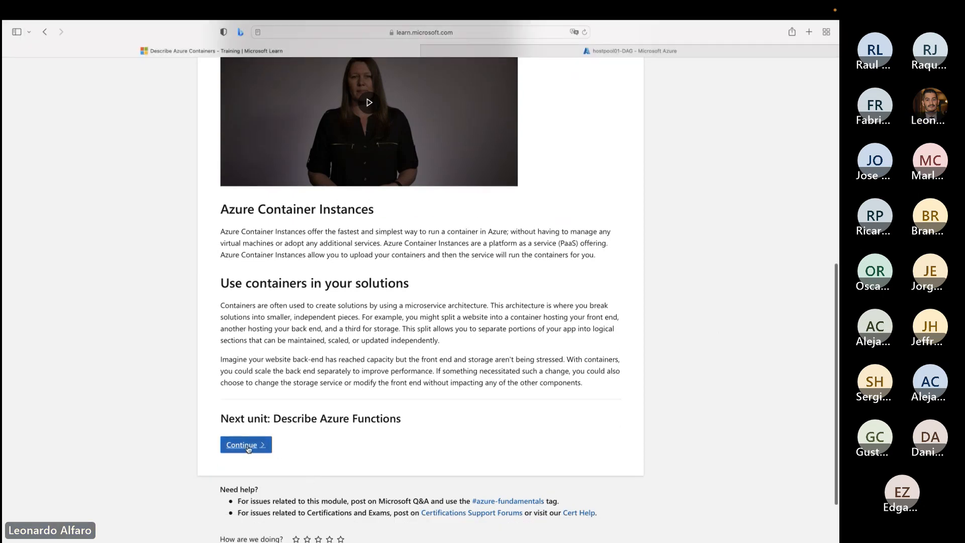
scroll(356, 351, up, 5)
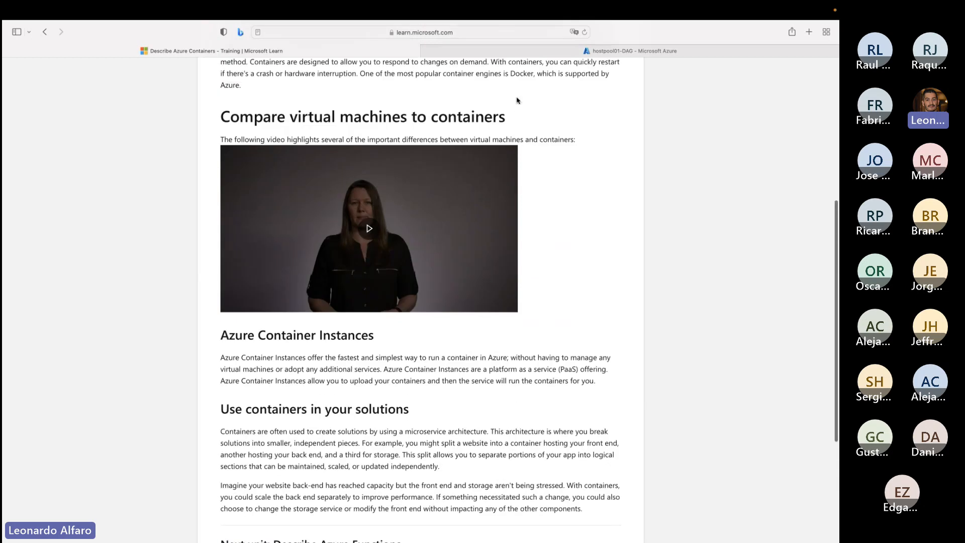
scroll(415, 226, up, 10)
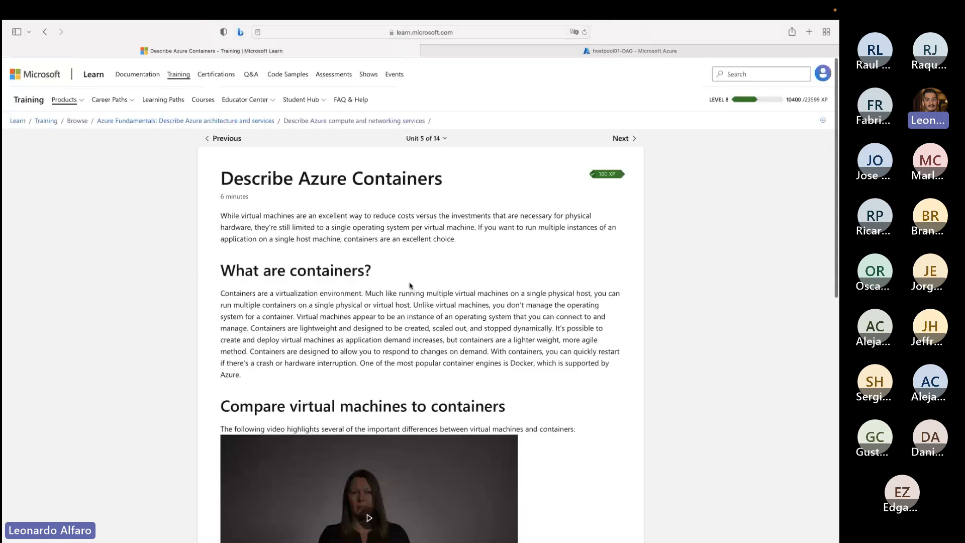
scroll(410, 290, down, 5)
scroll(410, 290, down, 4)
scroll(409, 289, up, 8)
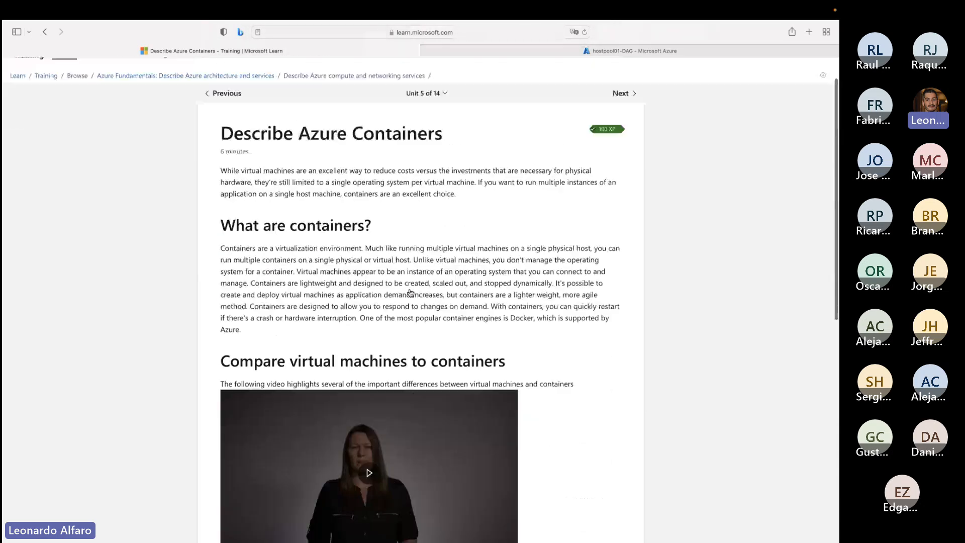
scroll(411, 293, down, 7)
scroll(411, 293, down, 10)
click(242, 369)
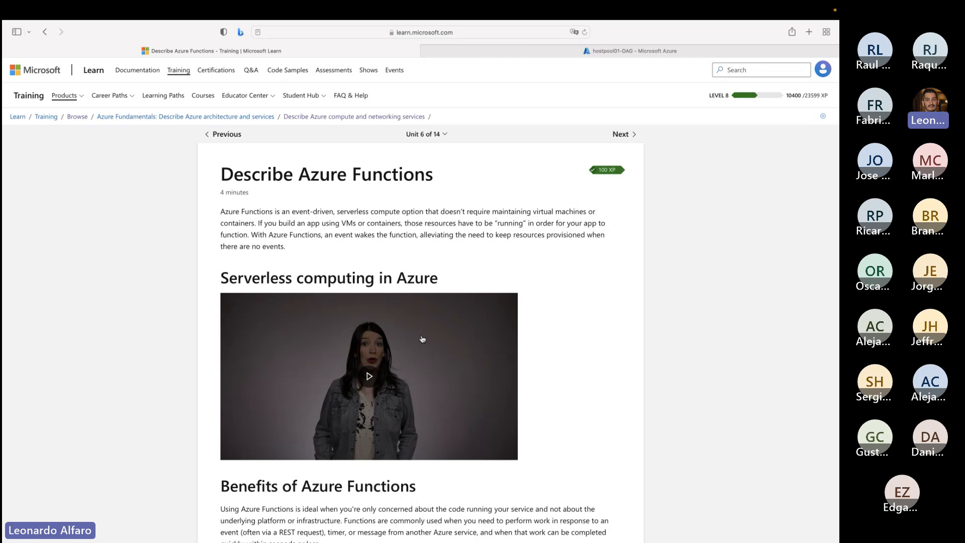
scroll(422, 339, down, 6)
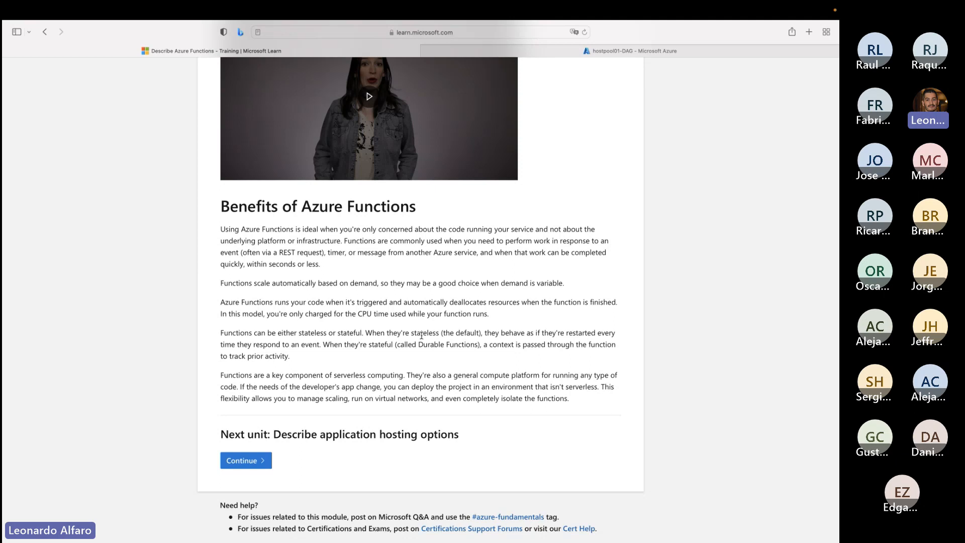
- Return to the Azure portal, search for "fun" and open the Function App service
click(451, 49)
click(301, 66)
text(func)
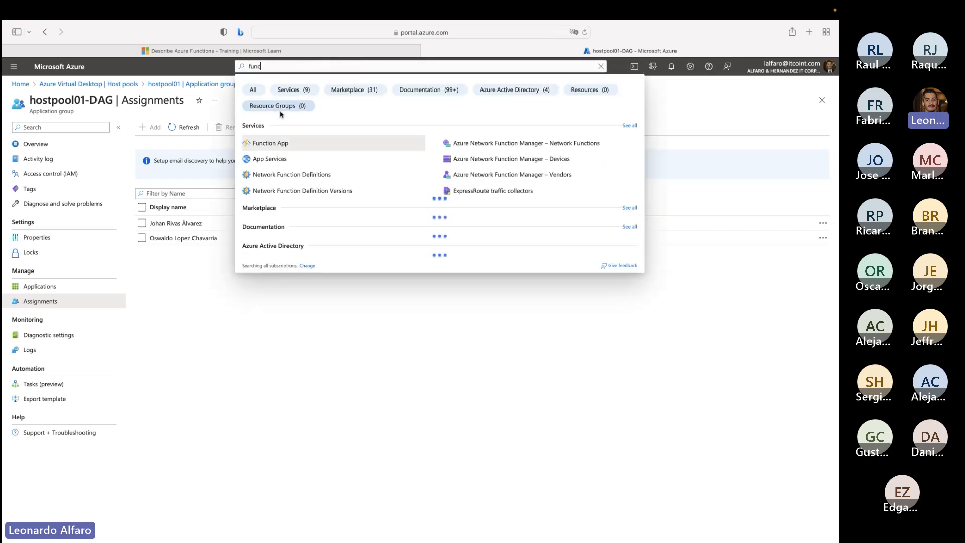
click(272, 144)
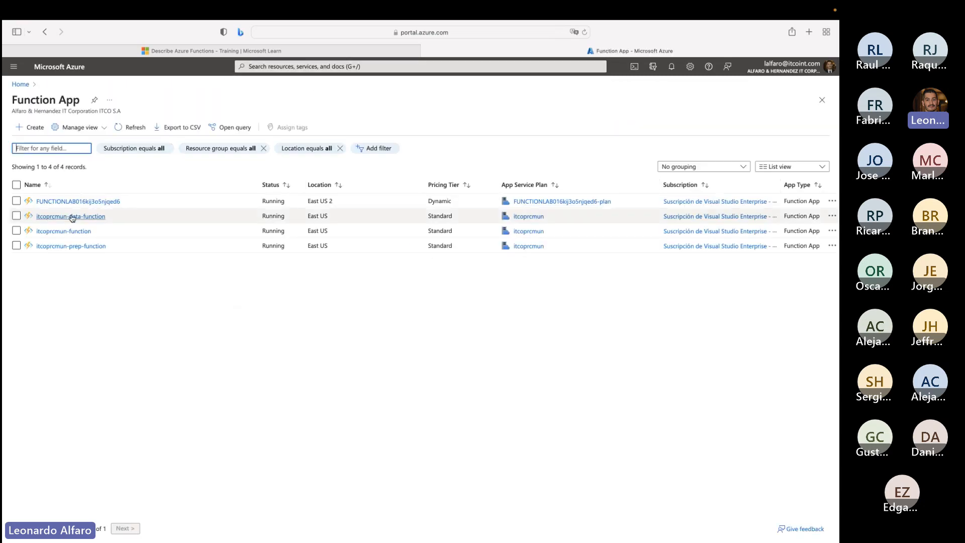
- Open the itcoprcmun-data-function app and examine the trigger types of its functions
click(78, 216)
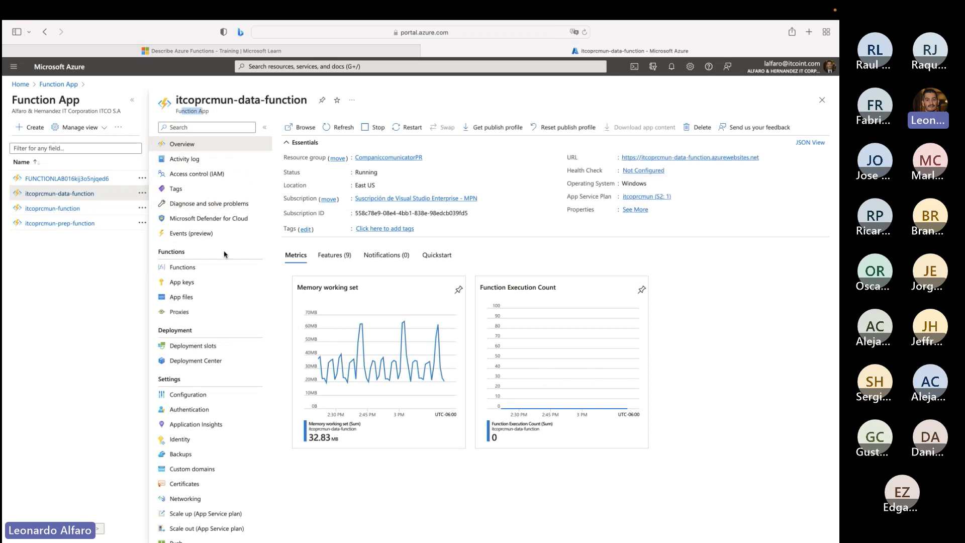
click(224, 269)
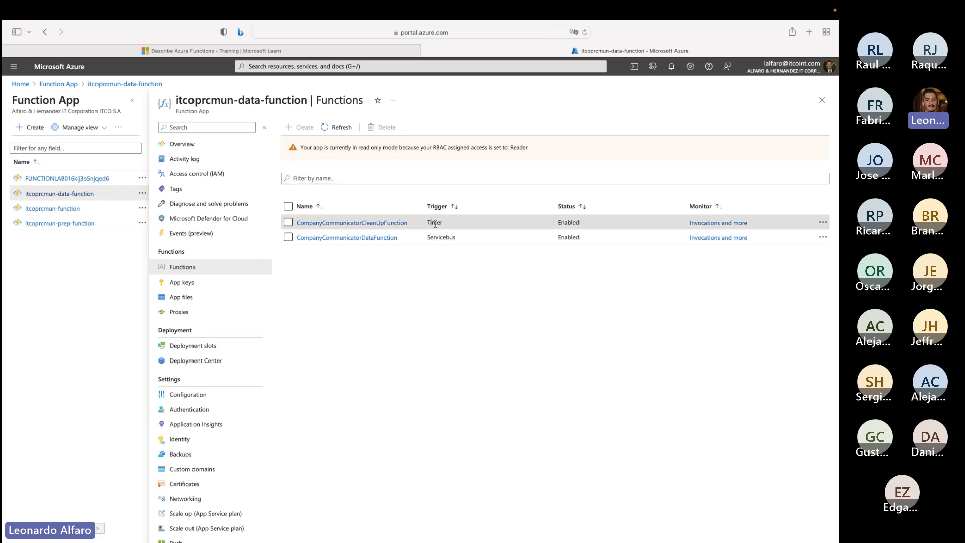
drag(434, 239, 450, 239)
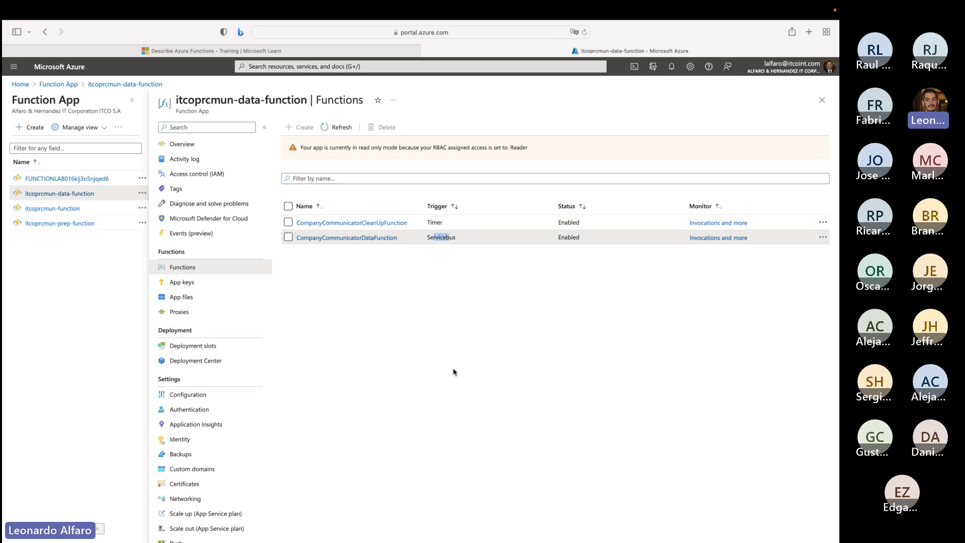
- Open CompanyCommunicatorCleanUpFunction and inspect its Code + Test page and its trigger integration
click(345, 222)
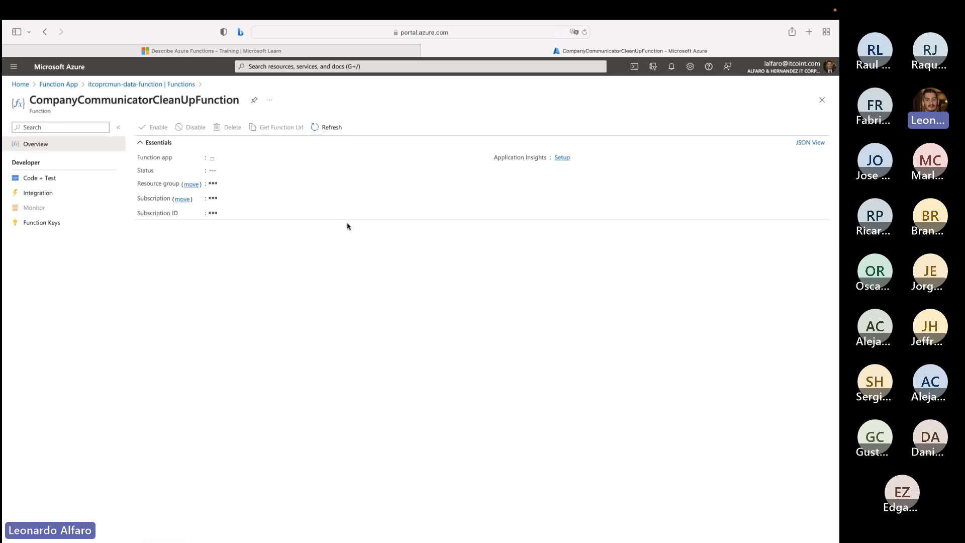
click(31, 178)
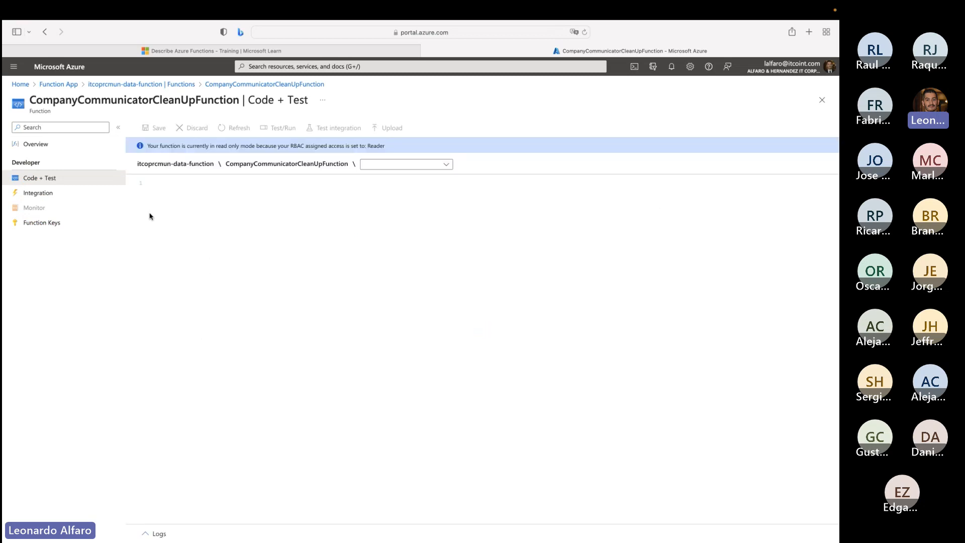
click(382, 166)
click(60, 196)
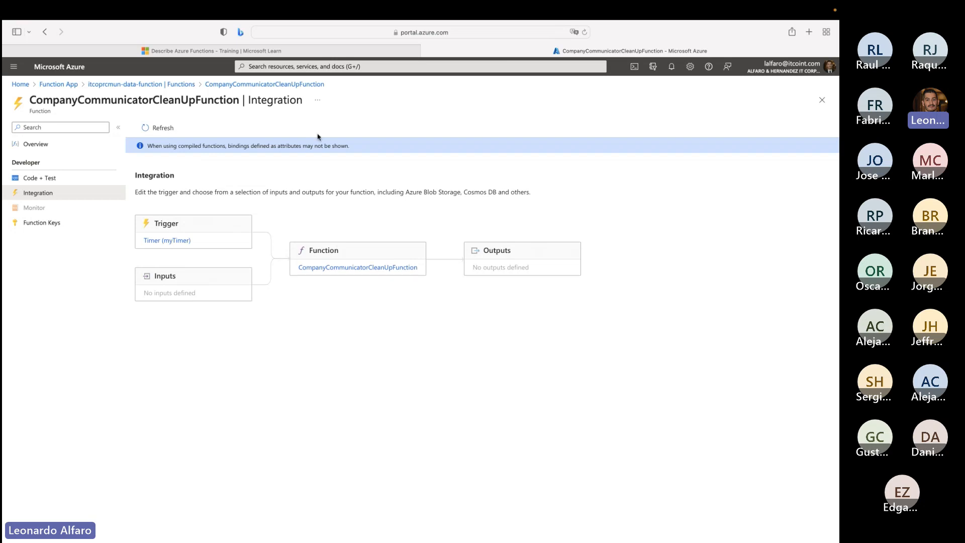
- Return to the Microsoft Learn Azure Functions unit and look through the rest of the benefits section
click(307, 51)
scroll(345, 253, up, 5)
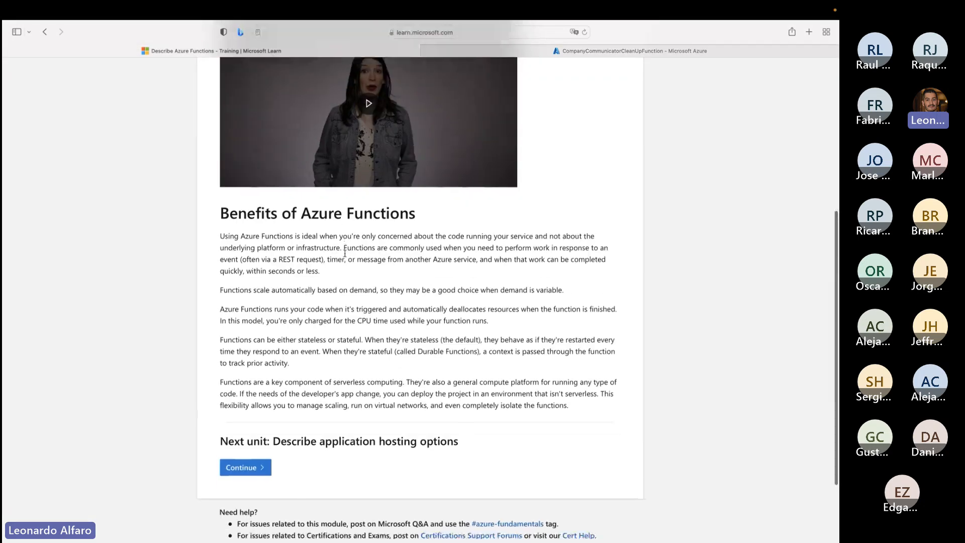
scroll(345, 253, down, 10)
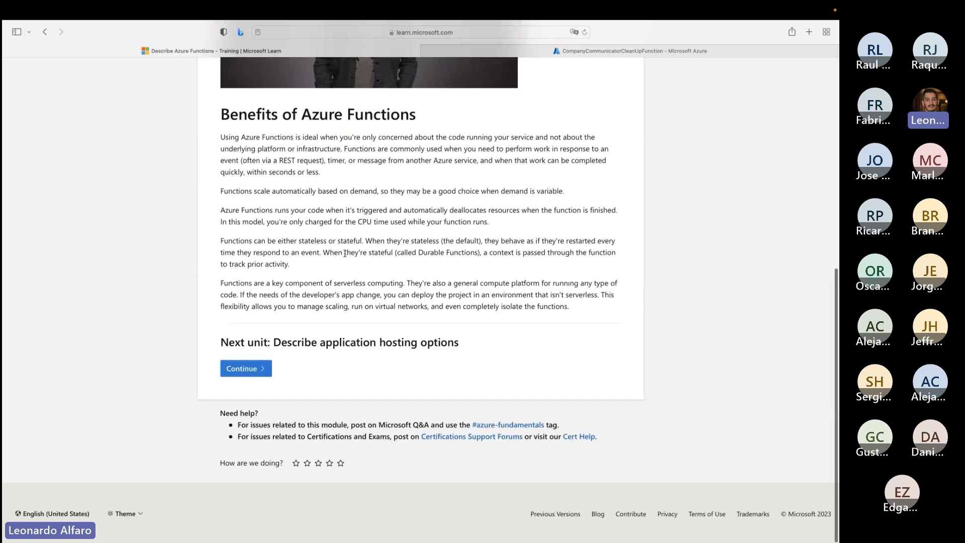
- Continue to the Describe application hosting options unit and read about Azure App Service and the types of app services
click(257, 369)
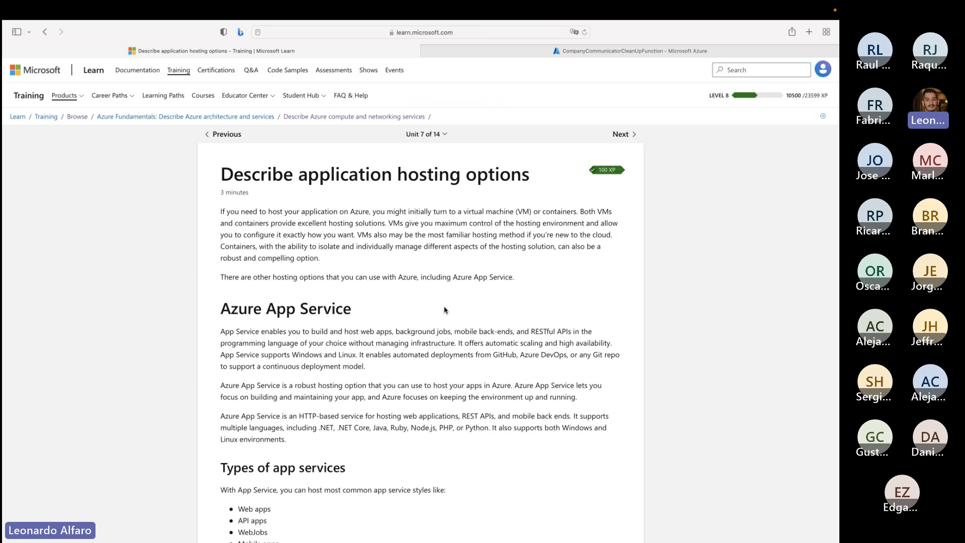
scroll(444, 310, down, 3)
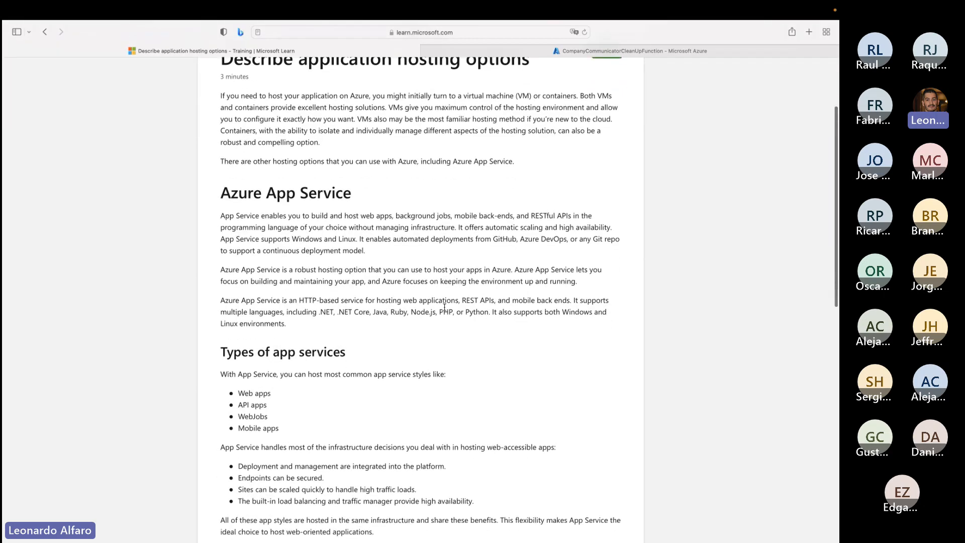
scroll(445, 306, down, 2)
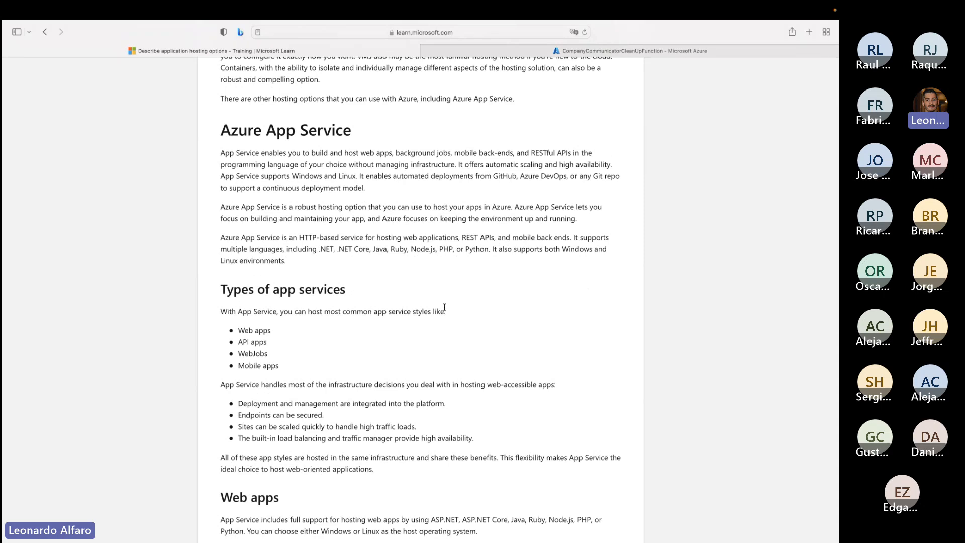
- Return to the Azure portal home and start creating a new Web App resource
click(523, 53)
click(21, 84)
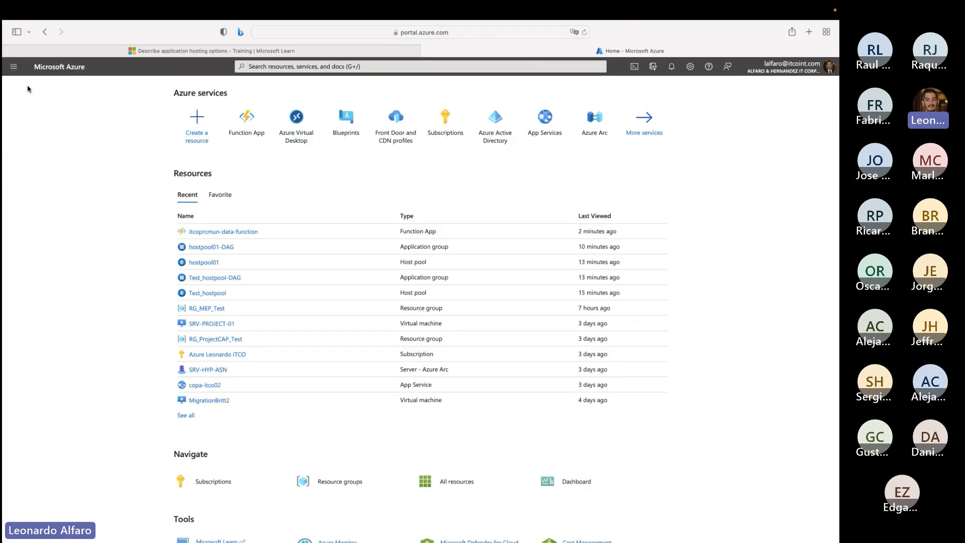
click(192, 135)
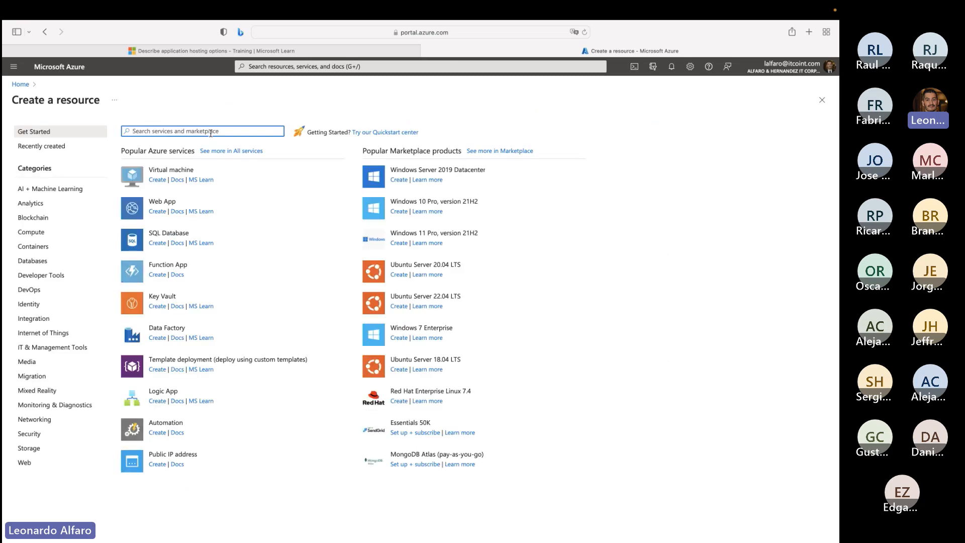
click(164, 216)
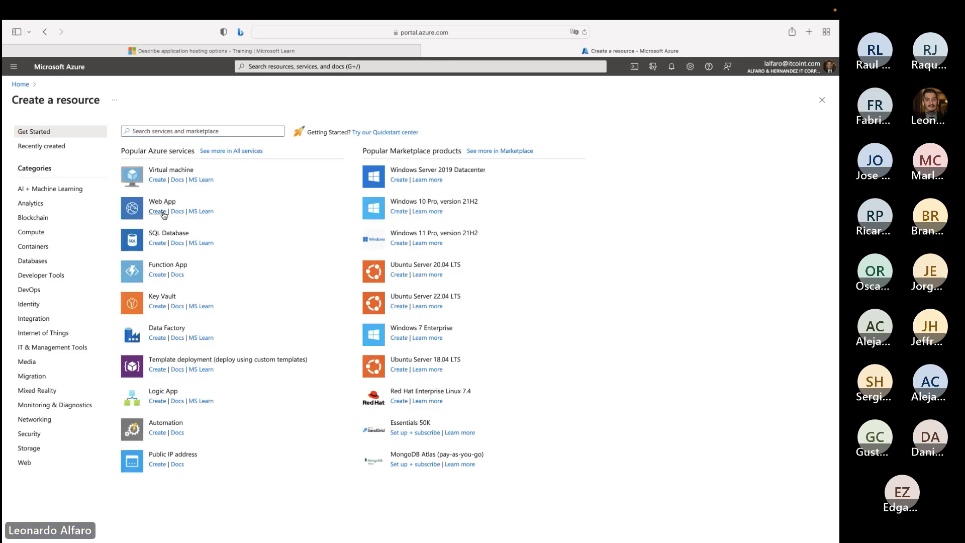
click(164, 216)
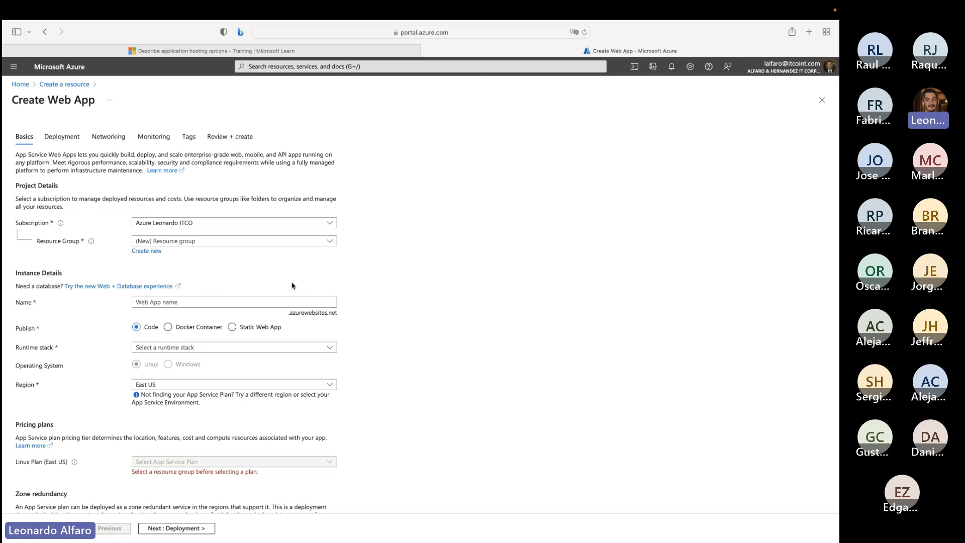
- Look through the available runtime stacks and choose Java 11 with Red Hat JBoss EAP 7 as the Java web server stack
scroll(294, 299, down, 2)
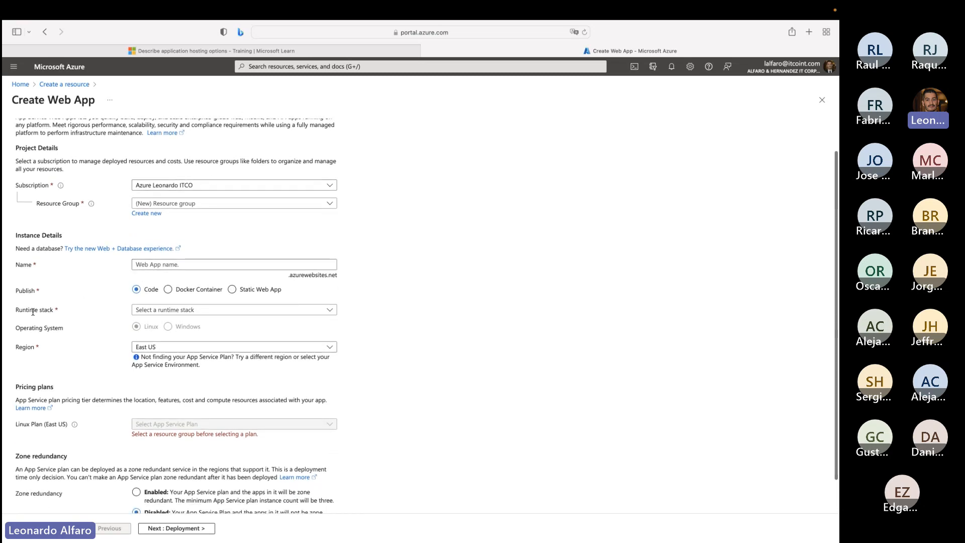
click(138, 311)
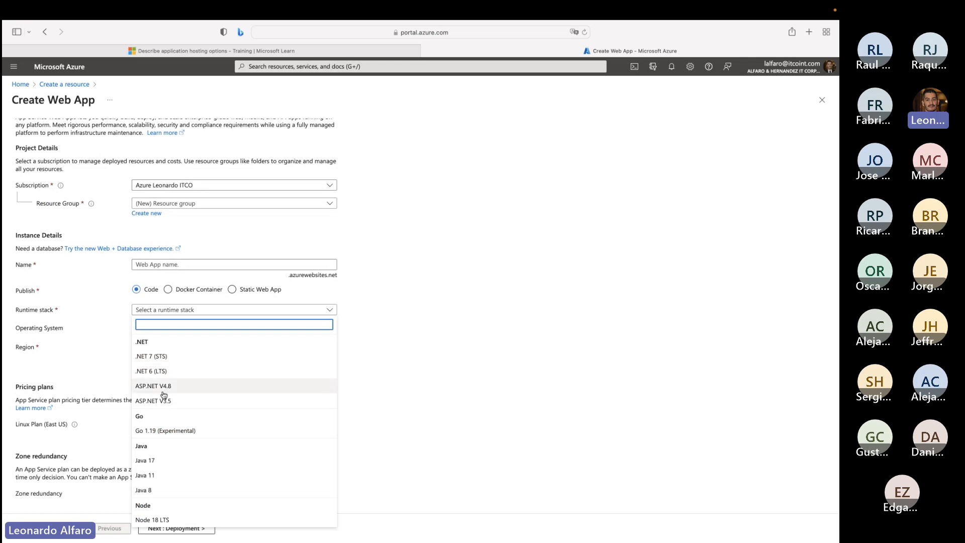
scroll(163, 396, down, 1)
scroll(168, 429, down, 3)
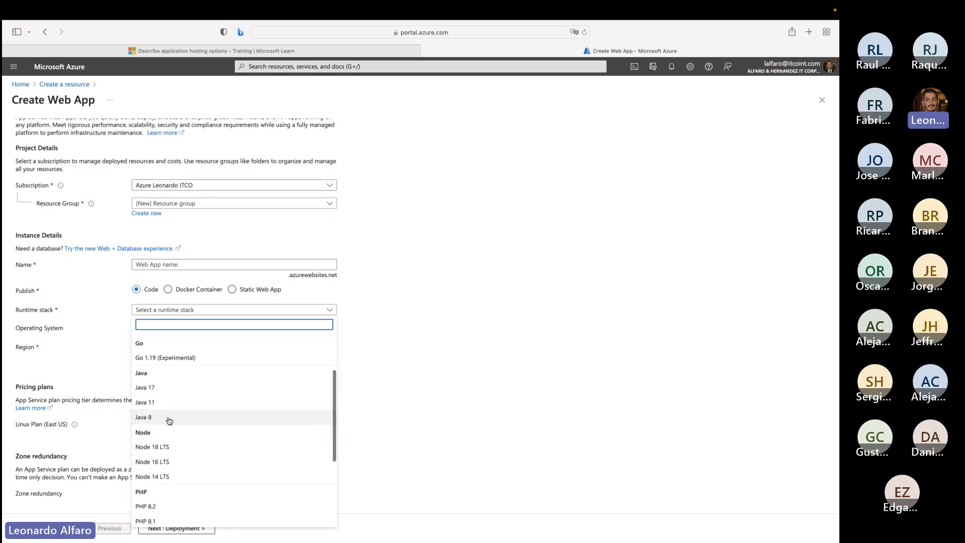
scroll(166, 437, down, 2)
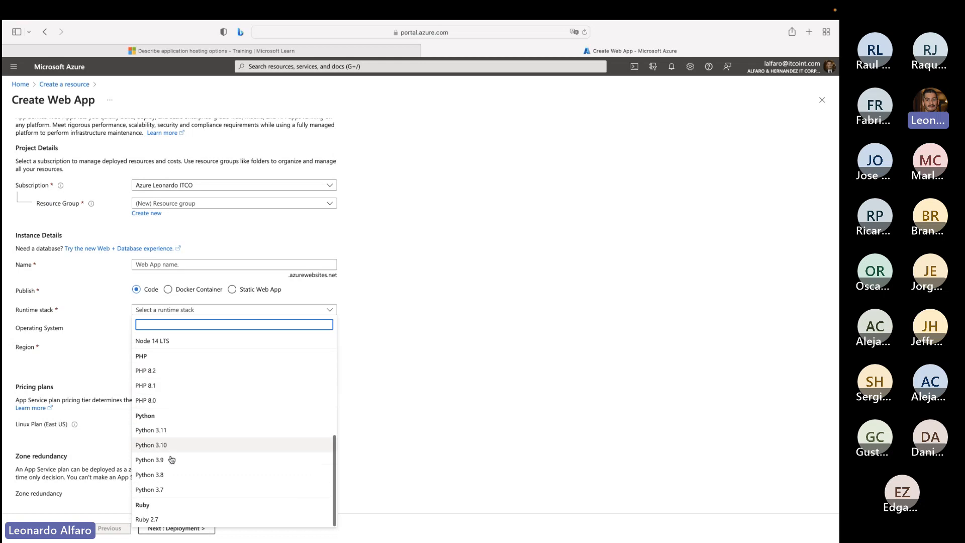
scroll(174, 497, up, 3)
scroll(177, 500, up, 2)
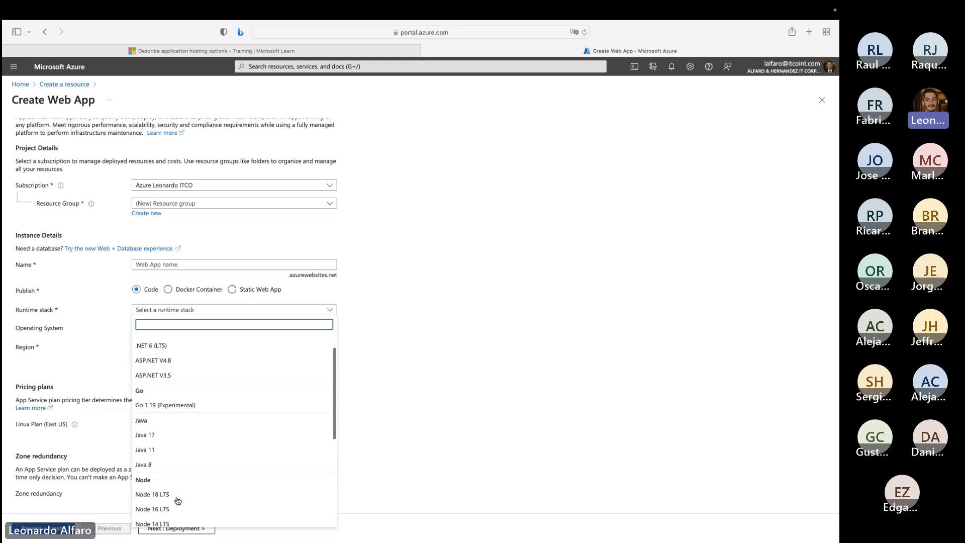
click(159, 452)
click(177, 328)
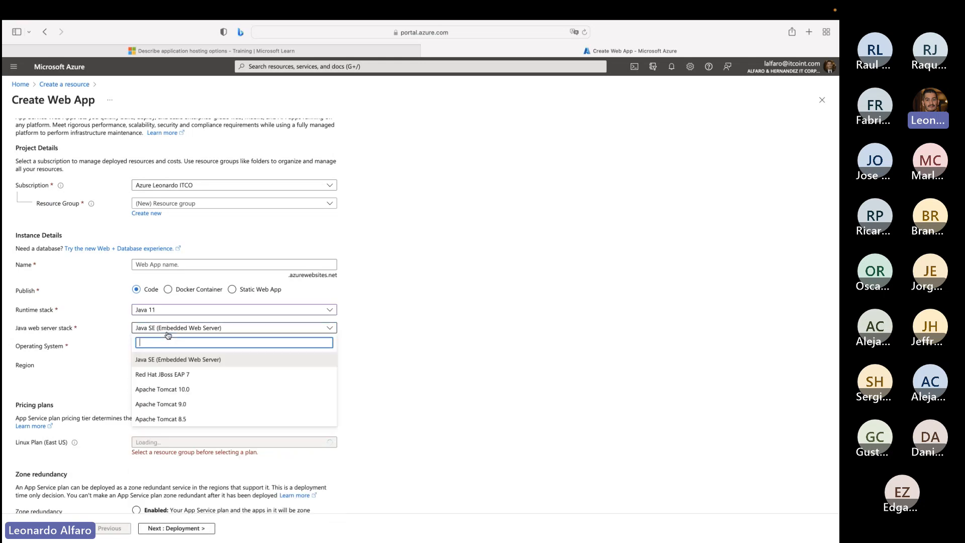
click(173, 372)
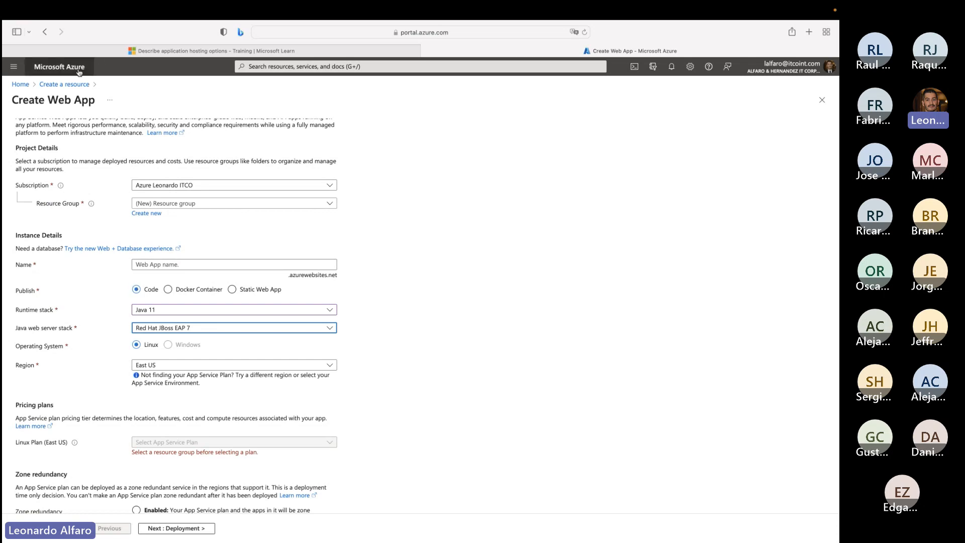
- Switch the publish option to Docker Container and open the Docker Hub site in a new browser tab by searching Google for "docker hub"
click(168, 291)
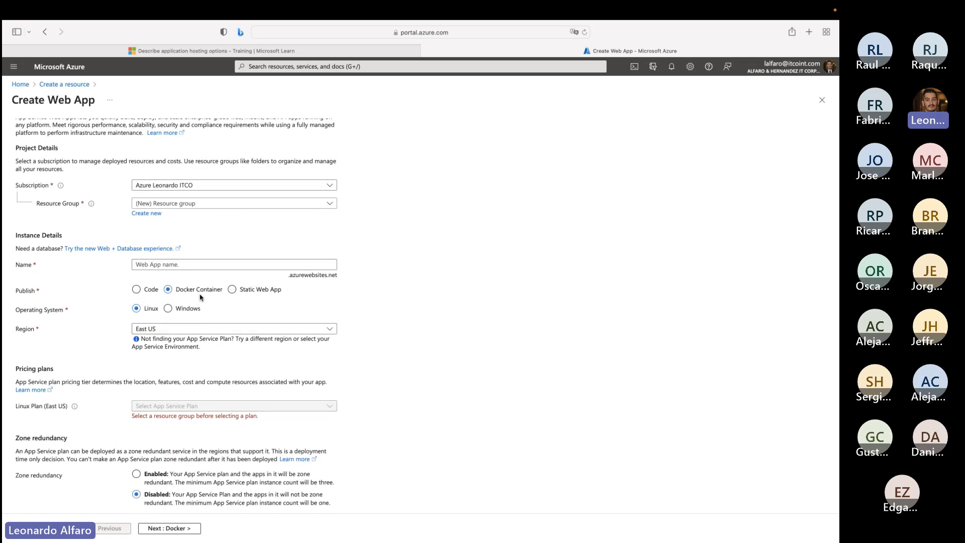
click(808, 32)
key(Return)
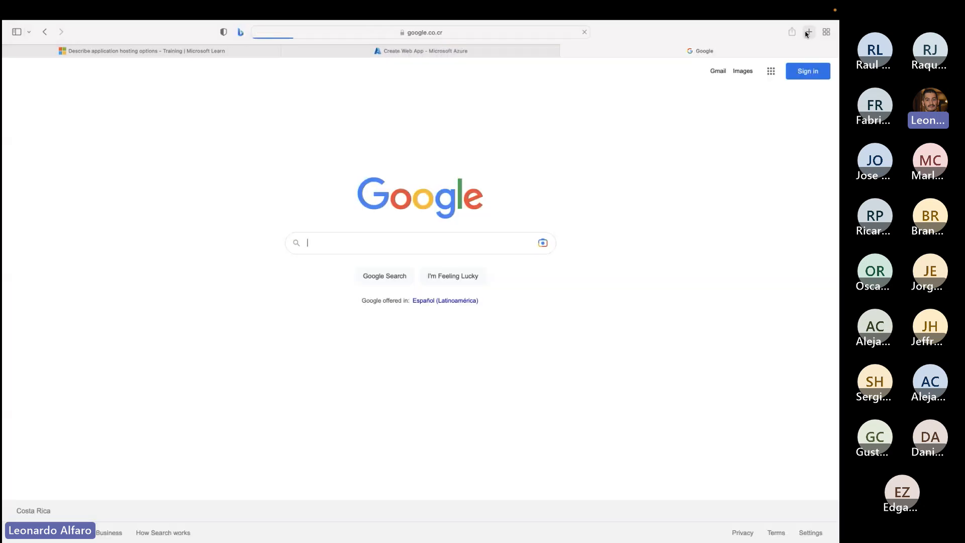
text(docker hub)
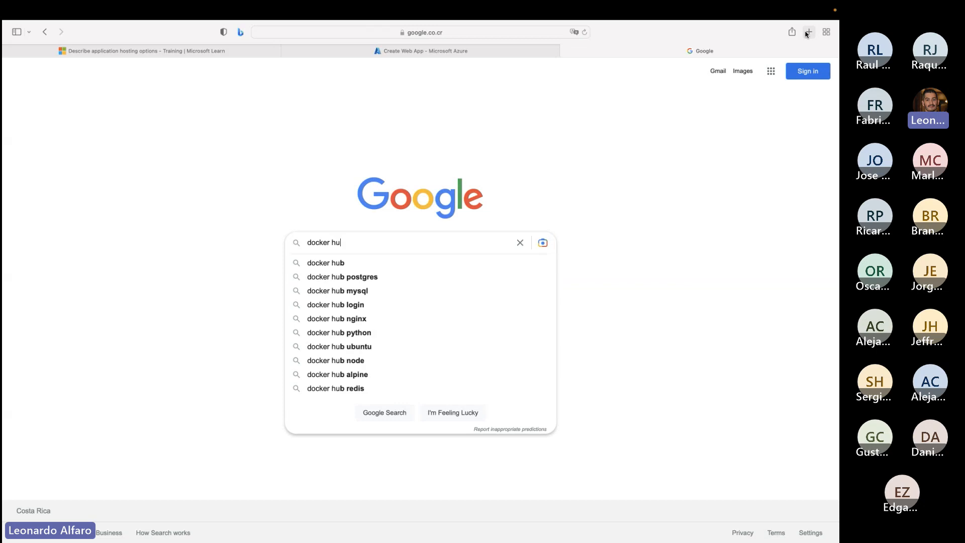
key(Return)
click(185, 165)
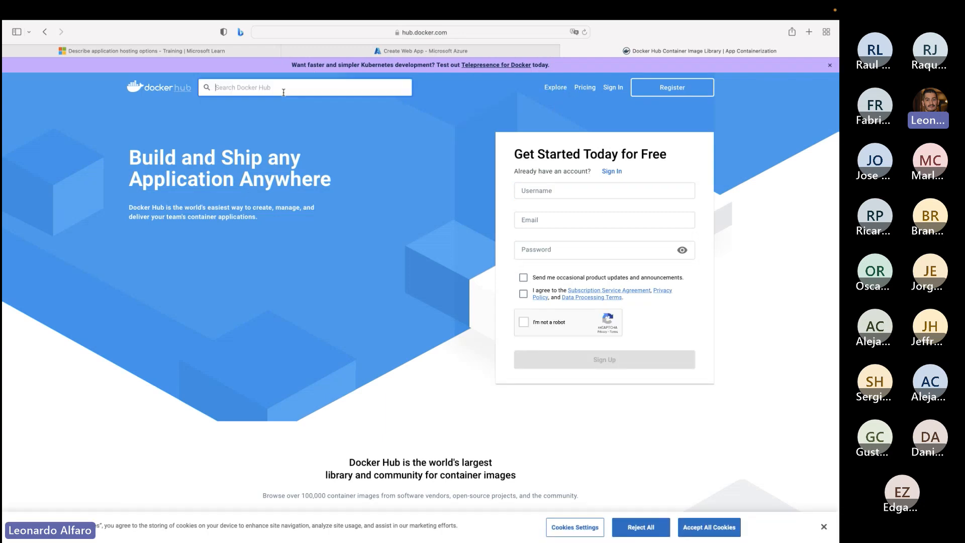
- Browse the container images on Docker Hub, open the official nginx image and copy its pull command
click(307, 93)
scroll(348, 210, down, 5)
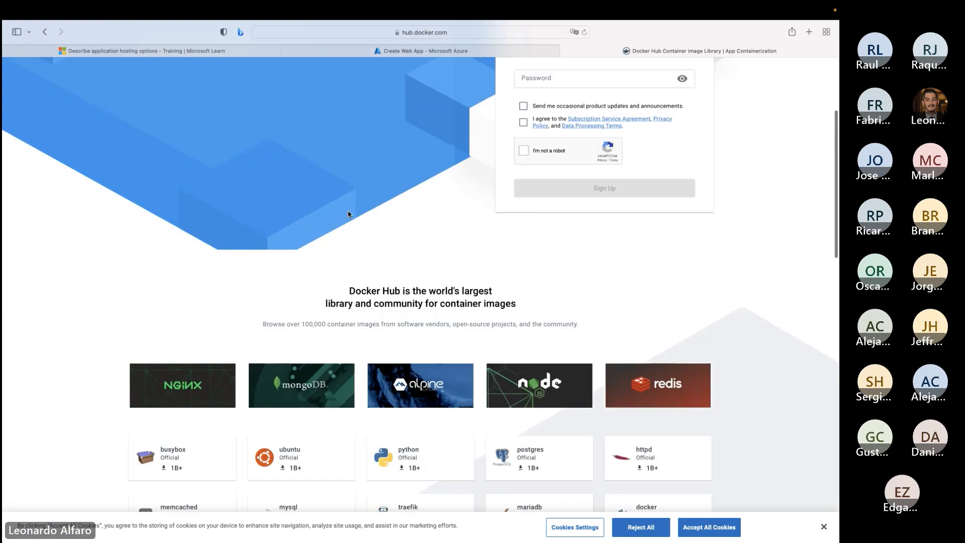
scroll(348, 210, up, 5)
scroll(348, 210, down, 6)
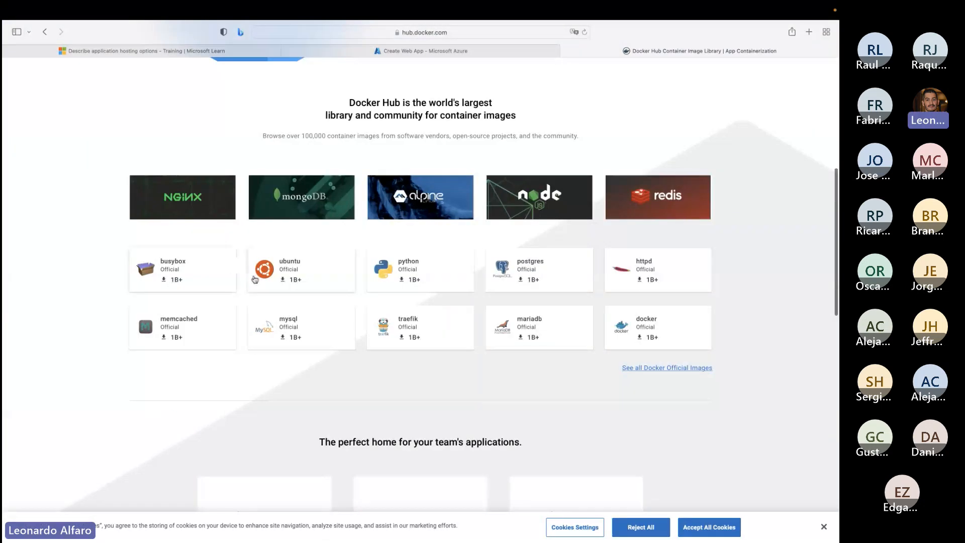
click(167, 209)
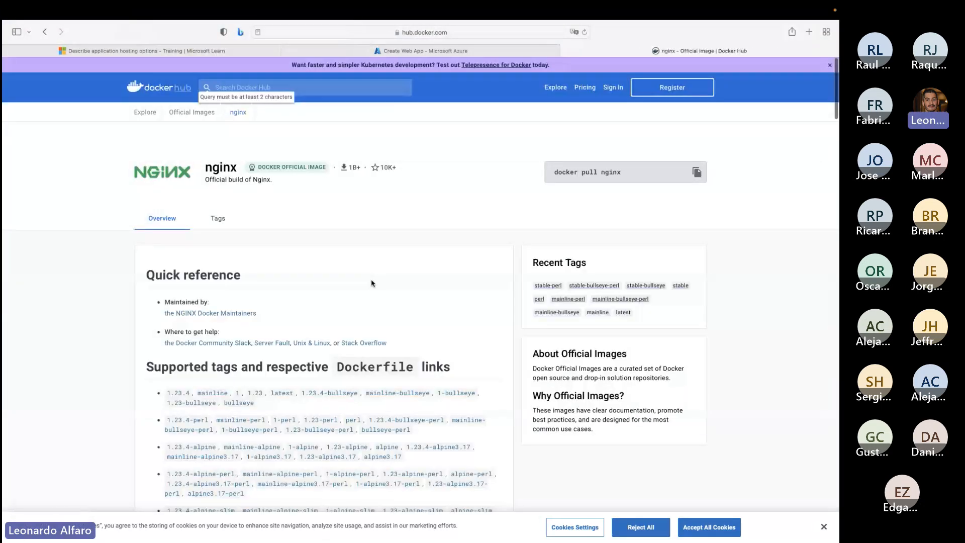
scroll(302, 297, down, 3)
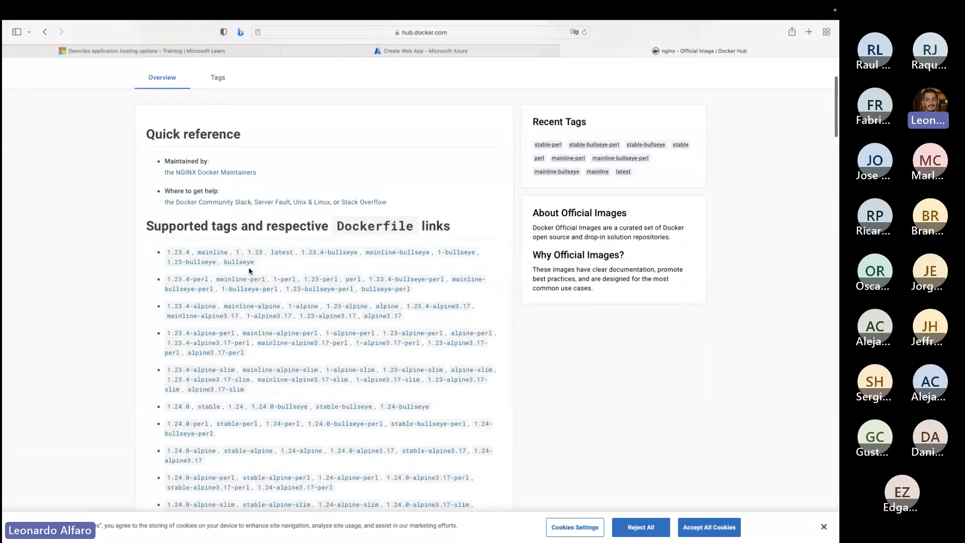
scroll(229, 240, up, 3)
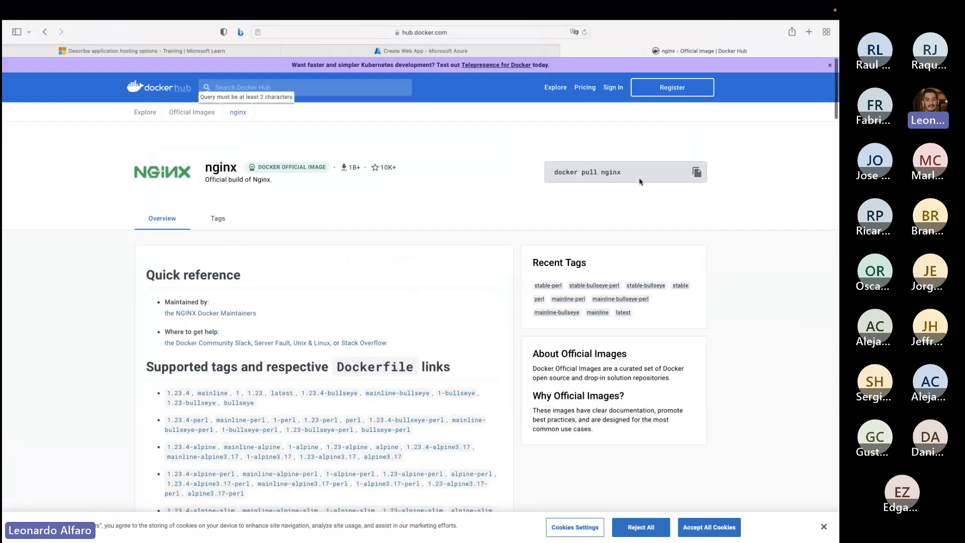
click(697, 172)
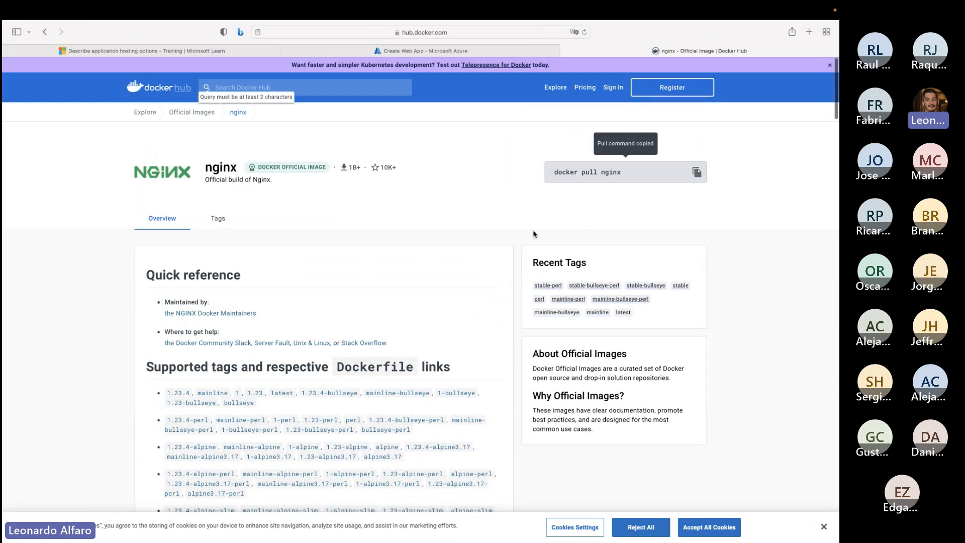
- Return to the Create Web App form and set the publish option to Static Web App
click(408, 52)
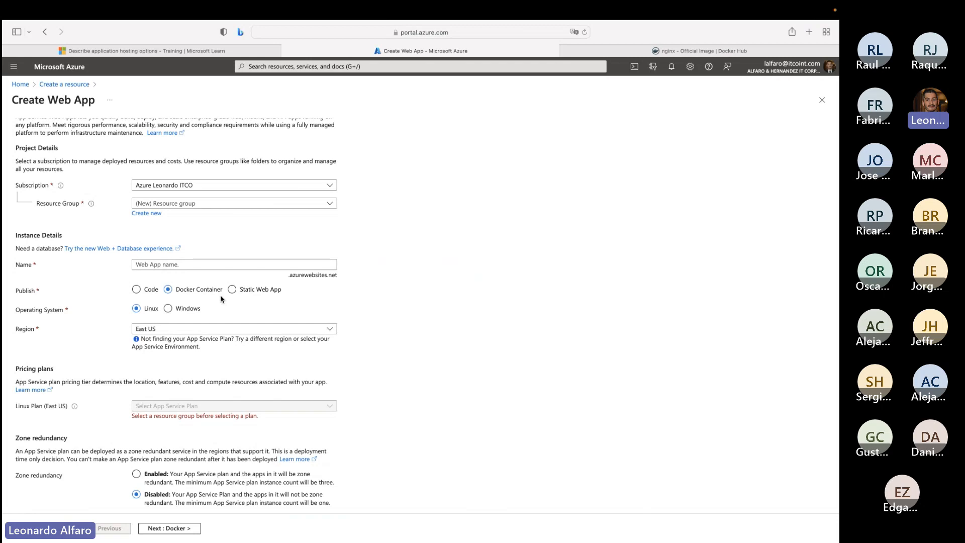
click(232, 290)
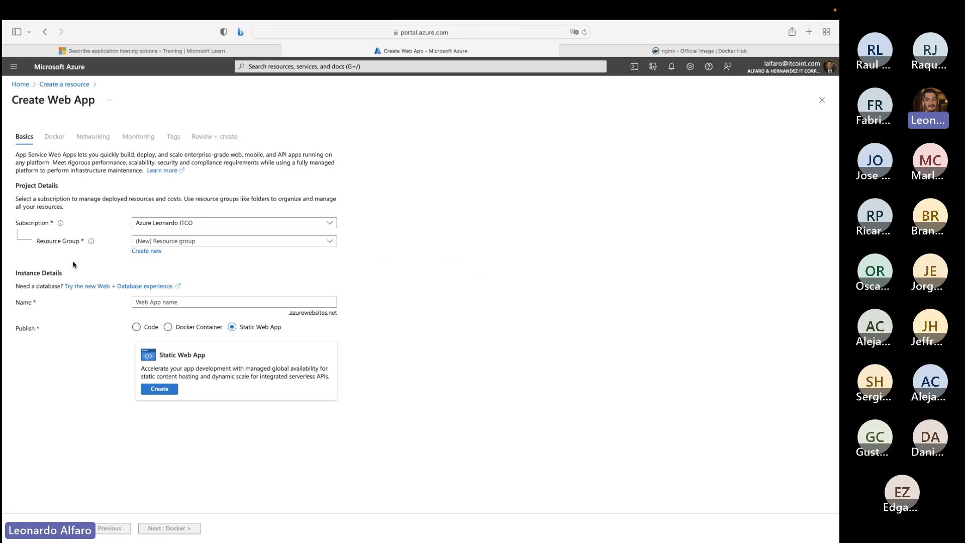
click(696, 51)
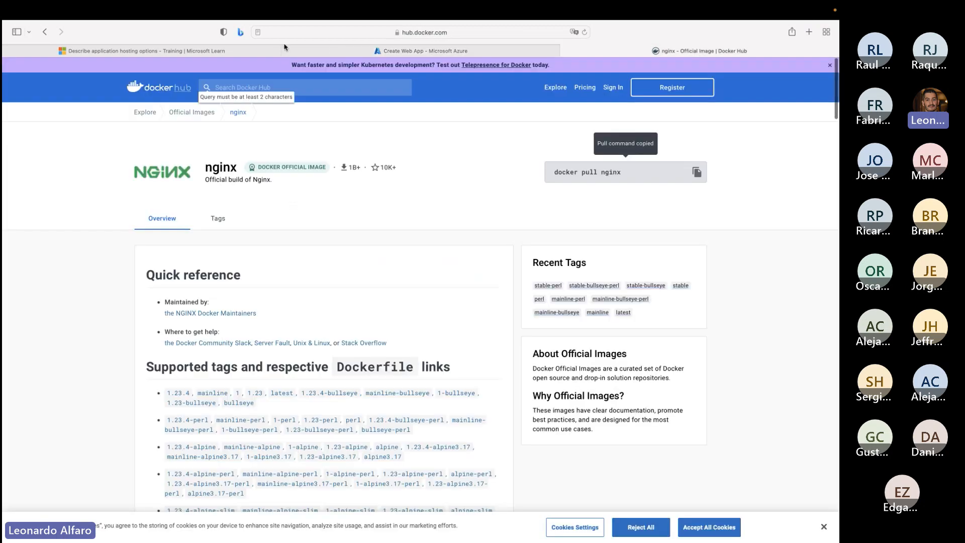
- Return to the Microsoft Learn hosting options unit and highlight the supported languages and operating systems in the Azure App Service section
click(146, 51)
scroll(244, 237, down, 2)
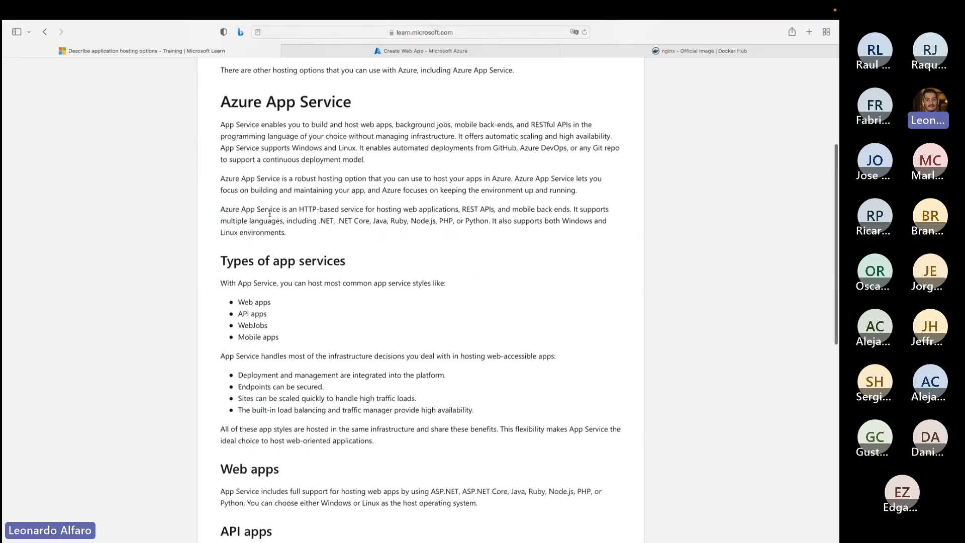
drag(270, 214, 572, 222)
click(482, 236)
click(563, 237)
drag(230, 233, 234, 232)
- Set the web app's publish option back to Code in the Azure portal and try Windows as its operating system
click(404, 51)
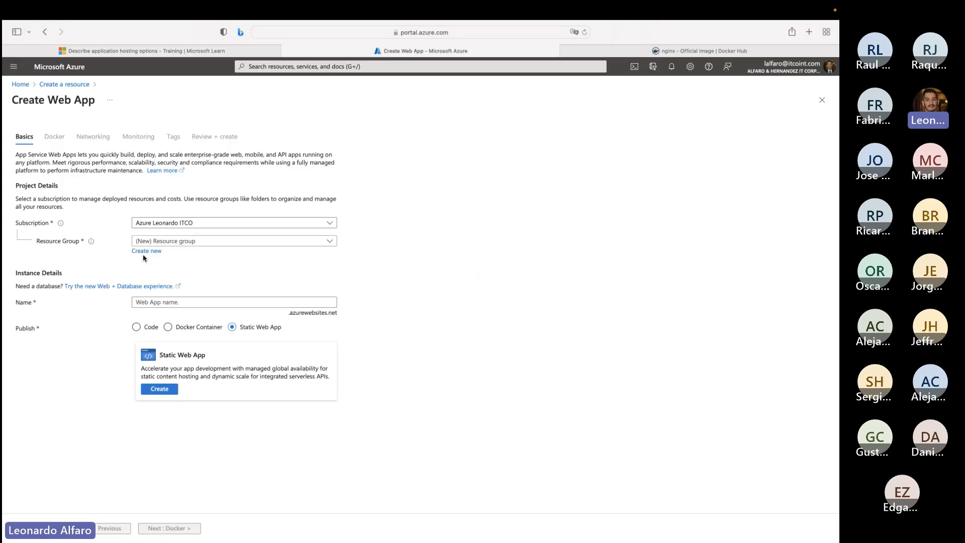
click(137, 327)
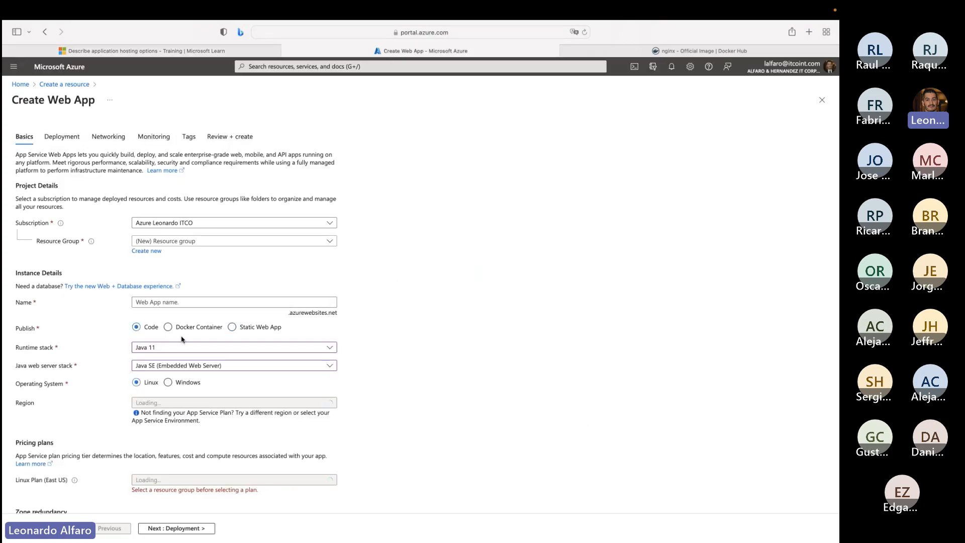
scroll(151, 311, down, 3)
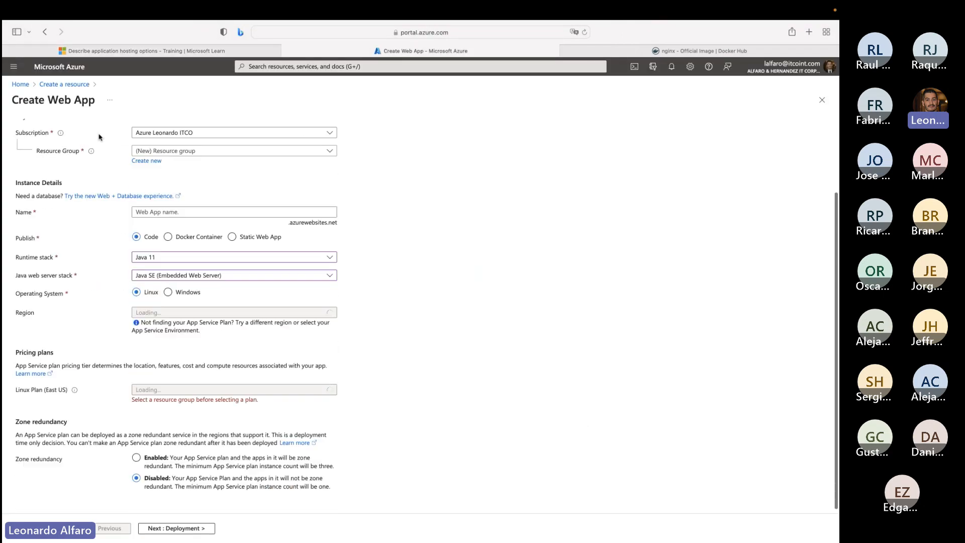
click(169, 289)
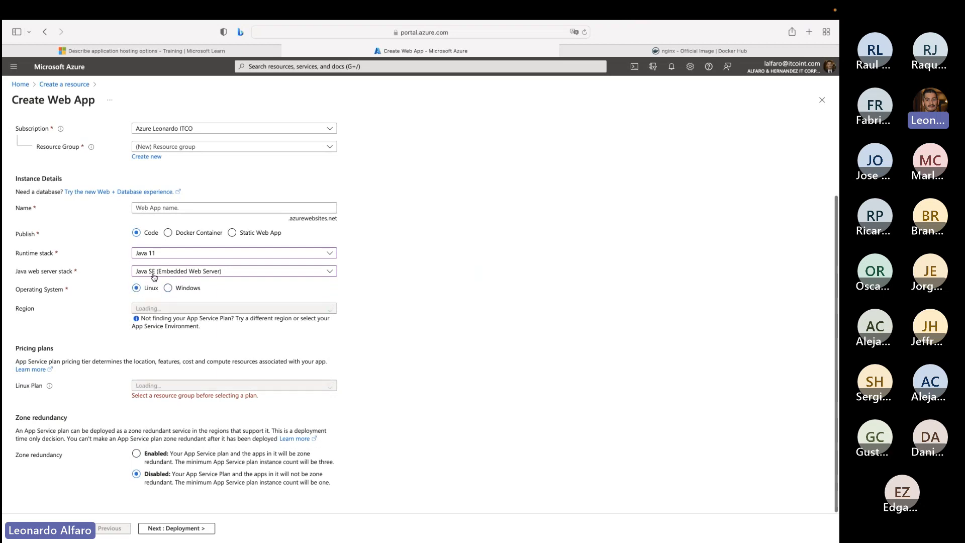
click(168, 272)
- Try the .NET 7 (STS) runtime stack for the web app and replace it with Go 1.19 (Experimental)
click(154, 253)
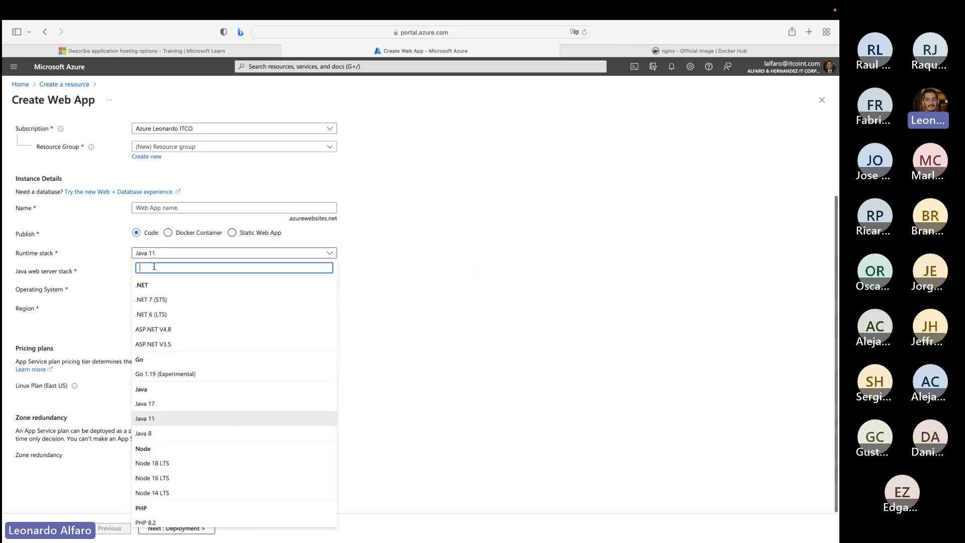
click(174, 313)
click(151, 265)
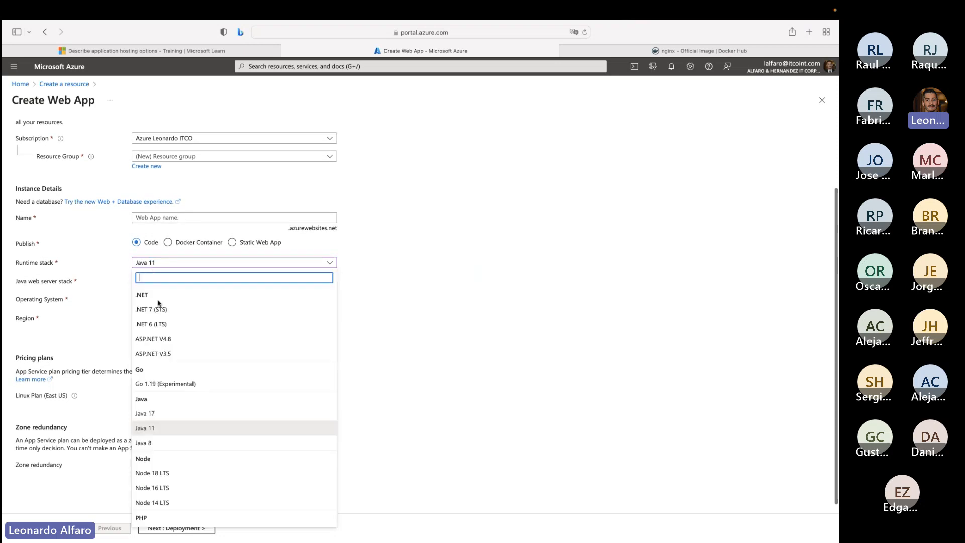
click(157, 313)
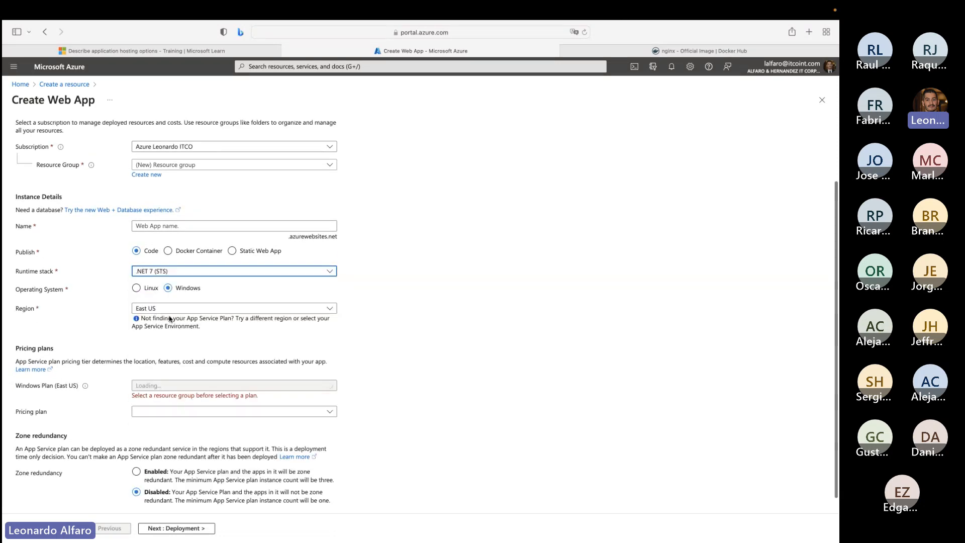
click(161, 273)
click(162, 392)
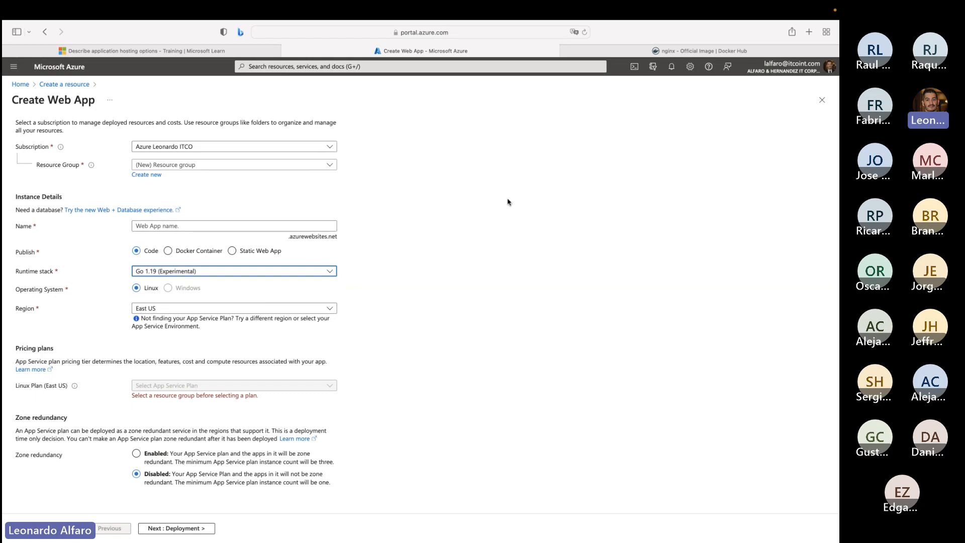
- Close the Docker Hub page and read the Microsoft Learn sections on types of app services, web apps, API apps, WebJobs and mobile apps
click(567, 51)
click(217, 51)
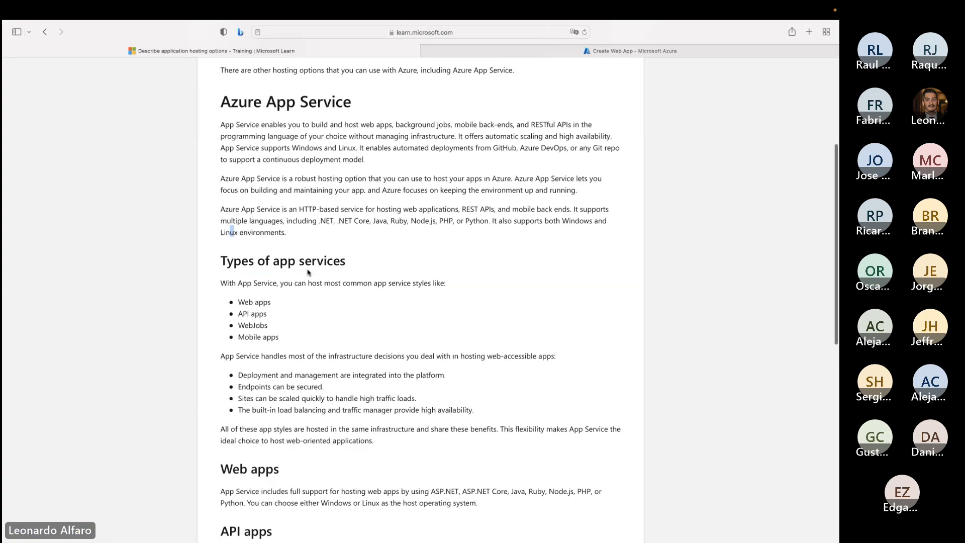
scroll(309, 273, down, 2)
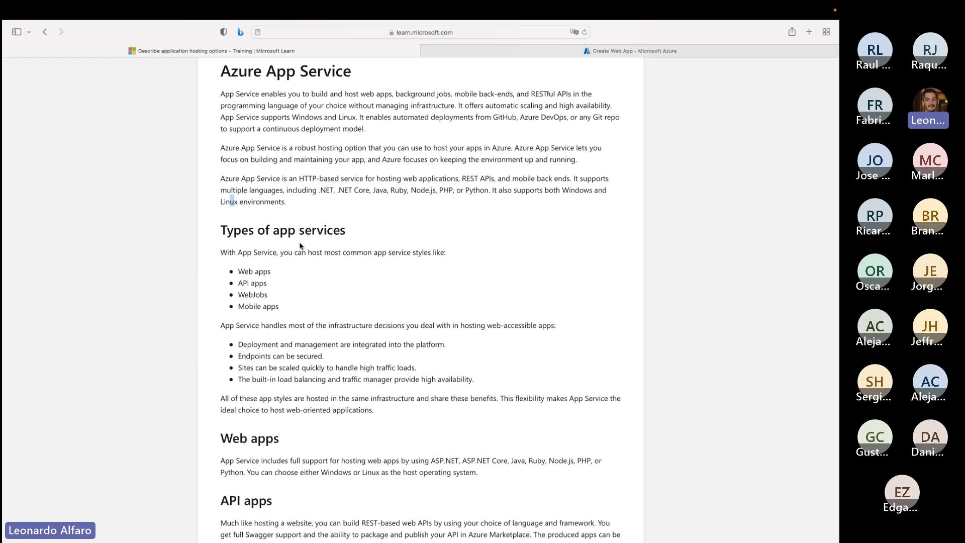
scroll(300, 249, down, 4)
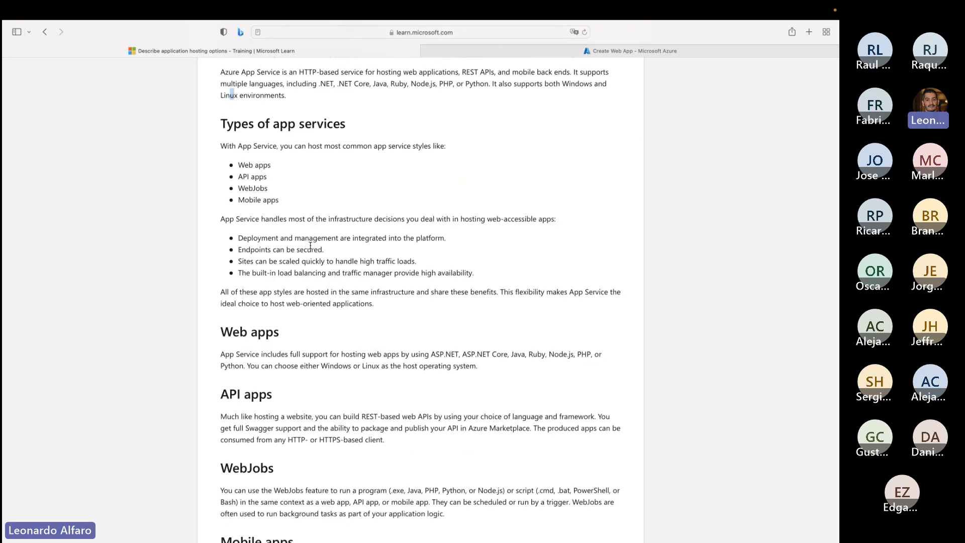
scroll(423, 258, down, 2)
scroll(423, 258, down, 5)
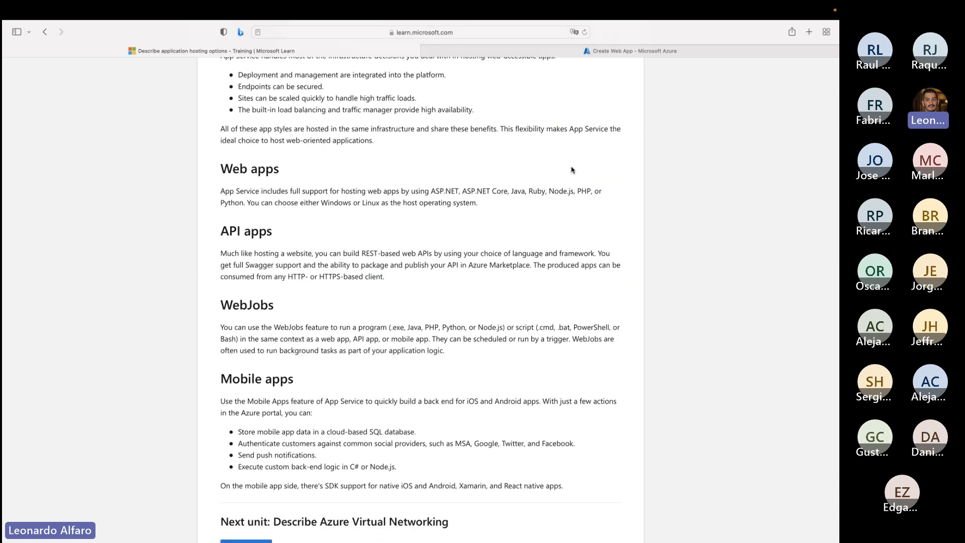
- Switch to the Azure portal and enable GitHub Actions continuous deployment for the new web app
click(587, 52)
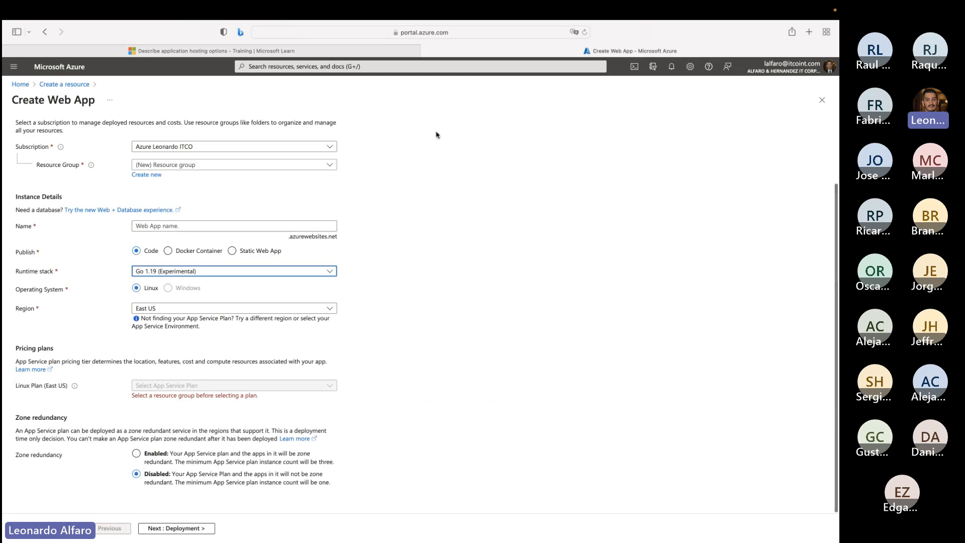
scroll(109, 184, up, 3)
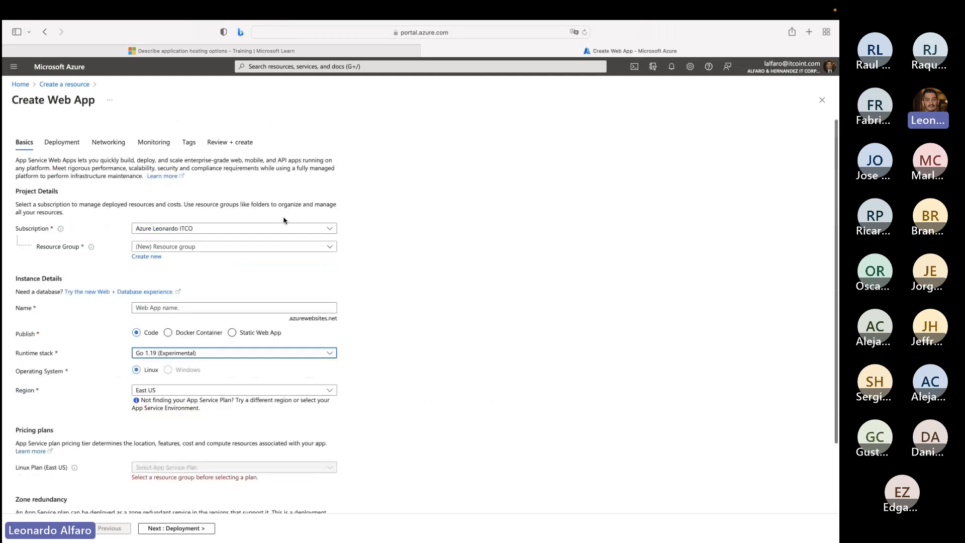
click(62, 141)
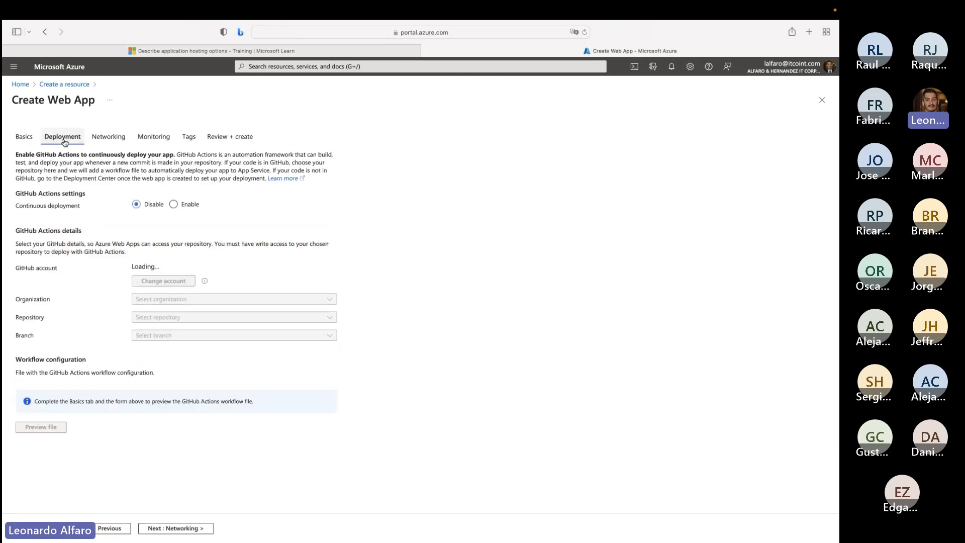
drag(16, 194, 57, 196)
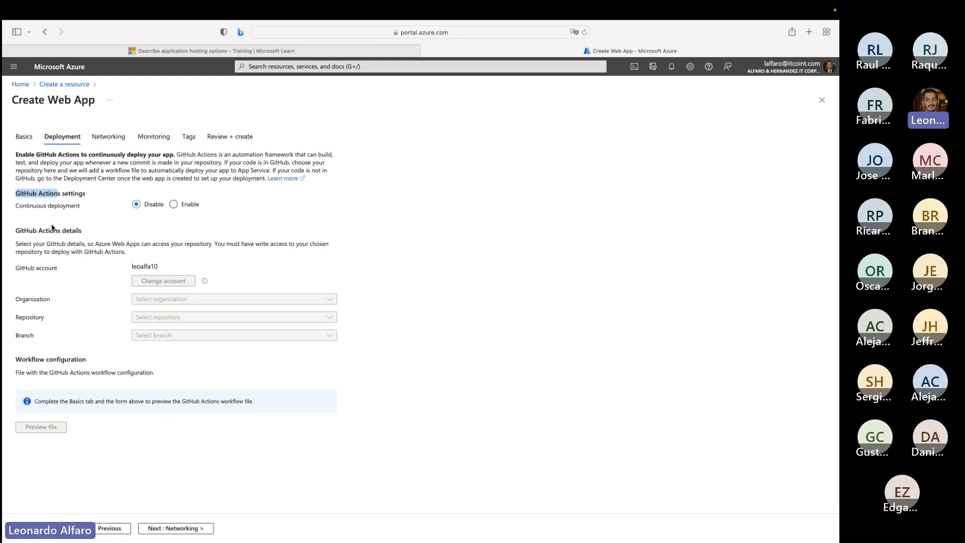
click(173, 205)
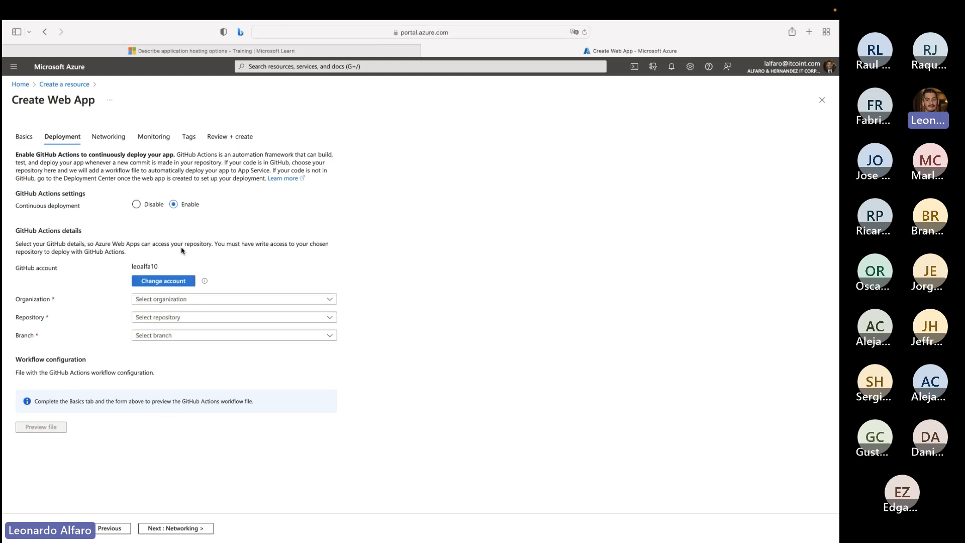
- Choose the account's GitHub organization, the Fabmedical repository and the master branch for the web app's deployment
click(152, 298)
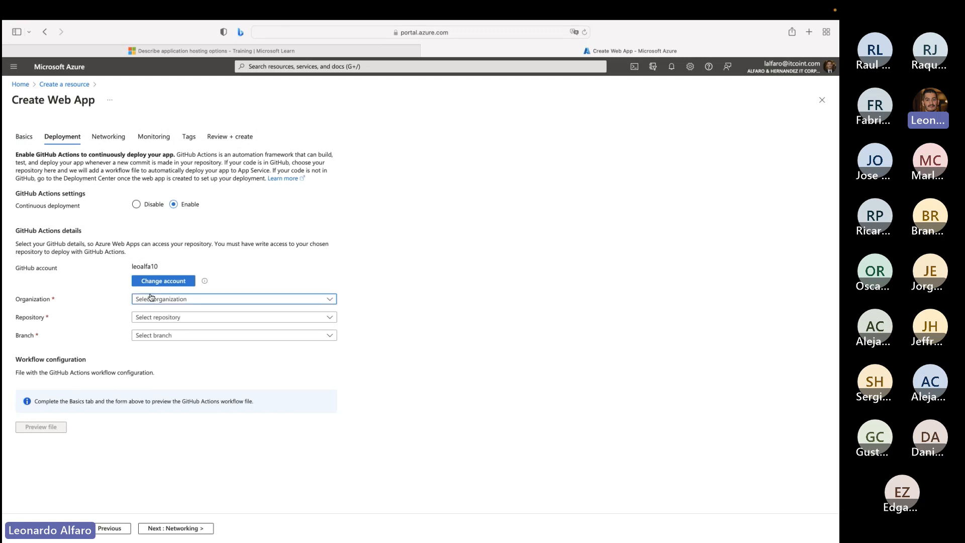
click(165, 332)
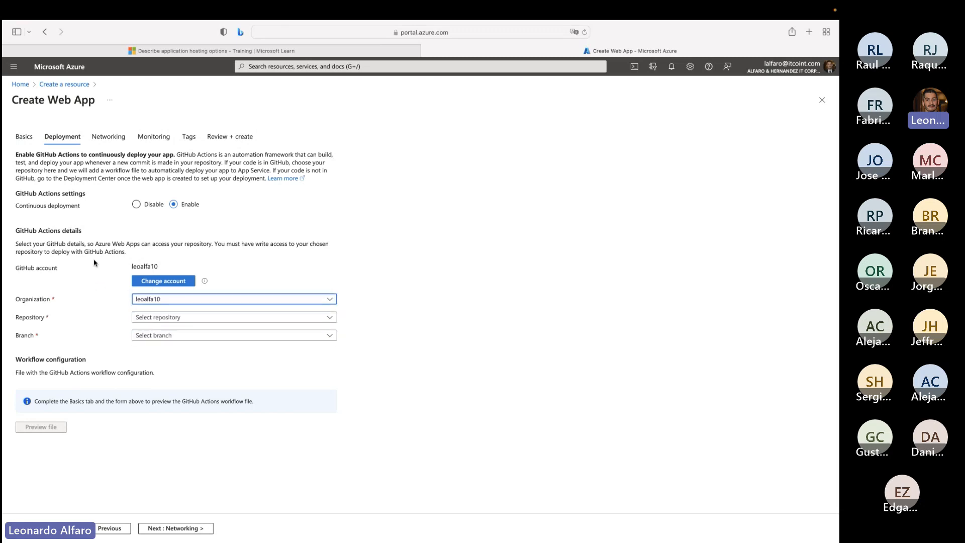
click(154, 318)
click(158, 365)
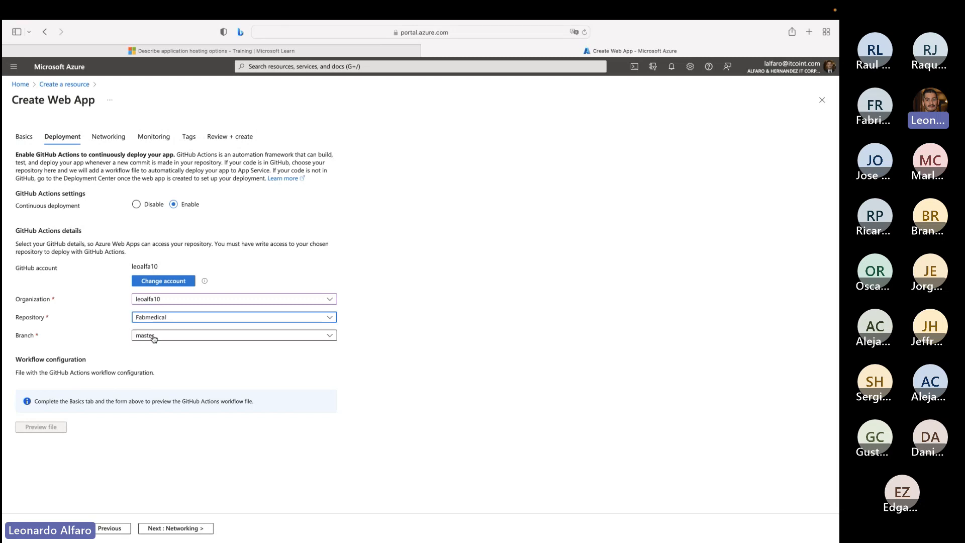
click(152, 337)
click(153, 337)
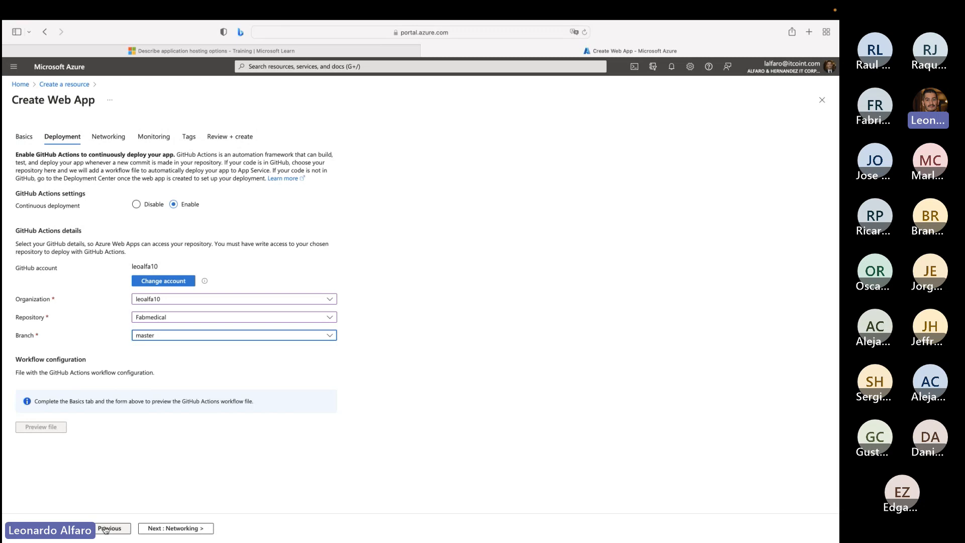
drag(45, 100, 103, 103)
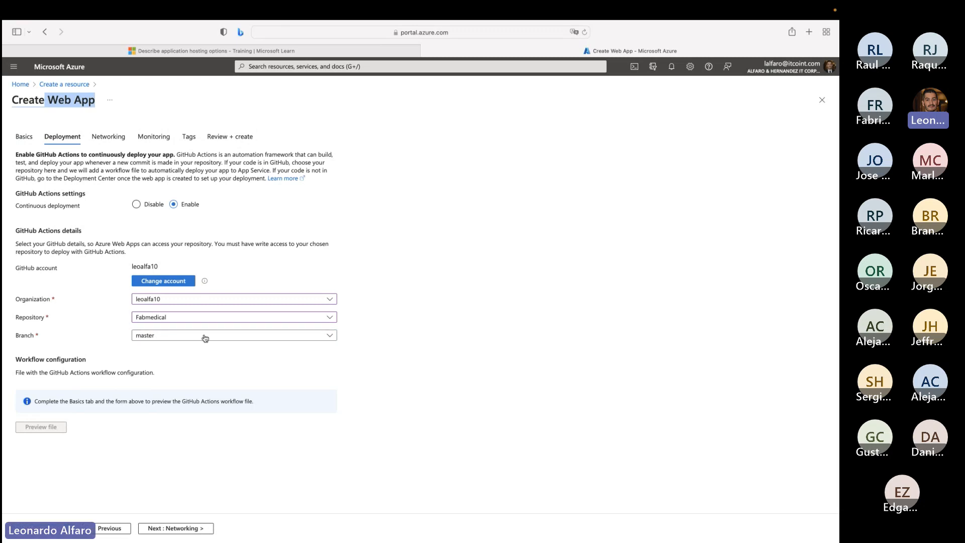
- Return to the Microsoft Learn unit and highlight the web app languages, REST-based APIs and program types supported by WebJobs
click(275, 52)
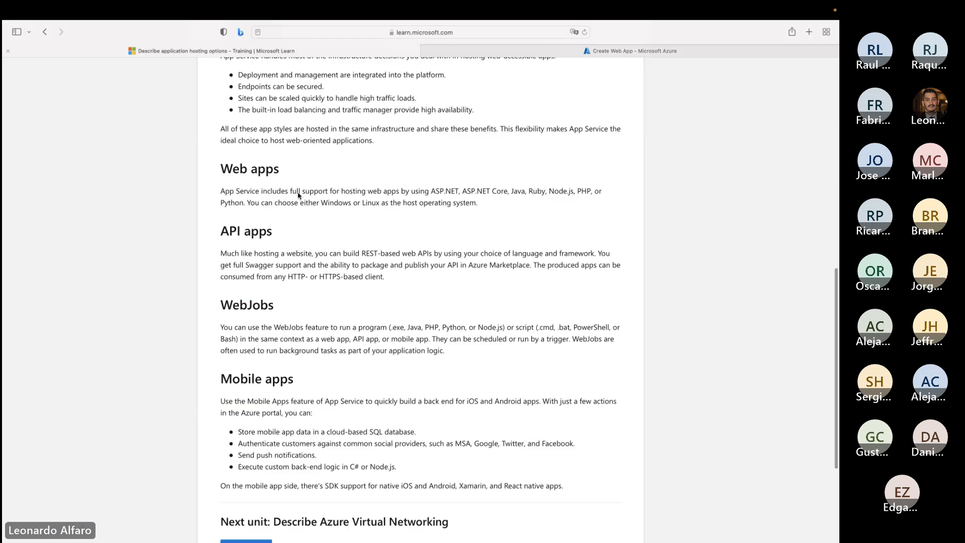
scroll(325, 263, up, 2)
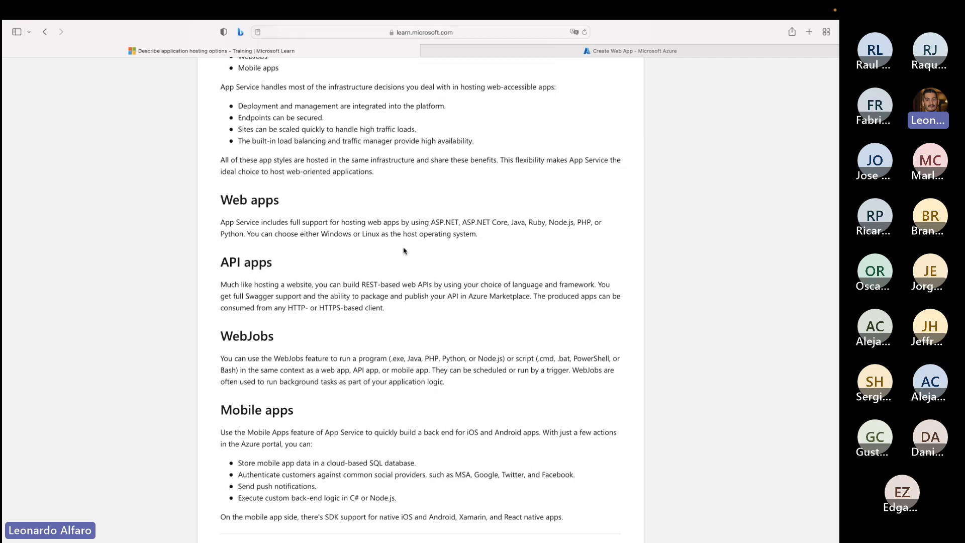
drag(430, 222, 570, 227)
scroll(520, 254, down, 3)
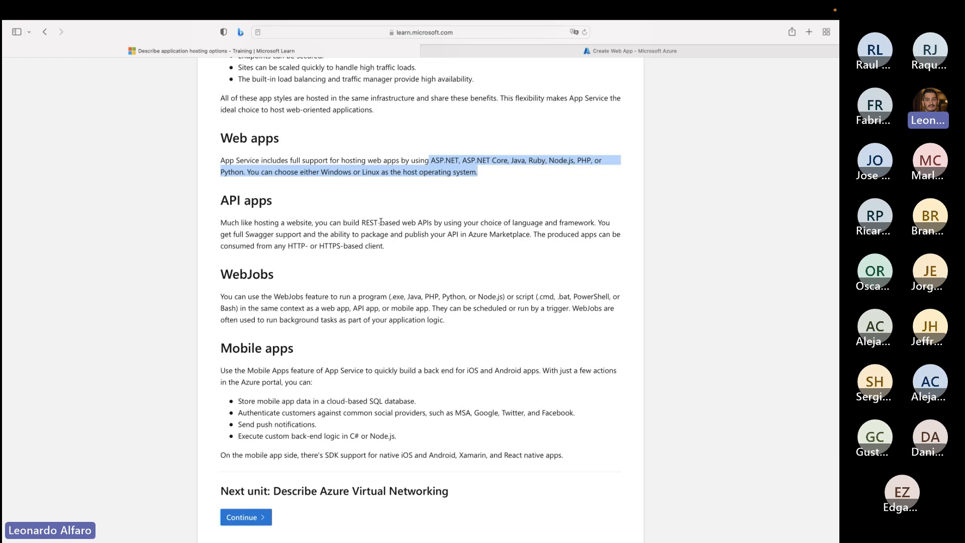
drag(365, 222, 387, 222)
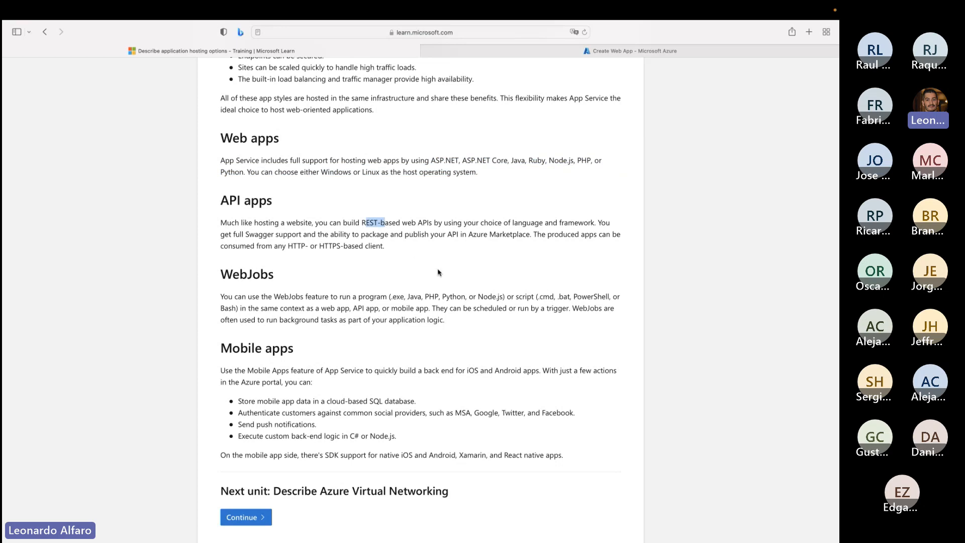
scroll(437, 273, down, 5)
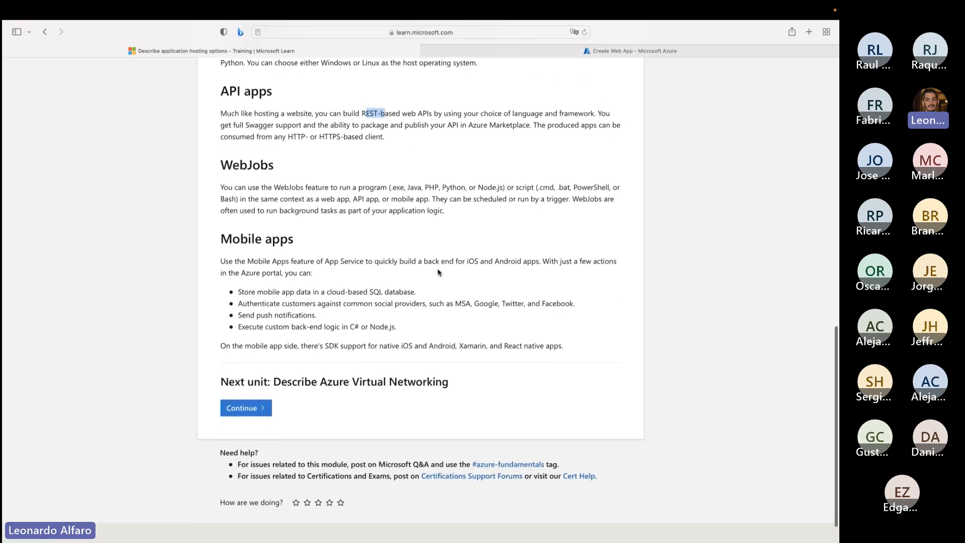
scroll(398, 235, down, 1)
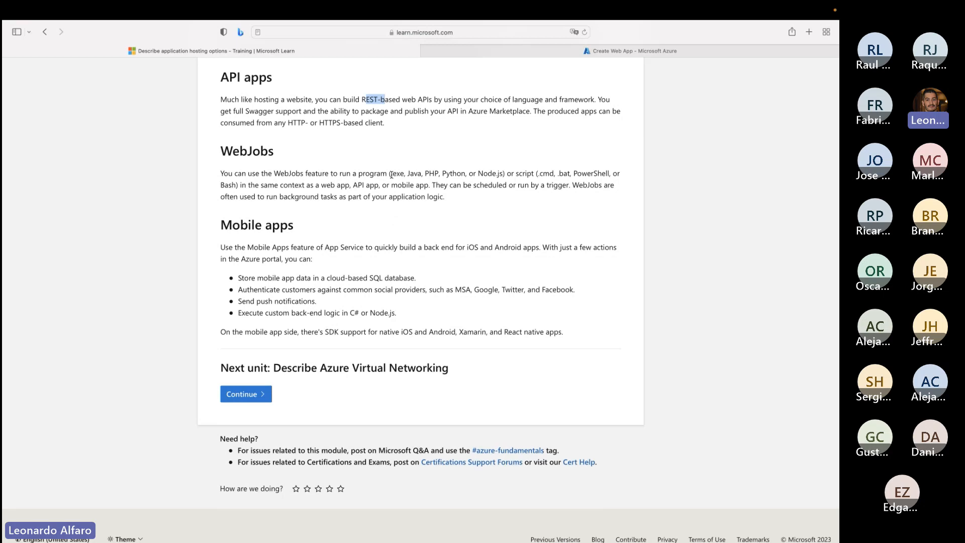
drag(391, 175, 497, 172)
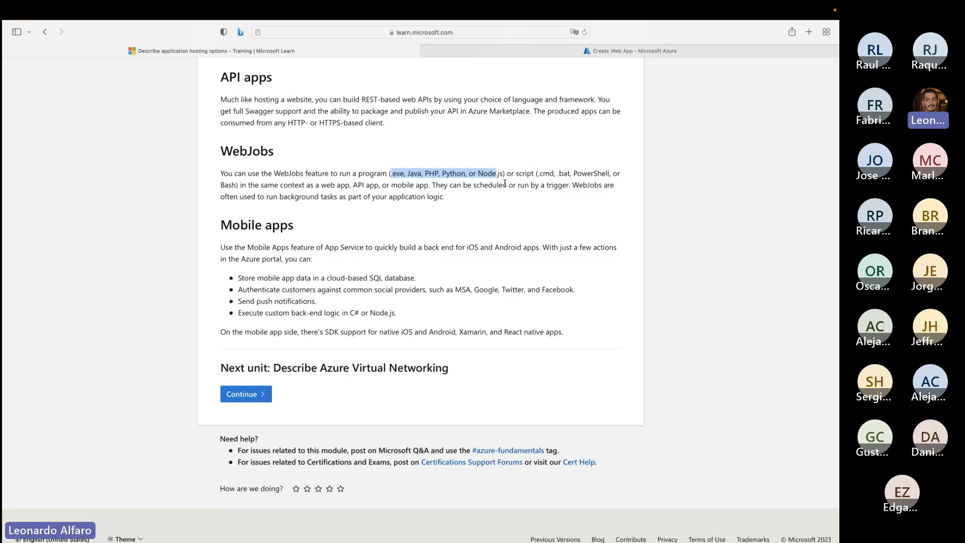
- Set the new web app's runtime stack to .NET 7 (STS) and its resource group to BDCONSULTORESRG in the Azure portal
click(638, 51)
click(17, 140)
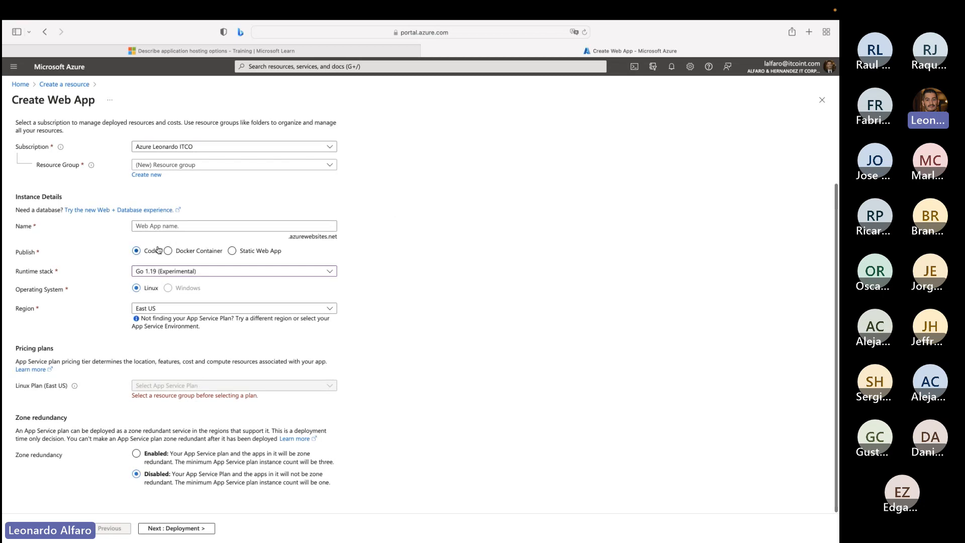
click(163, 271)
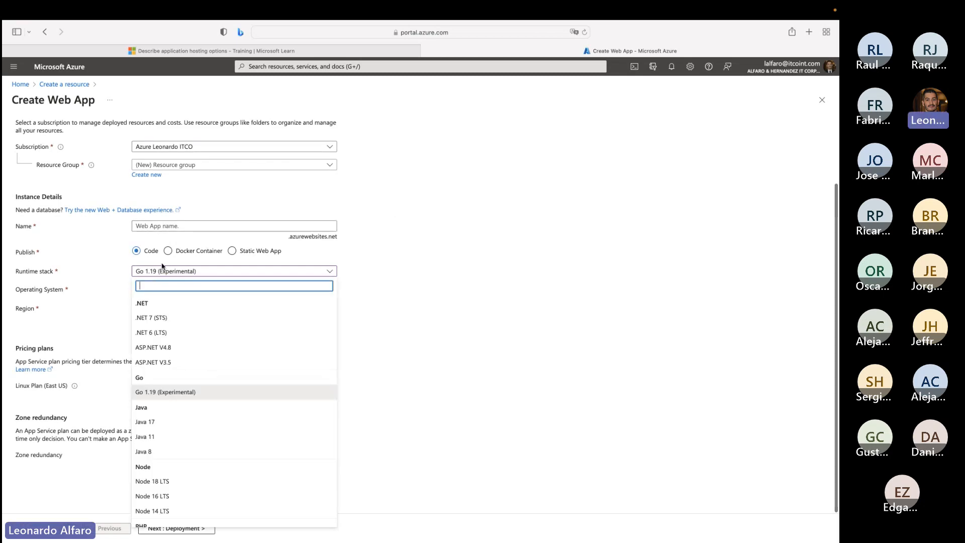
click(160, 318)
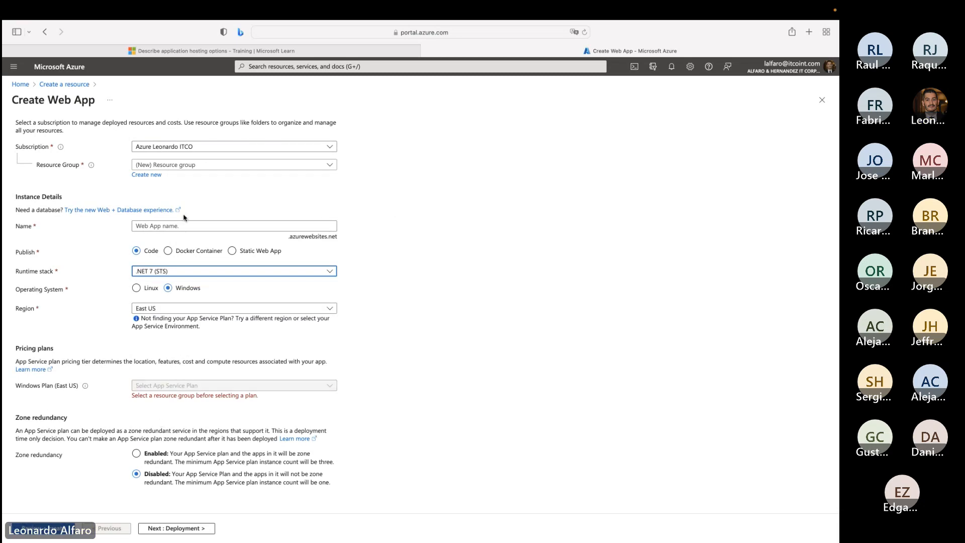
click(211, 164)
click(189, 244)
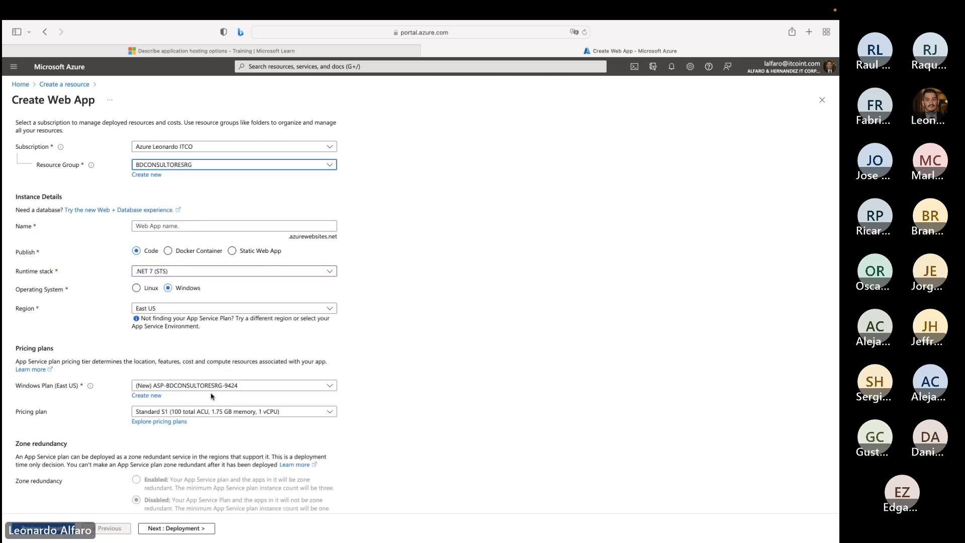
- Explore the App Service pricing plans, marking Standard S1 and Premium v3 P1mv3 to compare their hardware and costs
click(160, 423)
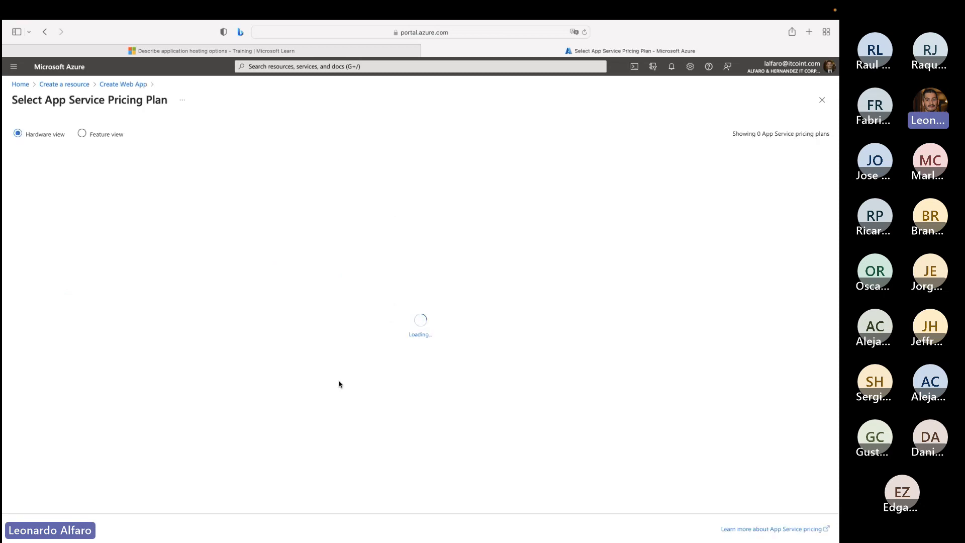
click(346, 55)
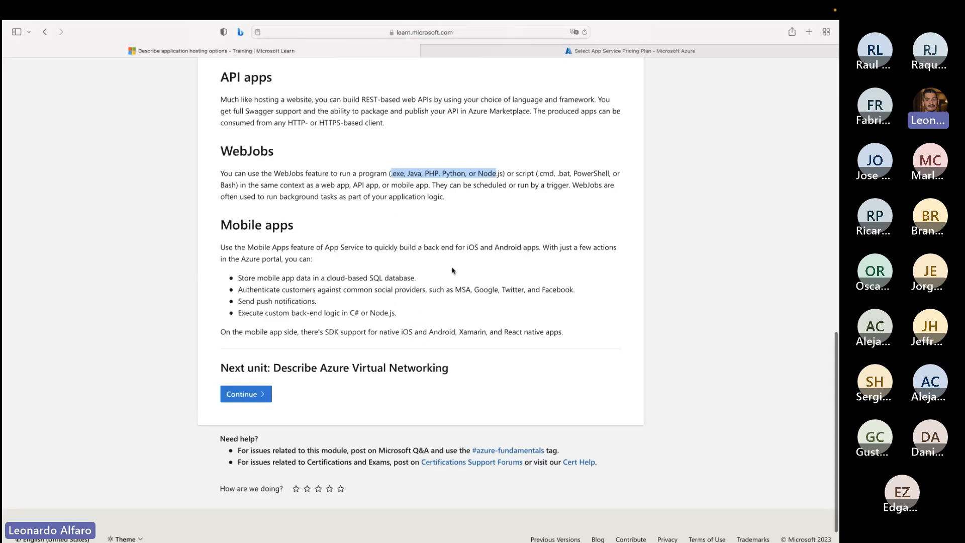
click(578, 50)
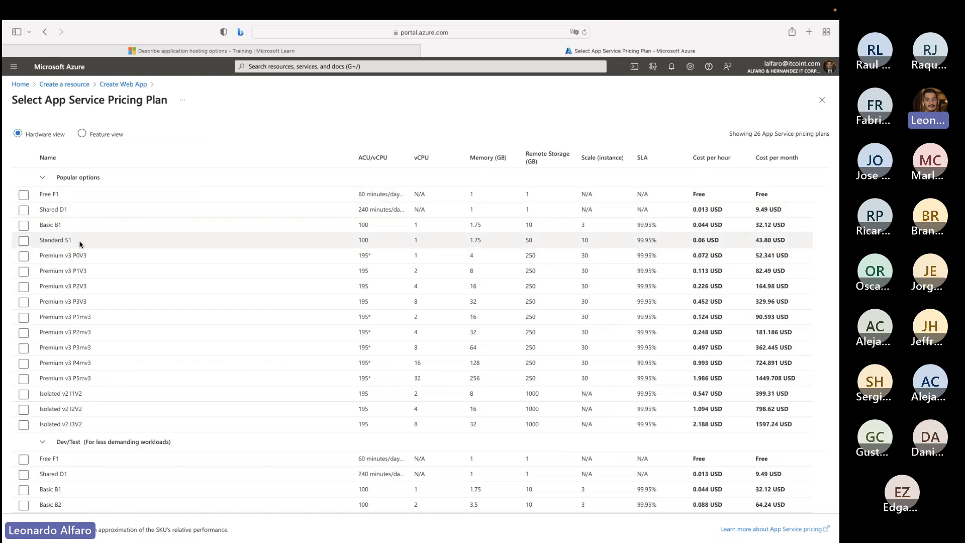
drag(83, 245, 39, 241)
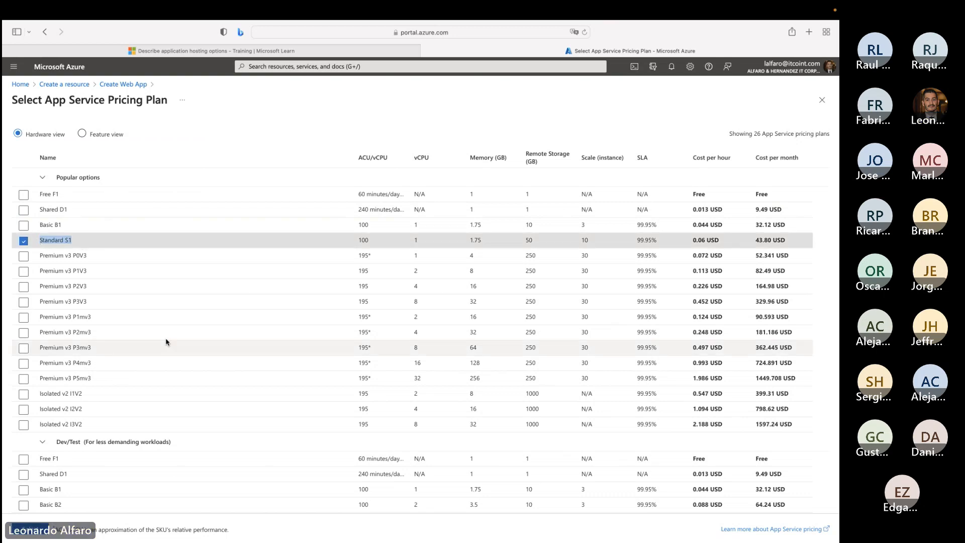
drag(109, 322, 39, 318)
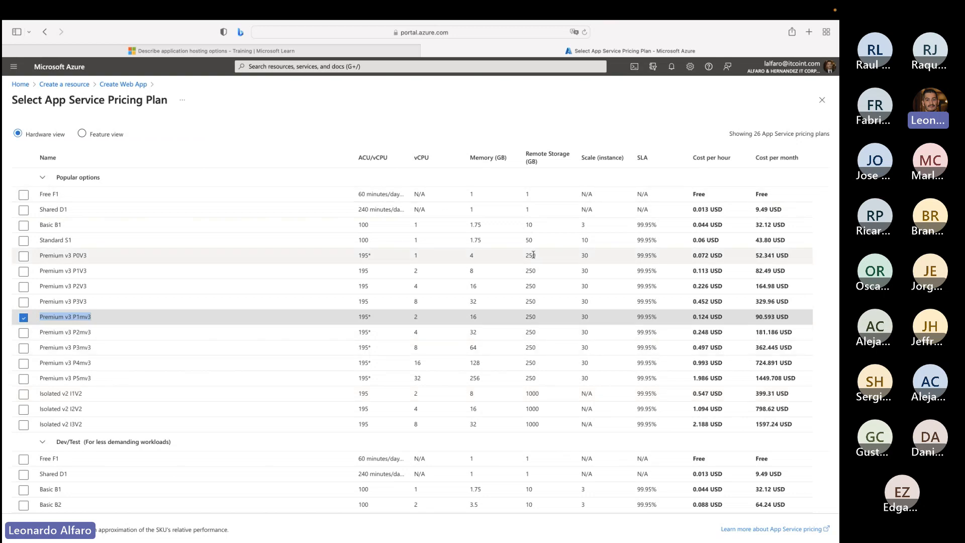
- Return to Microsoft Learn and continue to the Describe Azure Virtual Networking unit
click(275, 51)
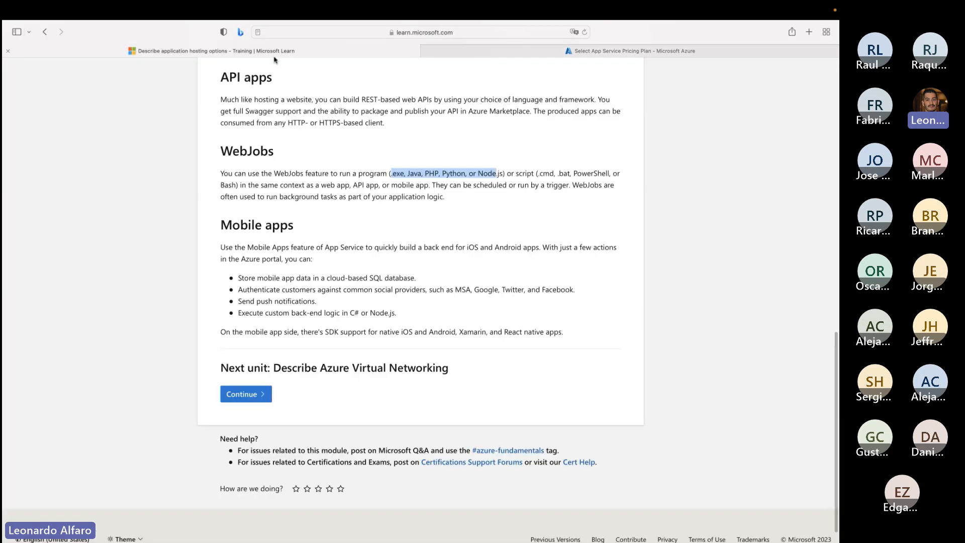
click(255, 397)
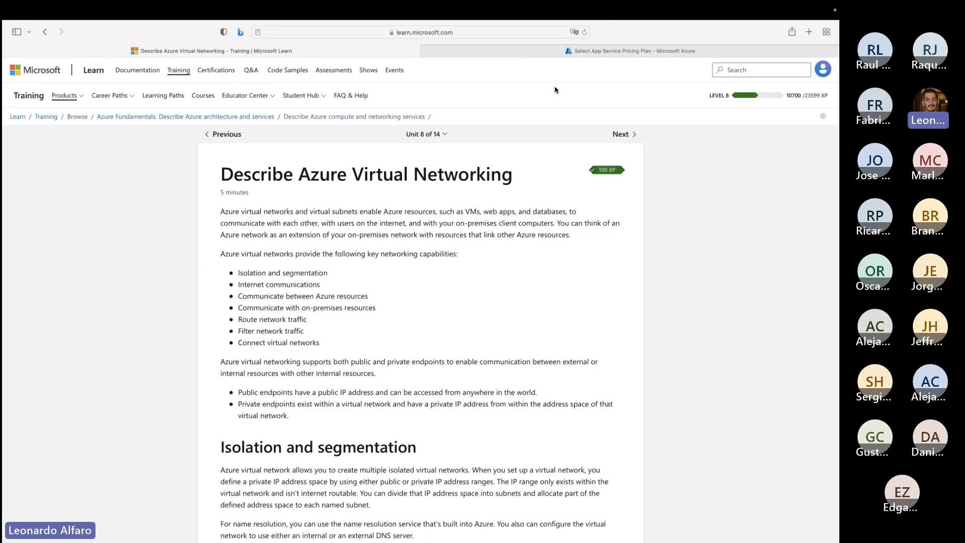
- Switch to the Azure portal and leave the web app creation for the home page
click(535, 52)
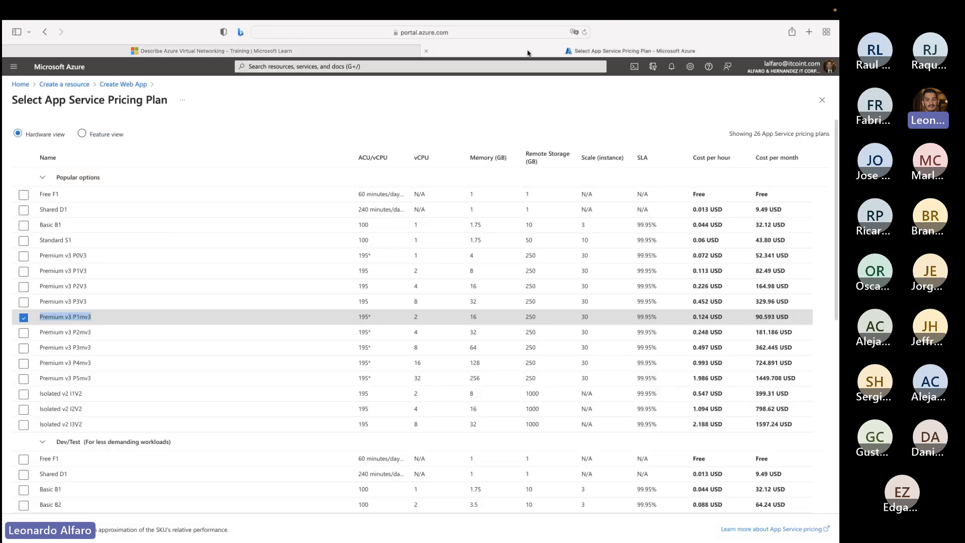
click(64, 85)
click(22, 84)
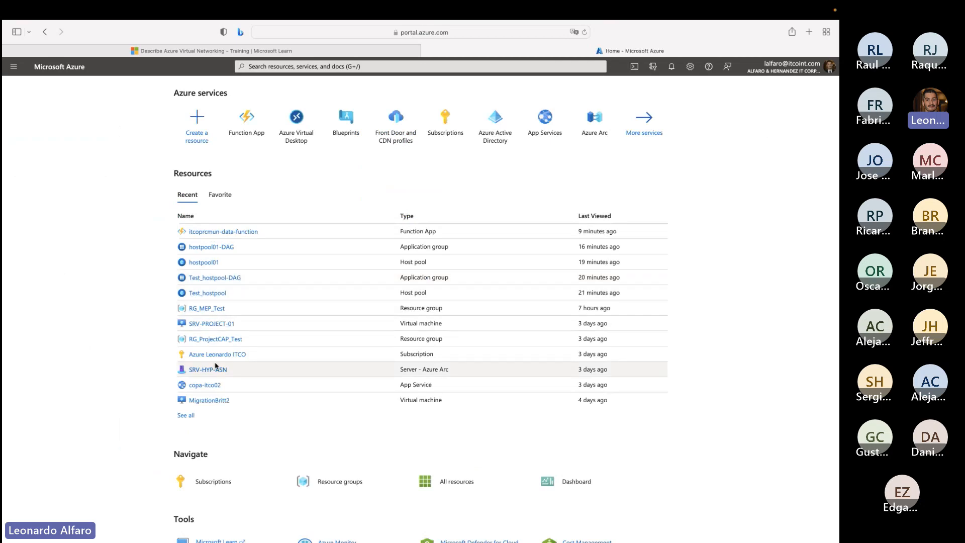
- Examine the overview of the recent copa-itco02 web app, open its Networking settings, and return to the portal home page
click(205, 385)
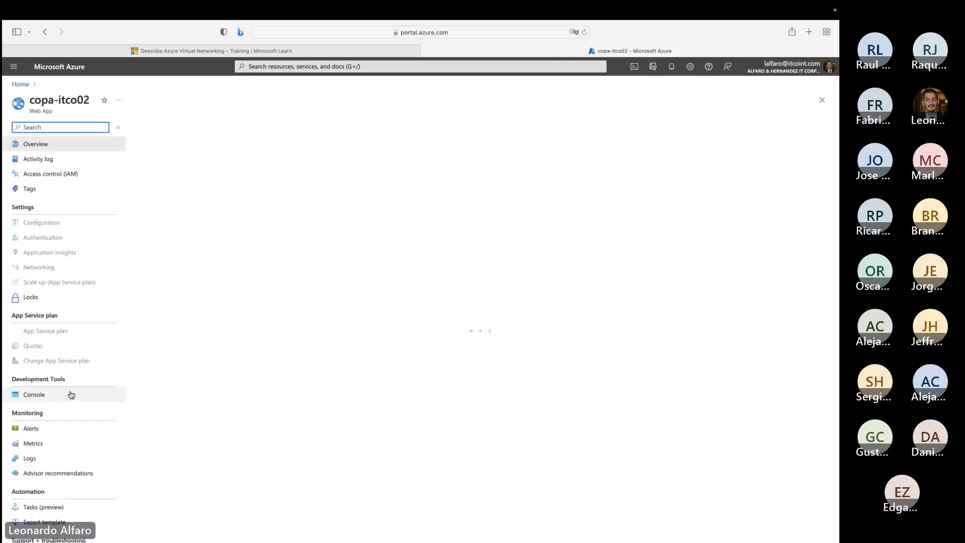
scroll(71, 379, down, 2)
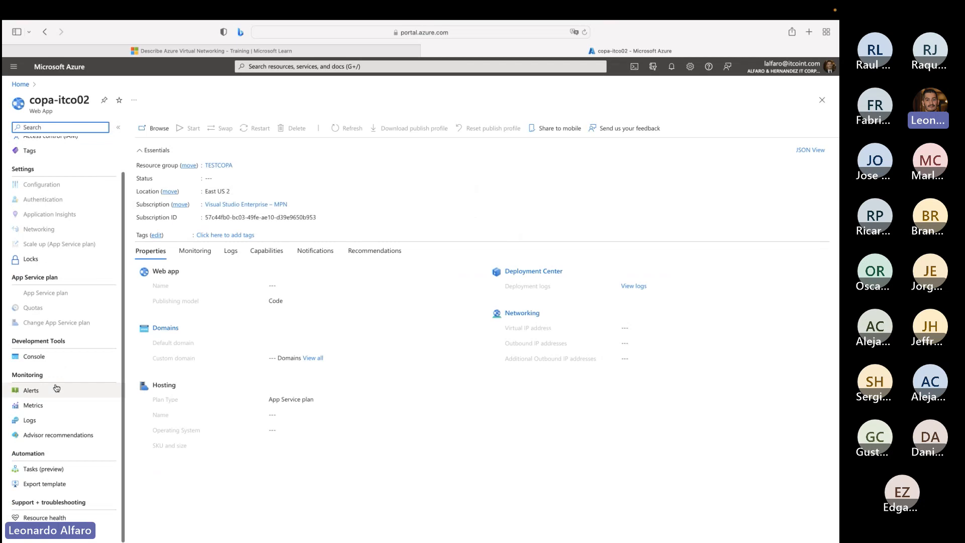
scroll(66, 384, up, 2)
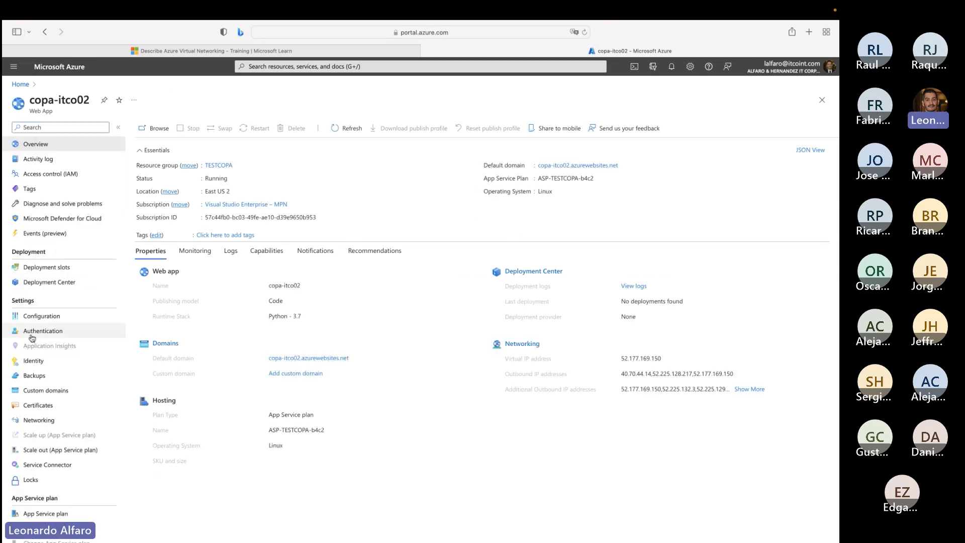
click(47, 426)
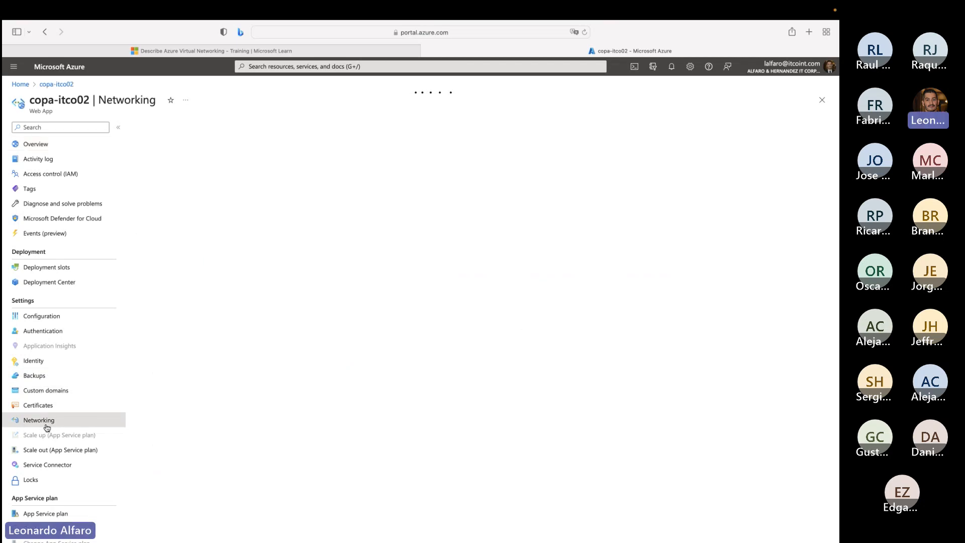
click(20, 85)
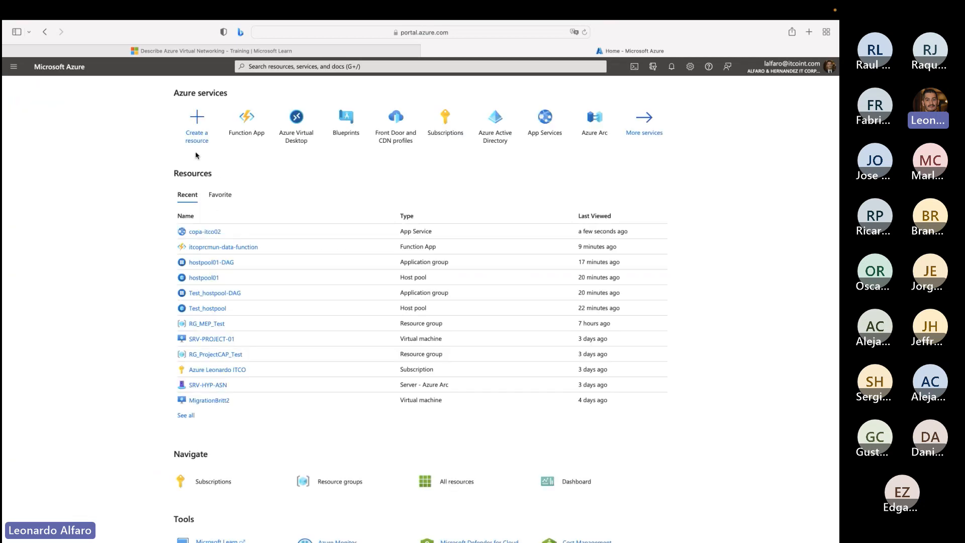
- Open the networking settings of the SRV-PROJECT-01 virtual machine and go to its virtual network, VN_PROJECT_Test
click(211, 340)
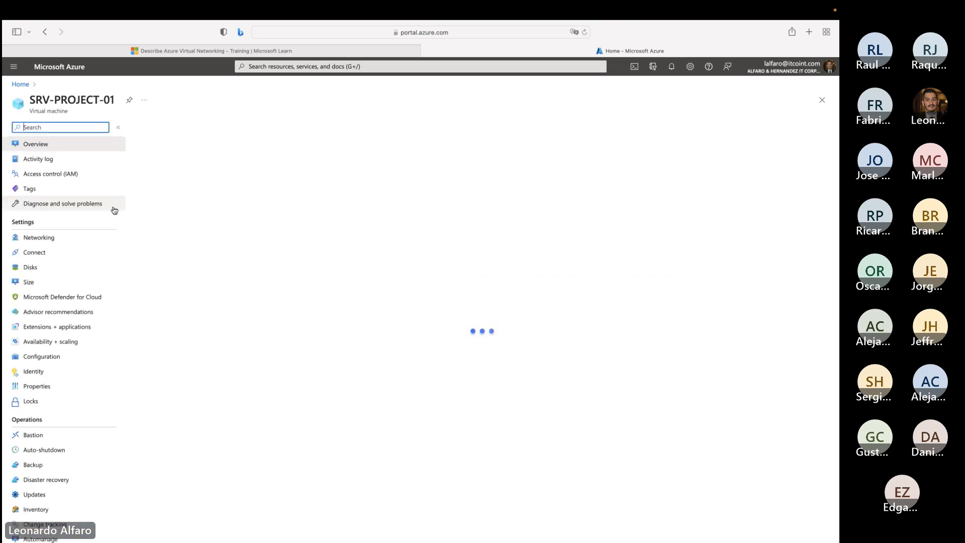
click(71, 239)
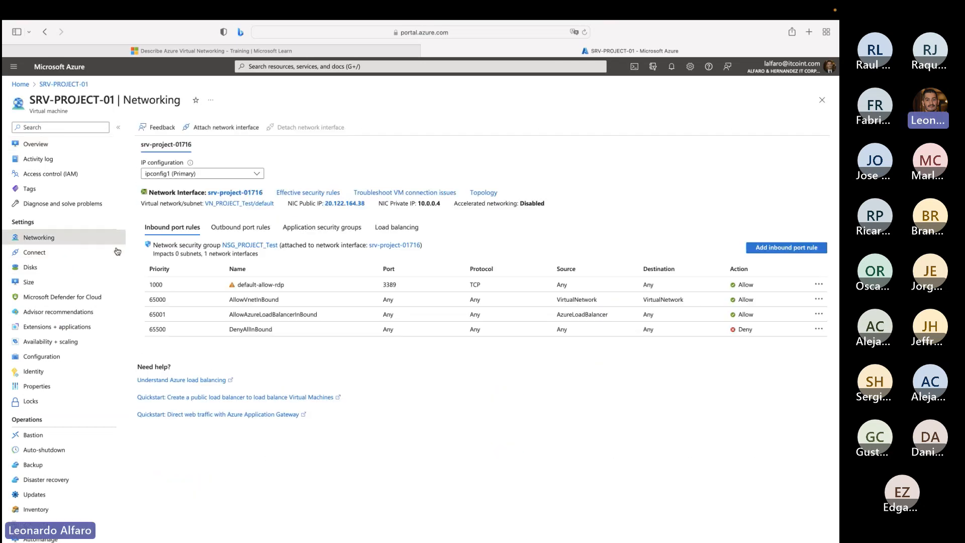
right_click(233, 204)
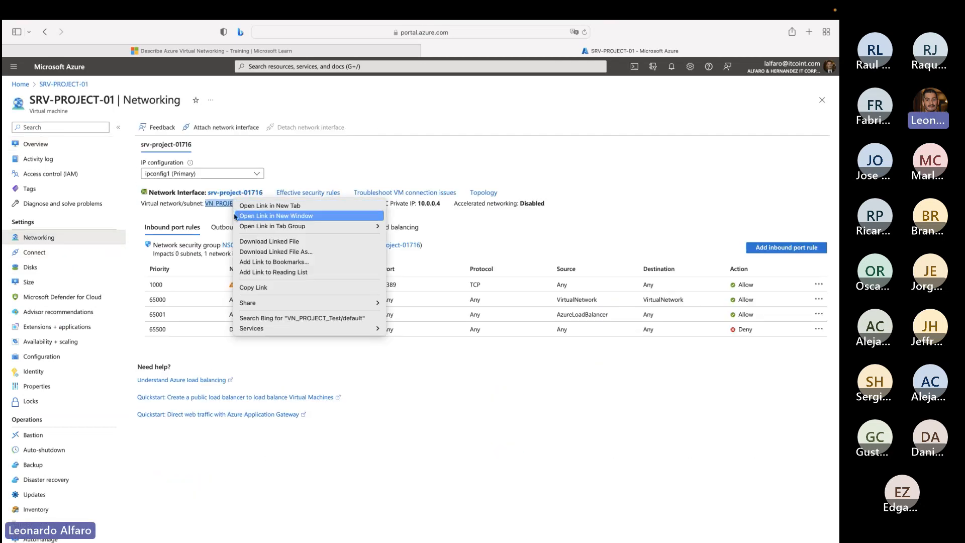
click(229, 213)
click(218, 205)
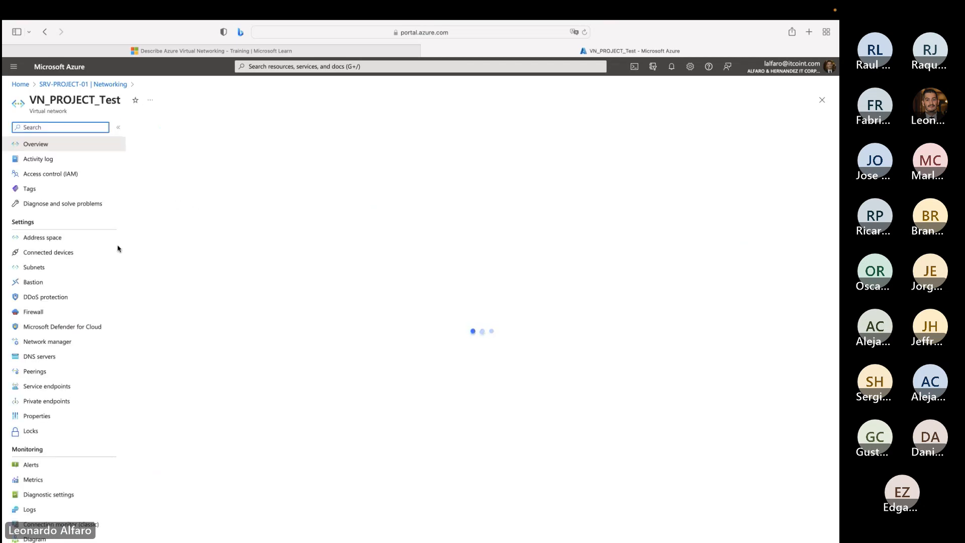
- Look through the address space and connected devices of VN_PROJECT_Test, ending on its subnet list
click(64, 238)
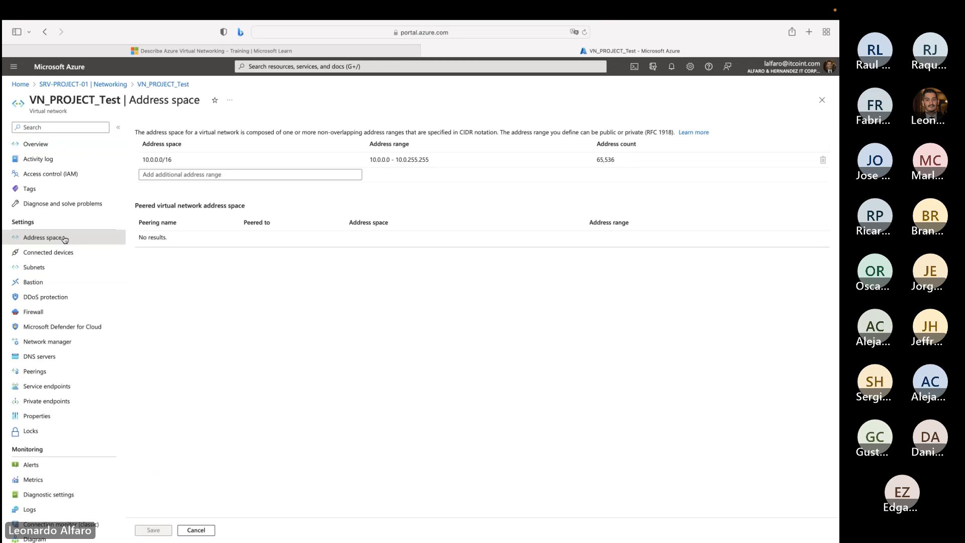
click(53, 255)
click(43, 270)
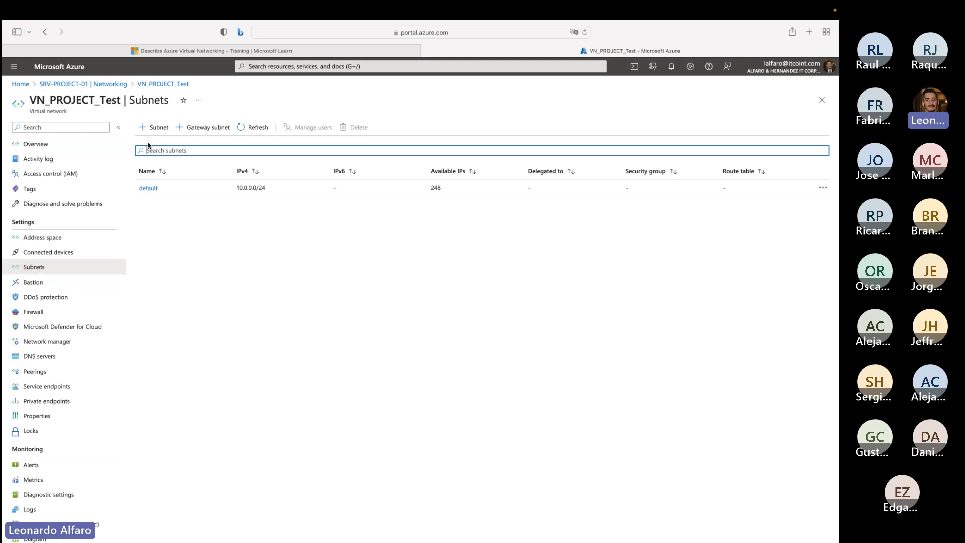
- Add a subnet named Subnet_db_APPX with the address range 10.0.1.0/24 to VN_PROJECT_Test and save it
click(153, 127)
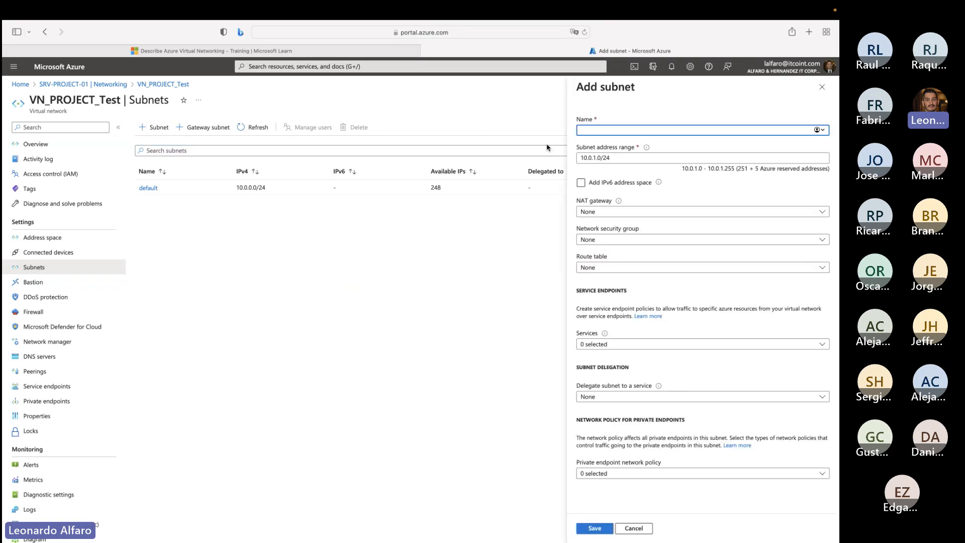
text(Subnet_)
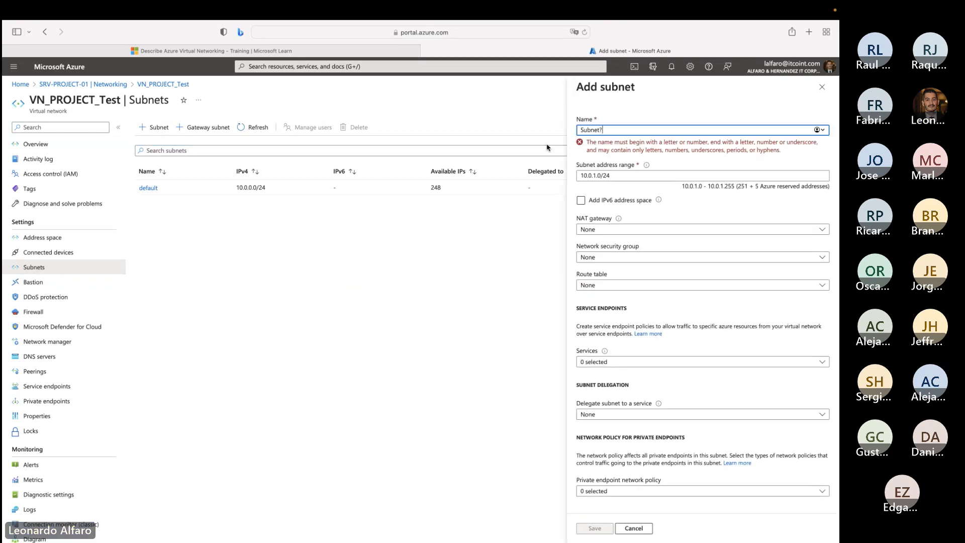
text(db)
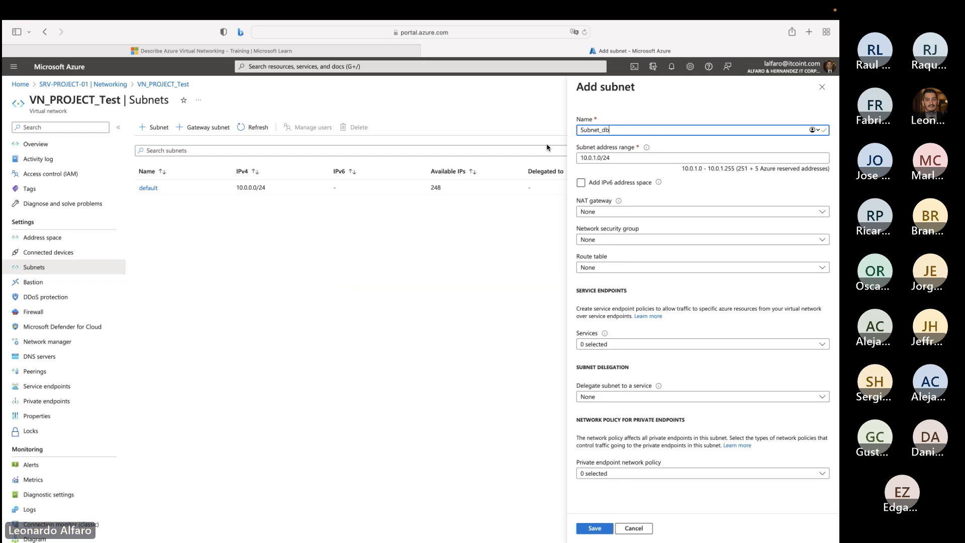
text(_)
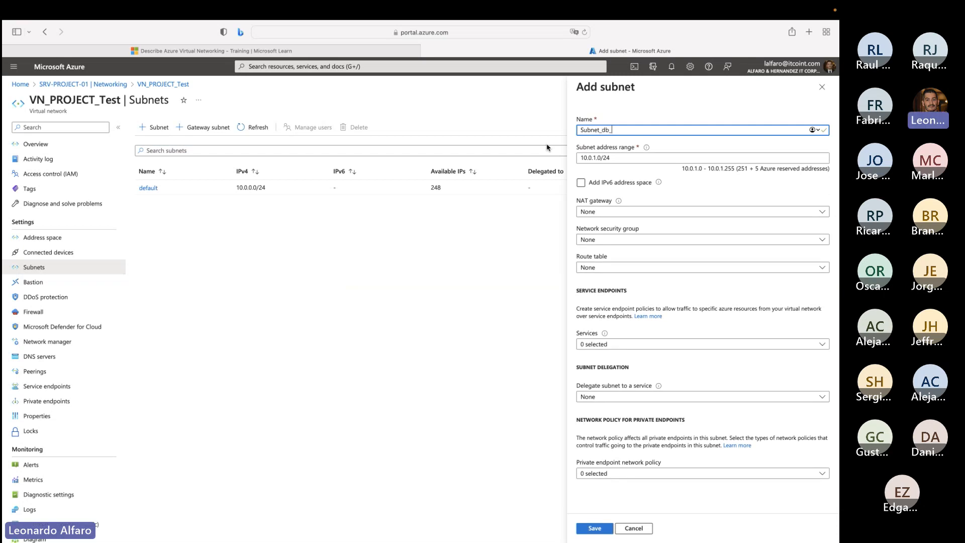
text(APPX)
key(super+a)
click(598, 528)
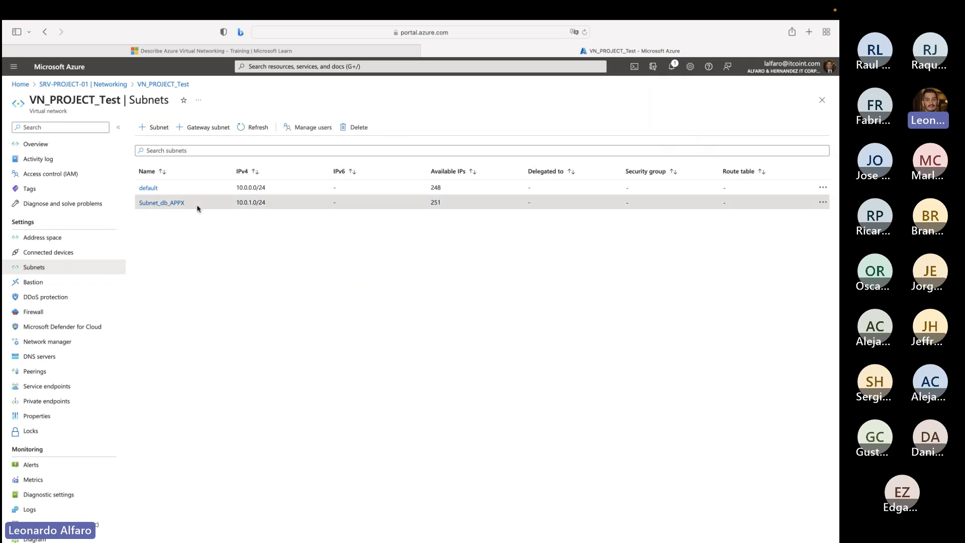
drag(193, 204, 143, 201)
- Examine the devices connected to VN_PROJECT_Test, marking each network interface's IP address to compare them within the subnet
click(87, 252)
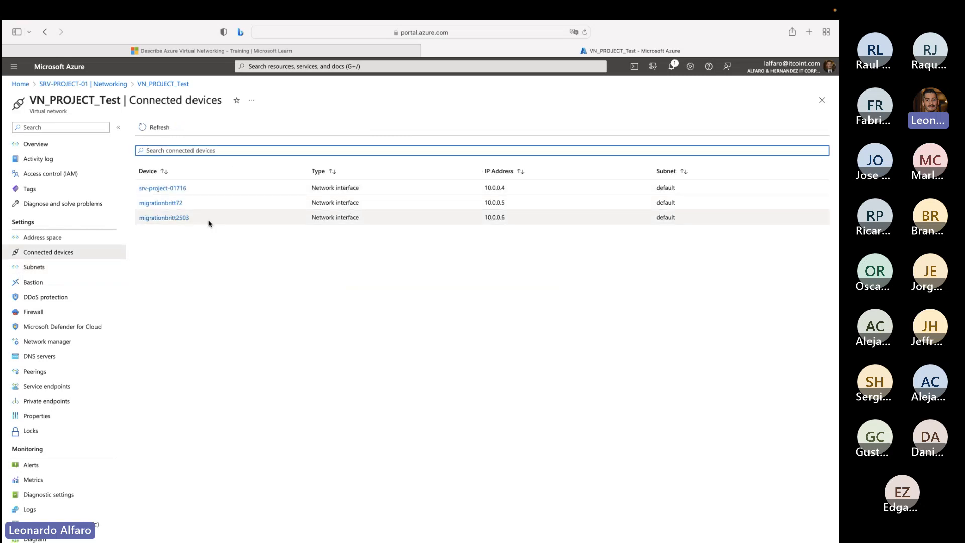
drag(512, 221, 473, 215)
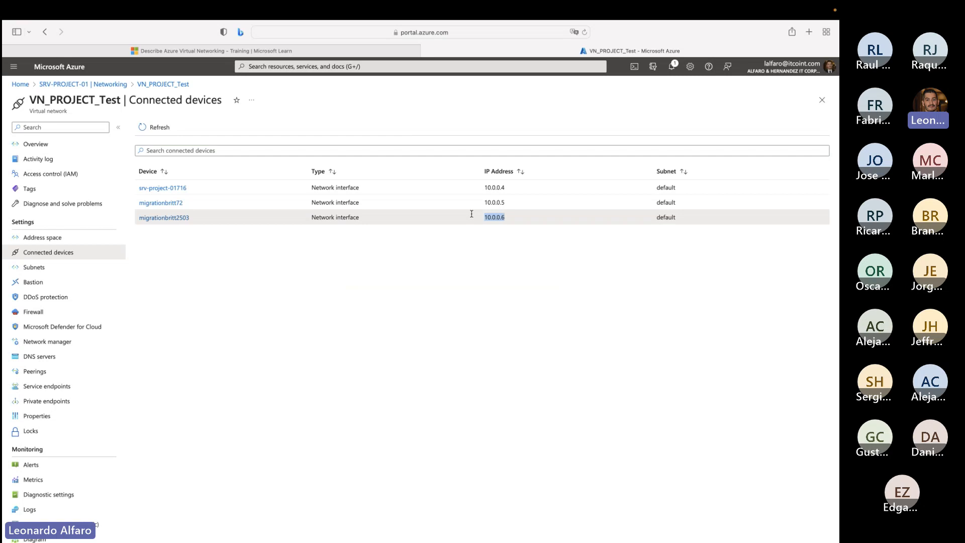
double_click(498, 202)
double_click(495, 188)
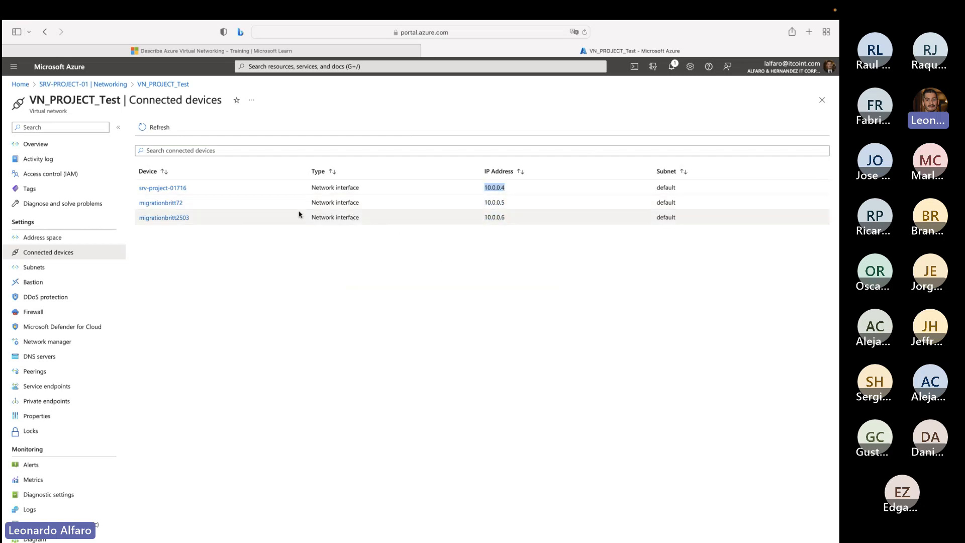
drag(508, 203, 485, 203)
double_click(502, 218)
click(502, 187)
double_click(502, 188)
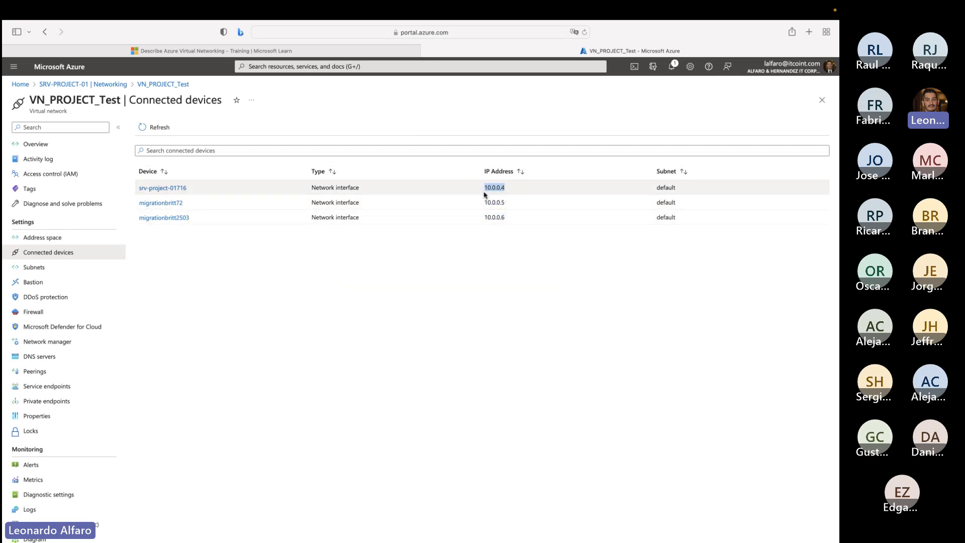
click(518, 189)
double_click(495, 187)
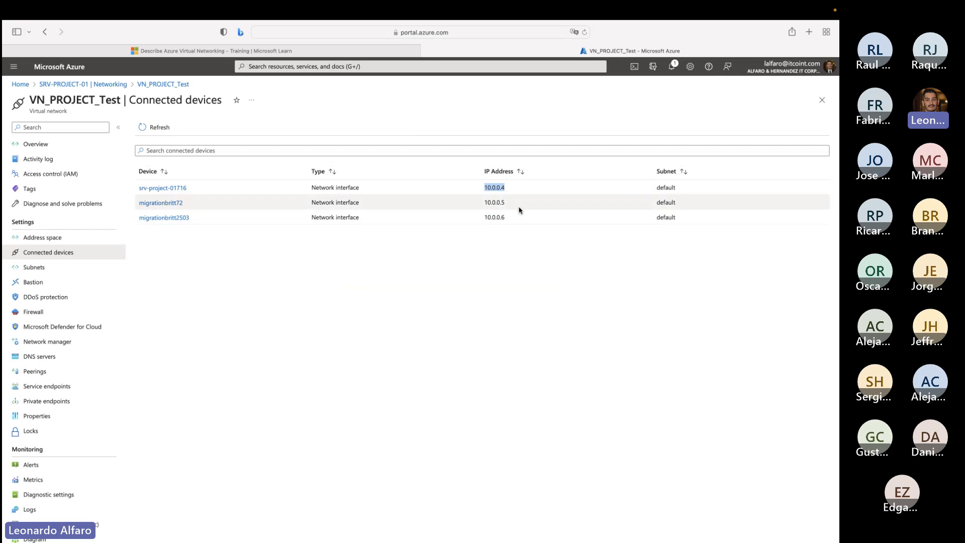
drag(517, 216, 458, 207)
drag(358, 199, 145, 196)
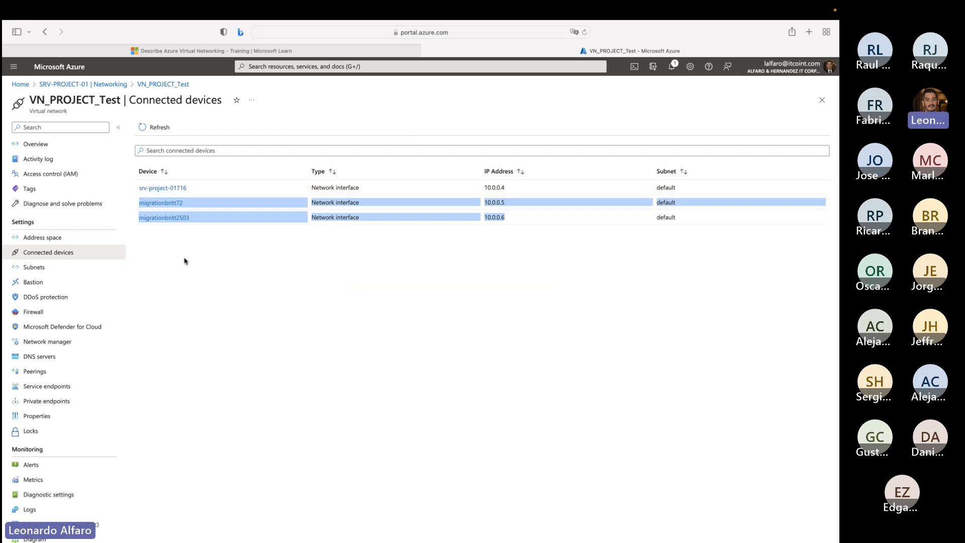
click(180, 236)
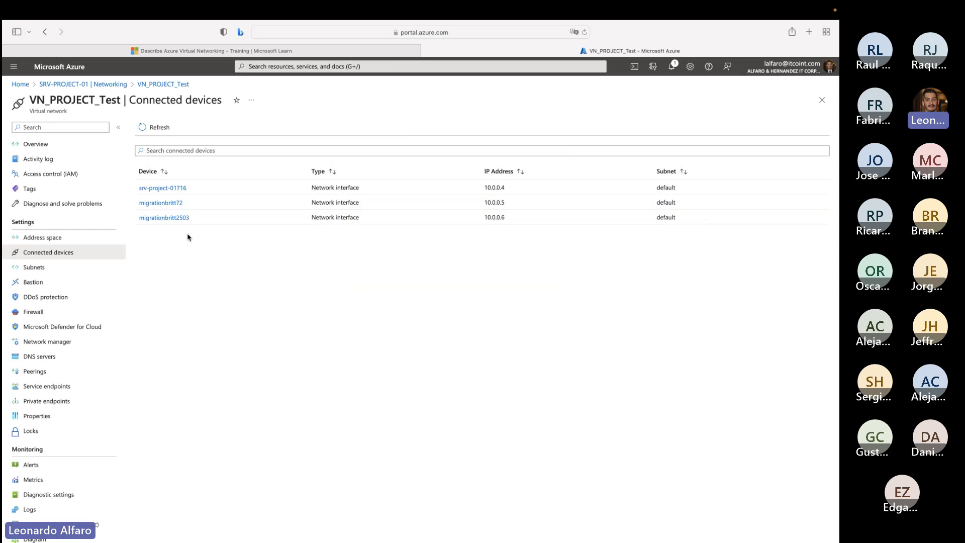
- Return to the portal home page and open the VNet integration settings in the copa-itco02 web app's networking
click(28, 85)
click(214, 260)
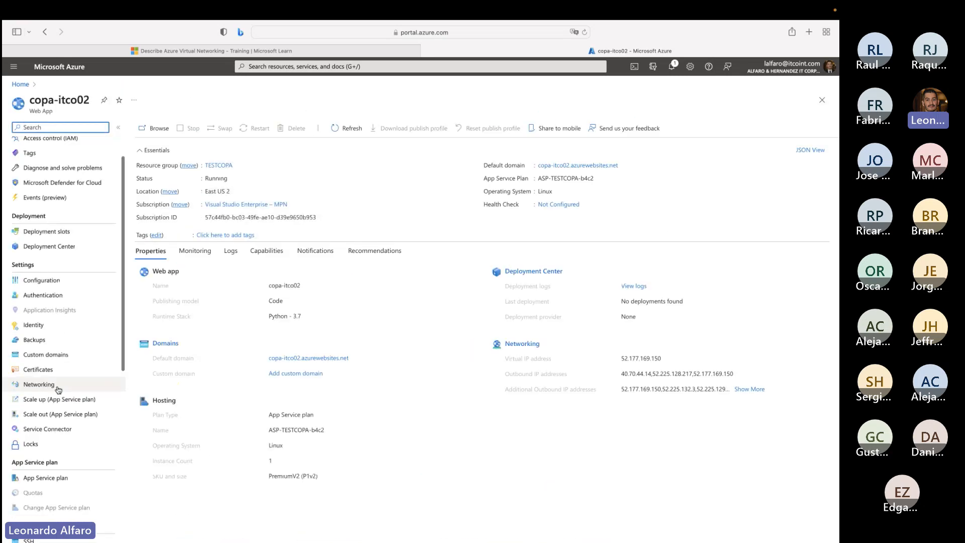
click(57, 385)
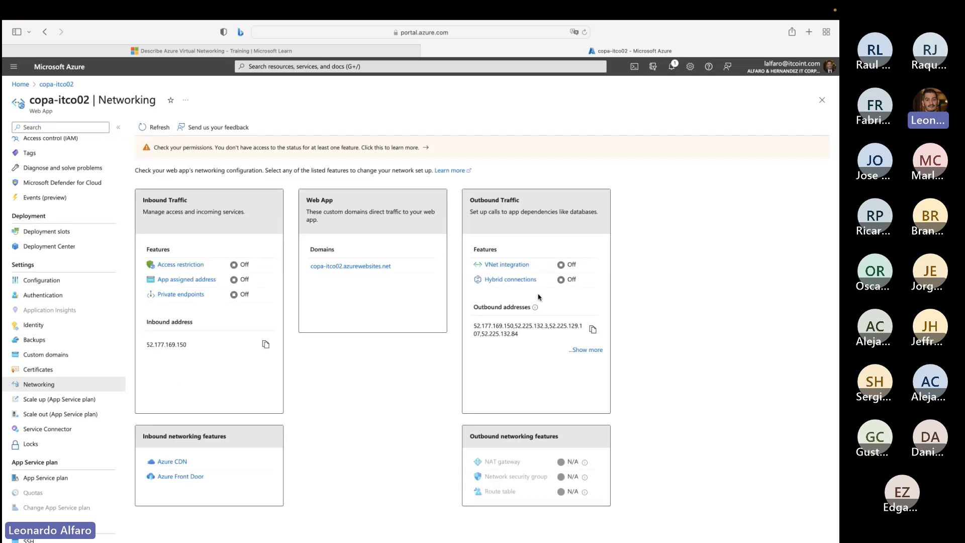
click(503, 264)
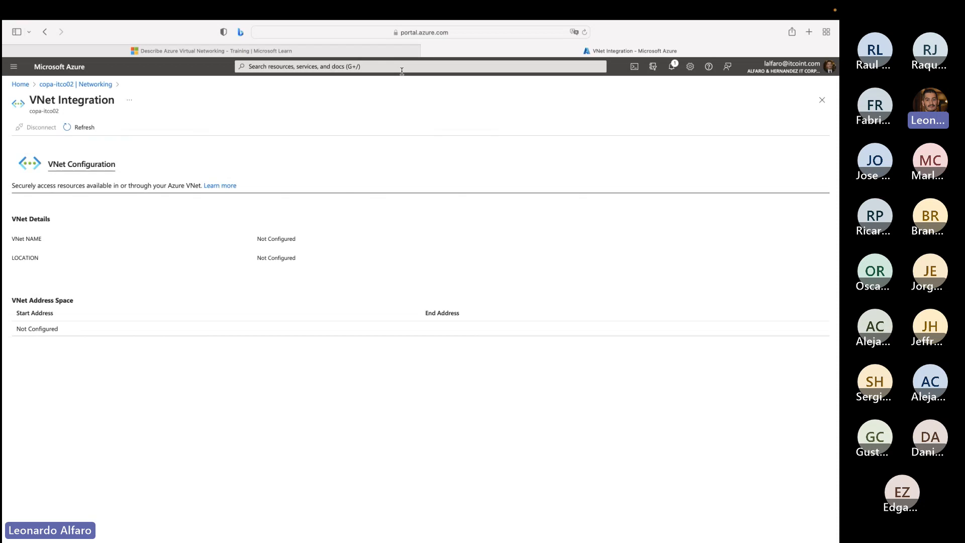
- Switch to the Microsoft Learn unit on Azure Virtual Networking and mark VMs, web apps and databases in its introduction
right_click(358, 50)
click(312, 51)
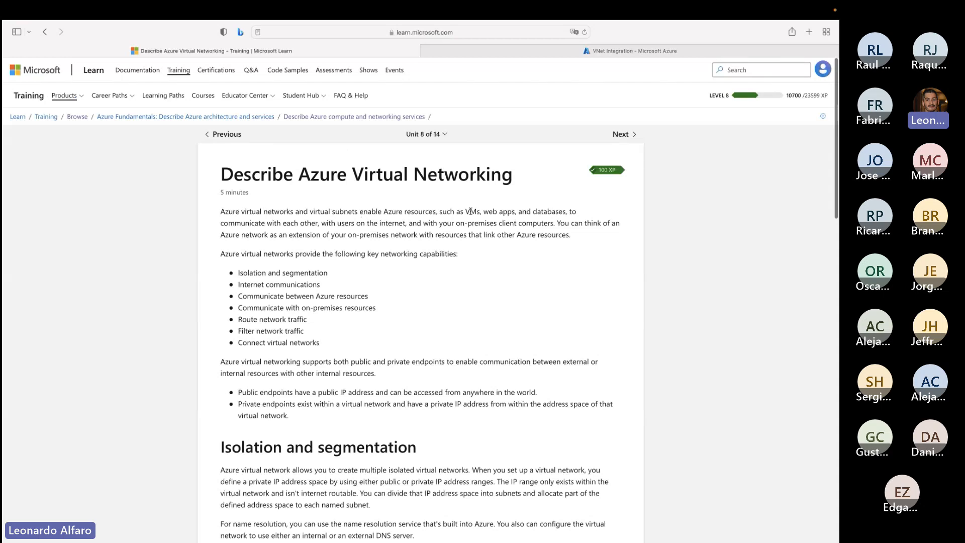
drag(471, 212, 563, 212)
click(477, 213)
click(523, 210)
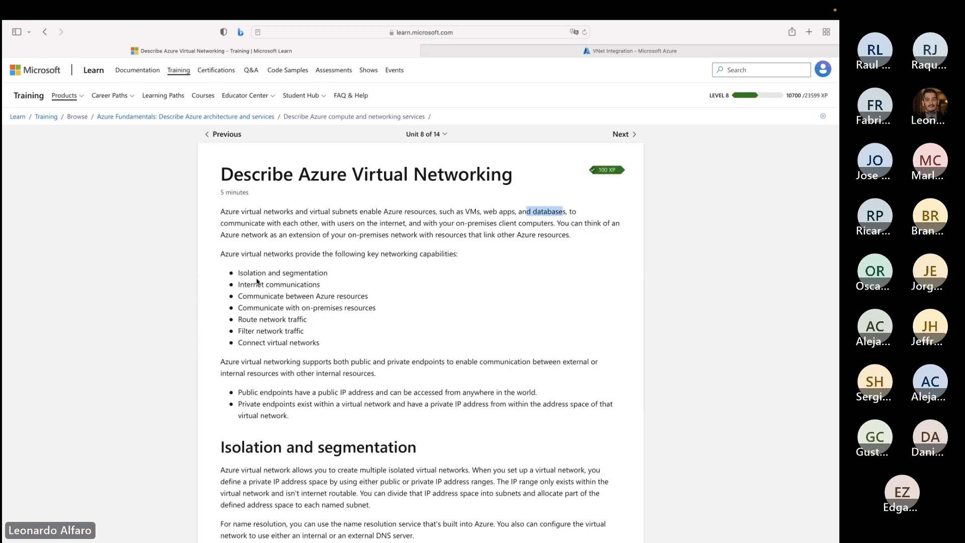
- Review the key networking capabilities list, marking items from isolation and segmentation through connecting virtual networks
drag(316, 254, 458, 255)
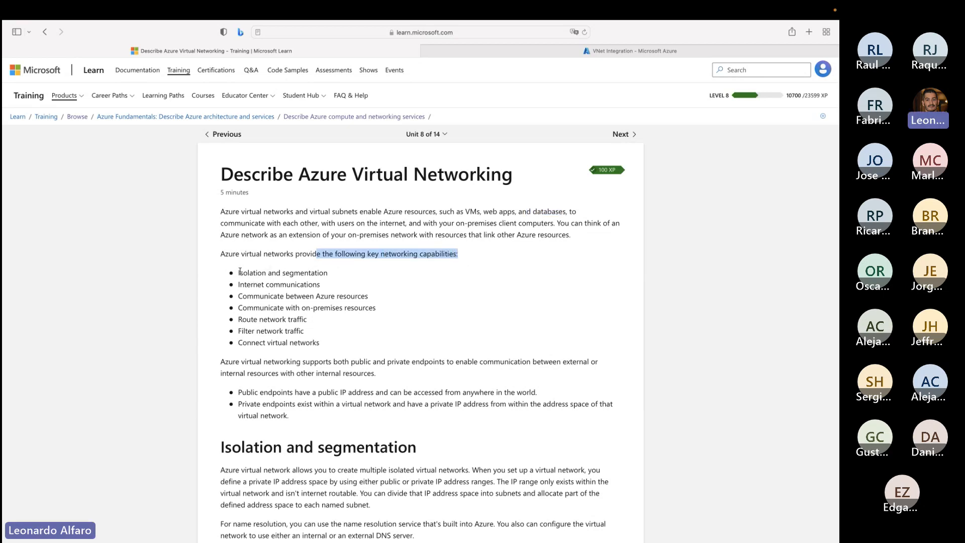
drag(239, 273, 332, 274)
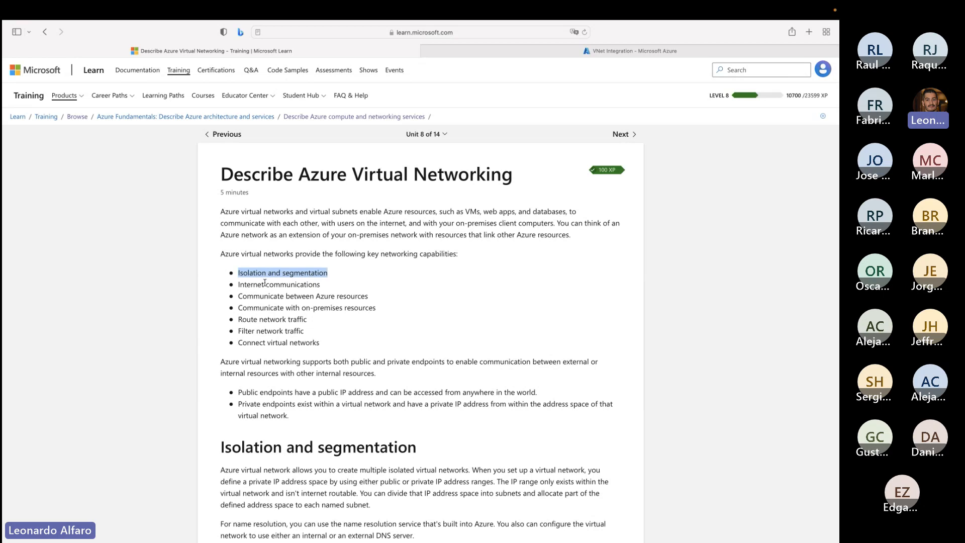
drag(265, 285, 356, 296)
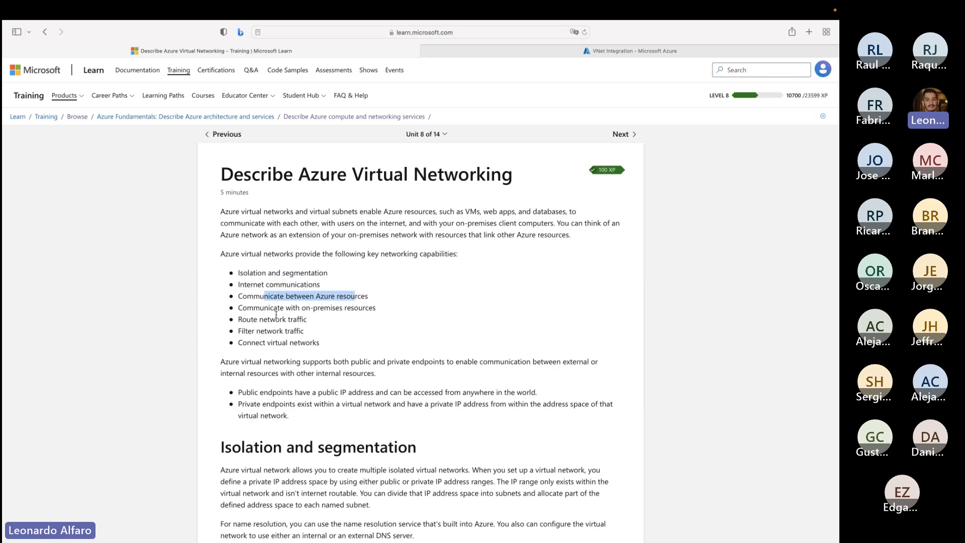
drag(260, 308, 377, 308)
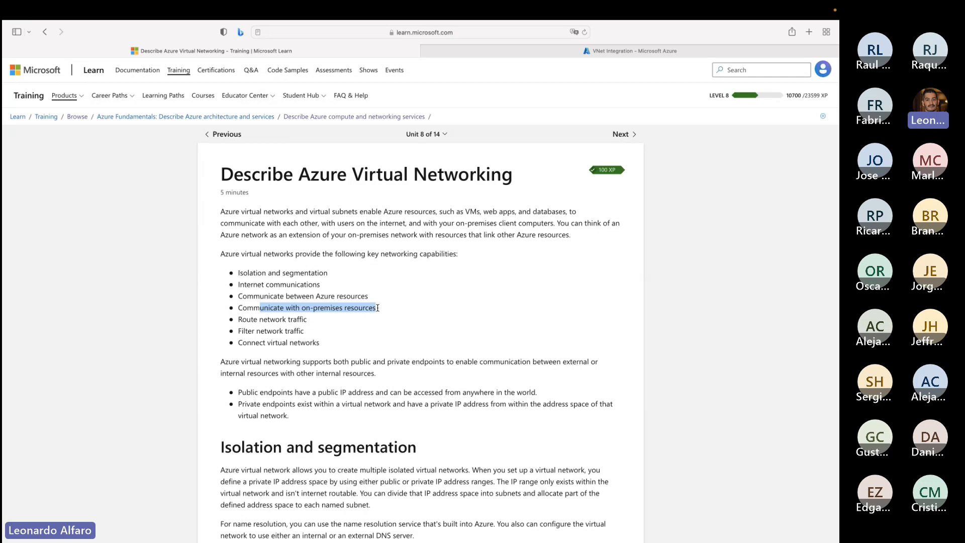
drag(242, 319, 303, 346)
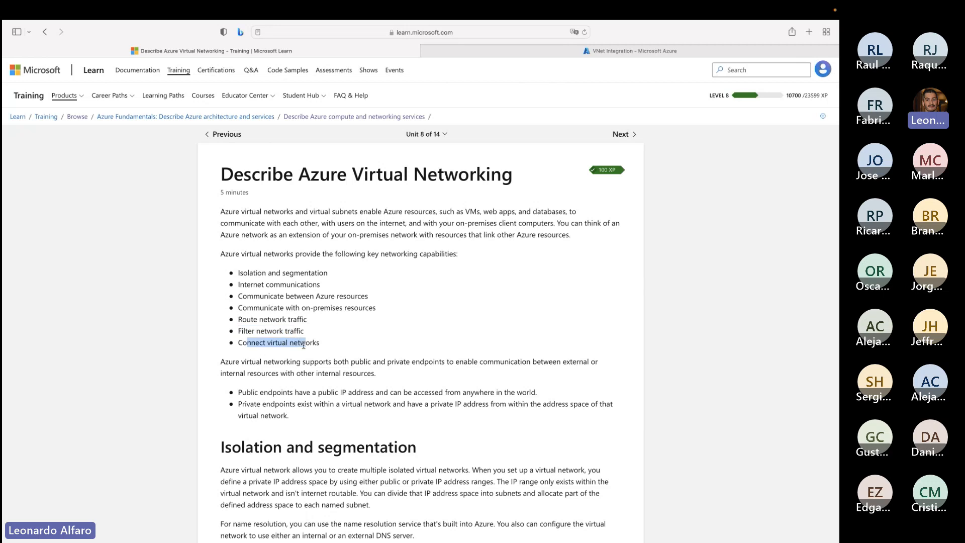
- Search Google for "AZURE HUB AND SPOKE" in a new browser tab and view the architecture diagram in Microsoft's hub-spoke topology article
click(808, 34)
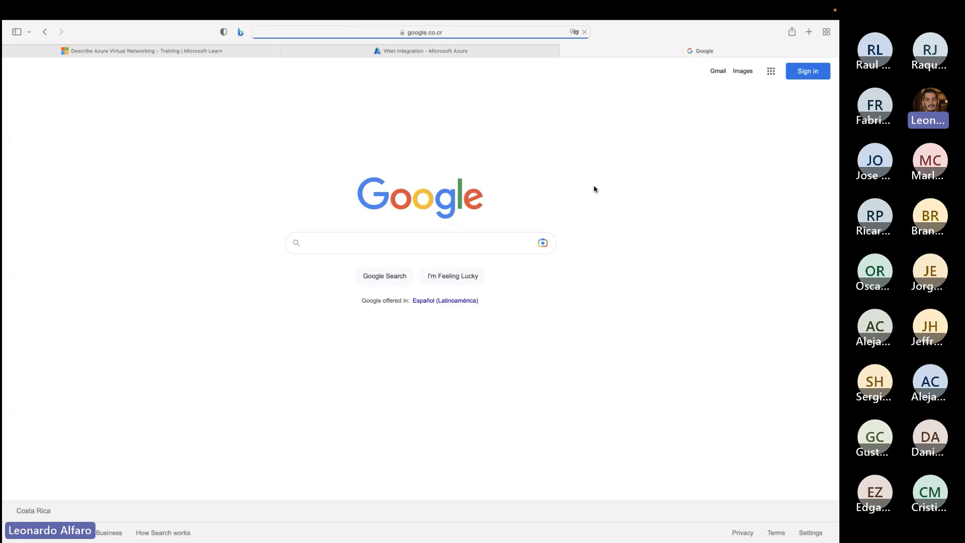
text(AZUR)
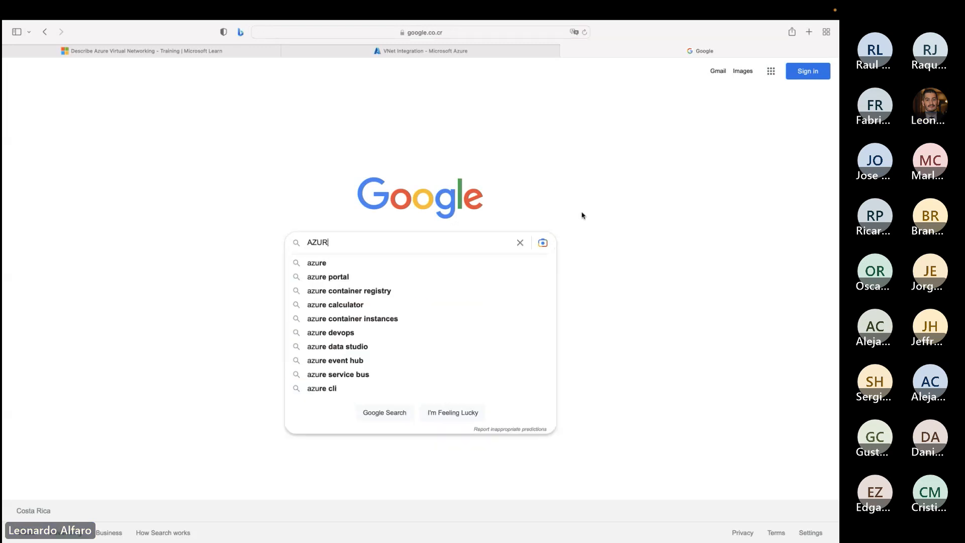
text(E HUB AND SPOKE)
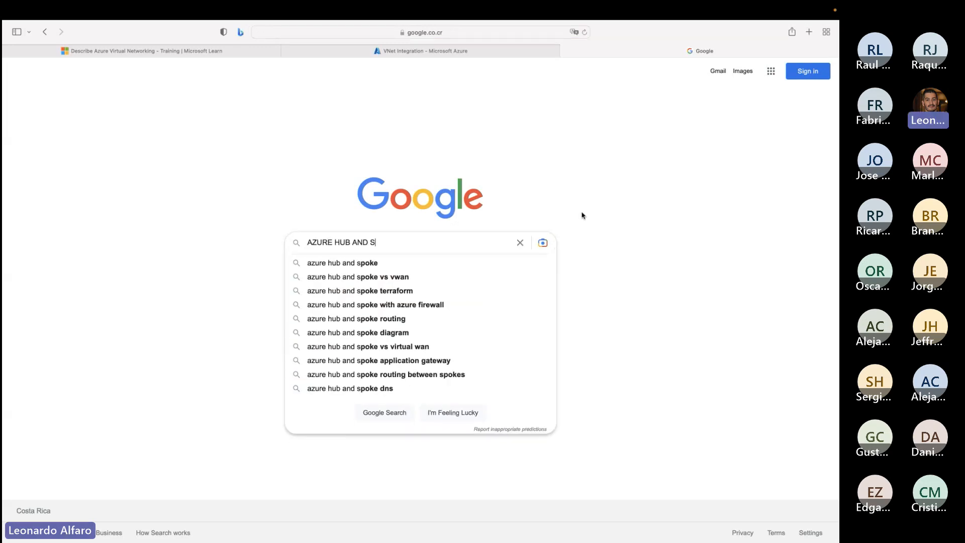
key(Return)
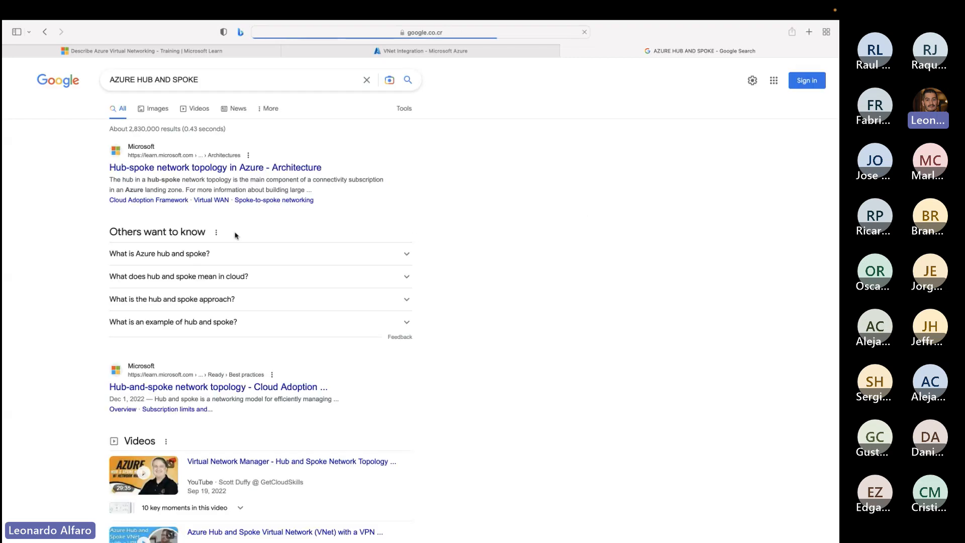
click(186, 168)
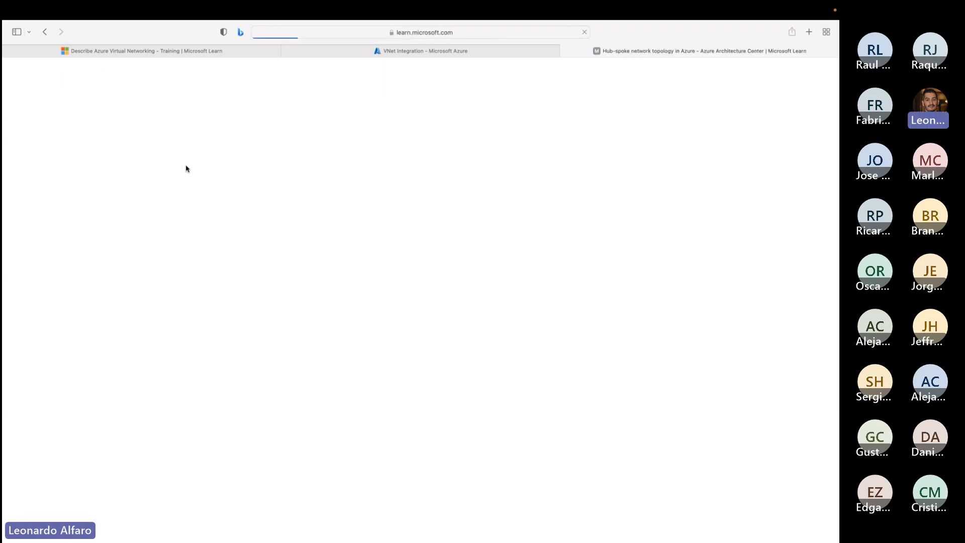
scroll(315, 234, down, 3)
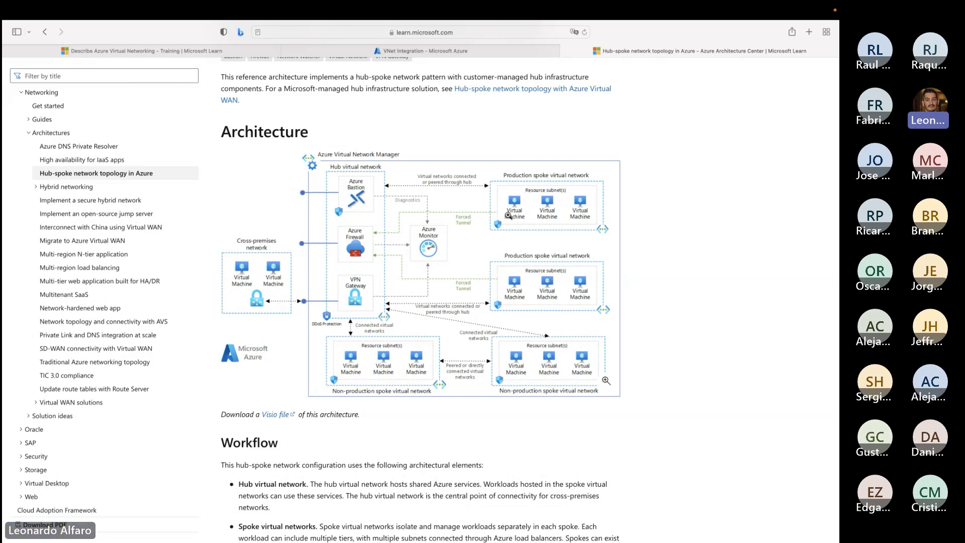
scroll(453, 176, down, 2)
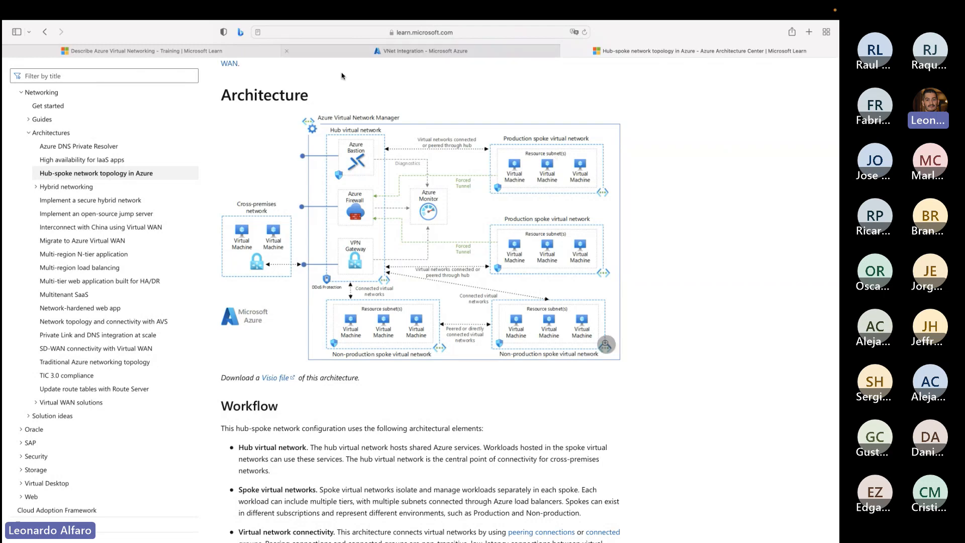
- Mark the Communicate with on-premises resources heading in the Virtual Networking unit and return to the hub-spoke architecture diagram
click(192, 52)
scroll(368, 284, down, 10)
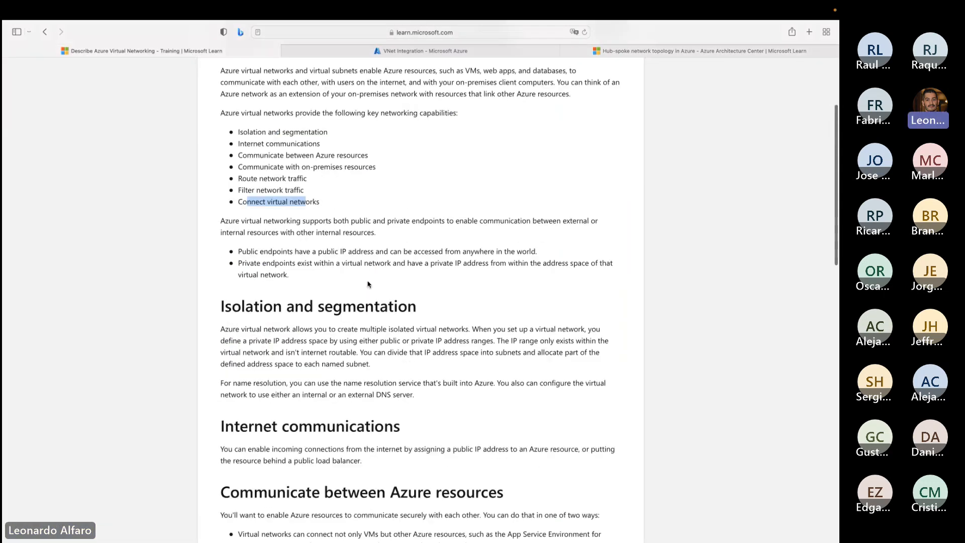
scroll(368, 284, down, 3)
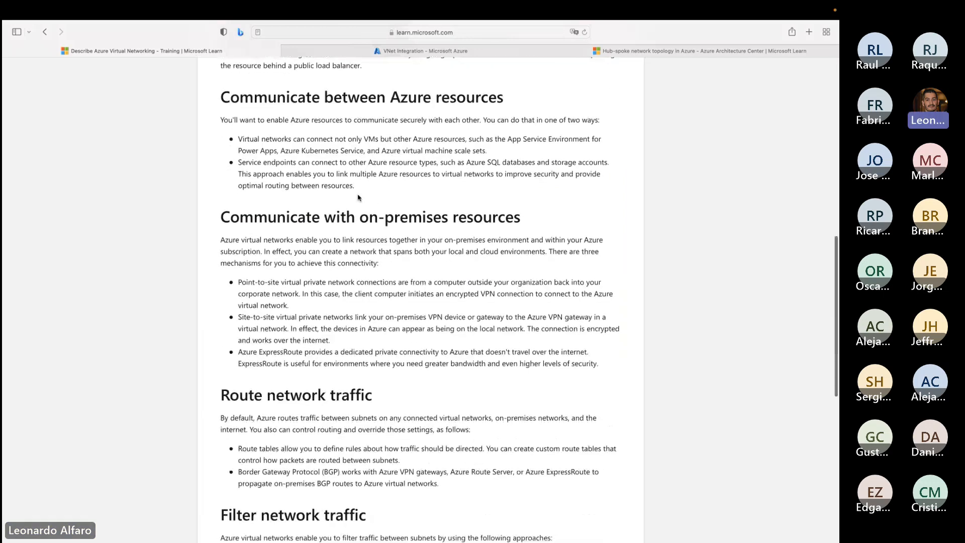
scroll(389, 279, down, 2)
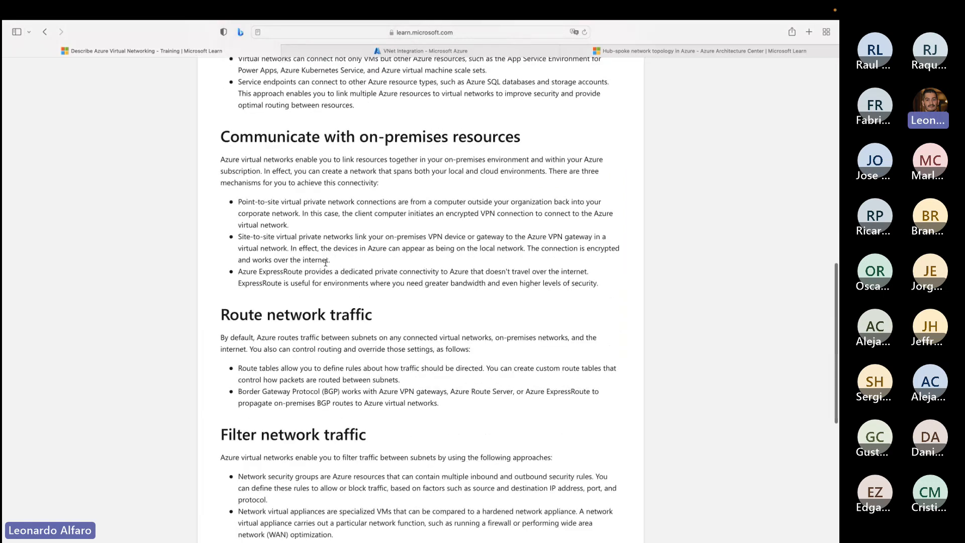
drag(267, 135, 467, 135)
click(622, 49)
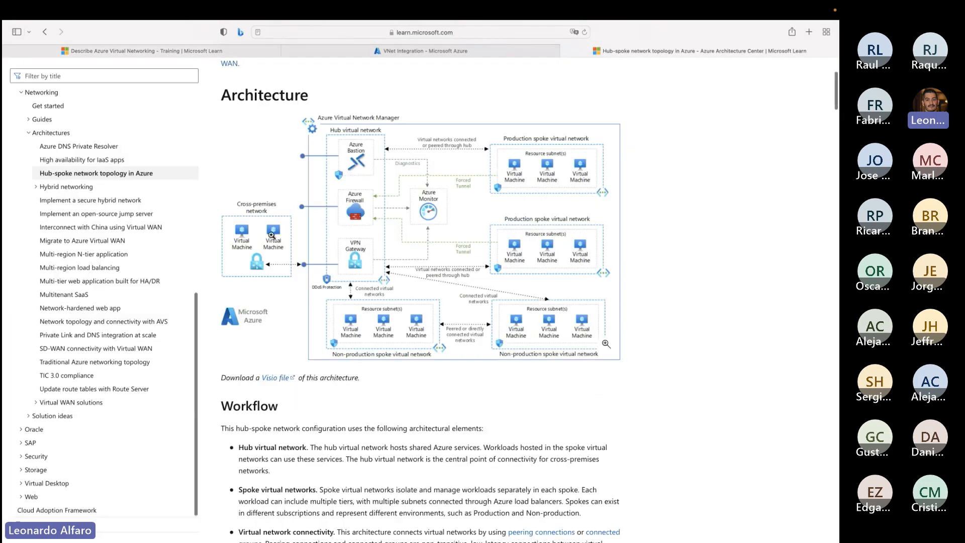
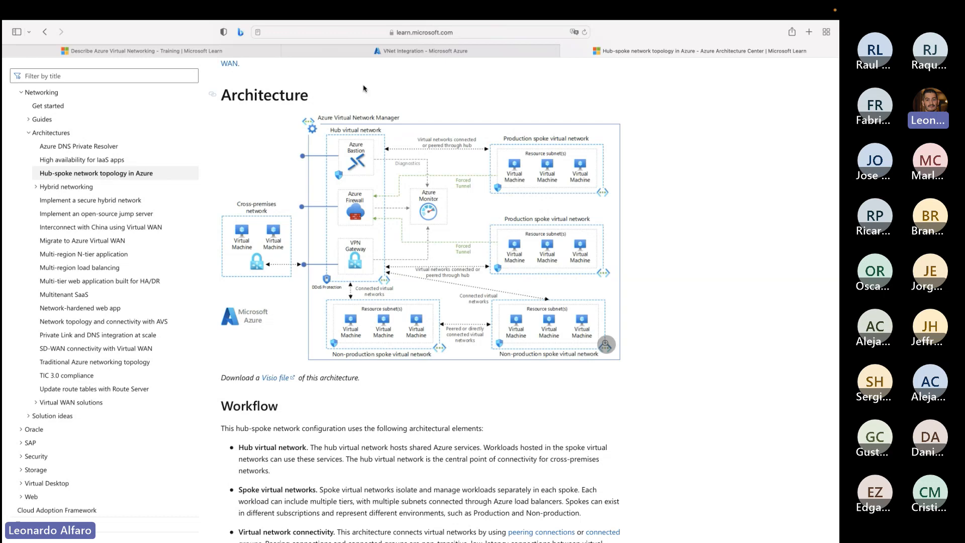
- Return to the Azure Virtual Networking unit and mark its Filter network traffic heading
click(221, 53)
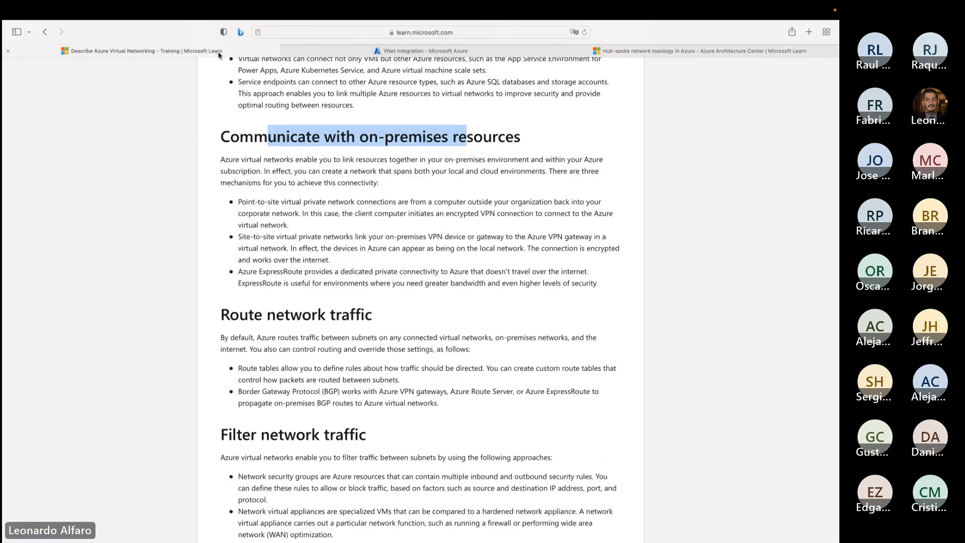
scroll(331, 278, down, 5)
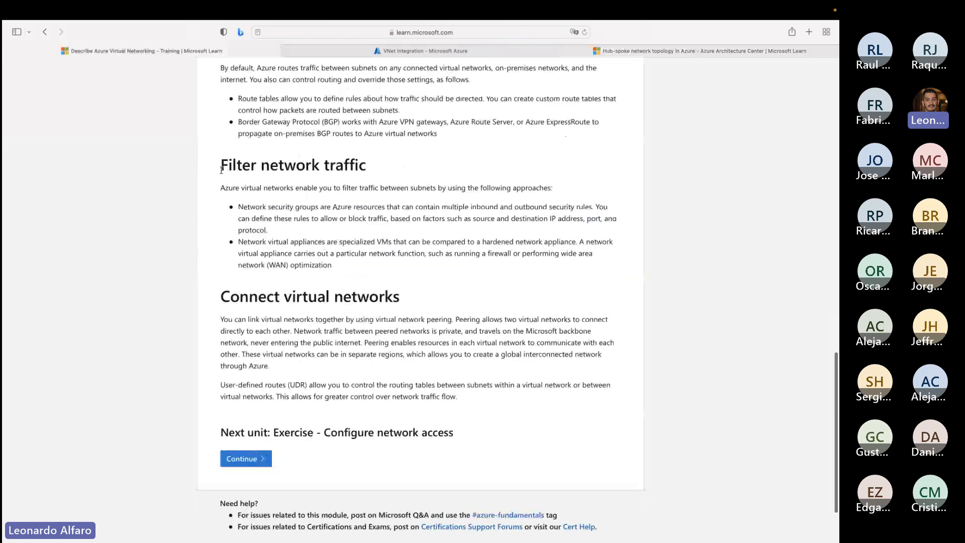
drag(221, 170, 378, 163)
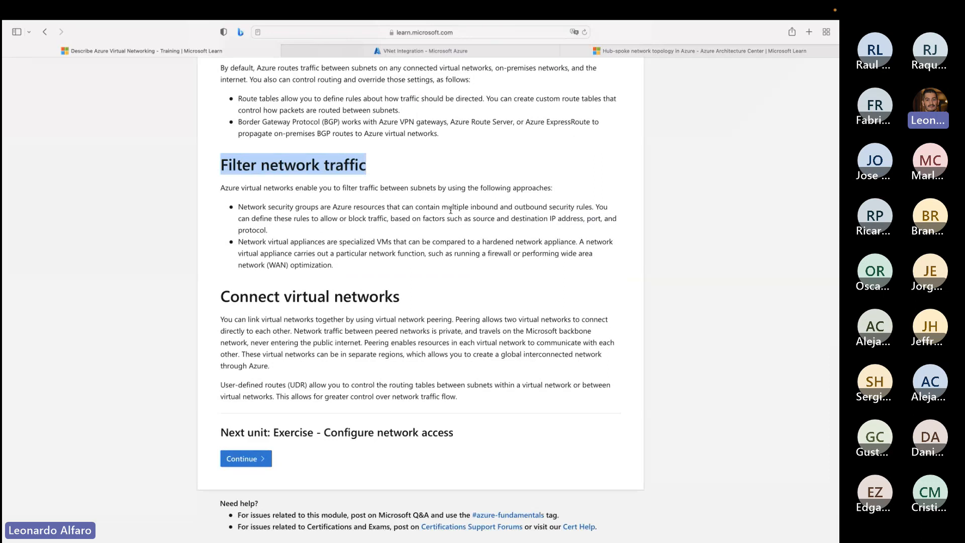
- Switch to the Azure portal and view the connected devices of VN_PROJECT_Test, including the srv-project-01716 network interface
click(403, 52)
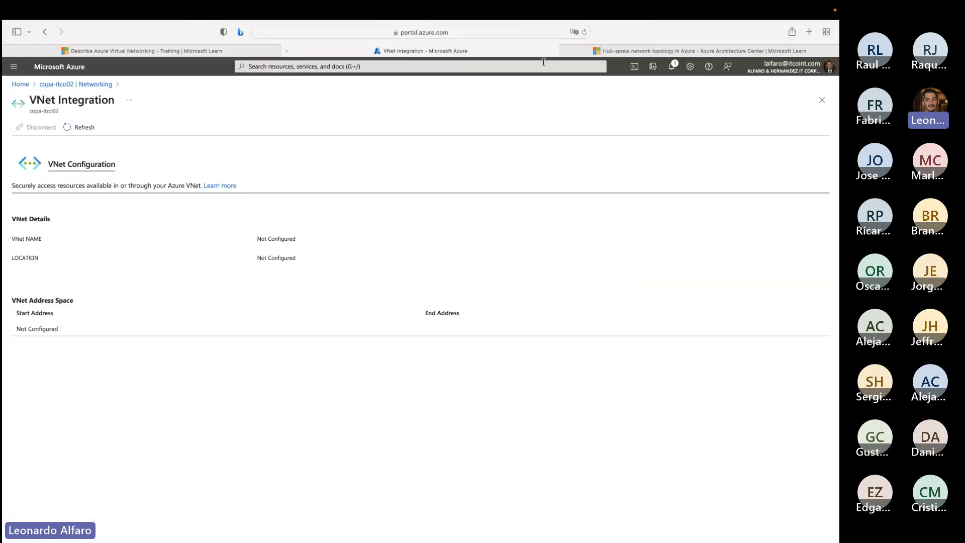
click(19, 84)
click(217, 246)
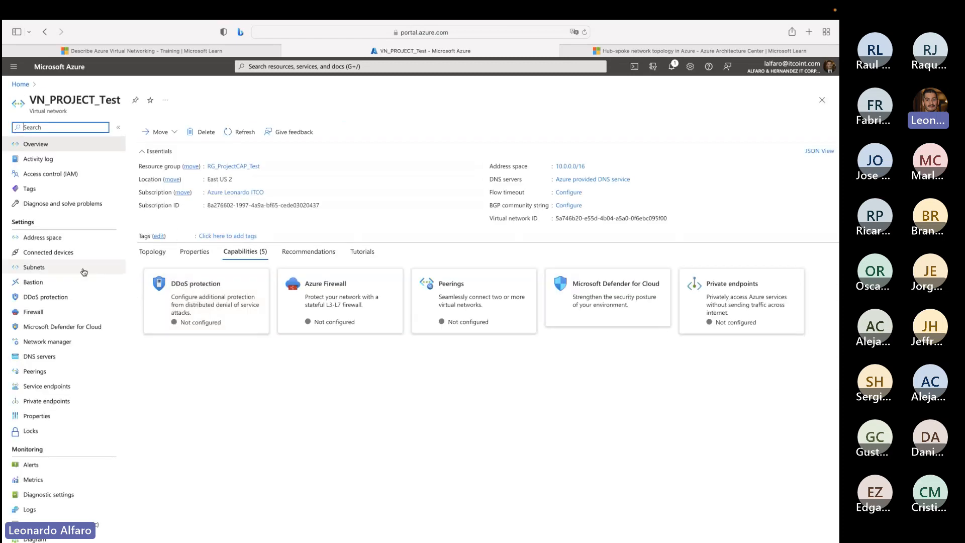
click(48, 252)
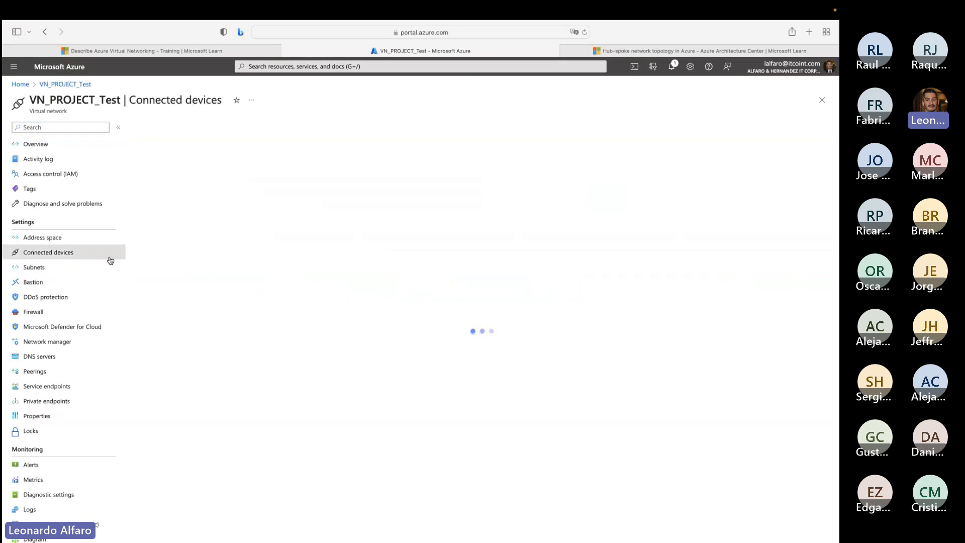
click(176, 194)
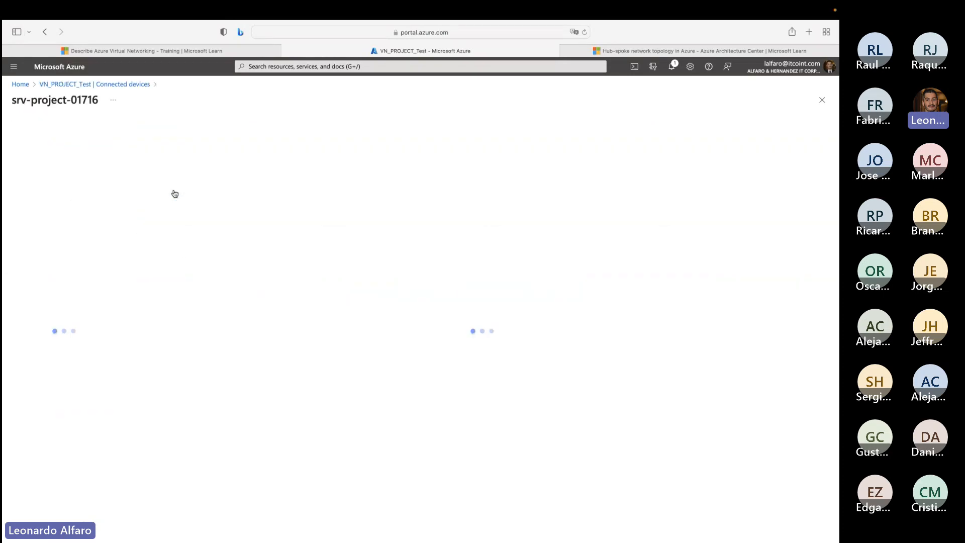
click(68, 85)
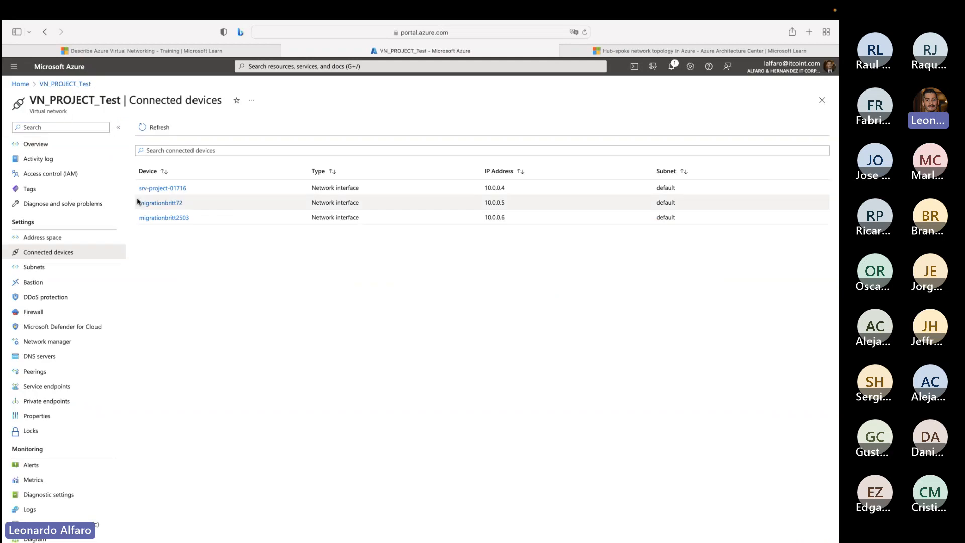
- Inspect the network security group options for the Subnet_db_APPX subnet and close its settings without changes
click(34, 267)
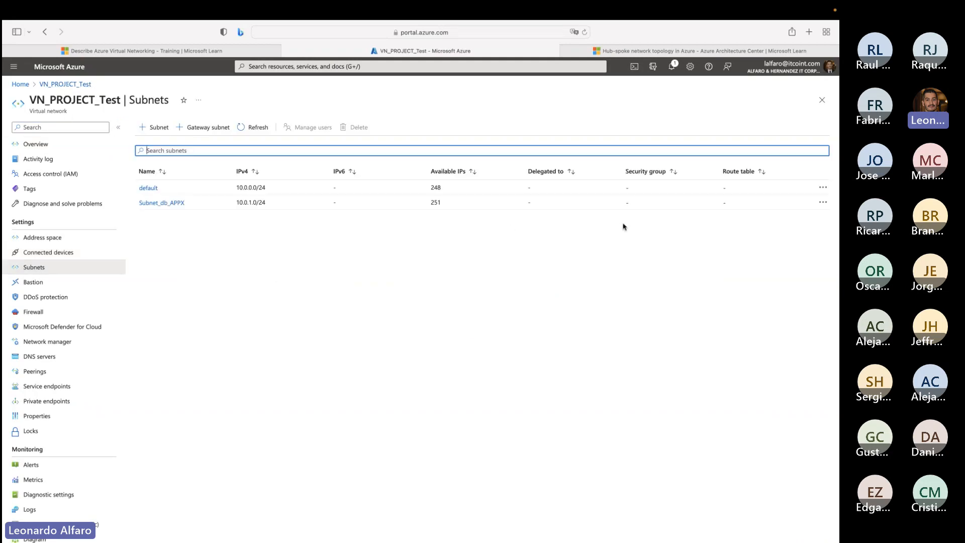
click(155, 204)
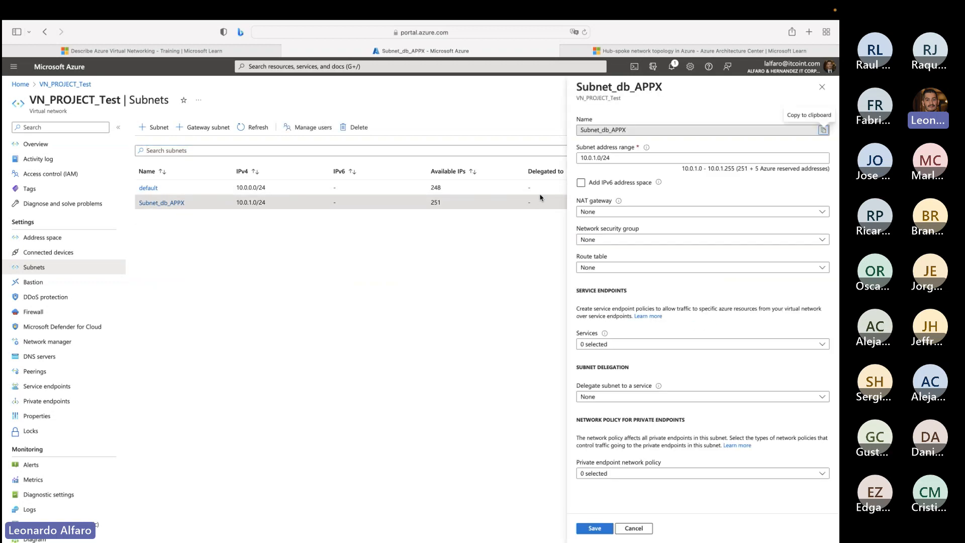
click(620, 239)
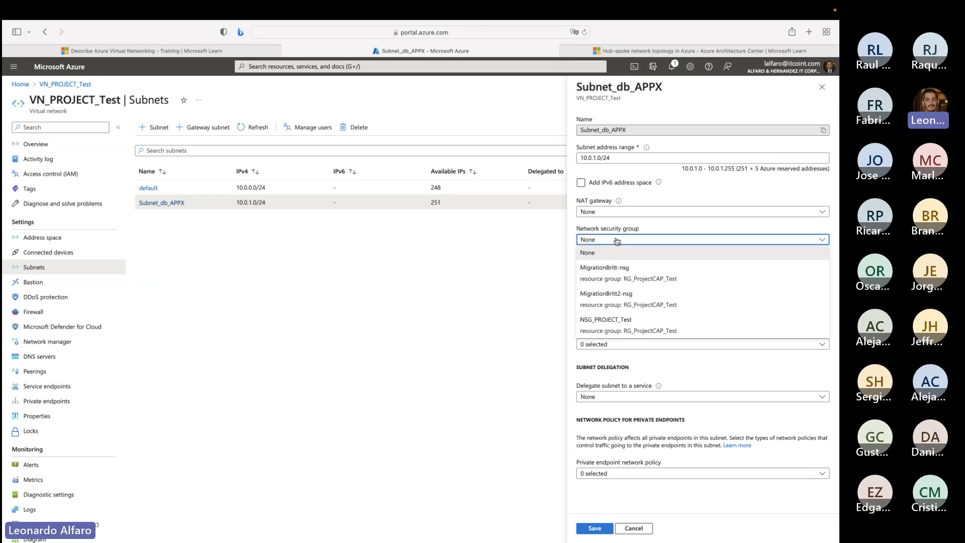
click(643, 251)
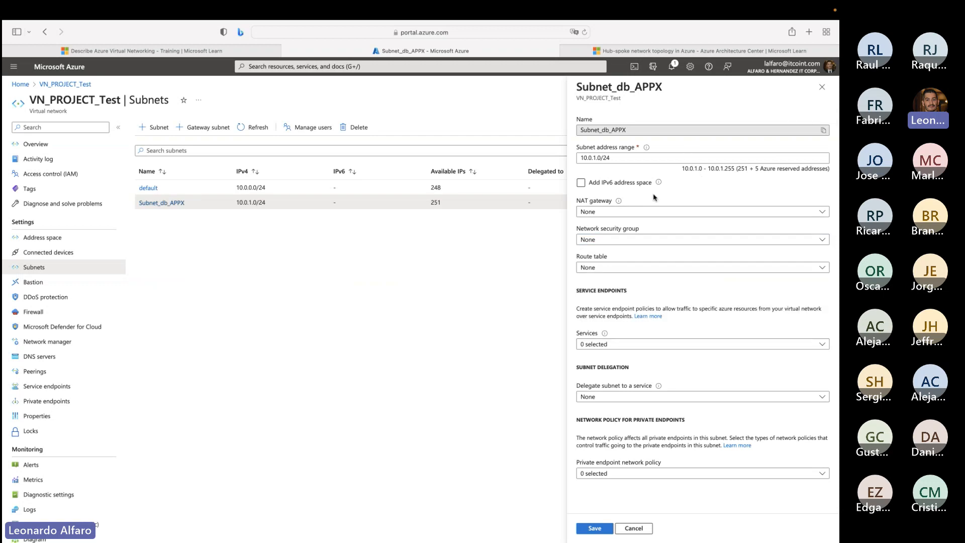
click(822, 87)
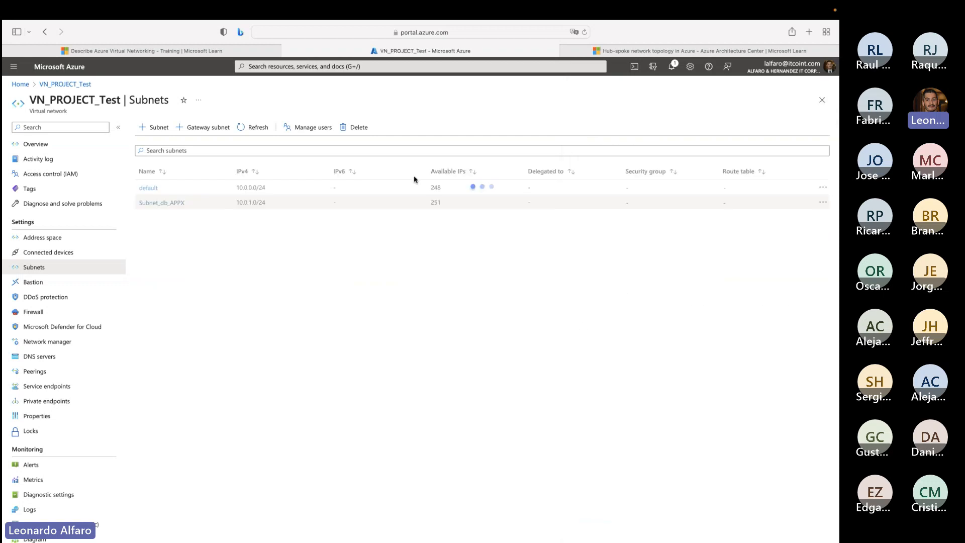
- Search the resources available for creation for "network security group" and start creating Microsoft's Network security group
click(28, 88)
click(193, 138)
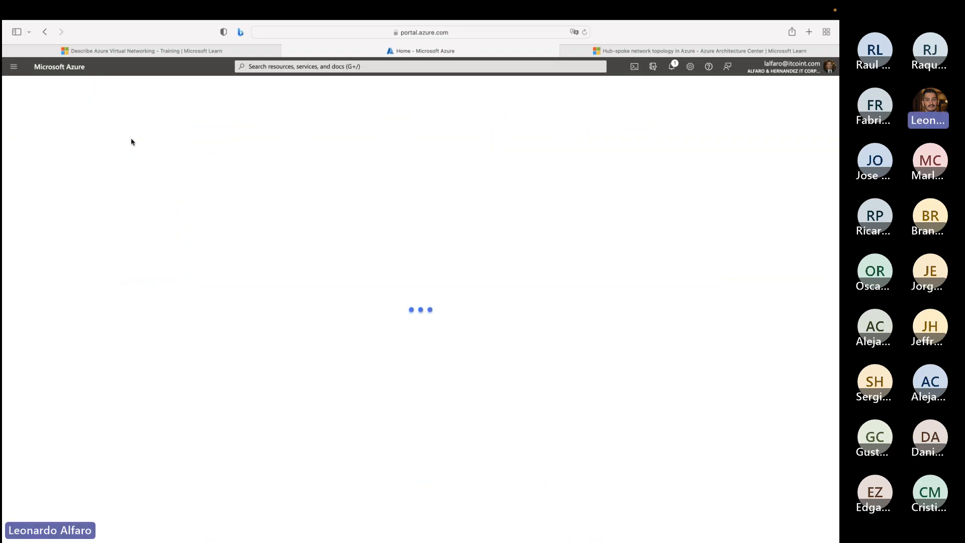
text(NET)
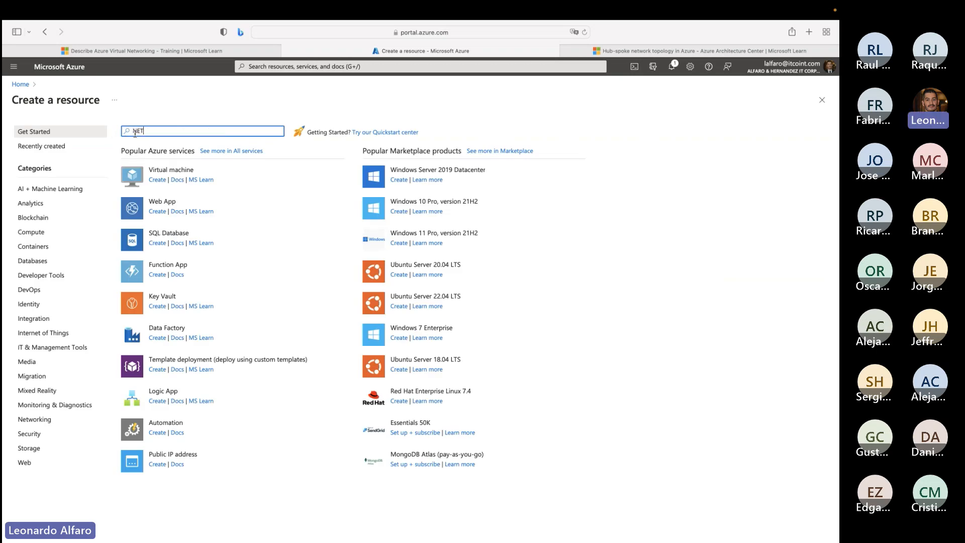
text(WORK)
key(BackSpace)
text(RK)
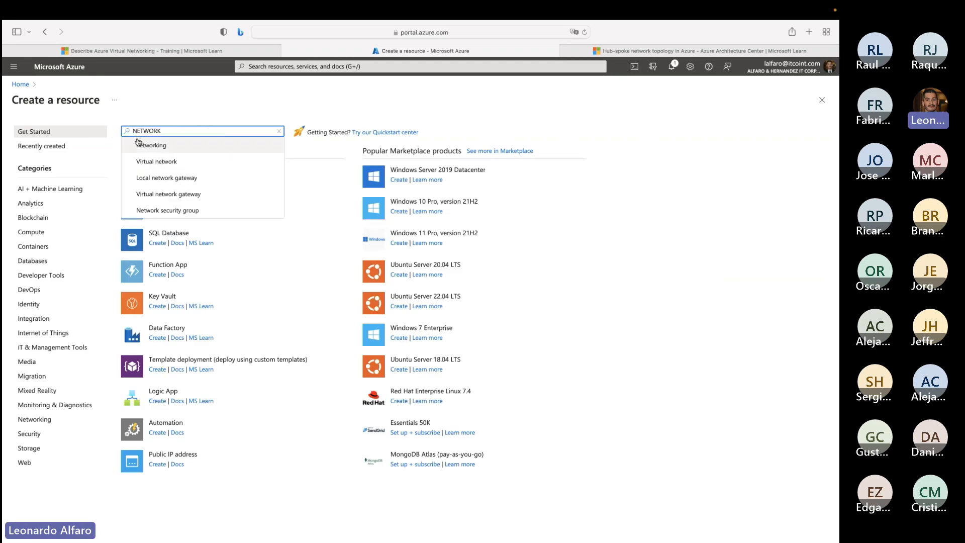
click(151, 147)
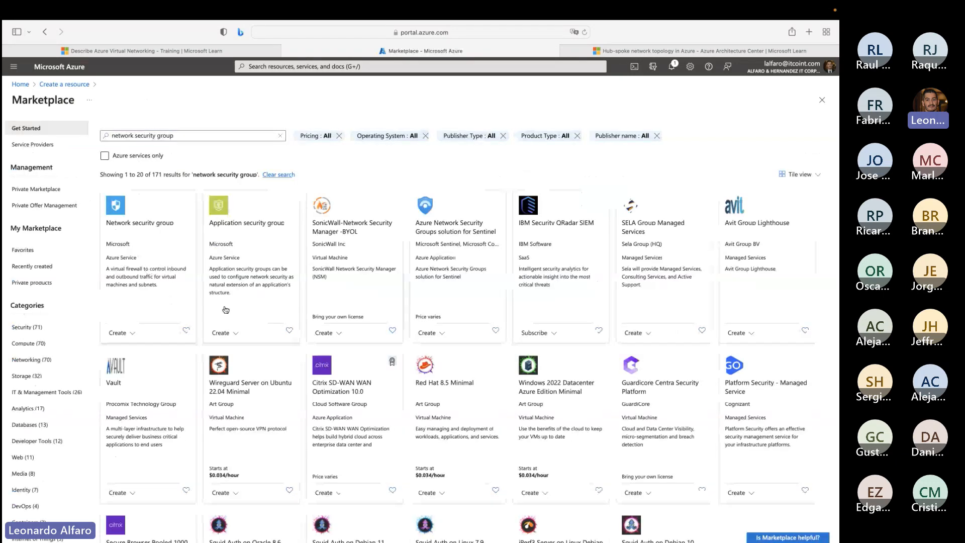
click(162, 228)
click(208, 193)
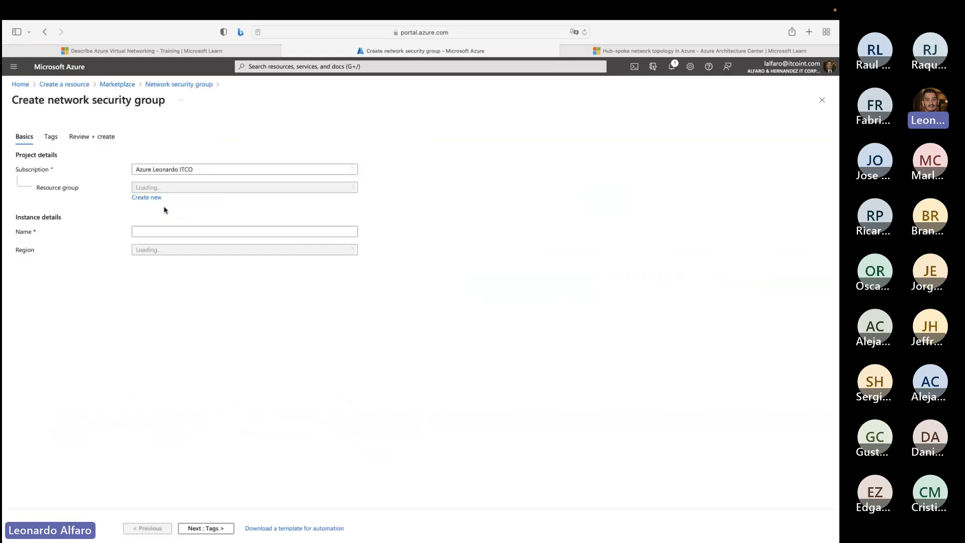
- Assign the network security group to a new resource group named RG_ITS_Fundamentals
click(161, 190)
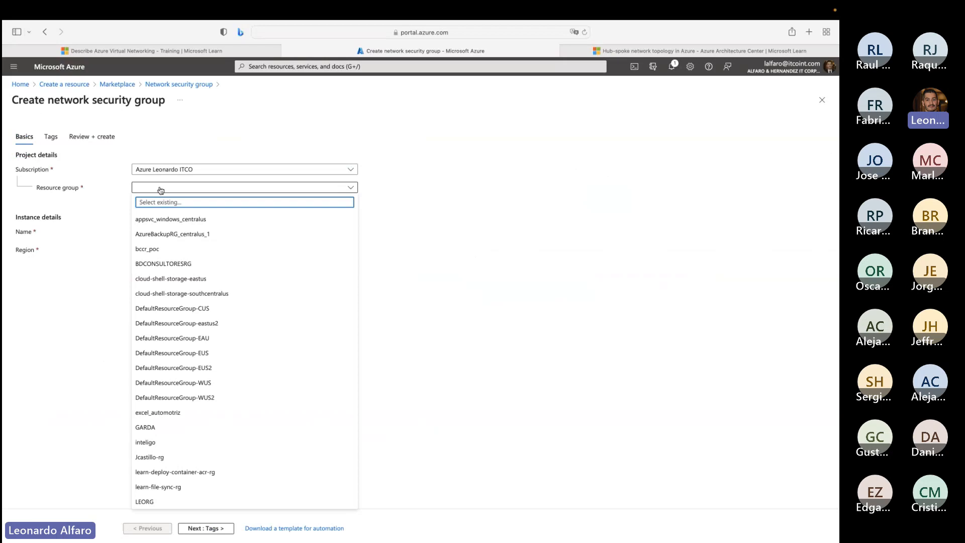
click(107, 200)
click(145, 199)
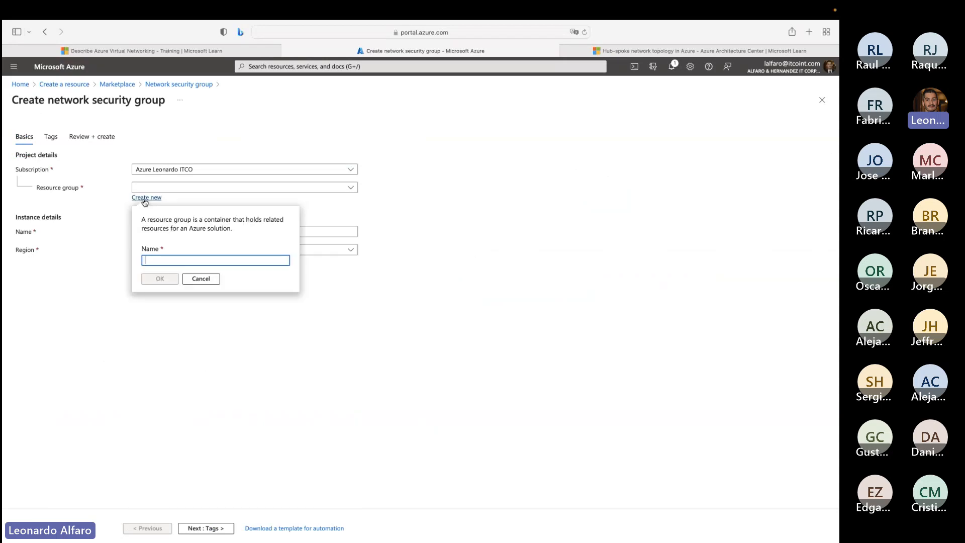
text(rg?)
key(BackSpace)
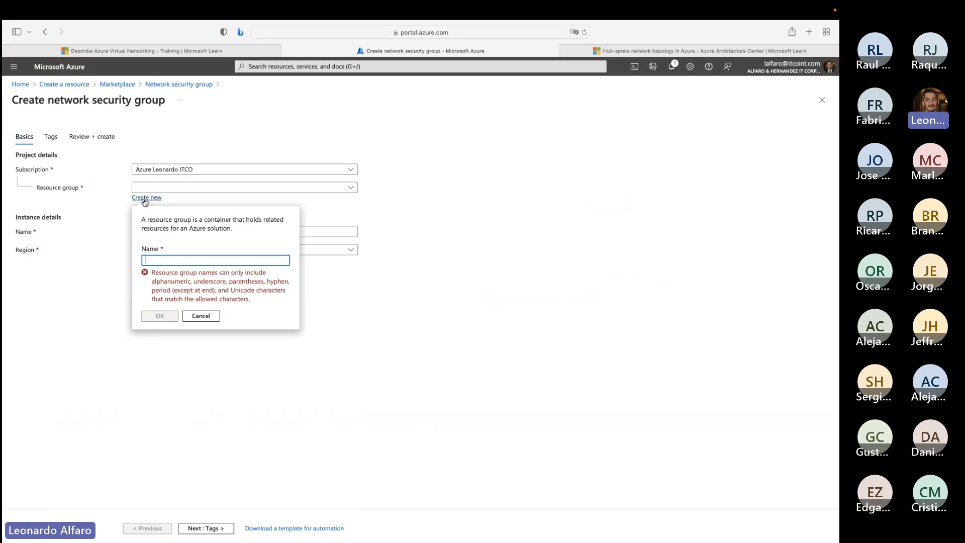
text(RG_)
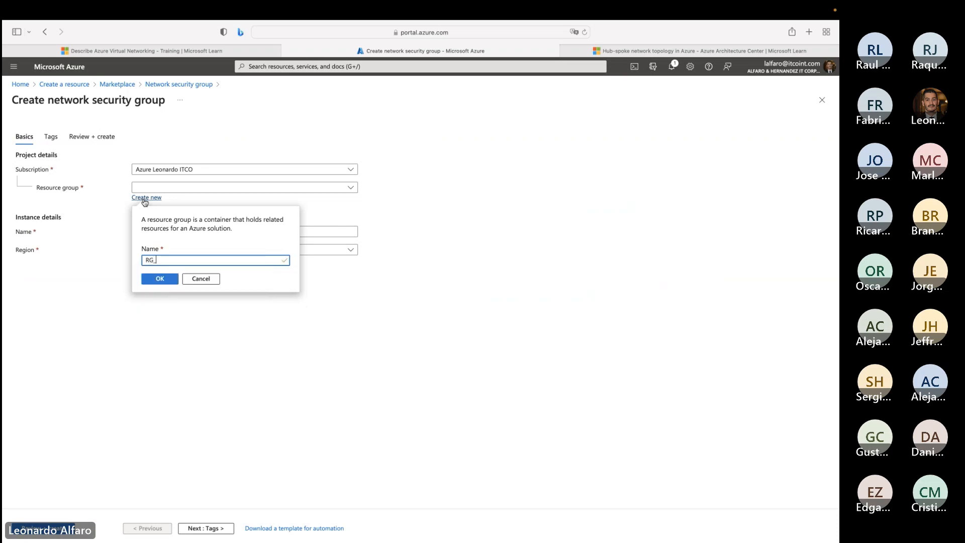
text(ITS_Fundamentals)
click(161, 278)
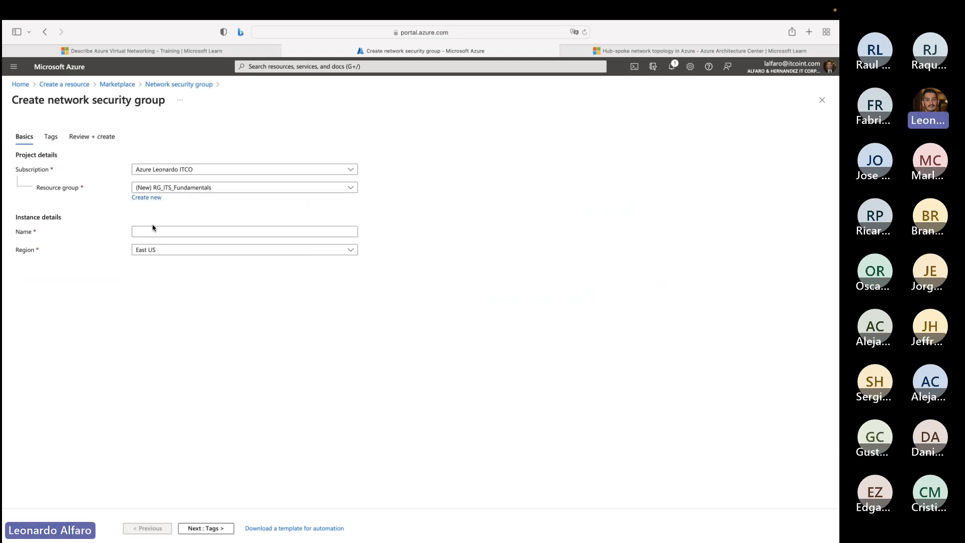
- Name the network security group NSG_APPX_Test, then review and deploy it
click(151, 230)
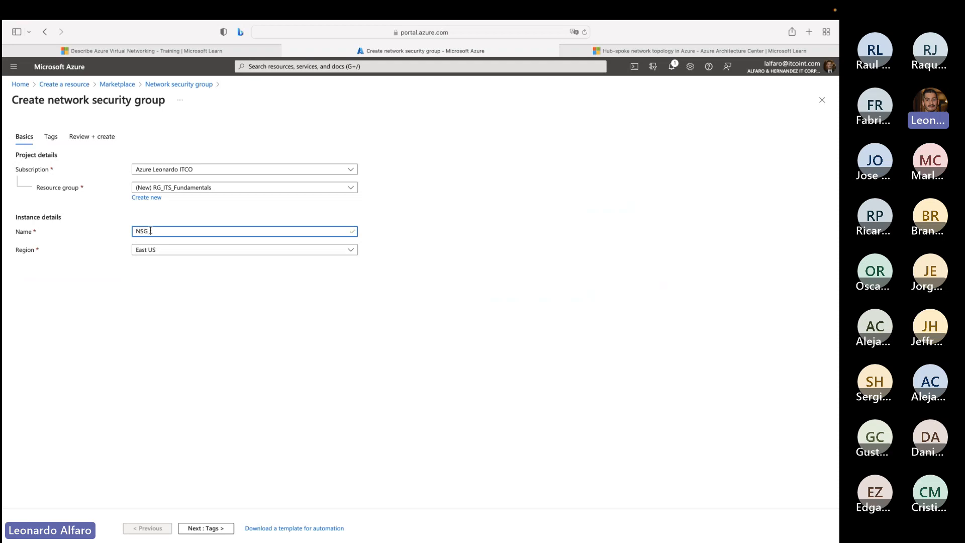
text(NSG_APPX_Test)
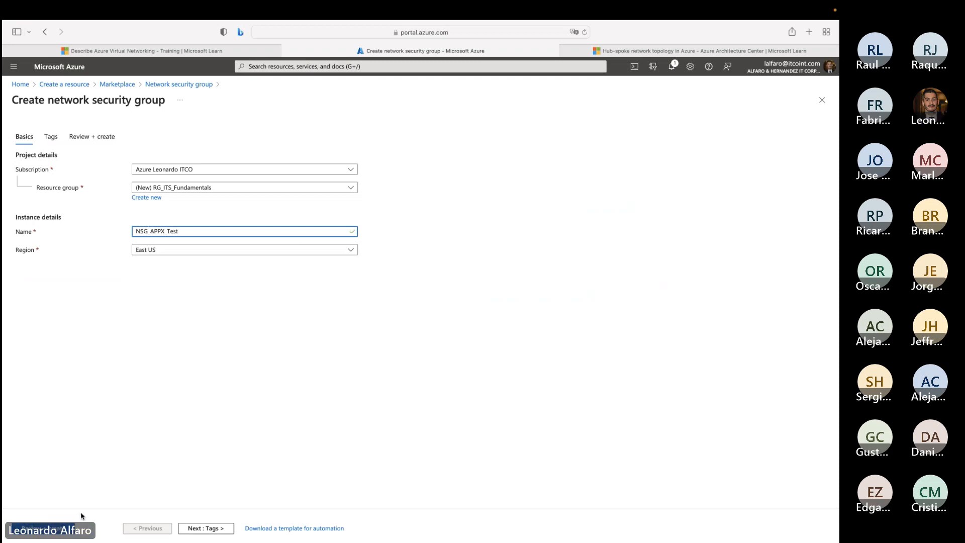
click(58, 529)
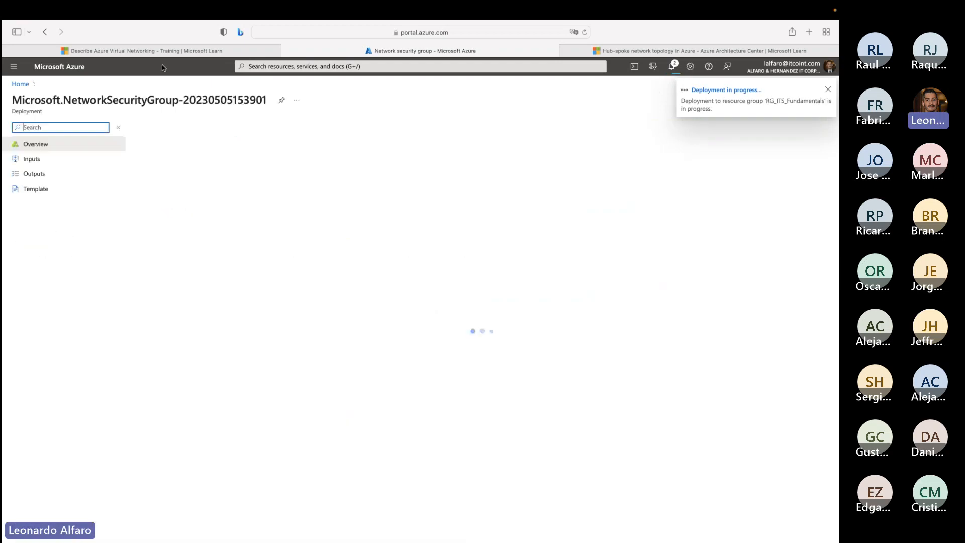
- Open the SRV-PROJECT-01 virtual machine from the portal home and view its networking settings and inbound port rules
click(21, 84)
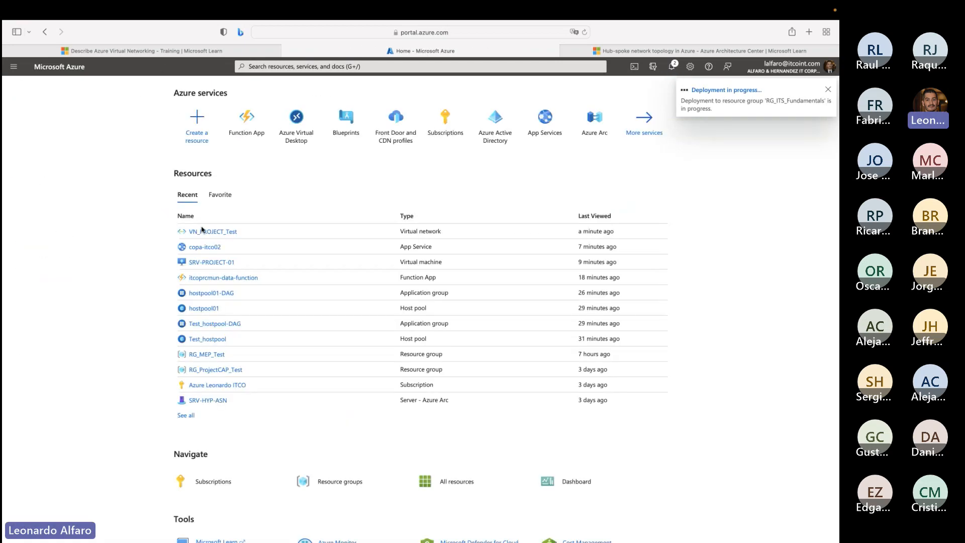
click(213, 262)
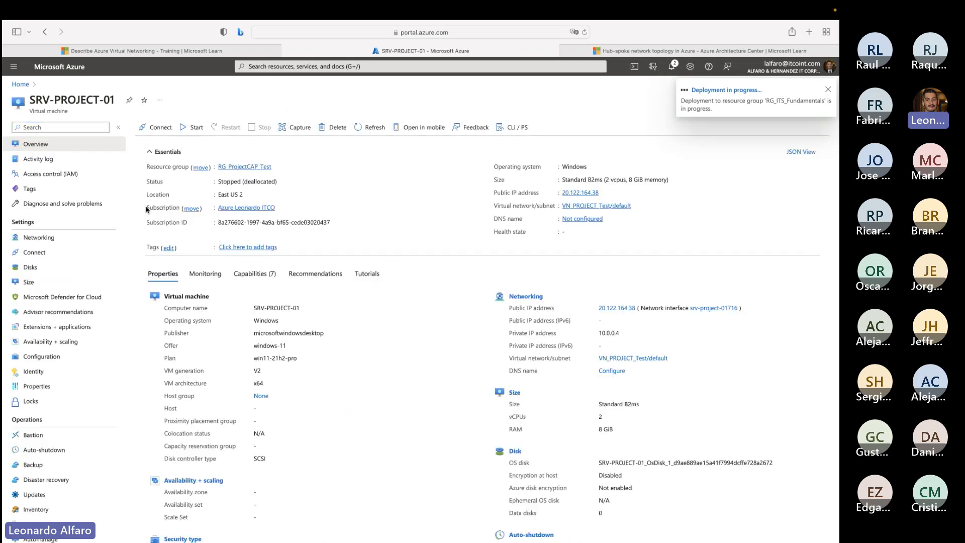
click(52, 238)
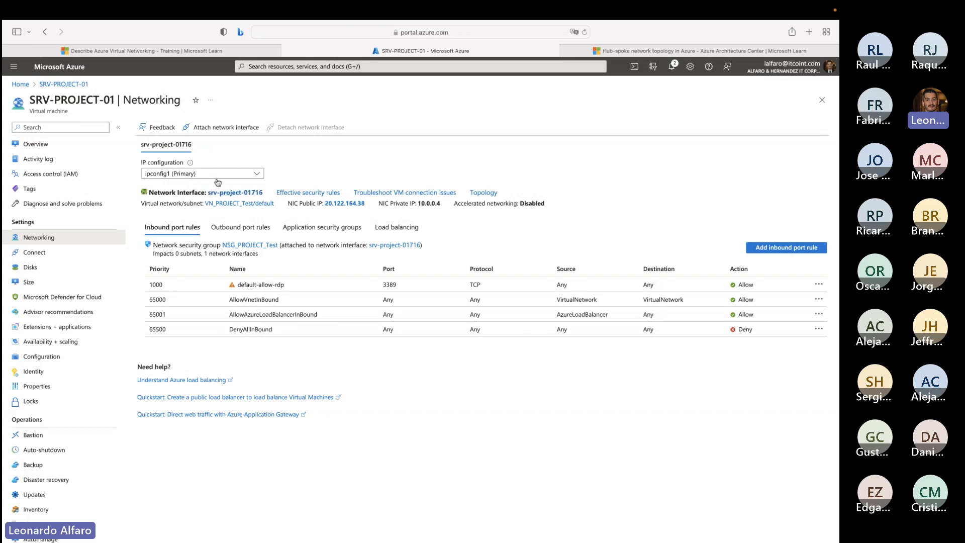
- From the VM's virtual network, check which network security groups Subnet_db_APPX offers and view the network's overview
click(228, 203)
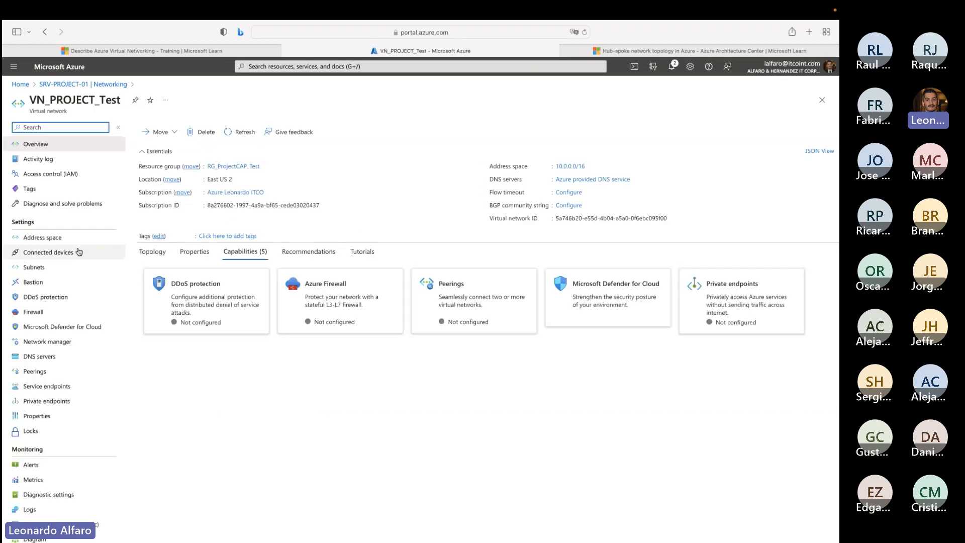
click(85, 266)
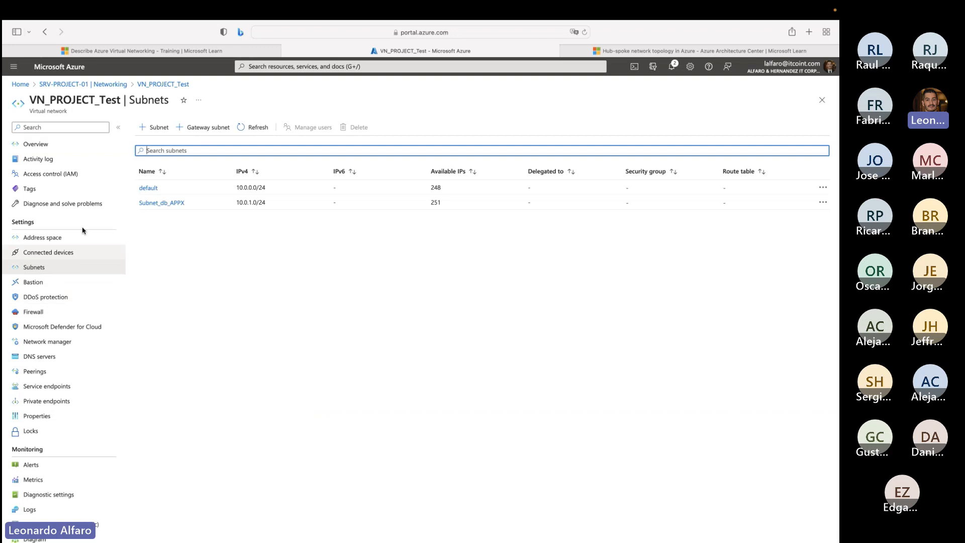
click(166, 203)
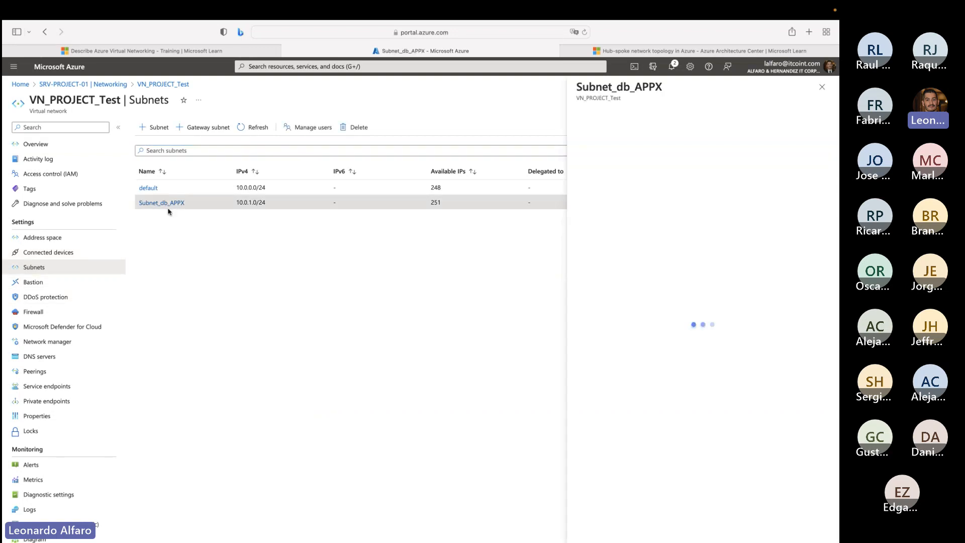
click(616, 239)
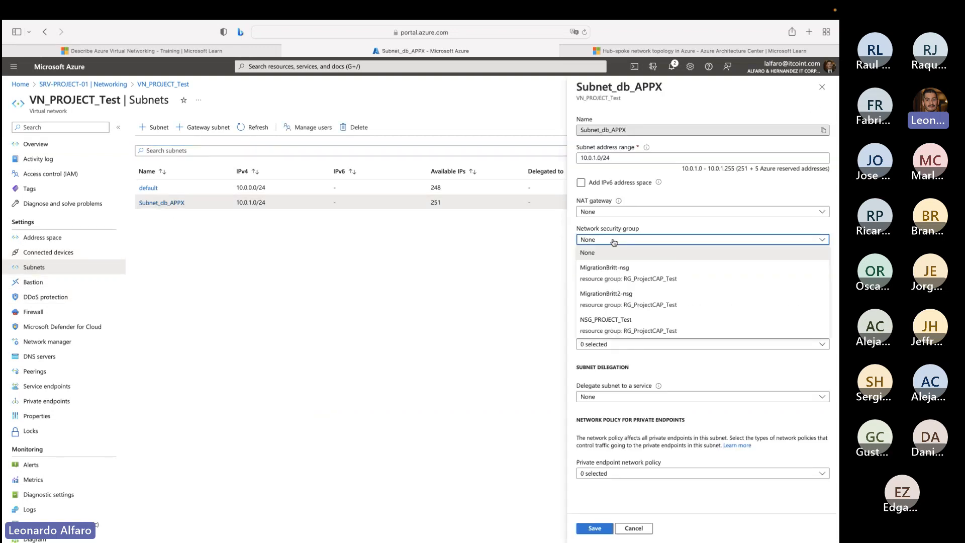
click(596, 240)
click(596, 241)
click(596, 241)
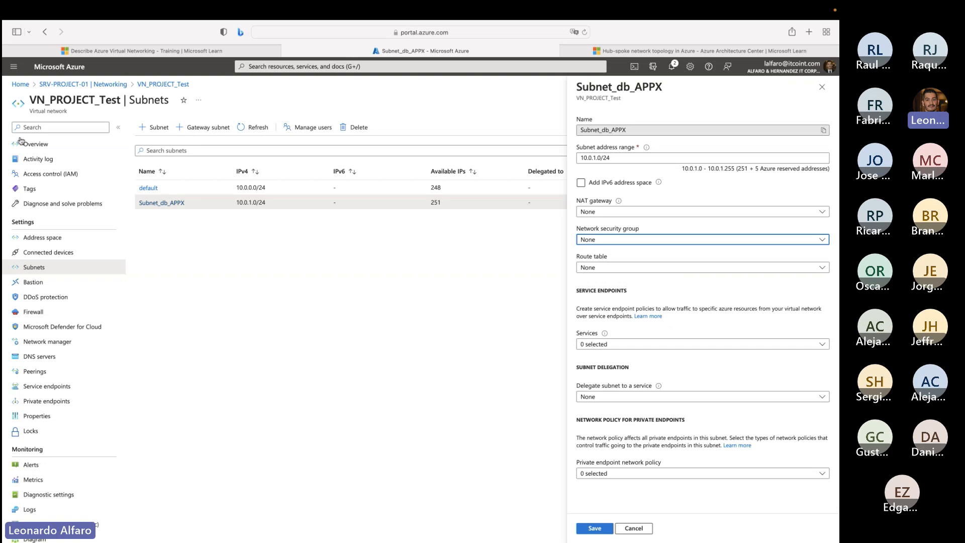
click(35, 144)
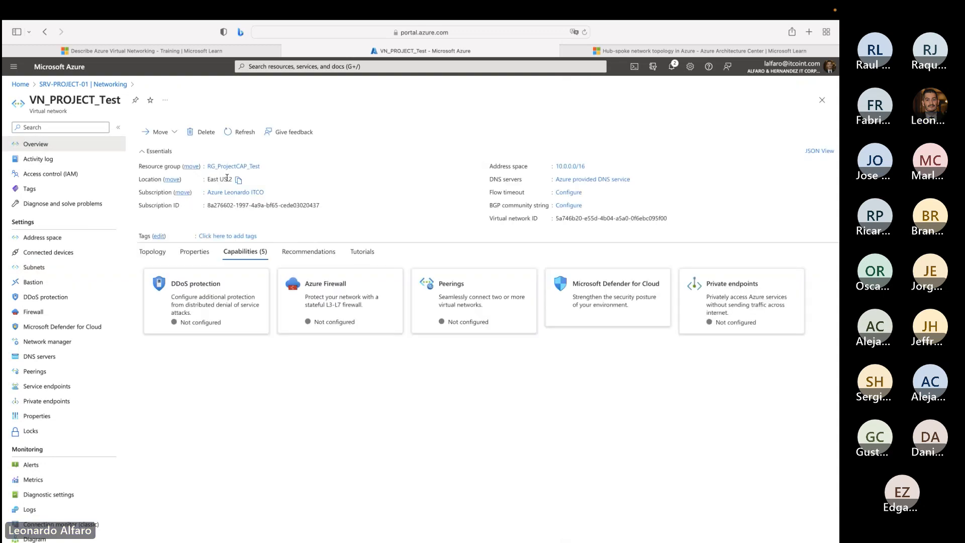
- Examine the location of the VN_PROJECT_Test virtual network in its overview
drag(208, 179, 232, 180)
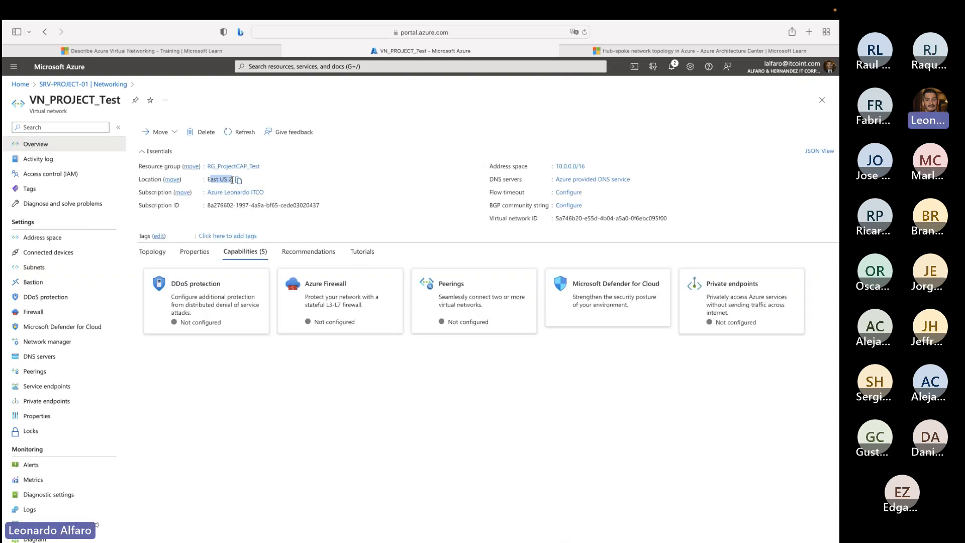
click(233, 181)
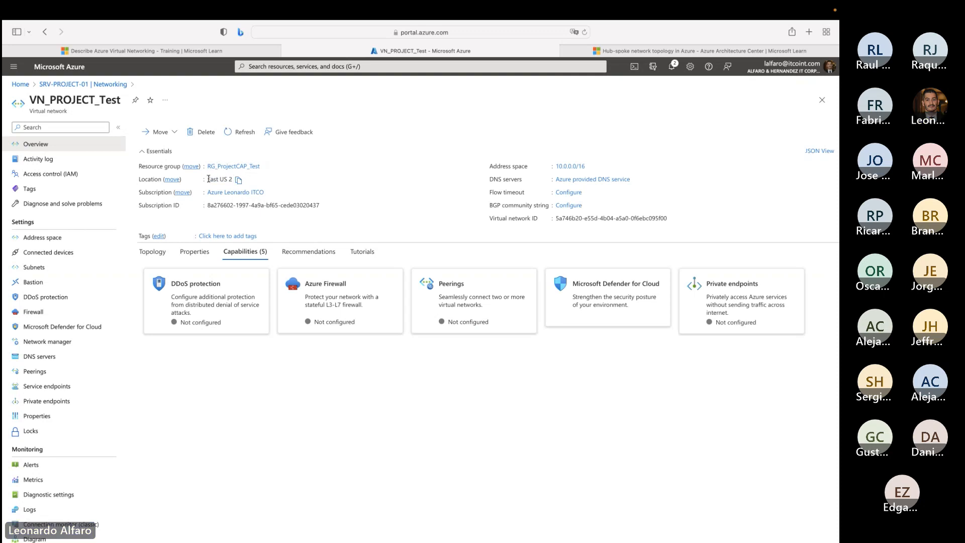
drag(208, 180, 232, 181)
triple_click(233, 180)
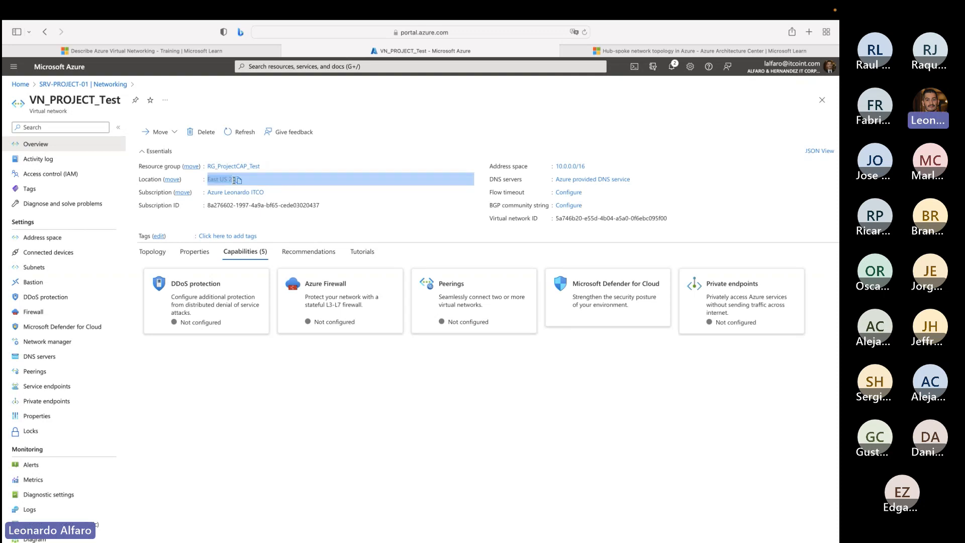
click(215, 180)
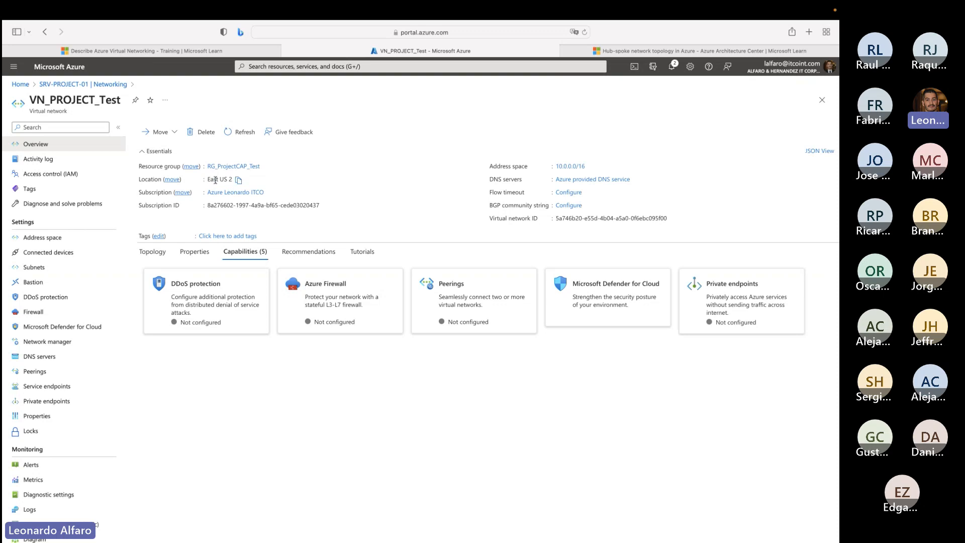
drag(208, 181, 219, 180)
click(222, 179)
drag(208, 181, 233, 180)
- Find the Virtual network service in the marketplace from the portal home and start creating a virtual network
click(20, 85)
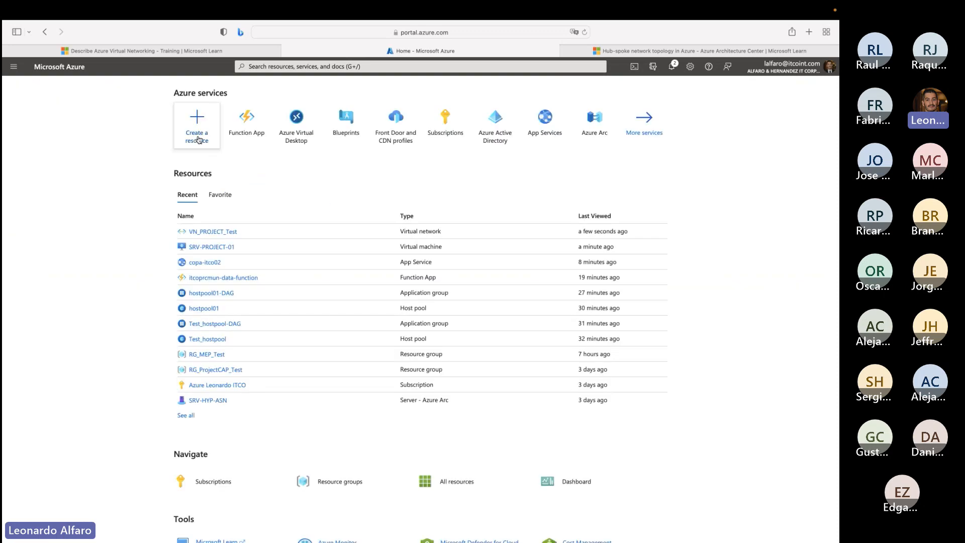
click(197, 135)
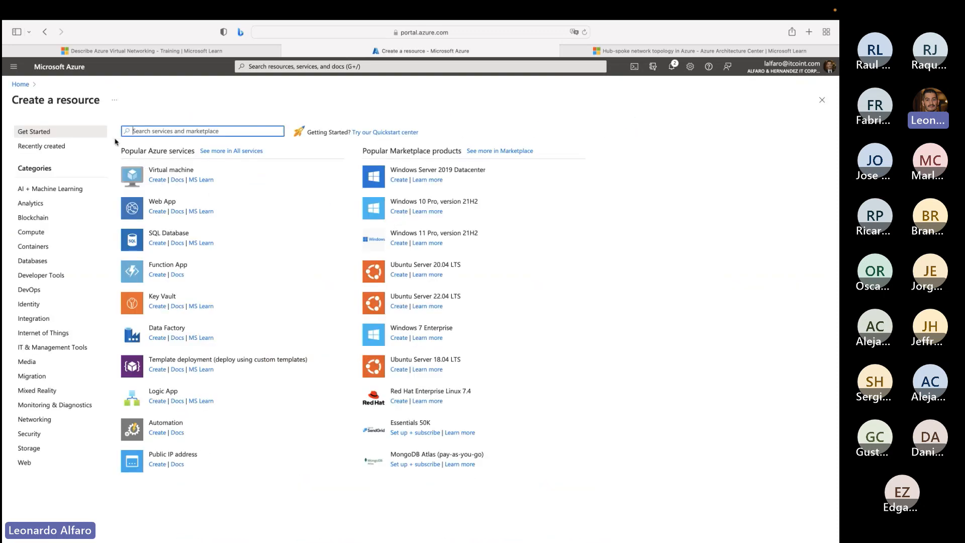
click(21, 85)
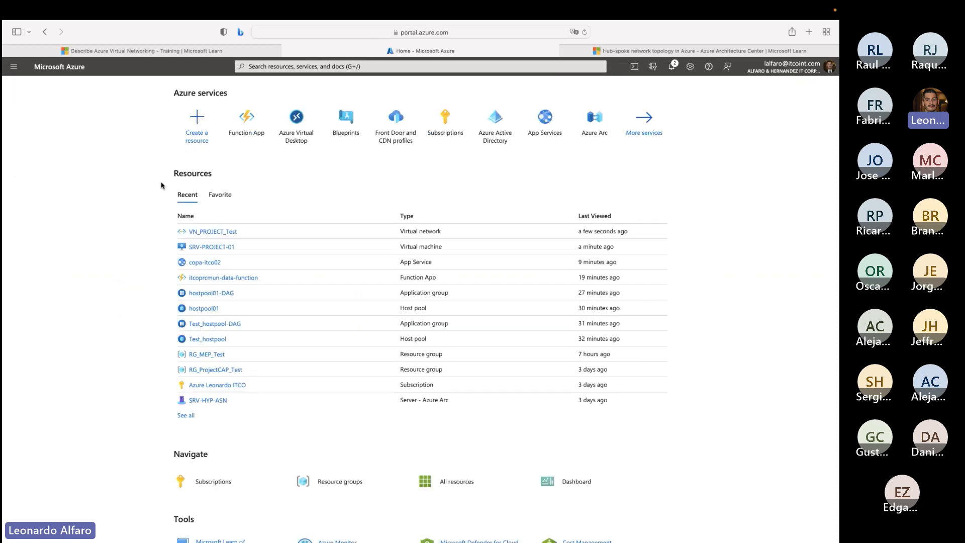
click(198, 130)
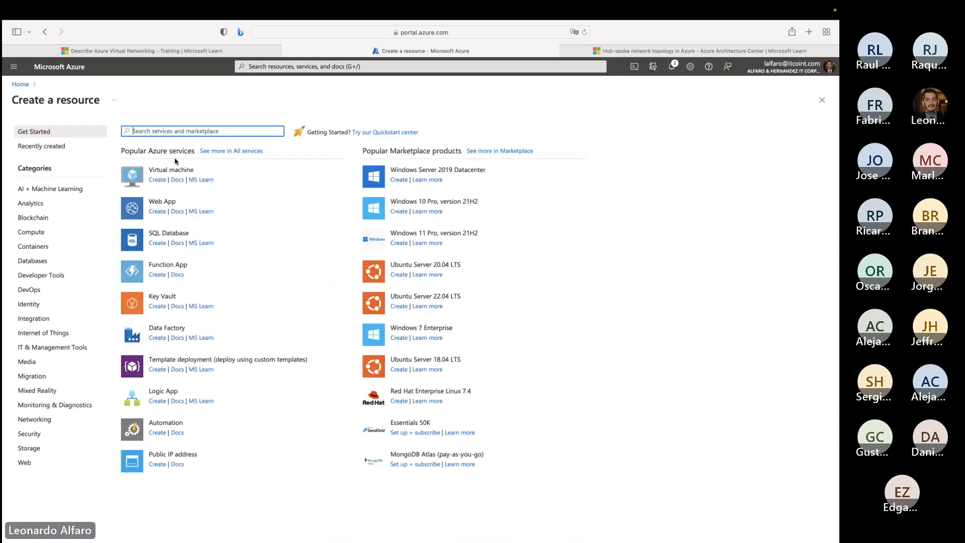
text(virtual netw)
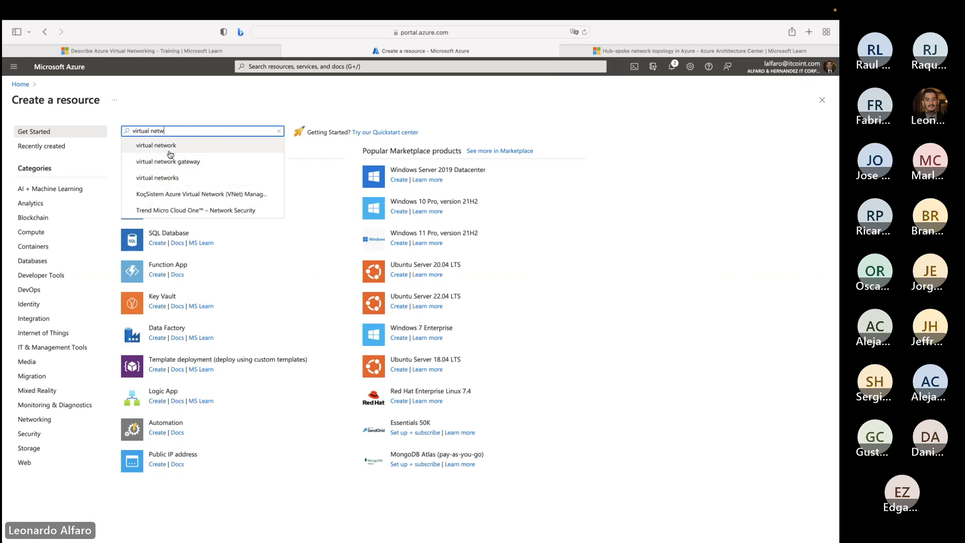
click(169, 146)
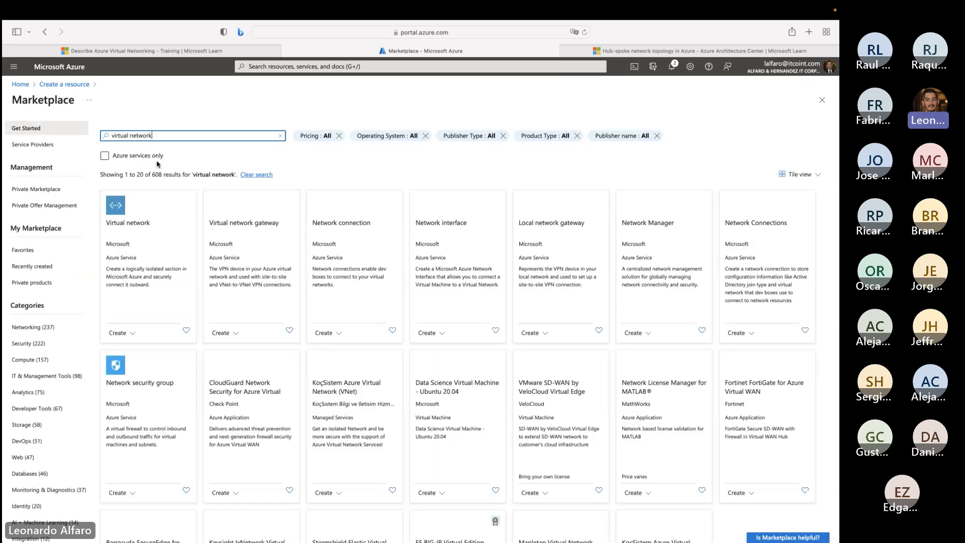
click(151, 237)
click(201, 194)
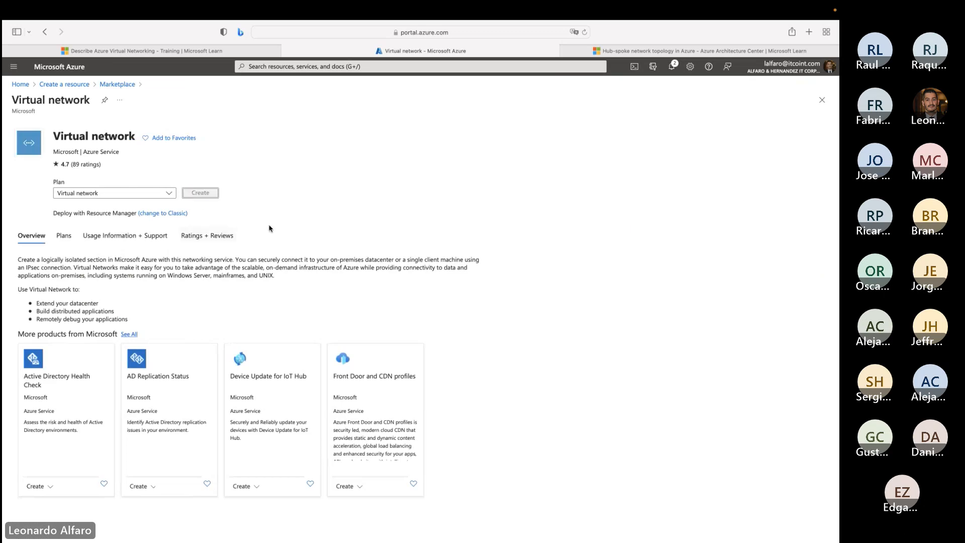
- Assign the virtual network to the ITCO subscription and the RG_ITS_Test resource group, and name it VN_ITSHub_Prod
click(240, 255)
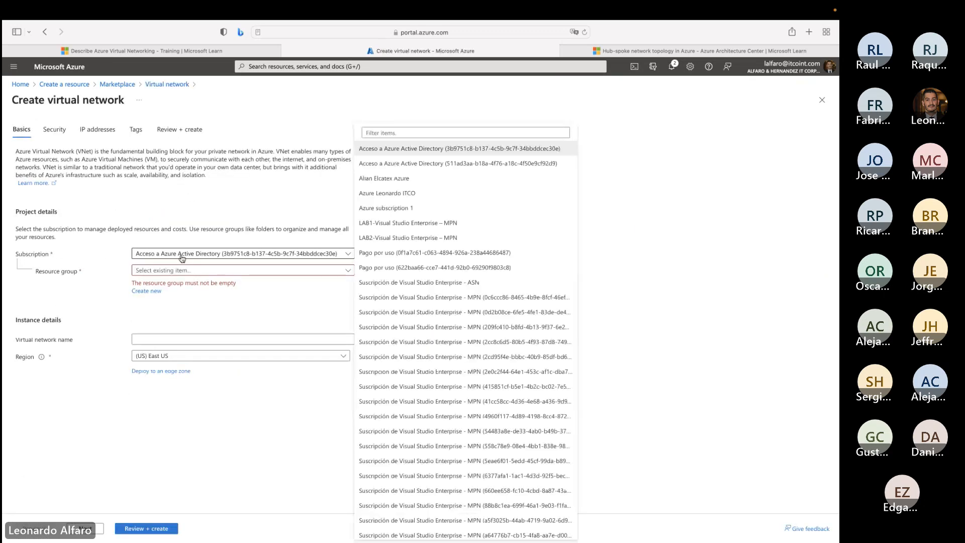
click(387, 195)
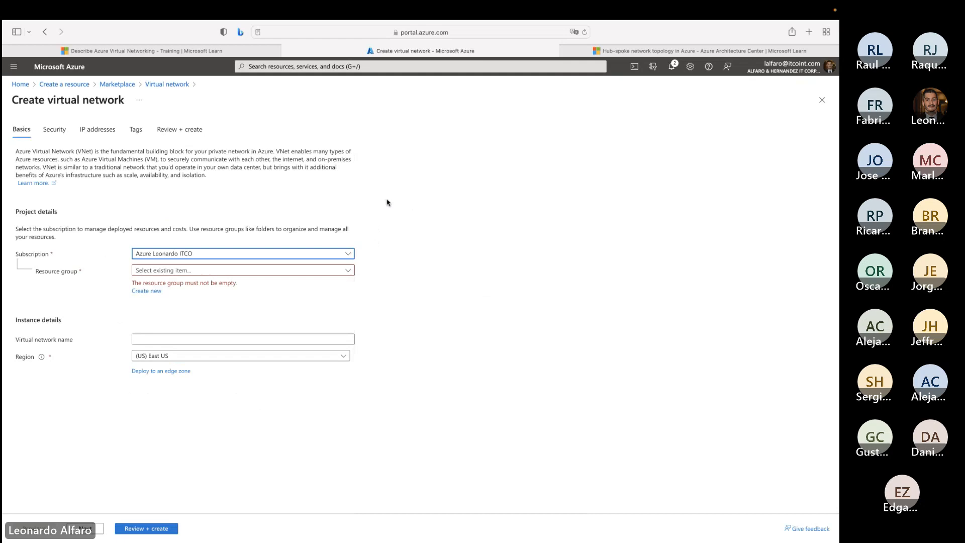
click(171, 271)
click(171, 274)
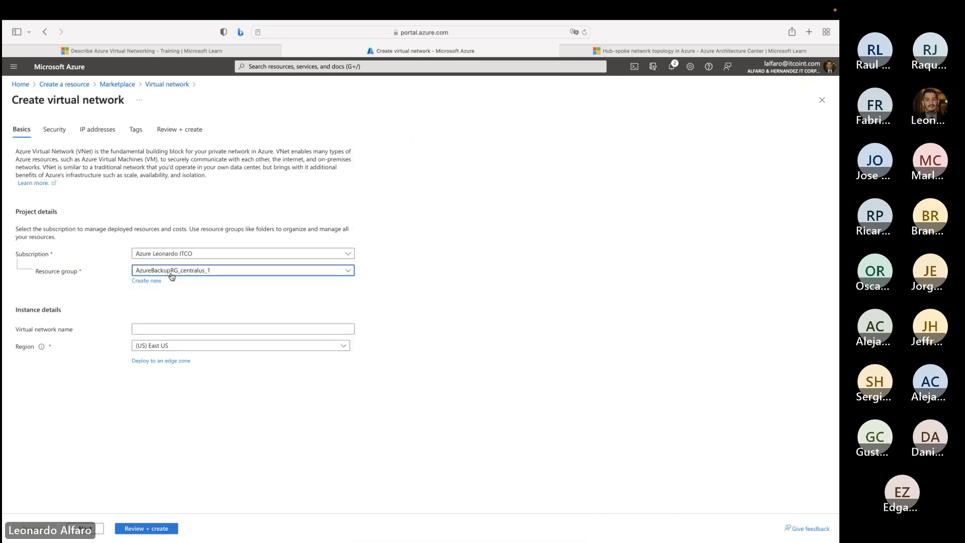
click(171, 274)
click(503, 133)
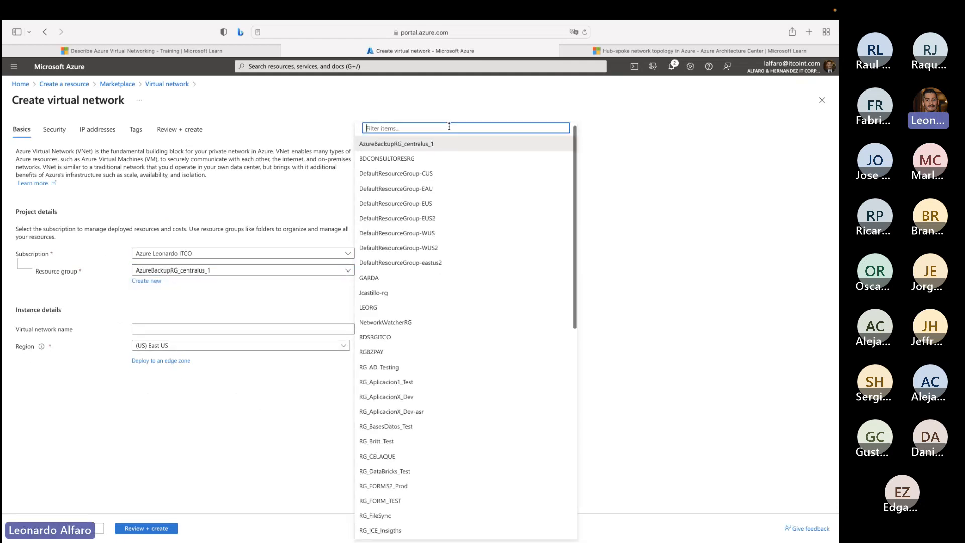
text(its)
click(373, 306)
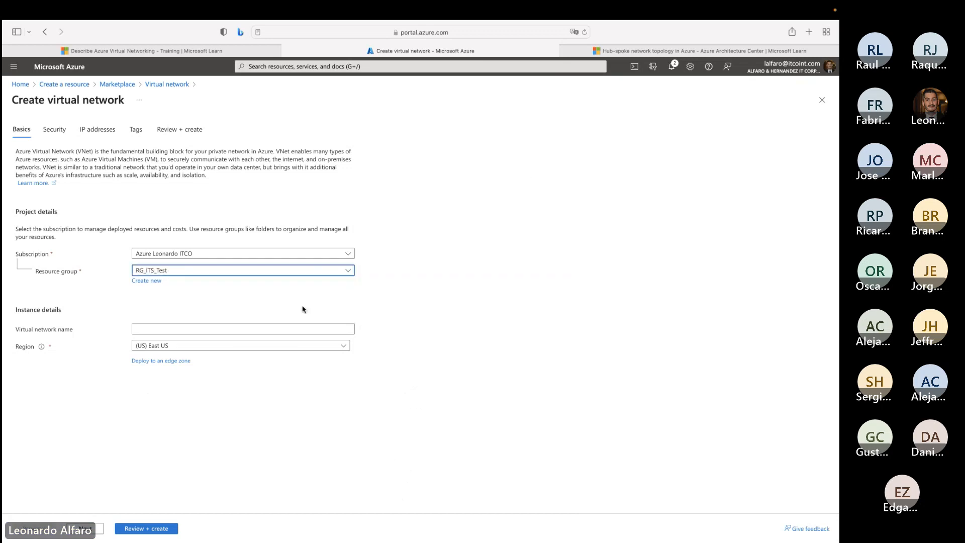
click(189, 325)
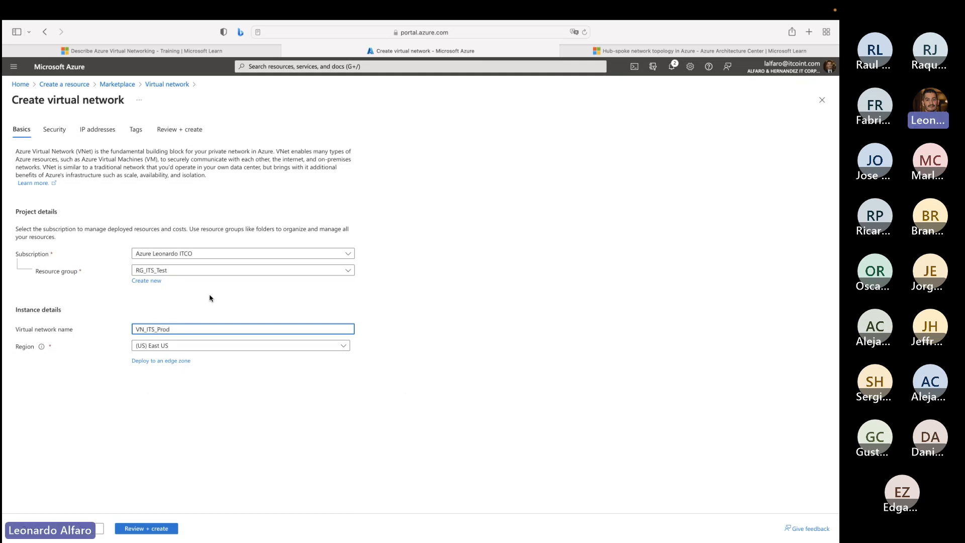
text(Hub)
- Go through the security options, switching Azure Bastion and Azure Firewall on and off again and examining Azure DDoS Network Protection
click(55, 134)
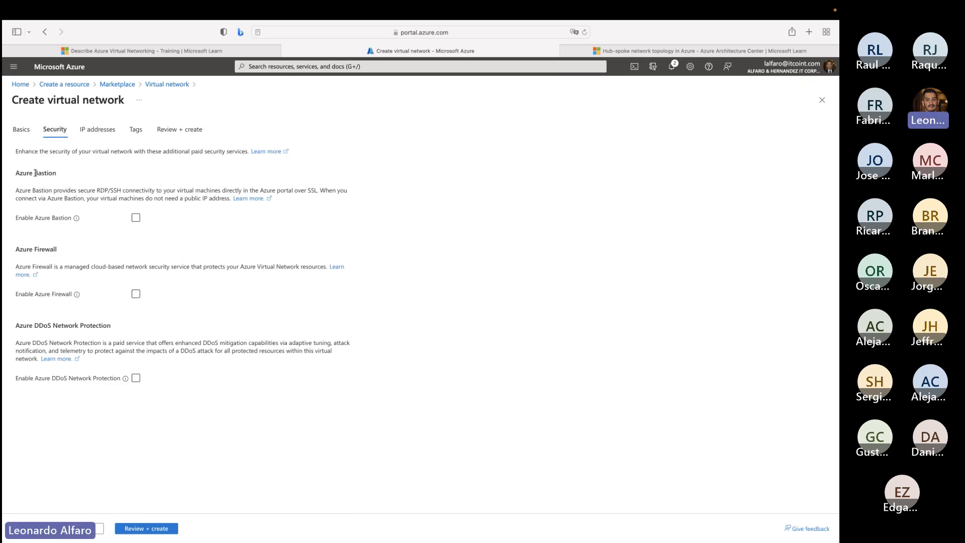
drag(15, 172, 55, 172)
click(136, 218)
click(135, 219)
click(135, 295)
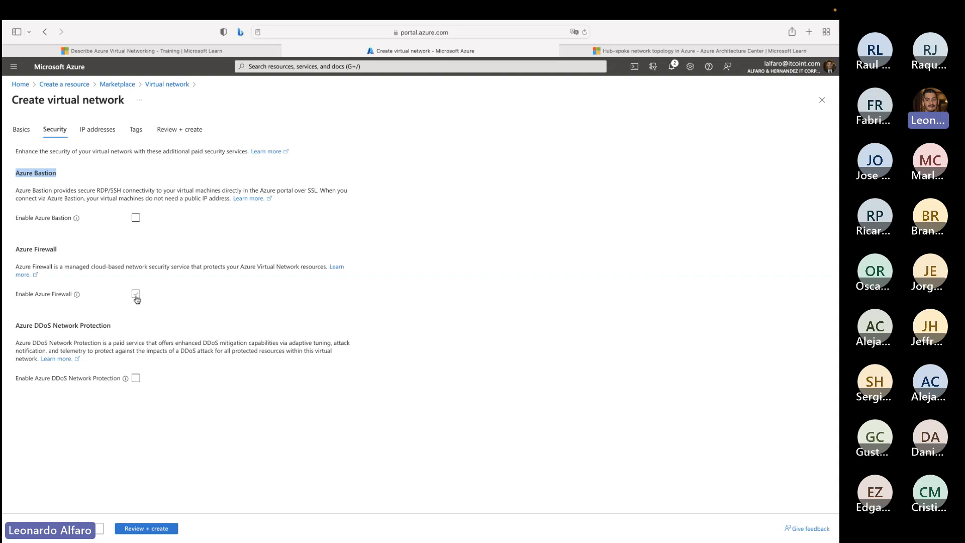
drag(20, 325, 115, 330)
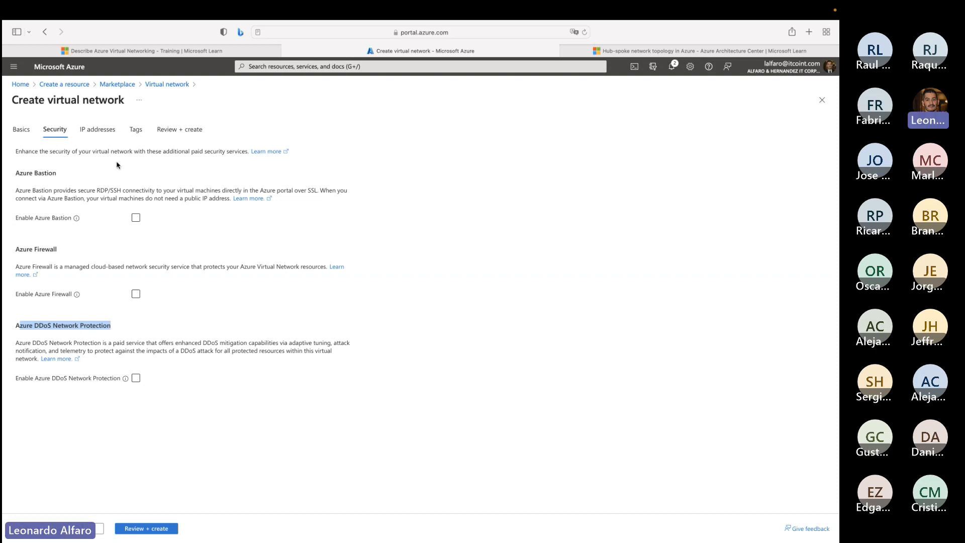
- Look over the new virtual network's IP address and tag settings, and validate and create it
click(102, 132)
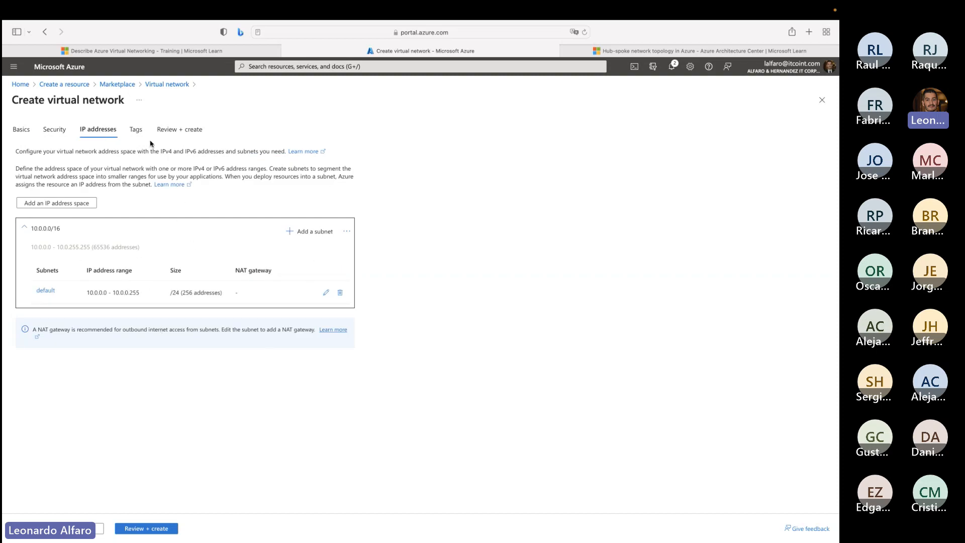
click(137, 130)
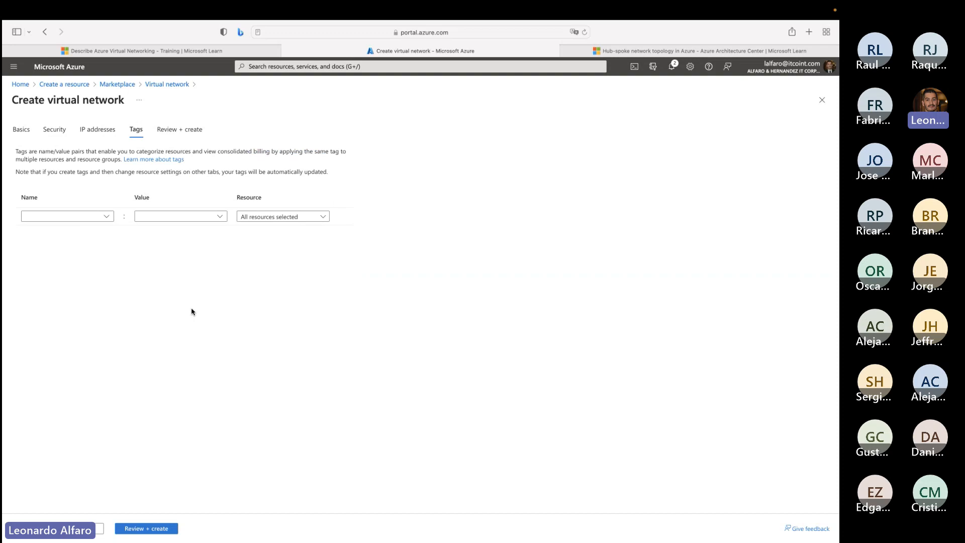
click(139, 531)
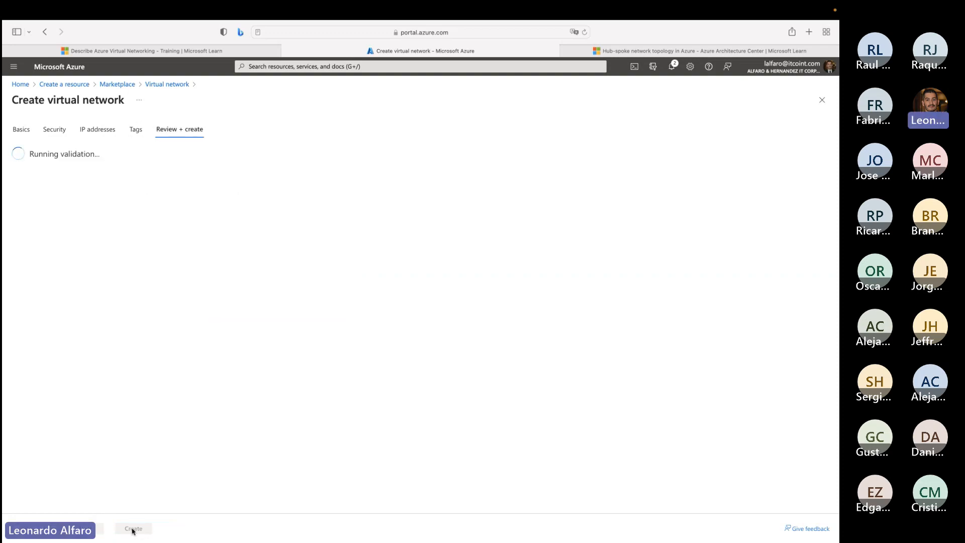
click(133, 529)
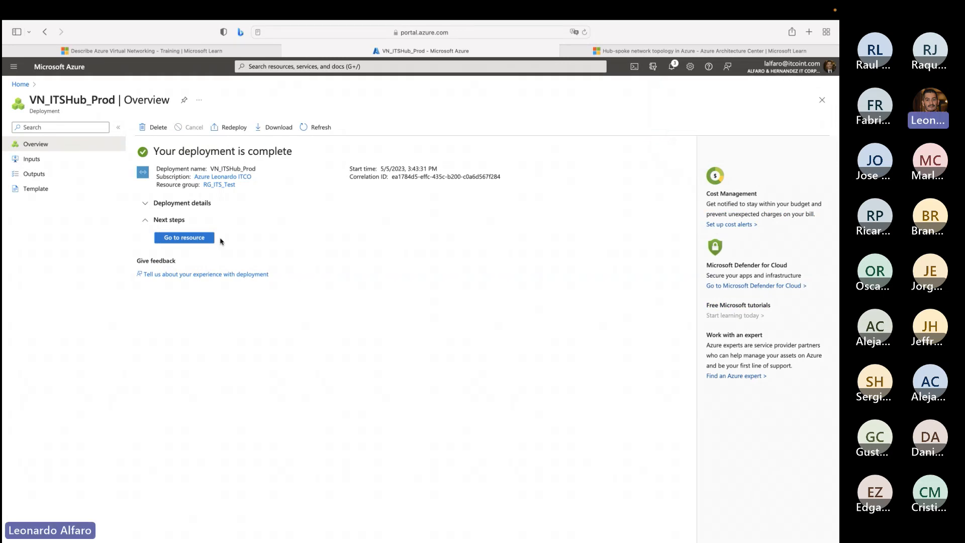
- Open the deployed VN_ITSHub_Prod network and associate the NSG_APPX_Test network security group with its default subnet
click(184, 238)
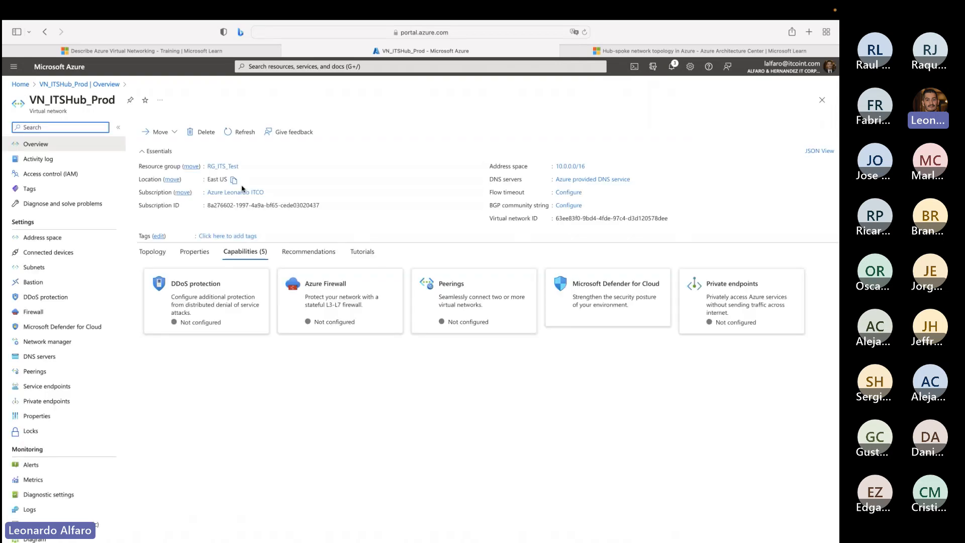
click(34, 267)
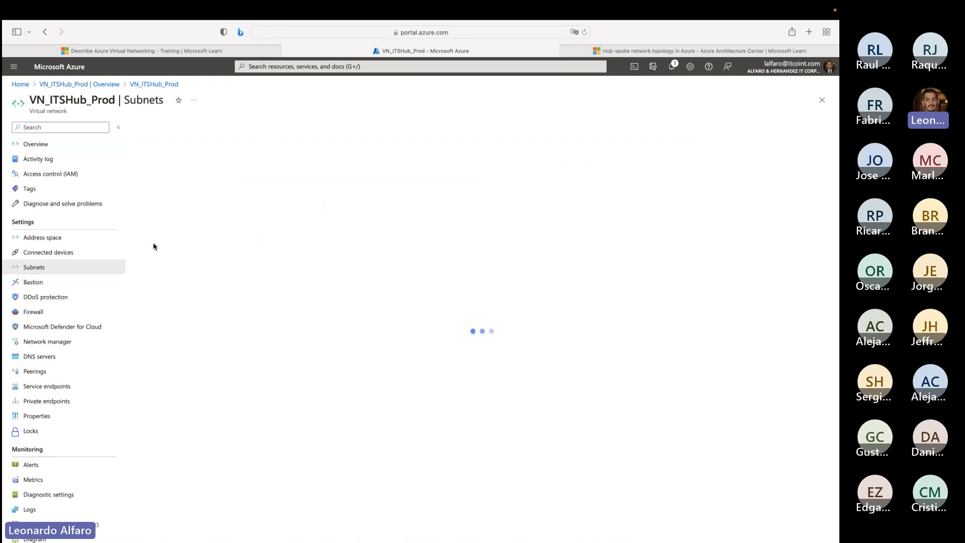
click(149, 188)
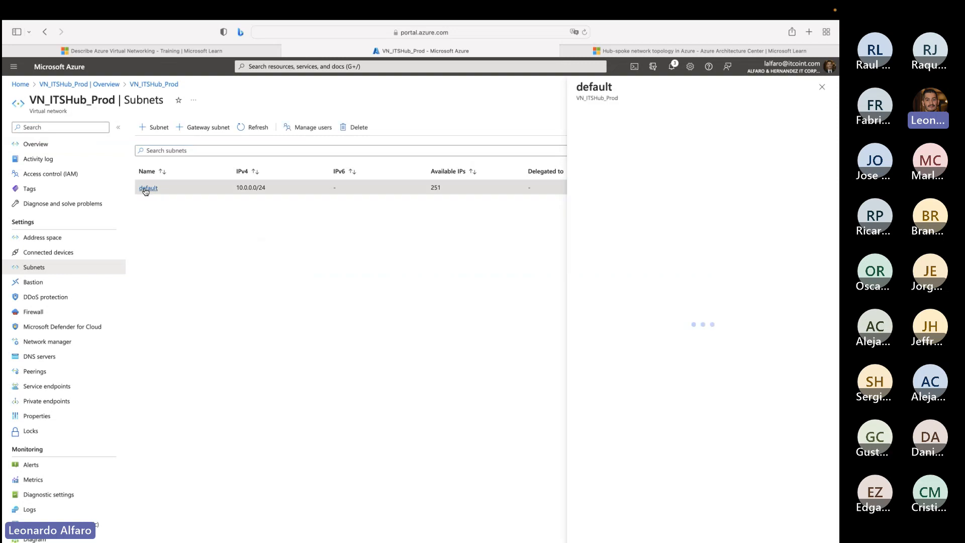
click(613, 240)
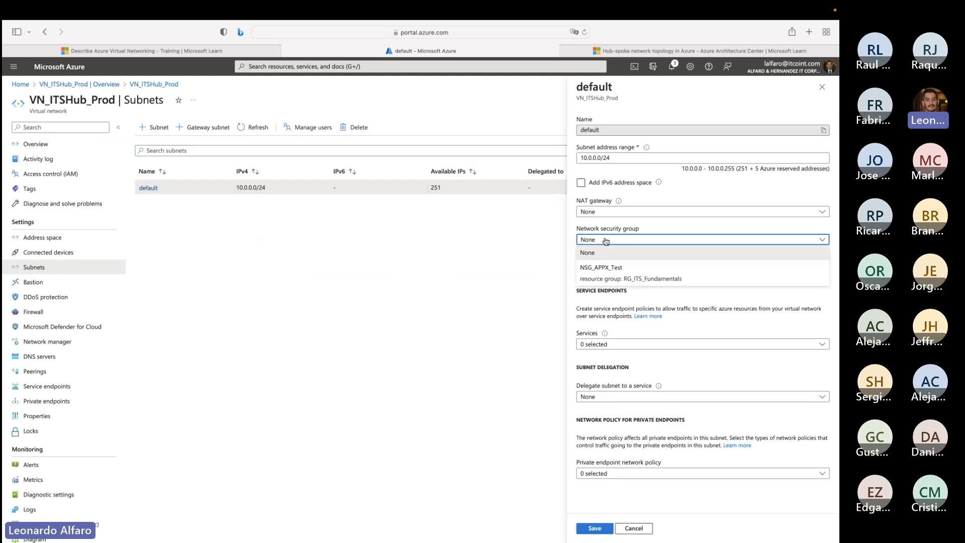
click(612, 265)
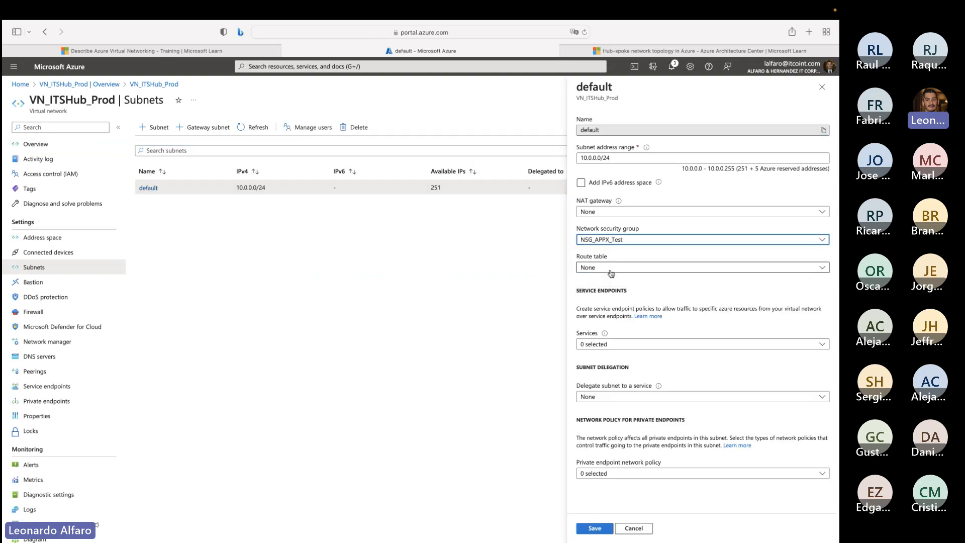
click(595, 528)
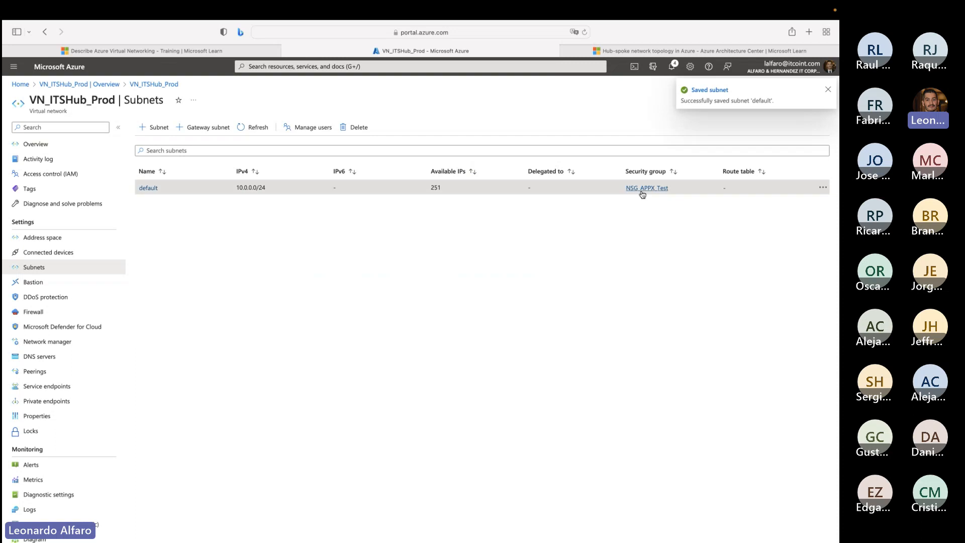
- Start a new inbound security rule in NSG_APPX_Test with the destination IP address 10.0.0.4
click(647, 189)
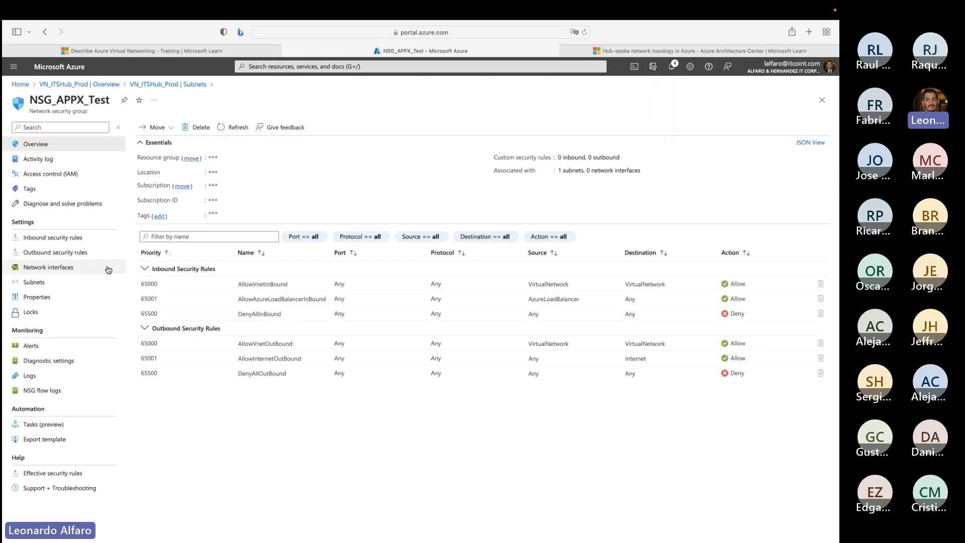
click(63, 237)
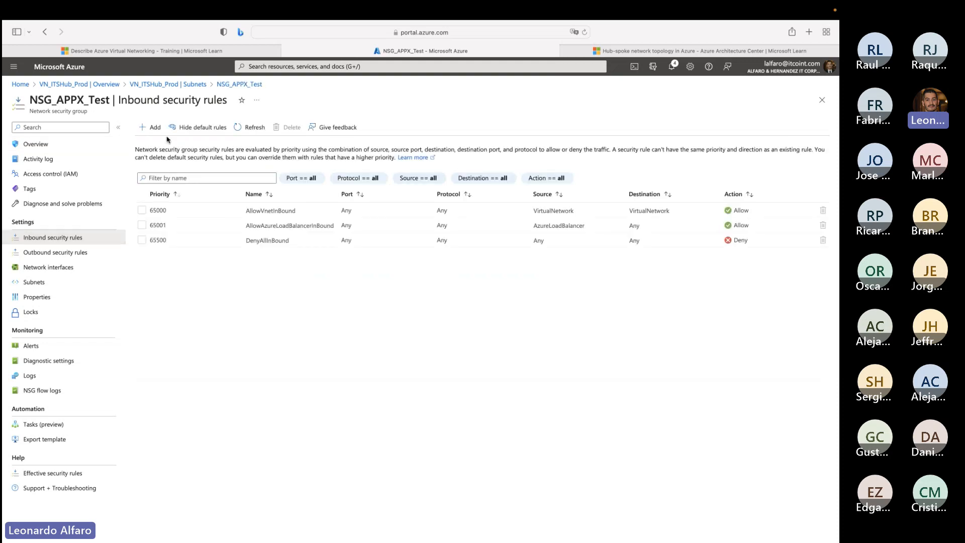
click(150, 127)
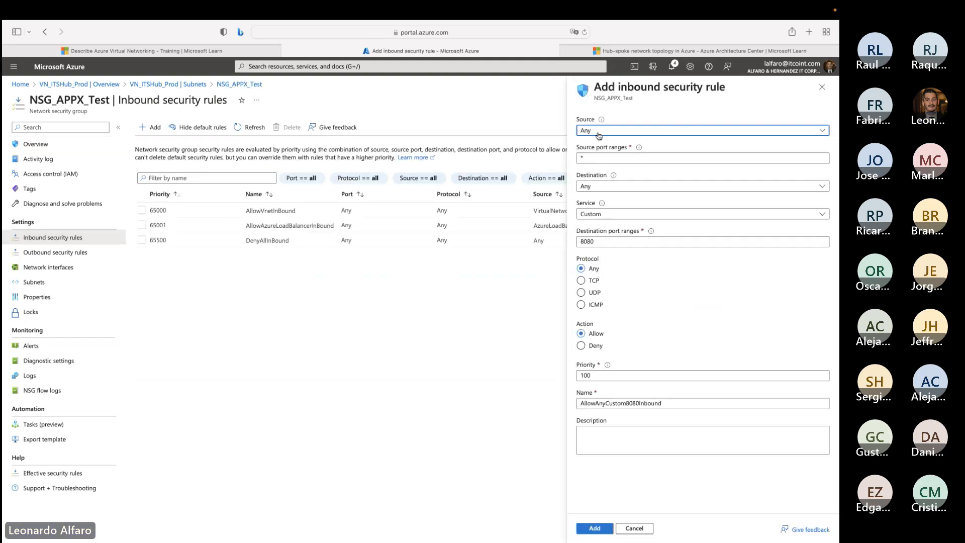
click(603, 186)
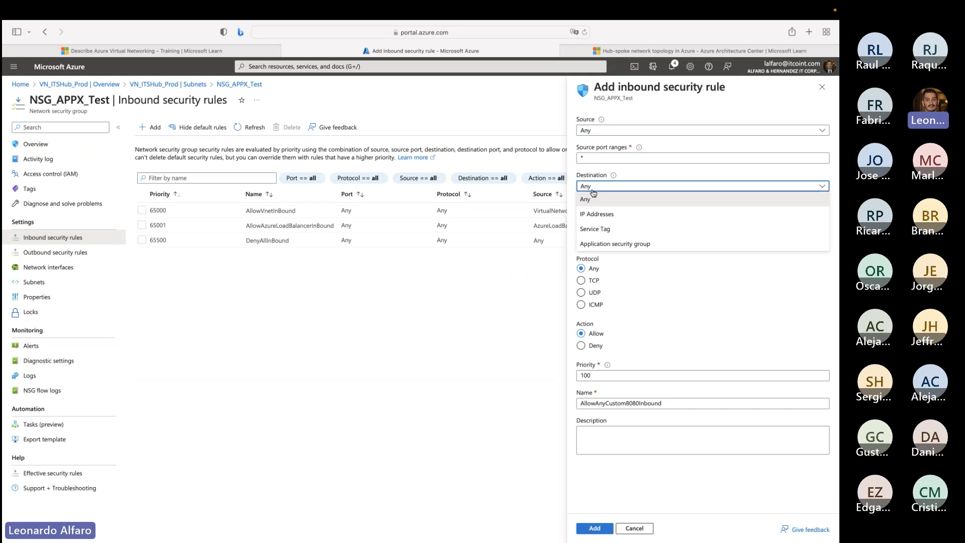
click(587, 212)
click(595, 213)
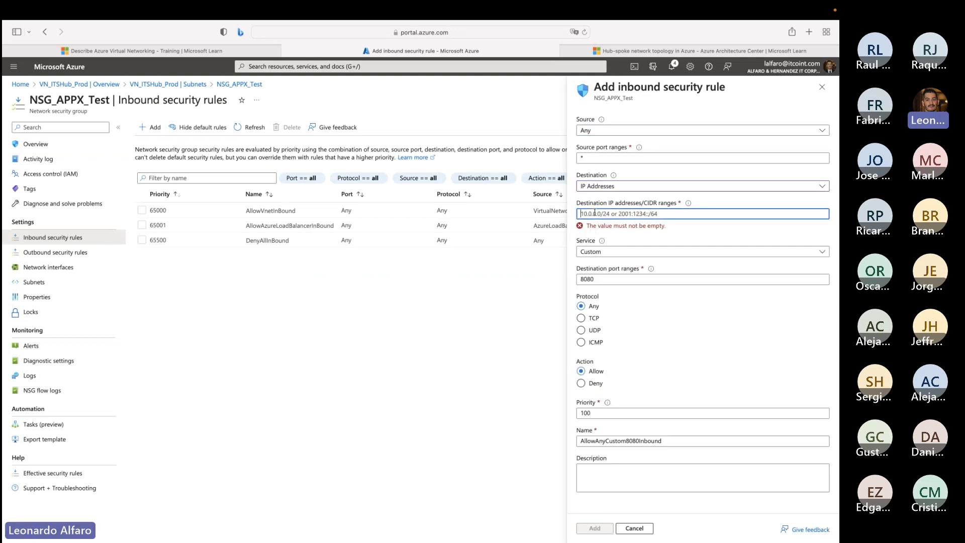
text(10.0.0.4)
key(Tab)
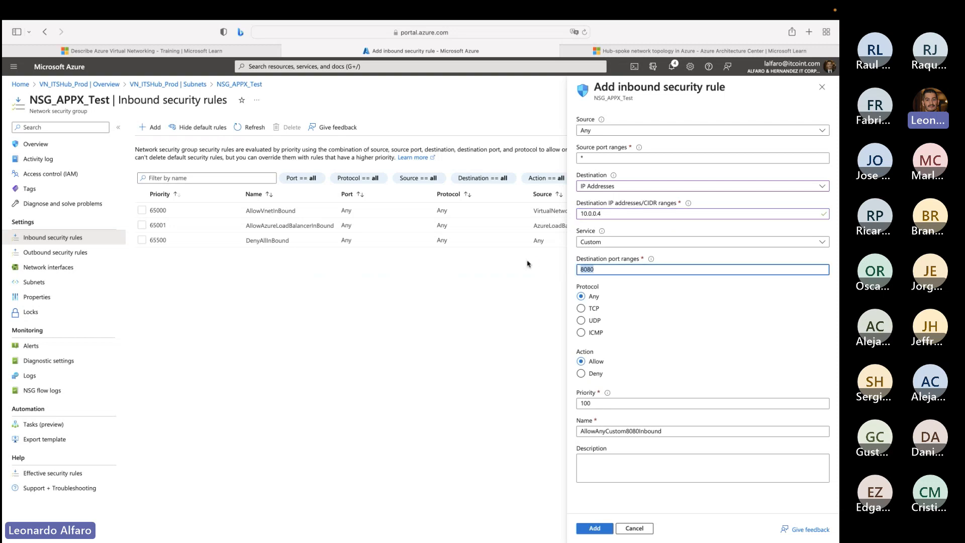
- Set the rule's destination port to 443, its description to appx and its protocol to TCP, and add the rule
text(443)
click(637, 465)
text(app)
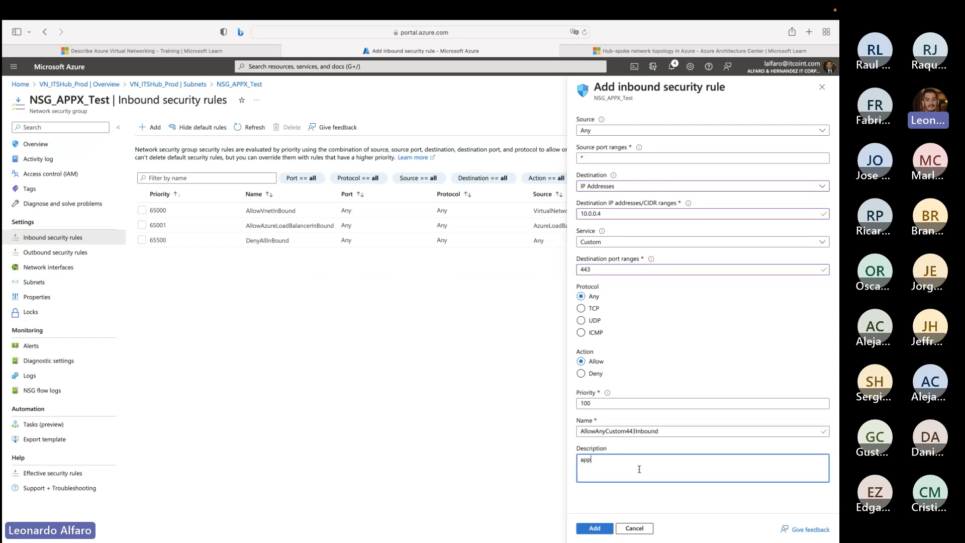
text(x)
click(582, 309)
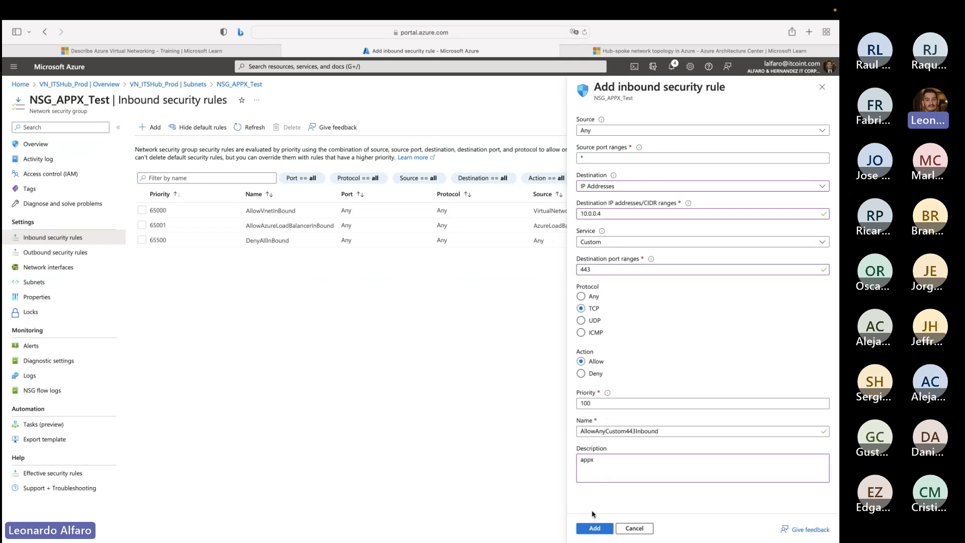
click(594, 527)
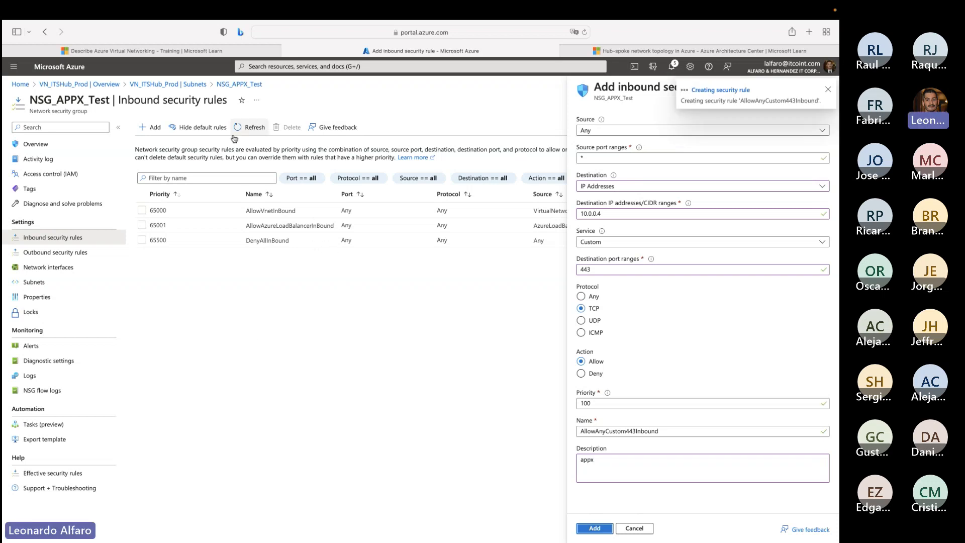
- Check the notifications for the rule creation and refresh the list of inbound security rules
click(155, 128)
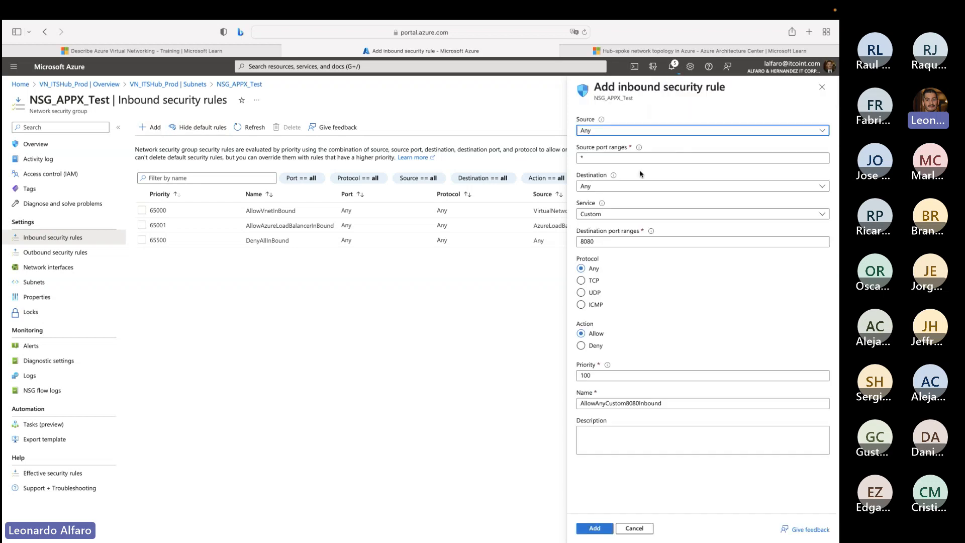
click(822, 87)
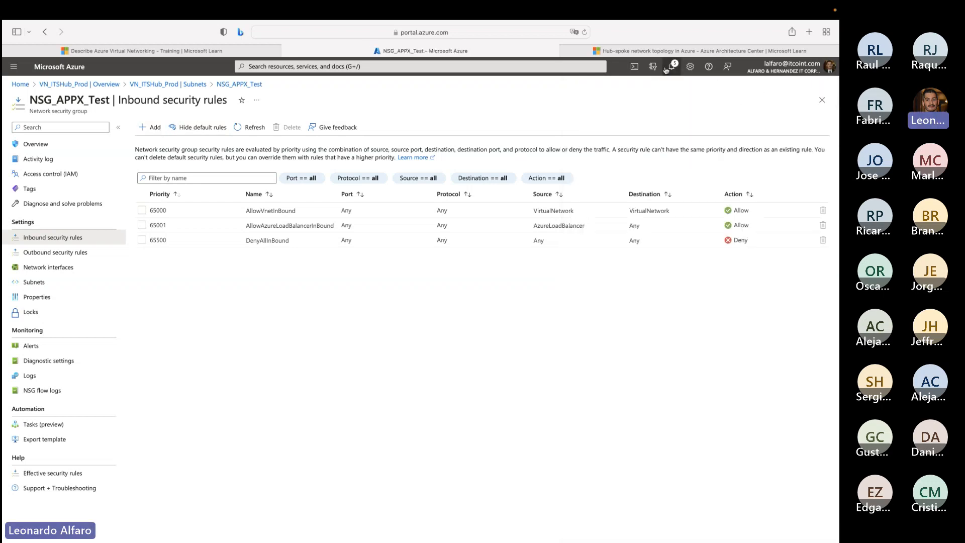
click(666, 69)
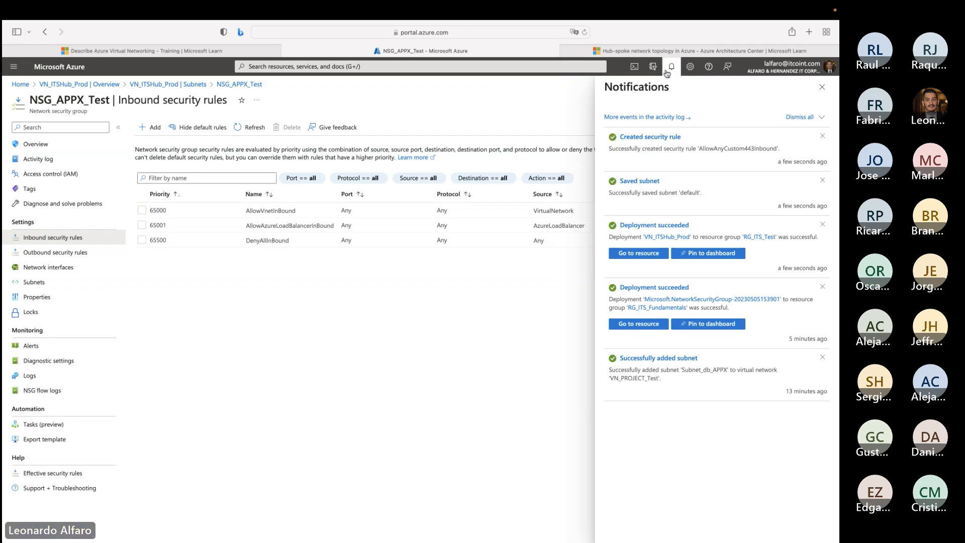
click(252, 129)
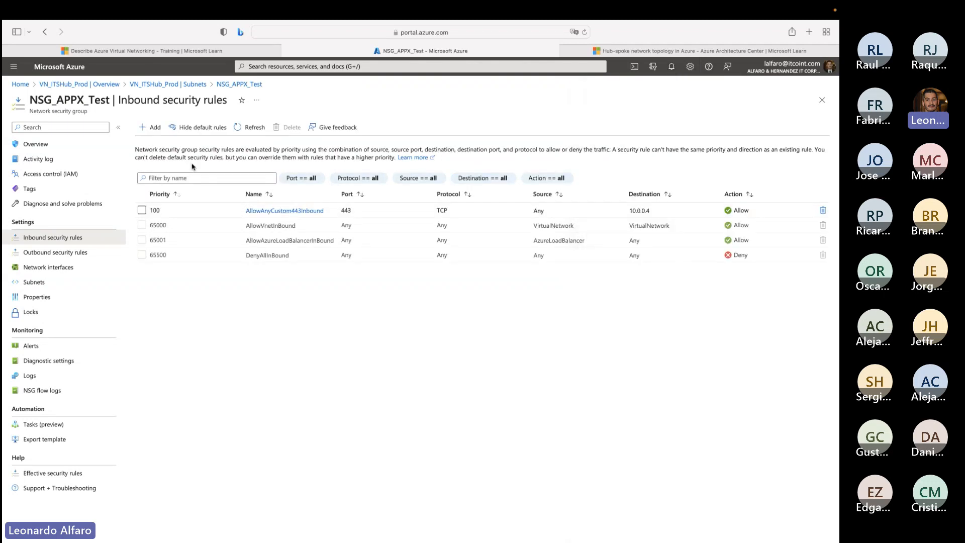
- Start a second inbound security rule with the source IP address 200.200.200.200
click(151, 128)
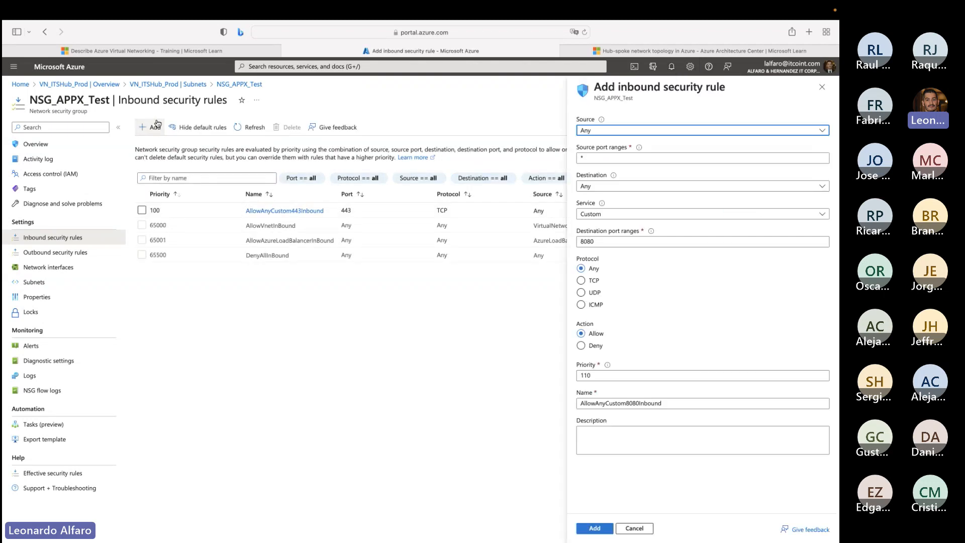
click(592, 133)
click(592, 134)
click(592, 134)
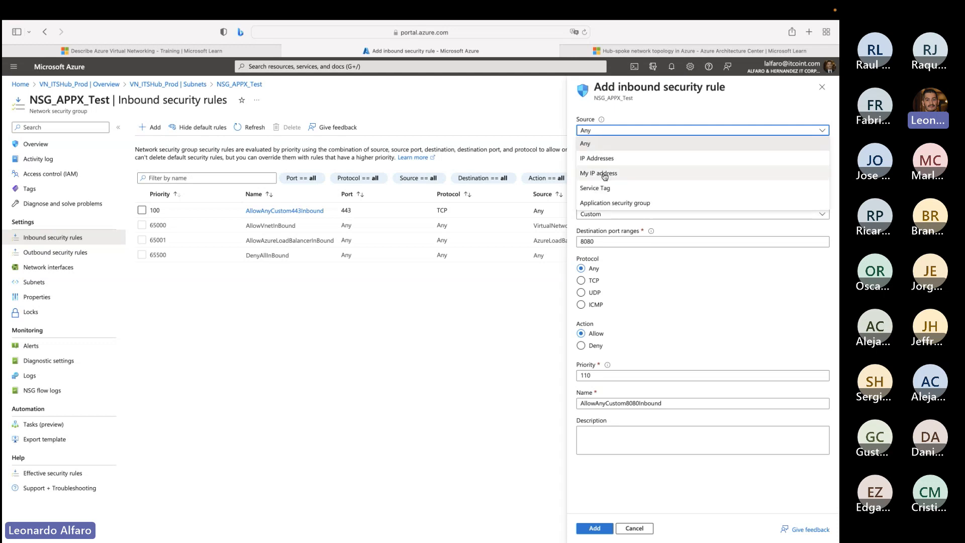
click(598, 158)
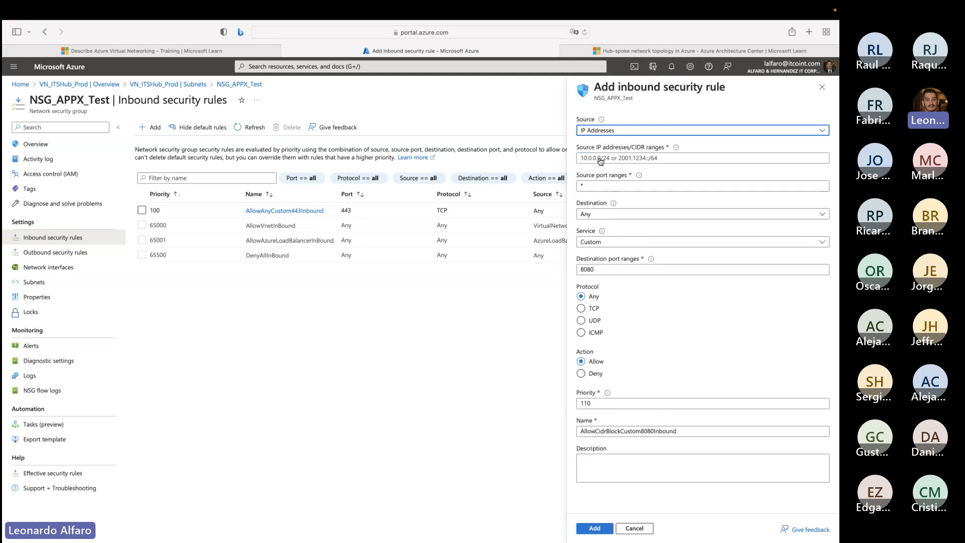
click(594, 158)
text(200.200.)
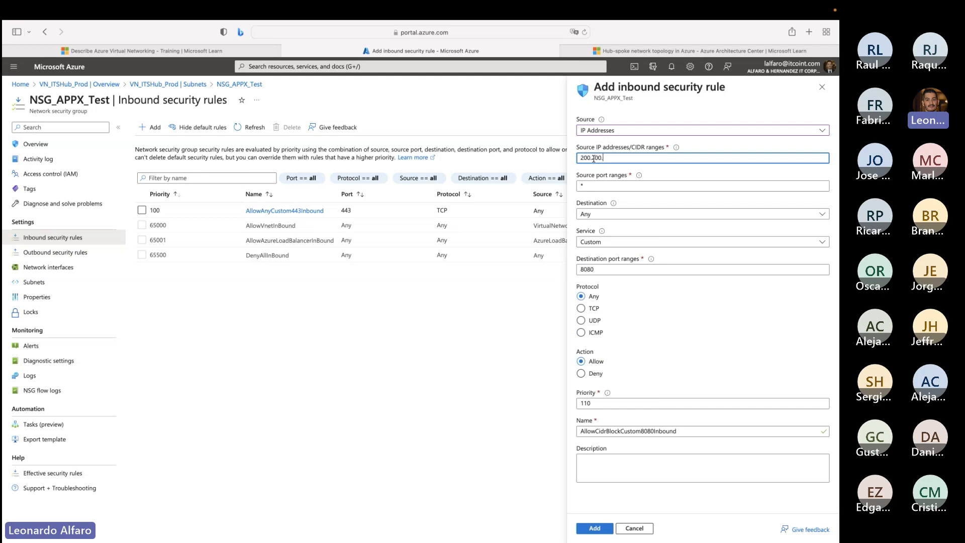
text(200.200)
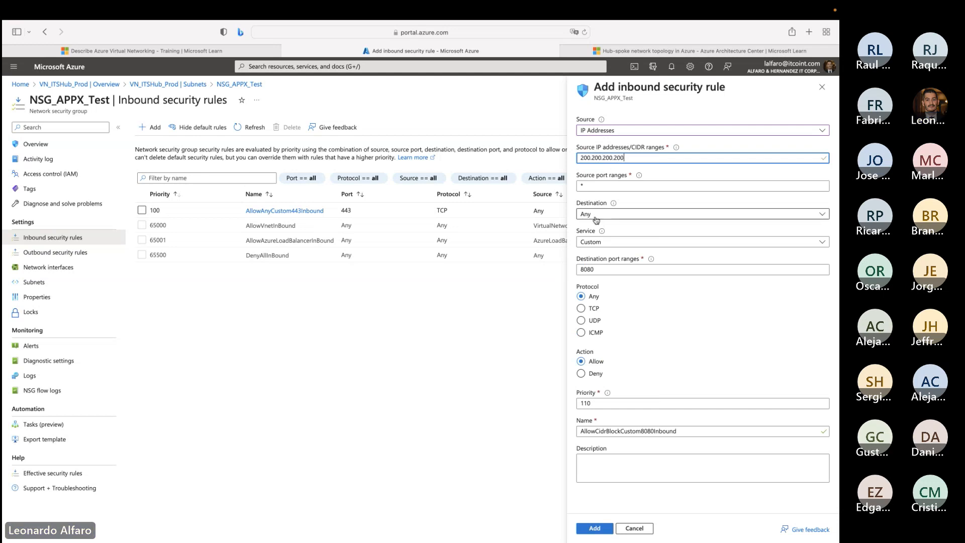
- Restrict the second rule's destination to the IP address 10.0.0.45
click(598, 214)
click(598, 241)
text(10)
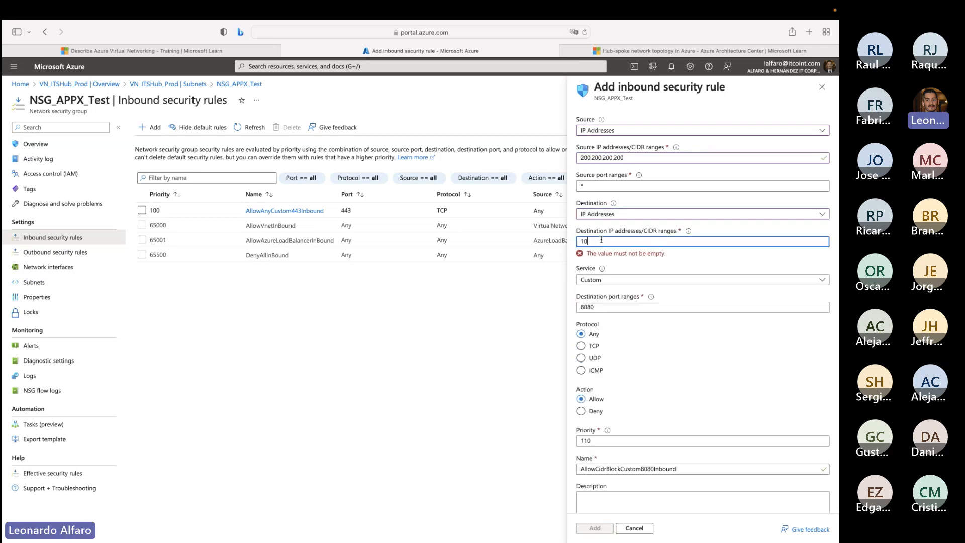
text(.0.0.)
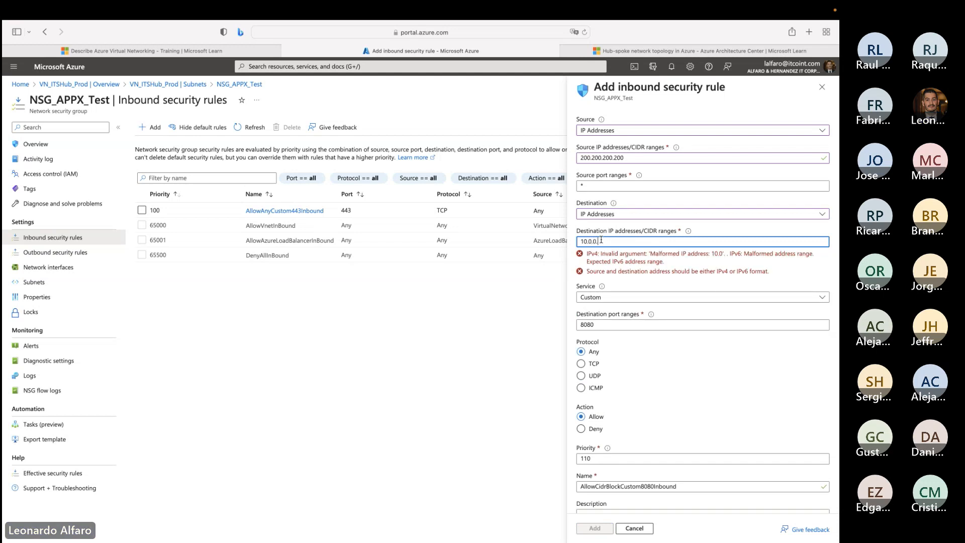
text(45)
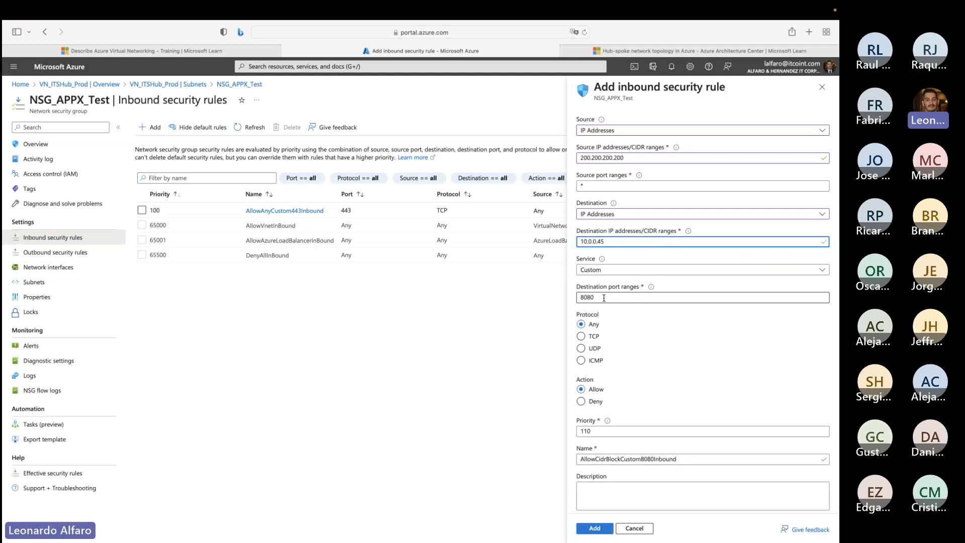
- Set the second rule's destination port to 444 and its protocol to TCP, and add the rule
key(Tab)
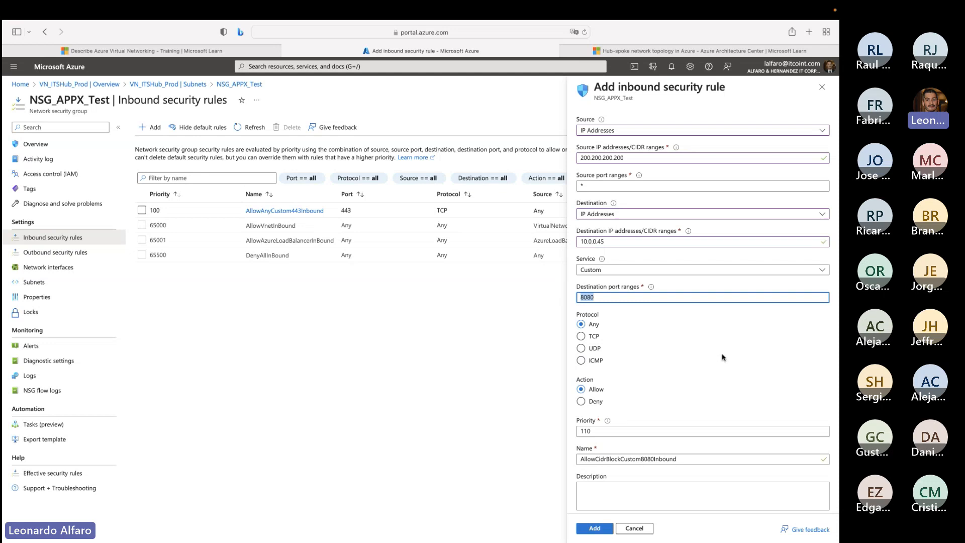
text(444)
click(587, 340)
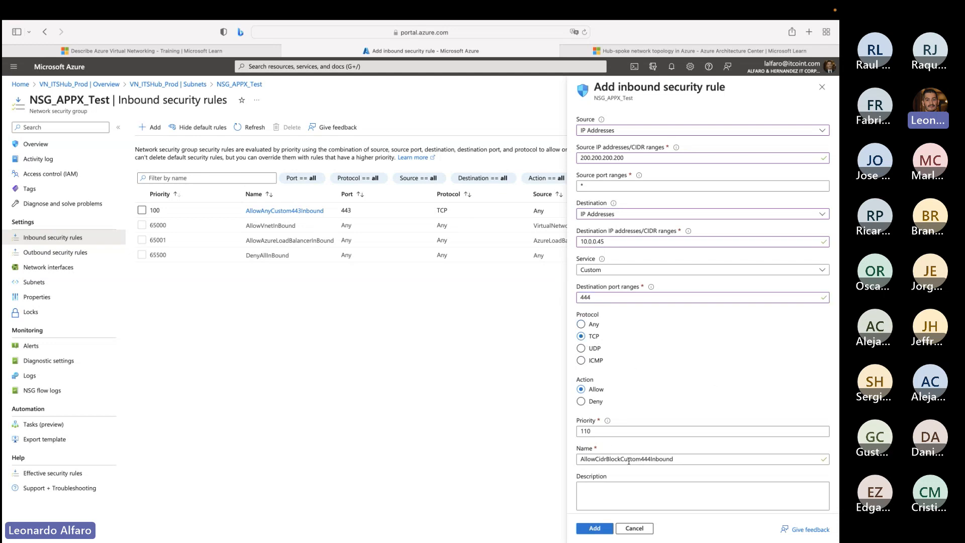
scroll(631, 463, down, 1)
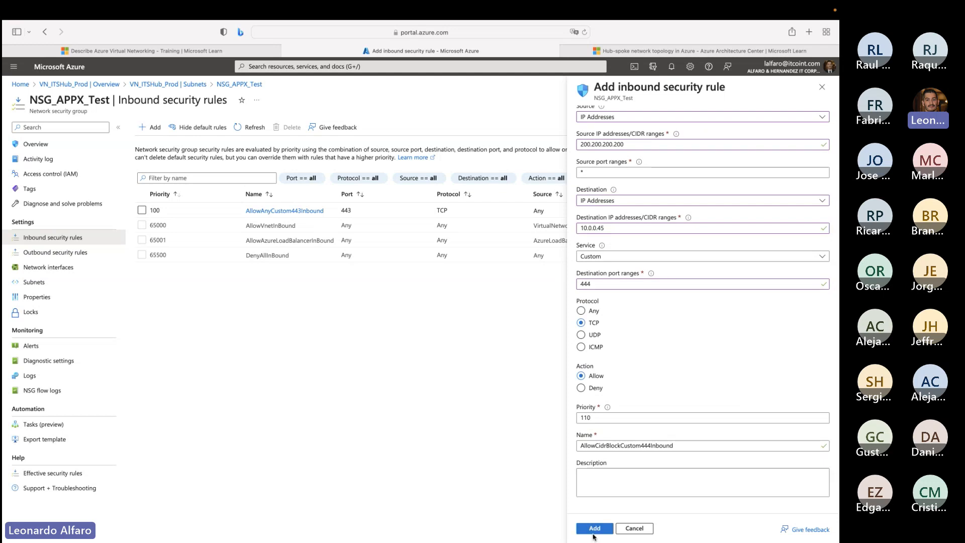
click(594, 530)
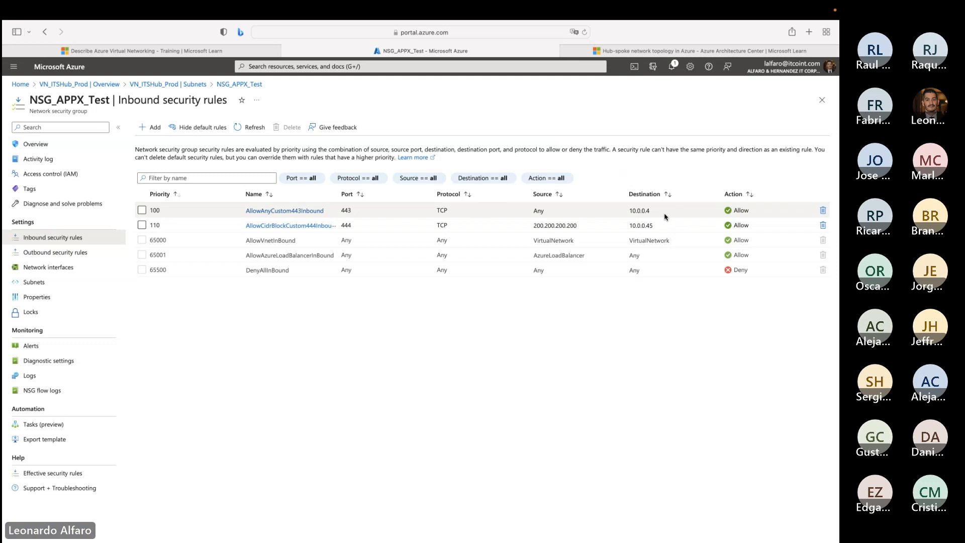
- Review the Connect virtual networks section on Microsoft Learn and the hub-spoke architecture diagram
click(225, 52)
scroll(341, 290, down, 3)
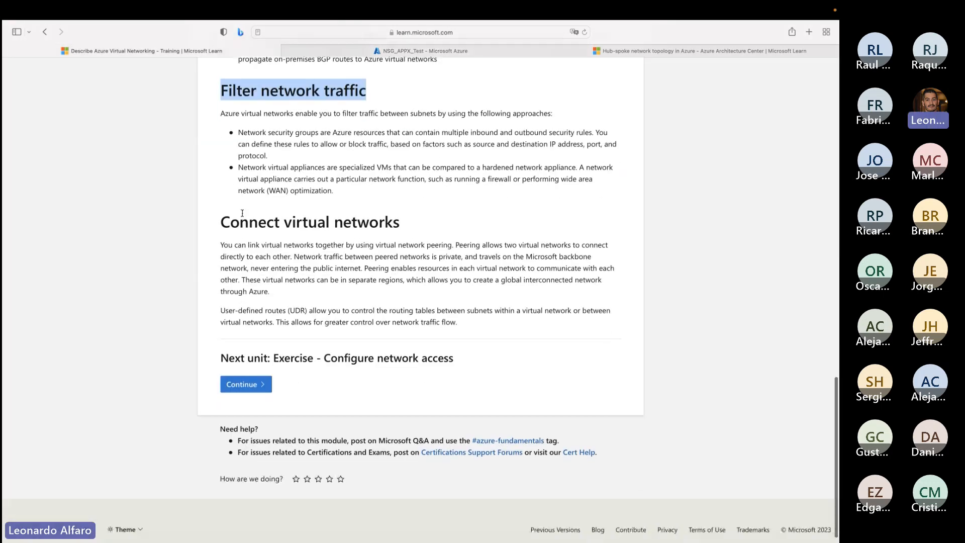
drag(220, 222, 395, 232)
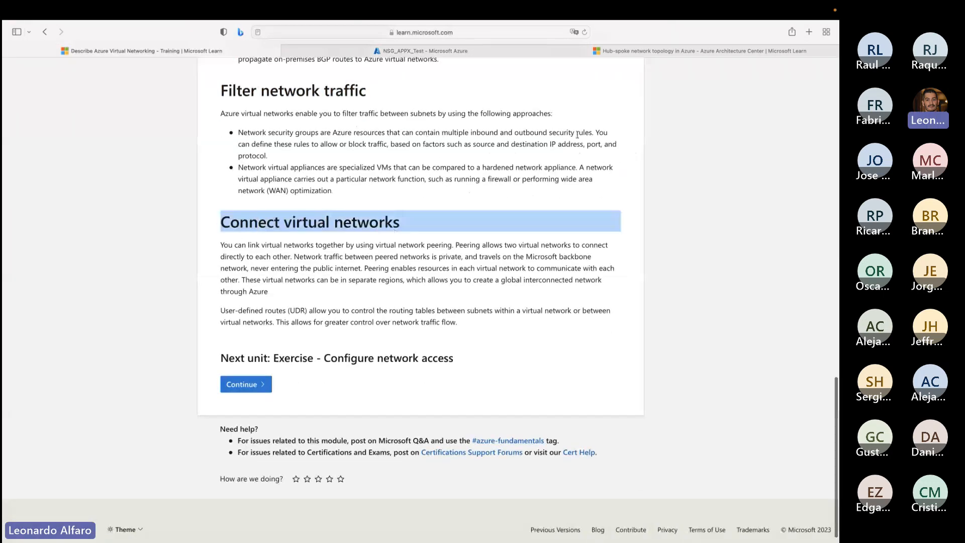
click(634, 49)
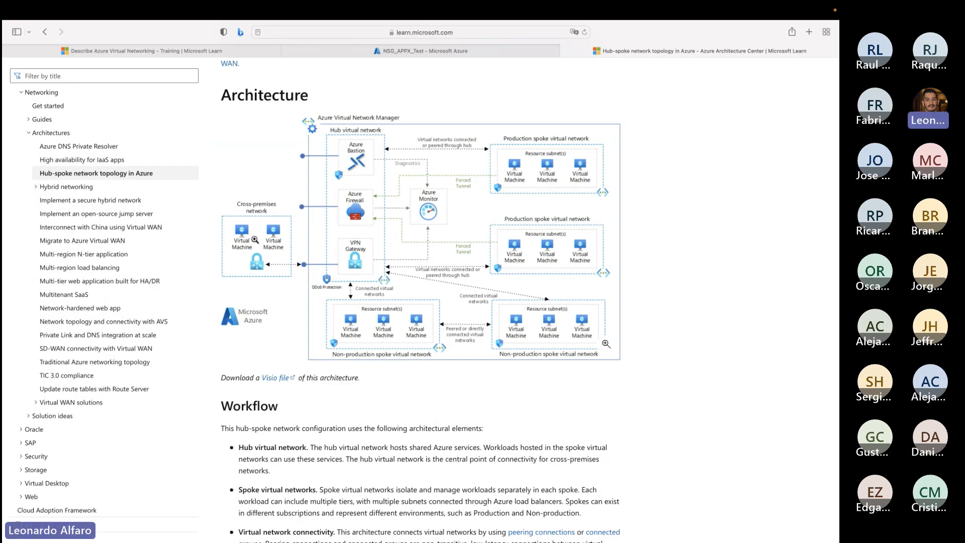
- Return to the Azure portal, open the peerings of VN_ITSHub_Prod and start adding a new peering
click(395, 51)
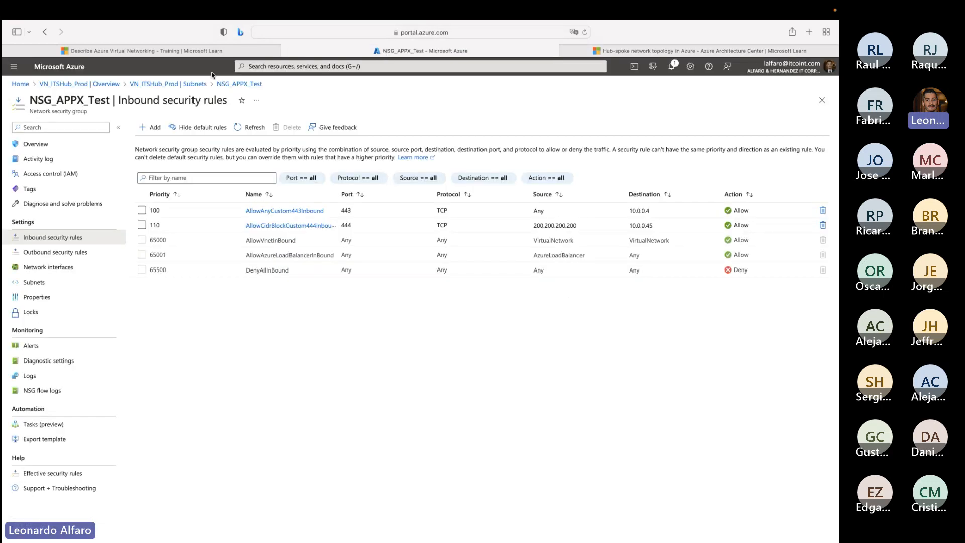
click(189, 85)
scroll(51, 360, down, 2)
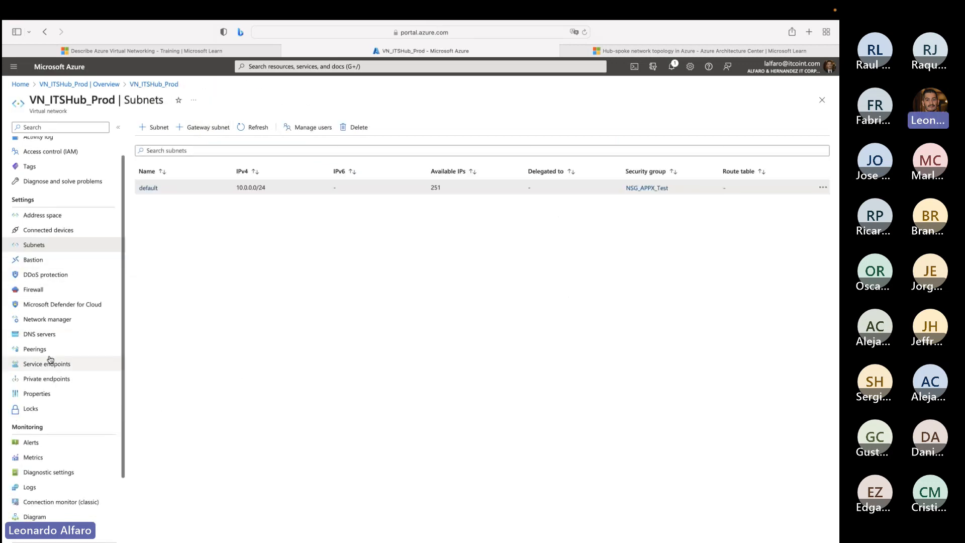
click(51, 350)
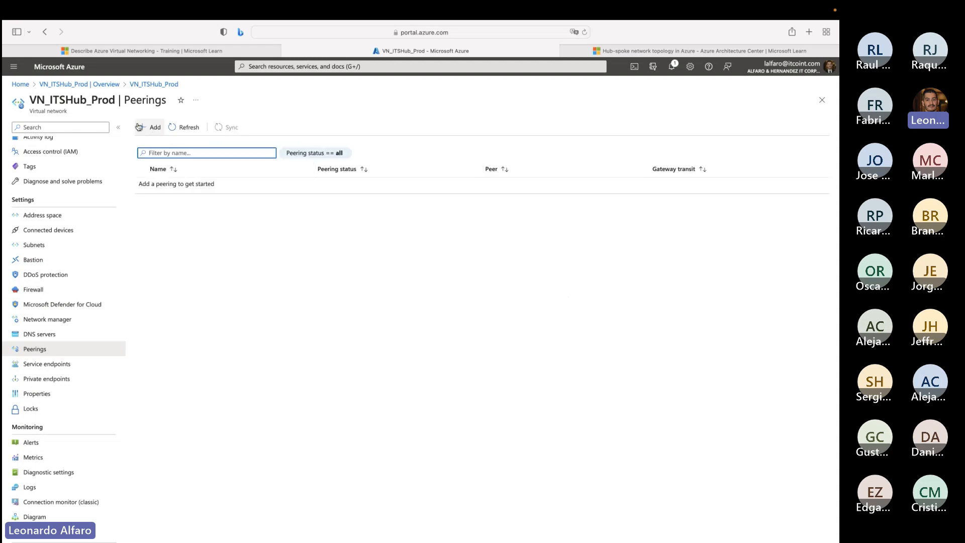
right_click(72, 100)
click(76, 105)
click(262, 108)
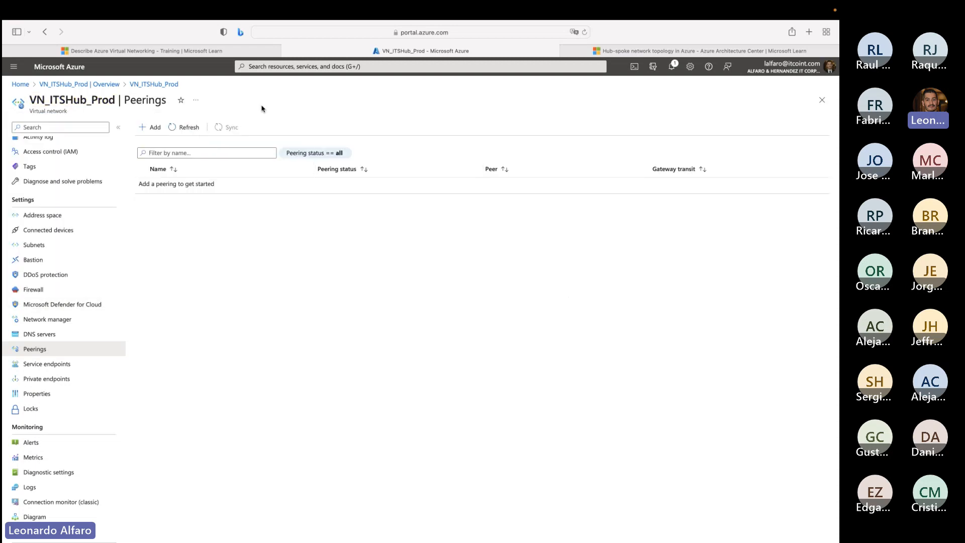
click(153, 127)
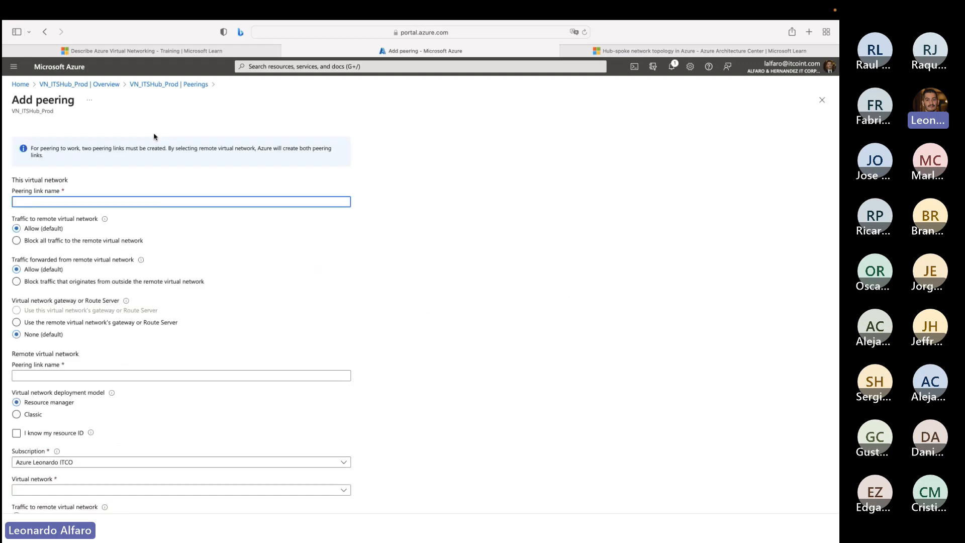
- Try to select VN_PROJECT_Test as the remote virtual network for the new peering, and return to the hub's peerings list
click(58, 374)
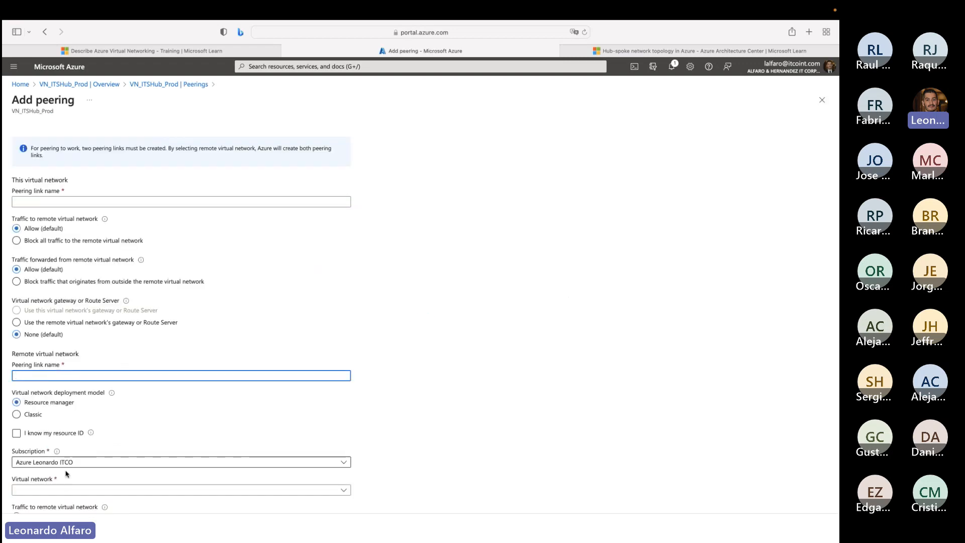
click(64, 490)
scroll(76, 490, down, 1)
scroll(76, 489, down, 2)
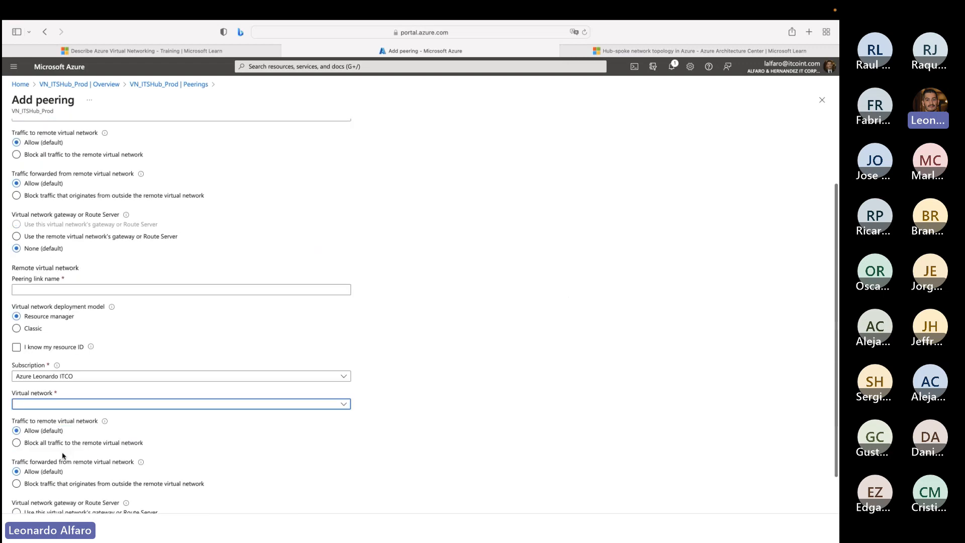
click(46, 405)
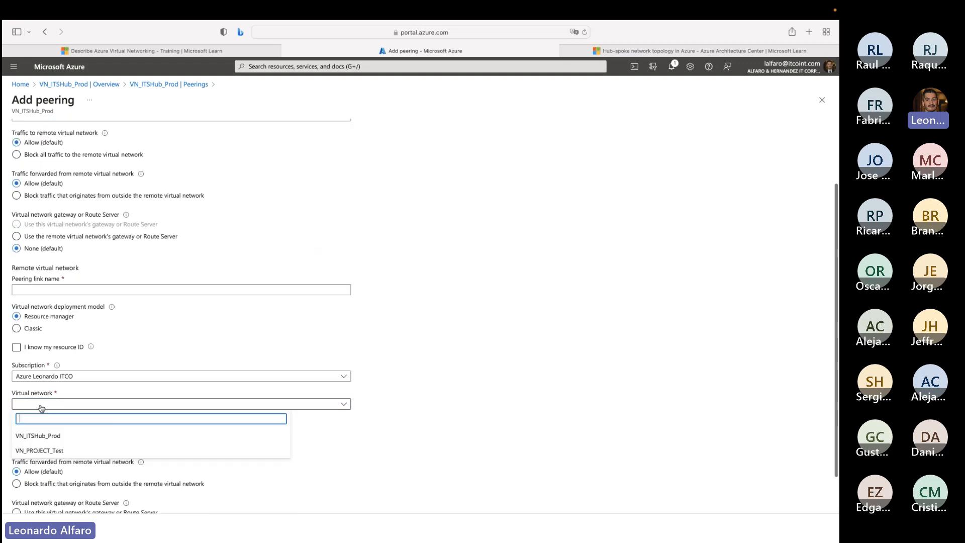
click(58, 452)
scroll(87, 435, down, 1)
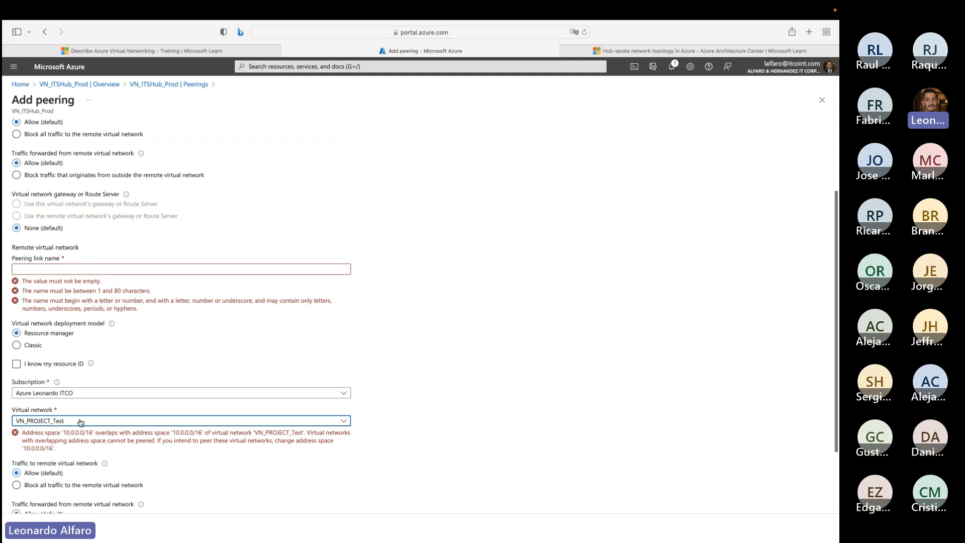
scroll(113, 467, down, 1)
scroll(113, 467, down, 2)
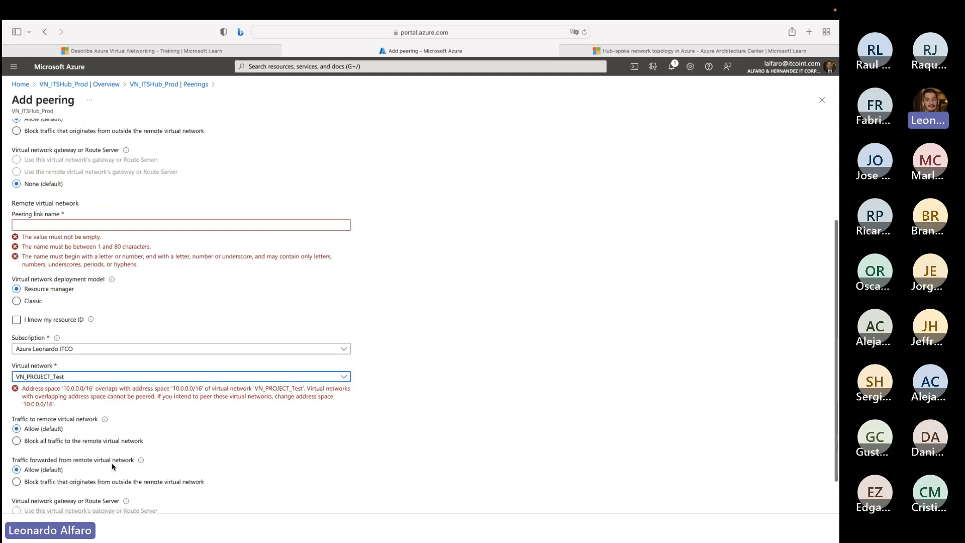
click(64, 388)
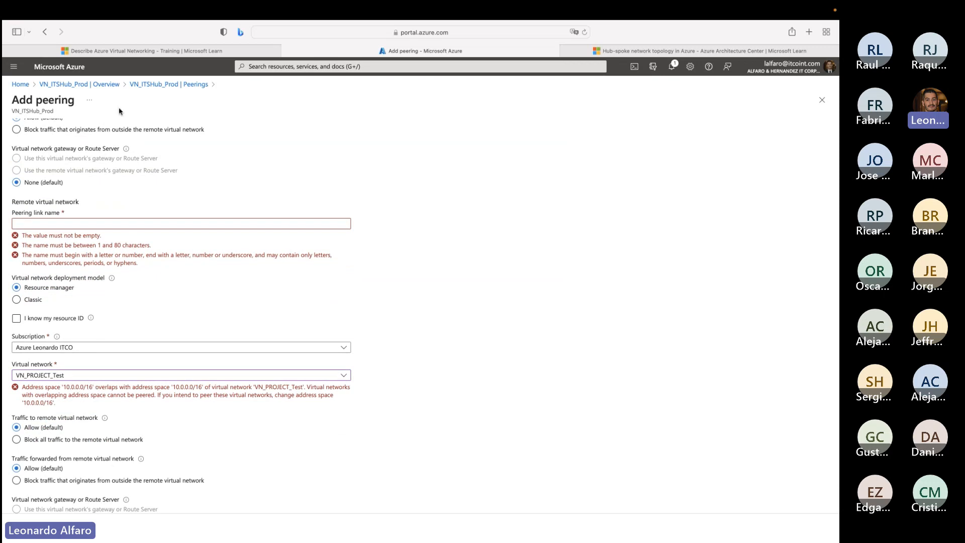
scroll(174, 166, up, 10)
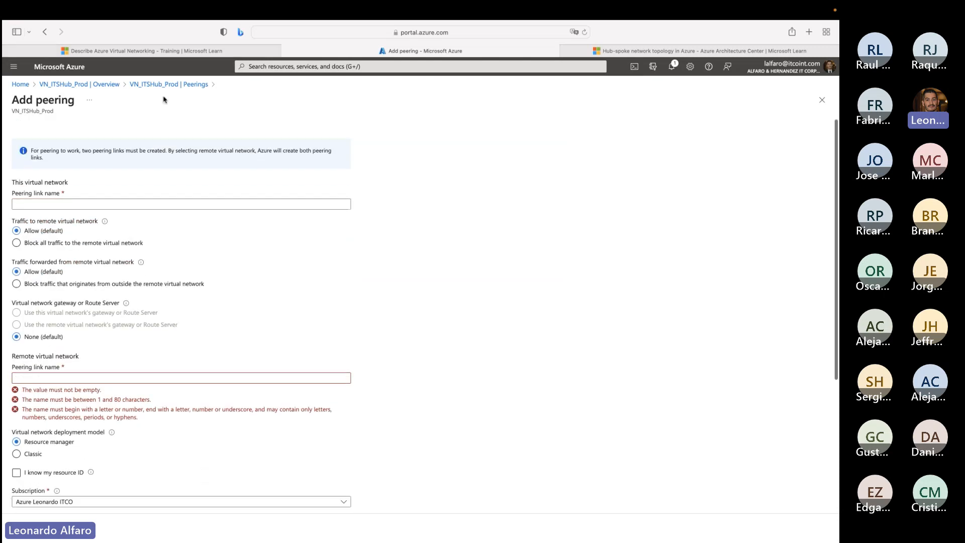
click(169, 84)
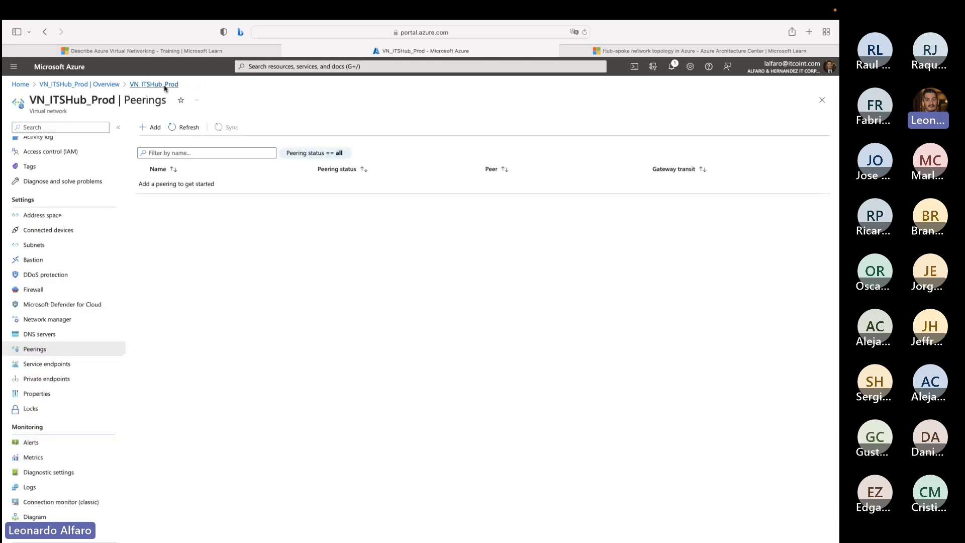
- Start a new peering for VN_ITSHub_Prod and review the settings for traffic to and forwarded from the remote virtual network
click(155, 130)
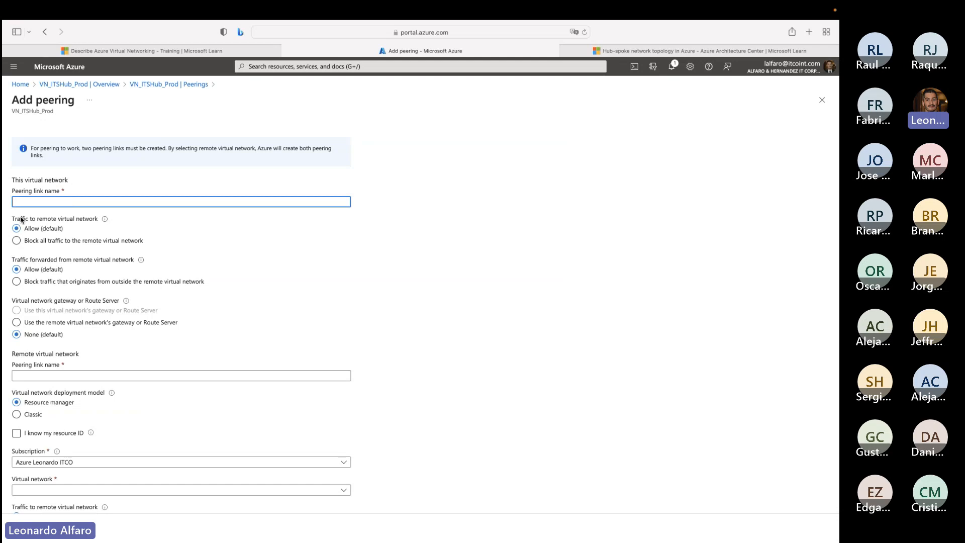
drag(20, 220, 97, 220)
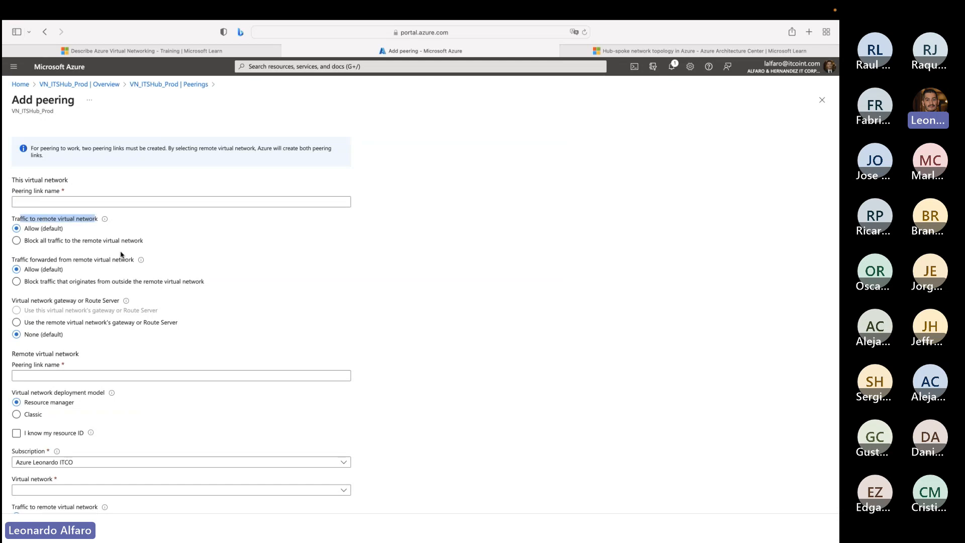
drag(45, 260, 129, 263)
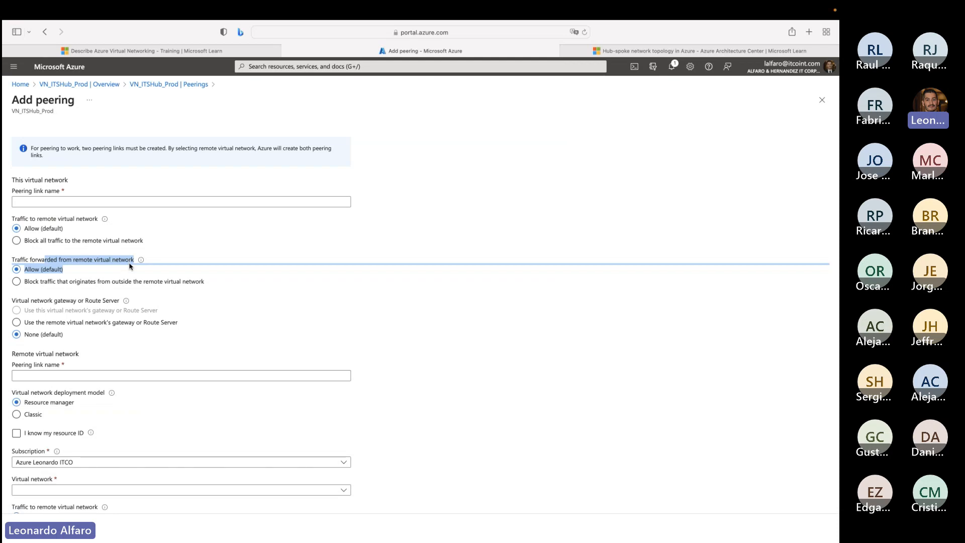
- Return to the Microsoft Learn module, continue to the Exercise - Configure network access unit and check the signed-in account
click(144, 52)
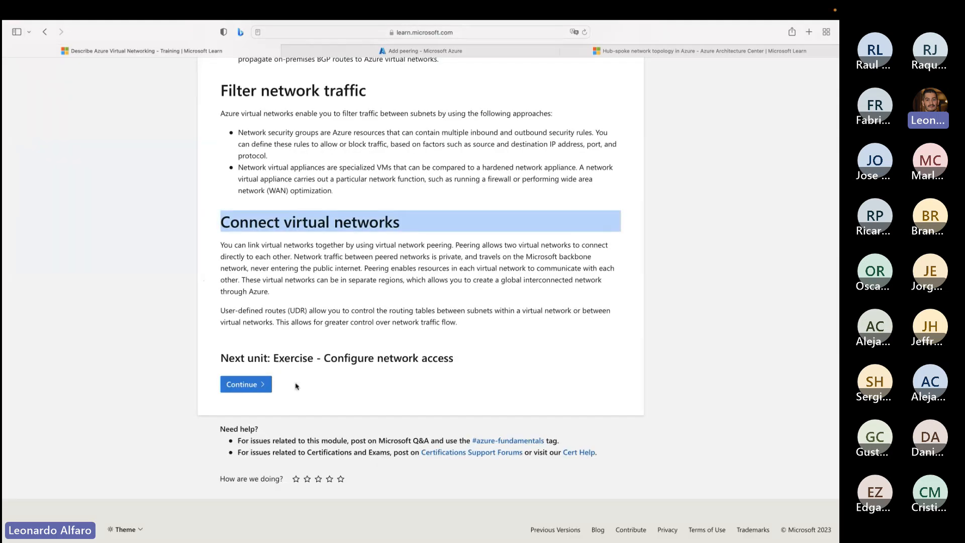
click(251, 385)
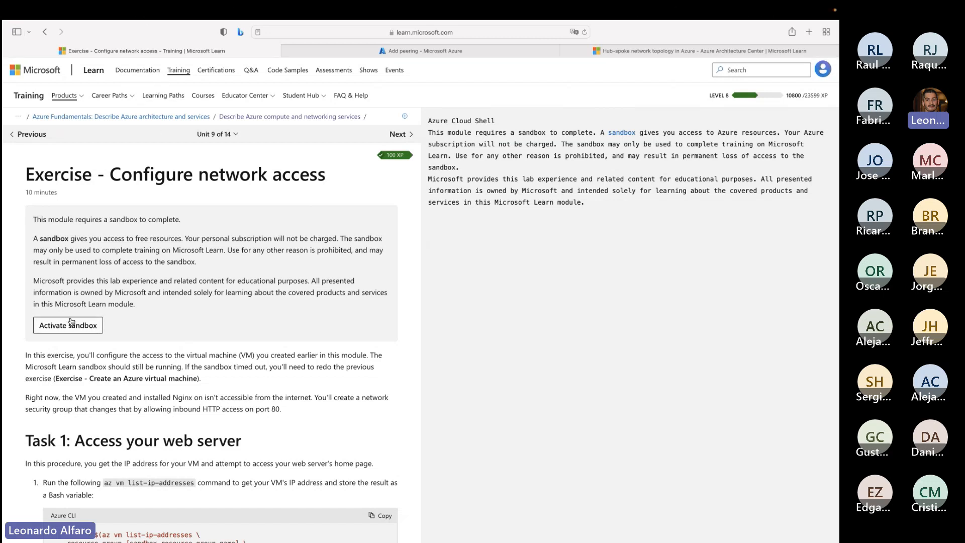
click(823, 73)
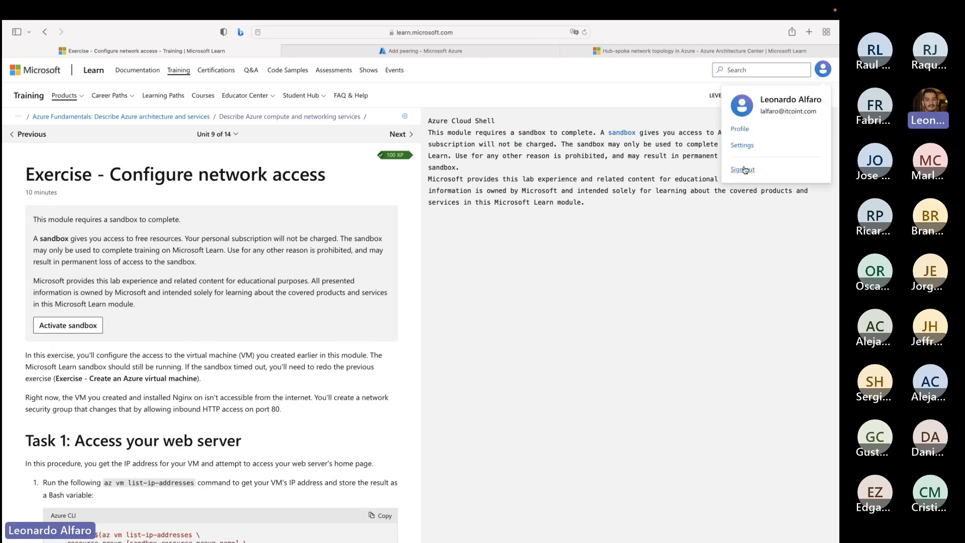
- Activate the exercise's sandbox and grant Microsoft Learn the requested permissions to create Azure resources
click(68, 328)
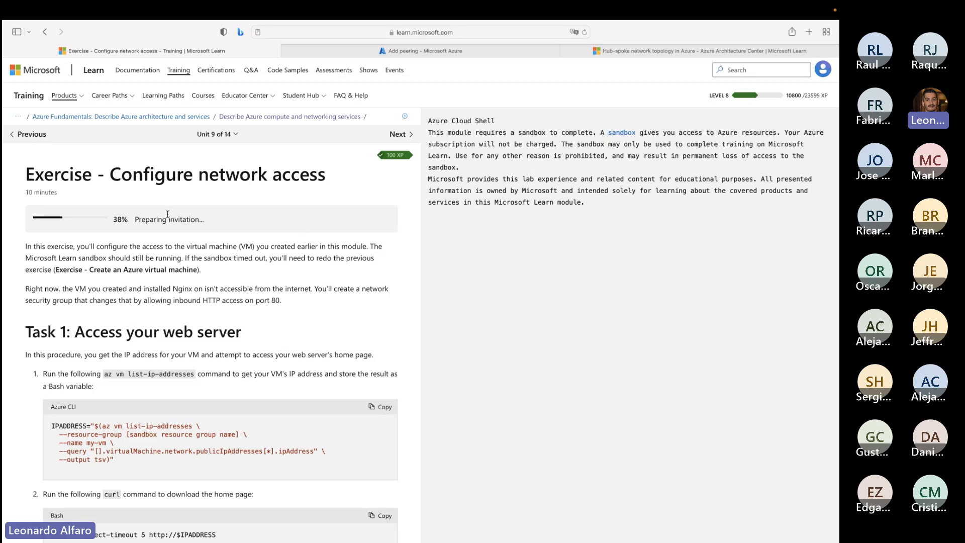
click(103, 260)
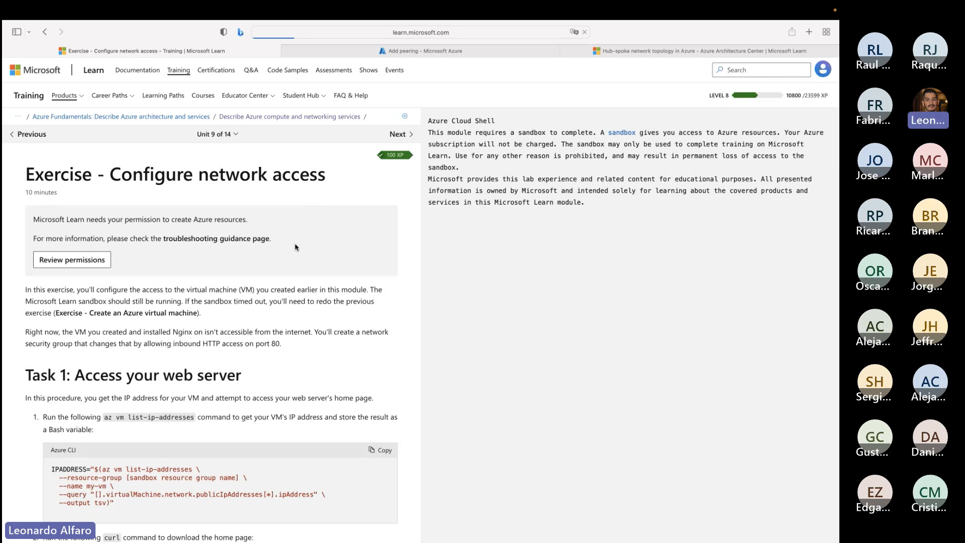
scroll(277, 377, down, 8)
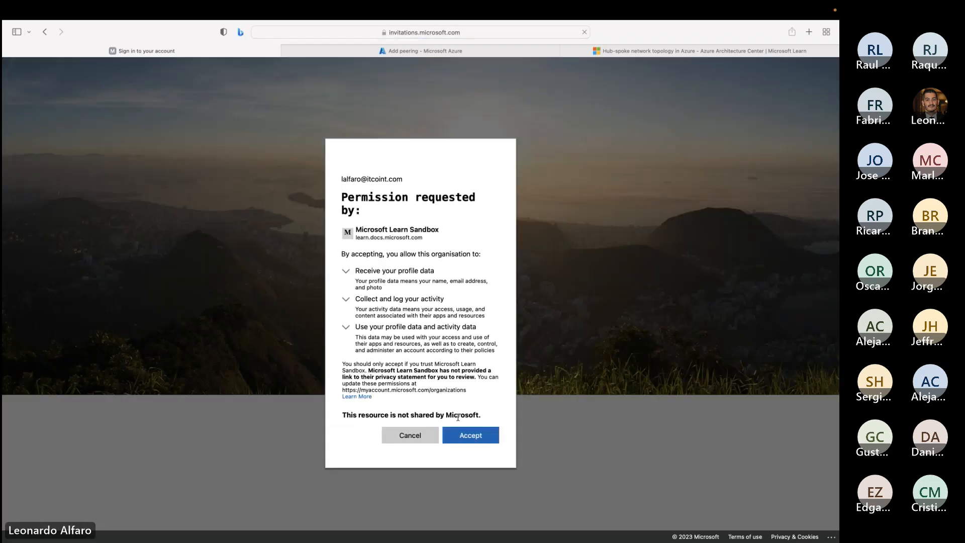
click(472, 435)
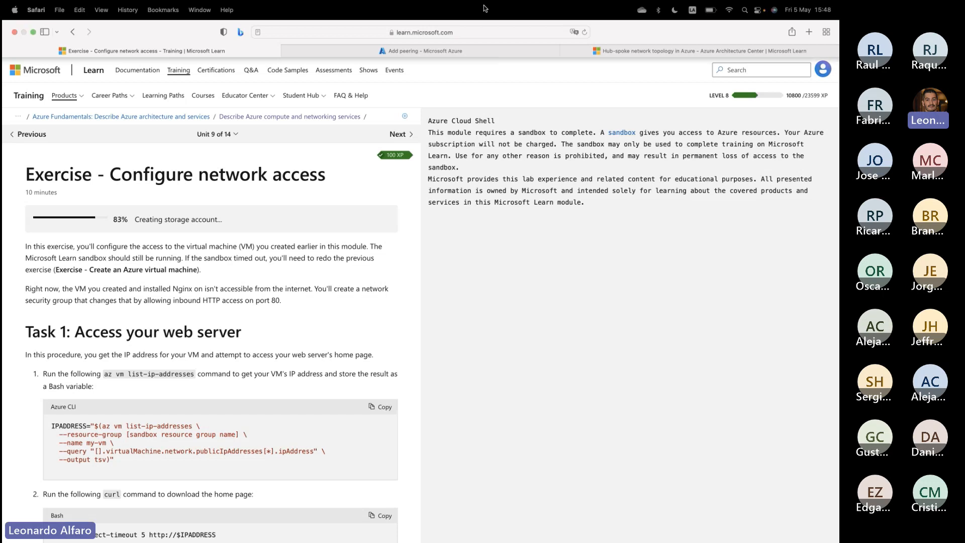
- Copy the exercise page's web address, switch to the Teams meeting and post the link in the meeting chat
click(480, 32)
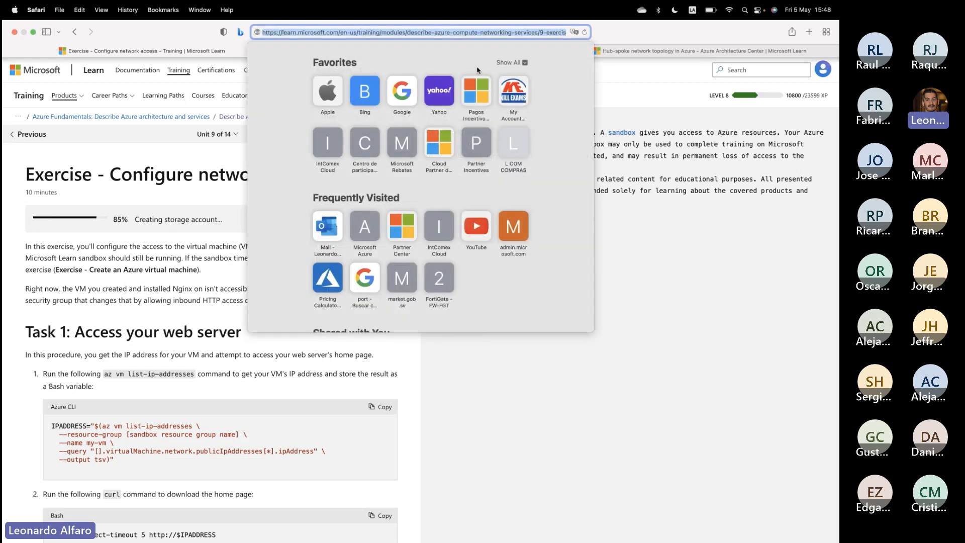
click(681, 304)
key(ctrl+Left)
key(ctrl+Right)
key(ctrl+Right)
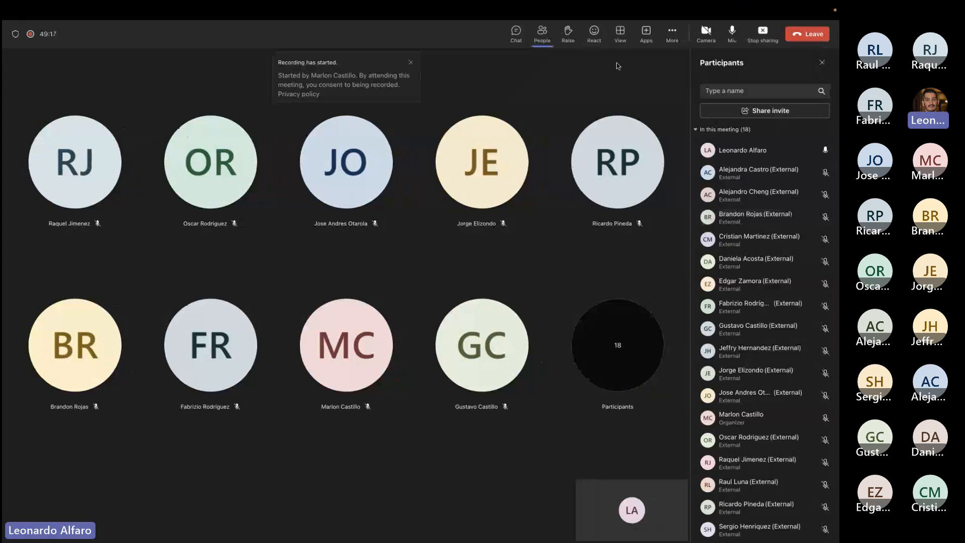
click(515, 33)
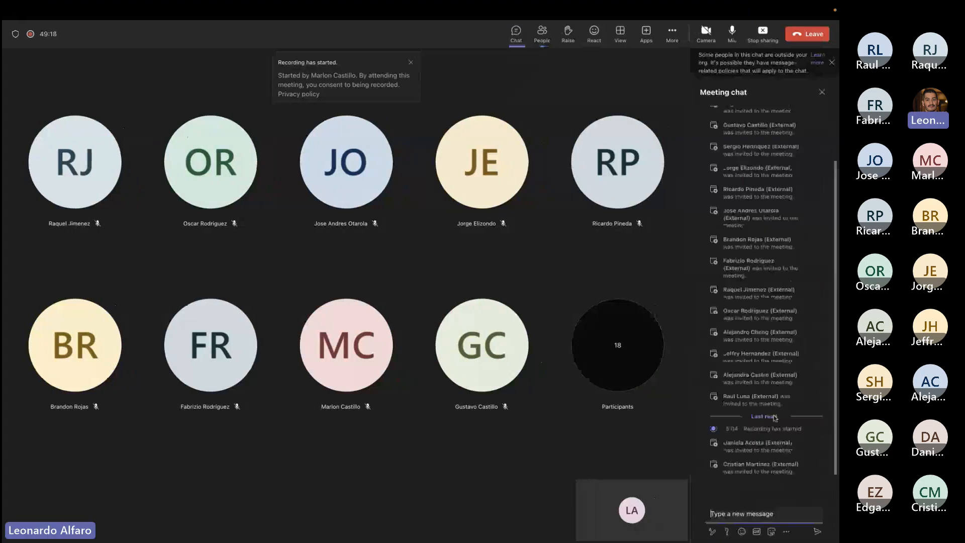
text(https://learn.microsoft.com/en-us/training/modules/describe-azure-compute-networking-services/9-exercise-configure-network-access)
key(Return)
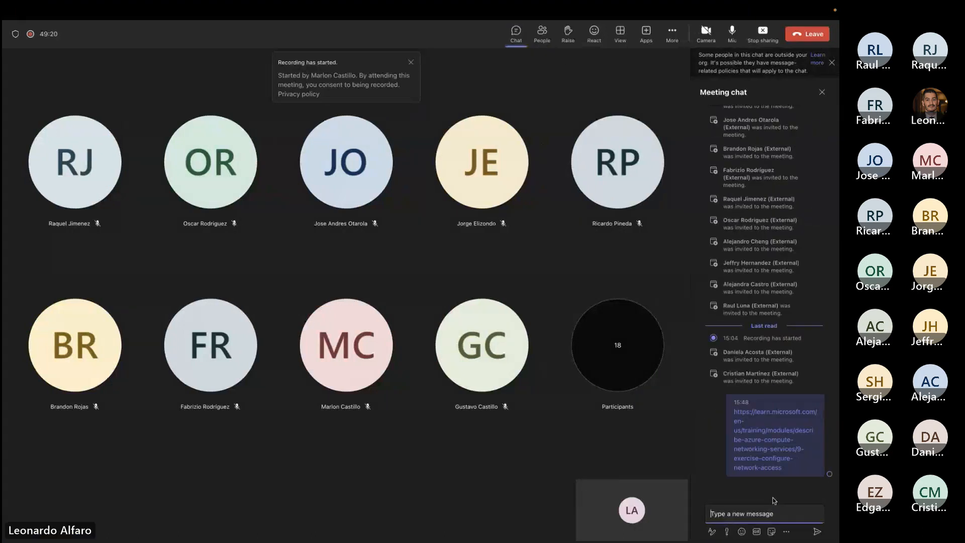
- Return to the exercise in Safari, start the sandbox sign-in with the already signed-in account and open the blocked sign-in pop-up
key(ctrl+Left)
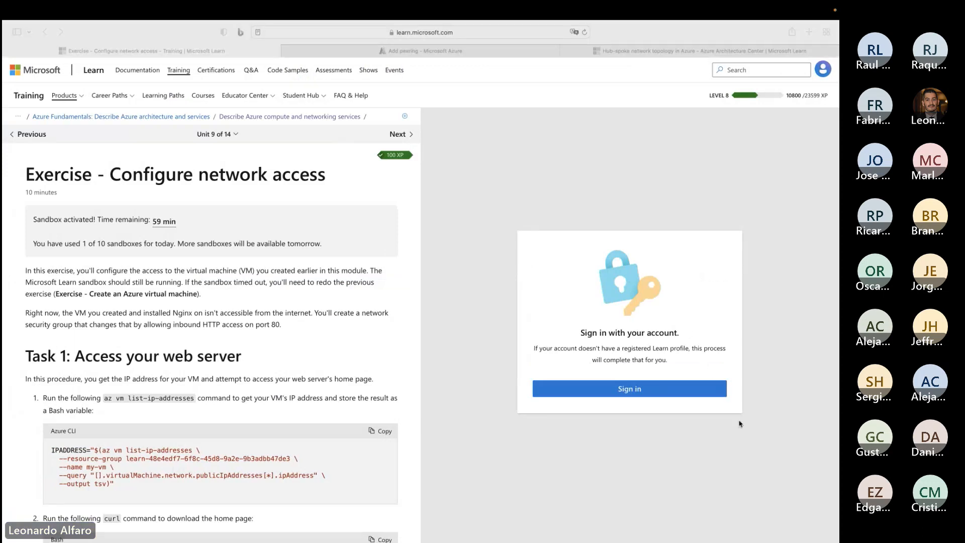
click(605, 390)
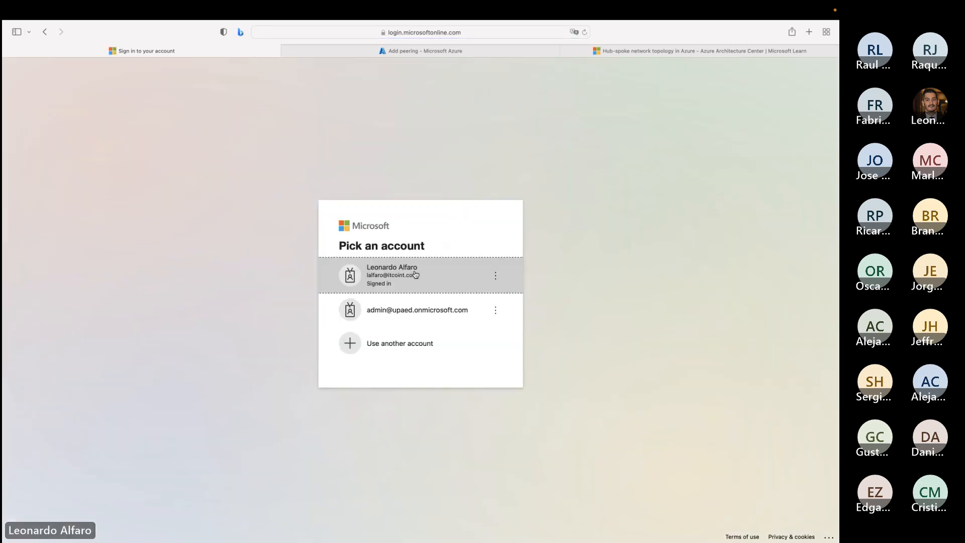
click(414, 273)
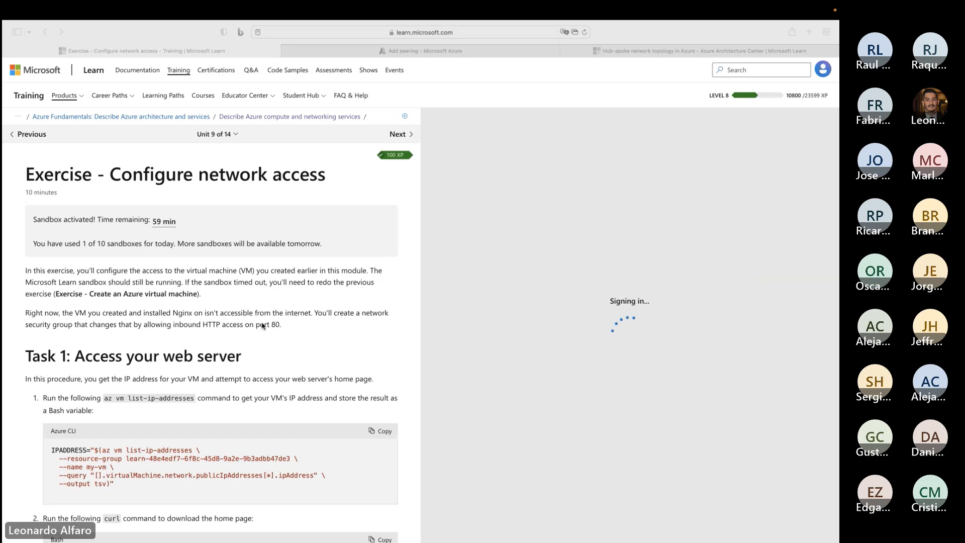
click(635, 322)
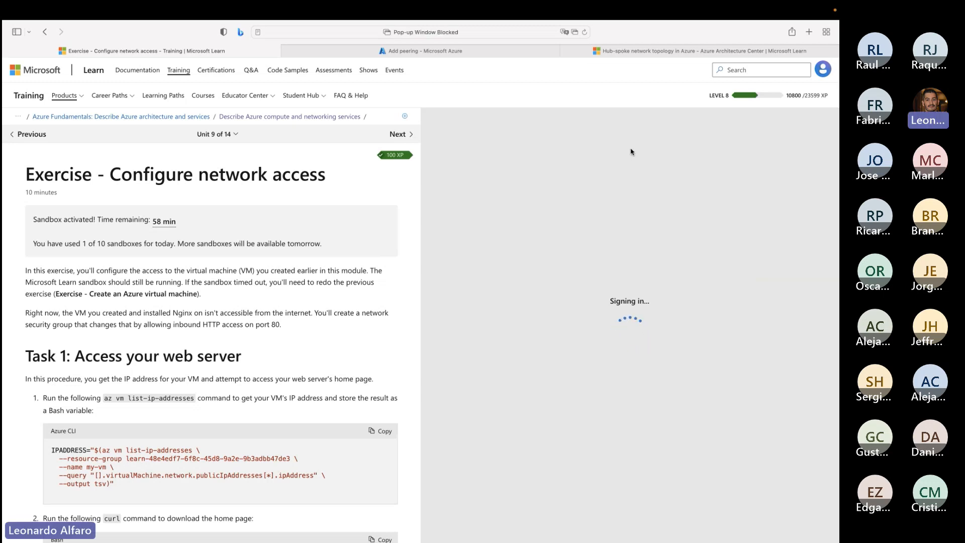
click(585, 32)
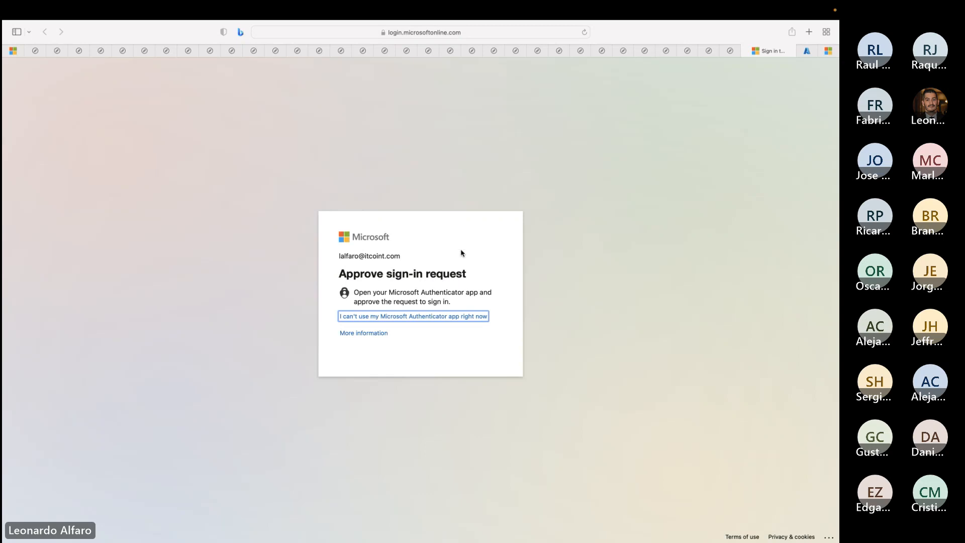
- Close all the blank pop-up tabs and return to the exercise page
click(58, 51)
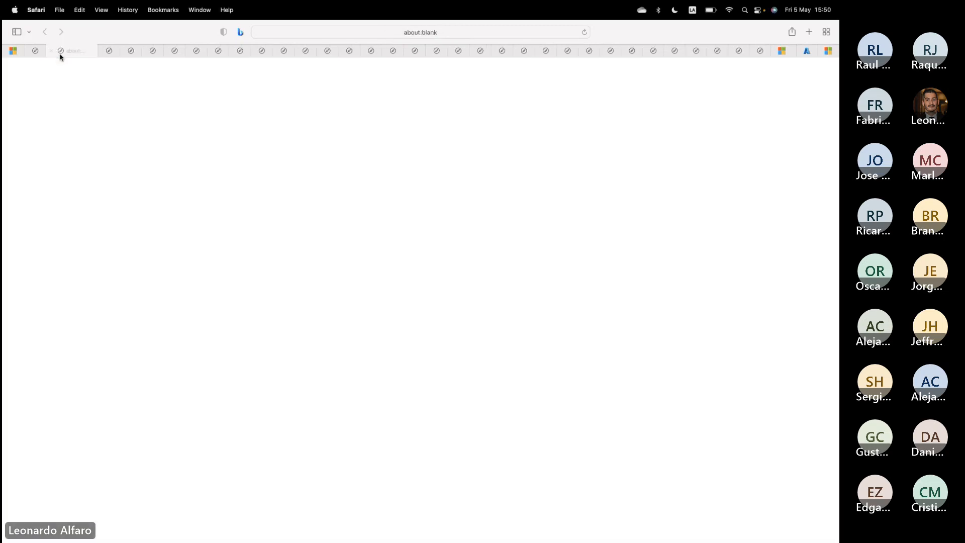
click(53, 51)
click(53, 51)
click(54, 51)
click(54, 51)
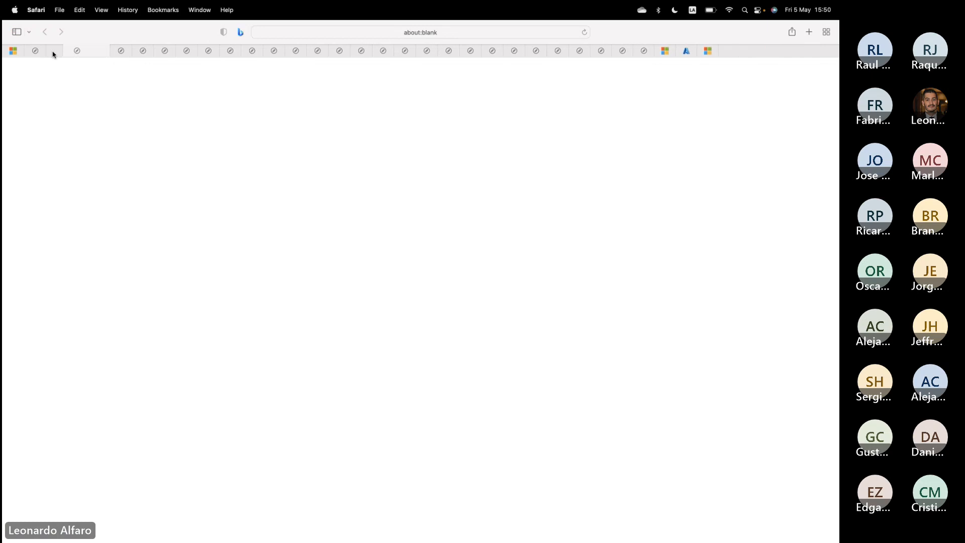
click(53, 51)
click(54, 51)
click(53, 51)
click(53, 51)
click(53, 51)
click(54, 51)
click(53, 51)
click(53, 51)
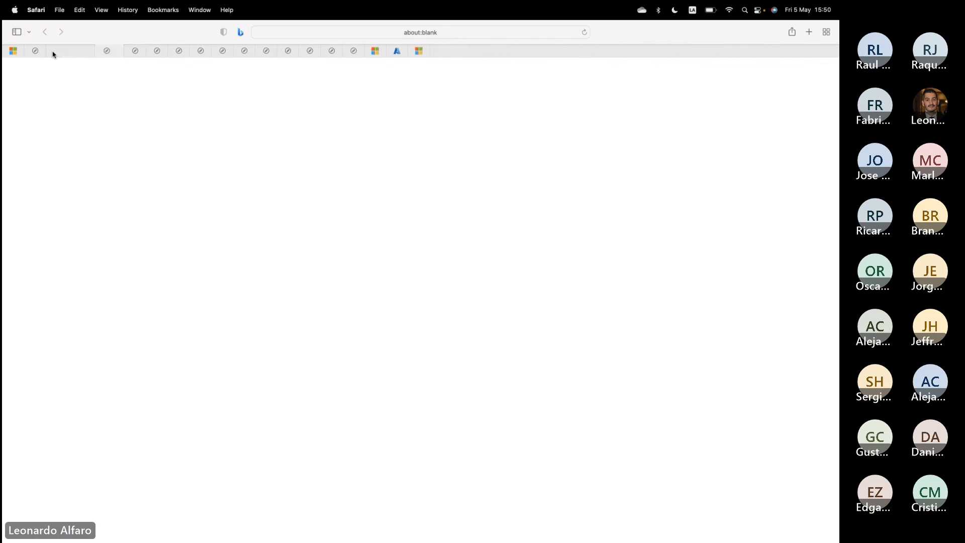
click(53, 52)
click(53, 51)
click(53, 51)
click(53, 52)
click(53, 51)
click(54, 52)
click(53, 51)
click(53, 51)
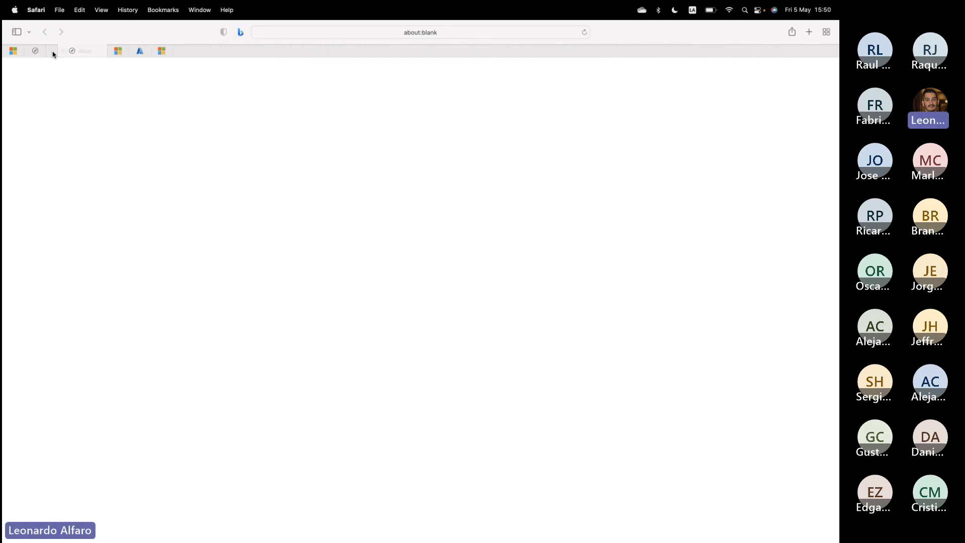
click(53, 51)
click(53, 51)
click(34, 51)
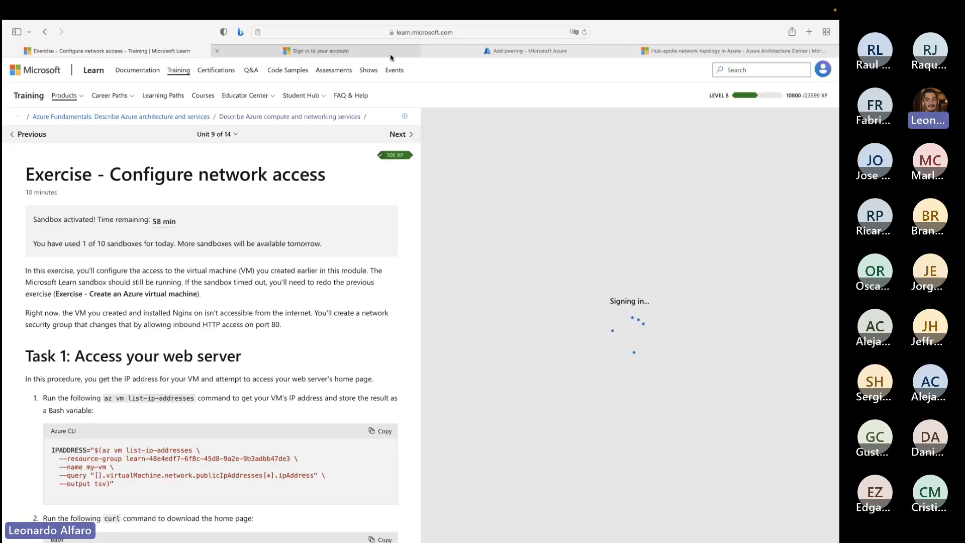
- On the account sign-in page, choose another verification option and request a new approval through the Microsoft Authenticator app
click(224, 54)
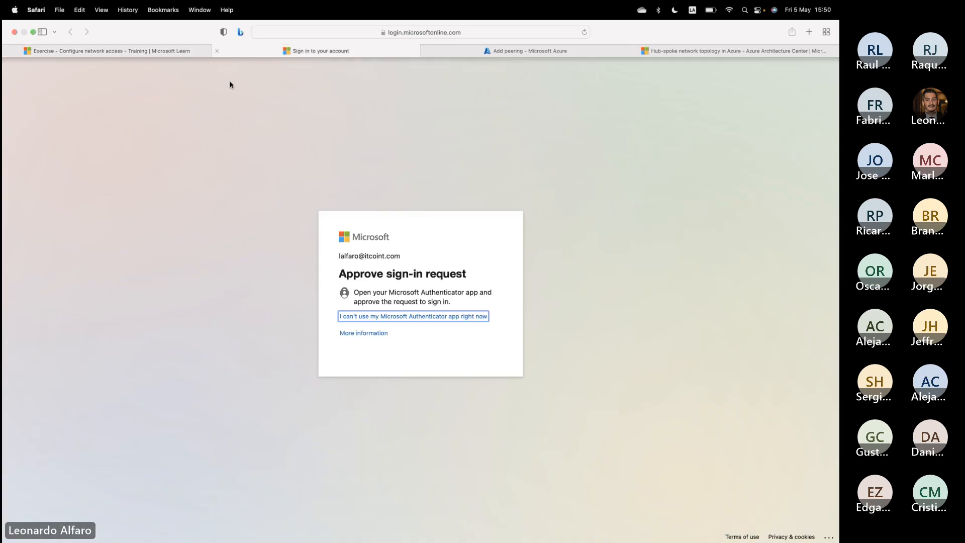
click(388, 316)
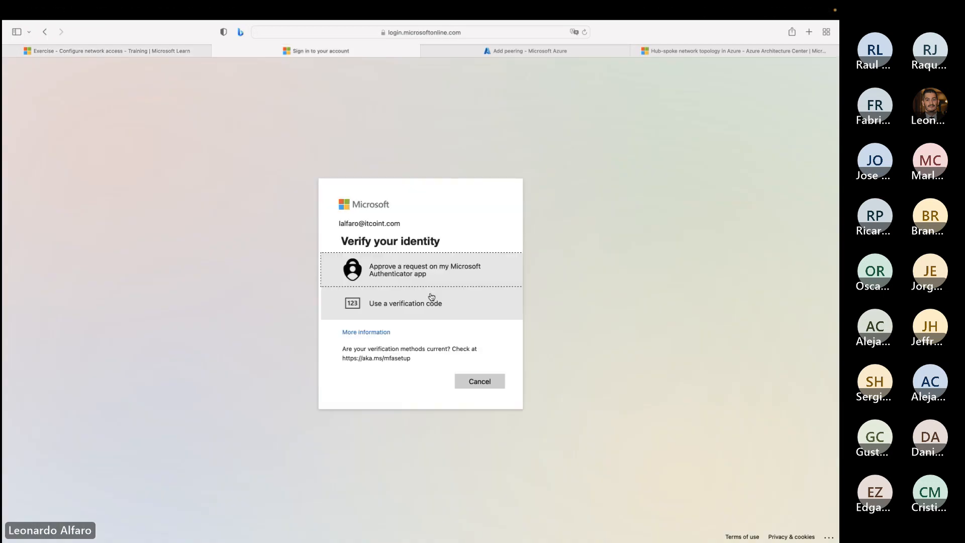
click(407, 275)
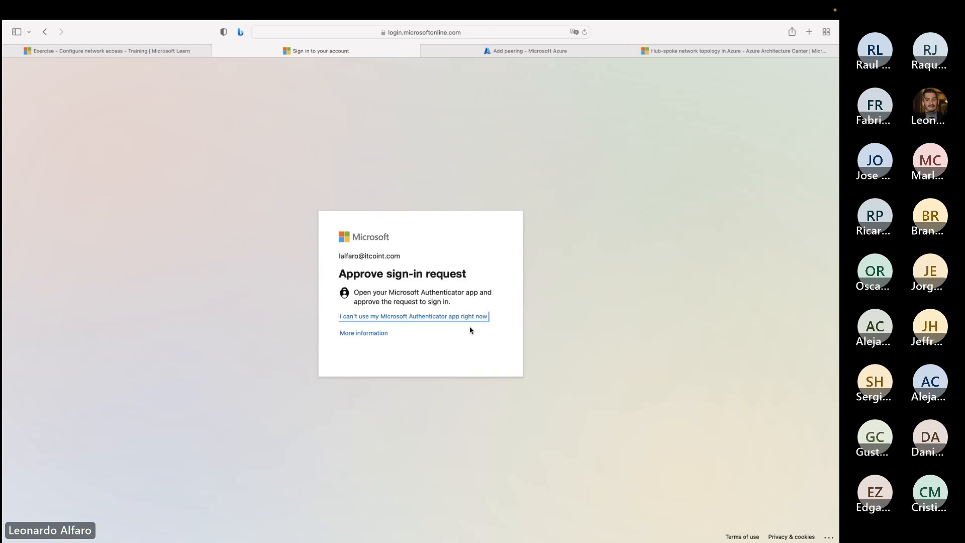
- Check the pending sign-in page, return to the exercise and sign out of the current Microsoft Learn account
click(218, 51)
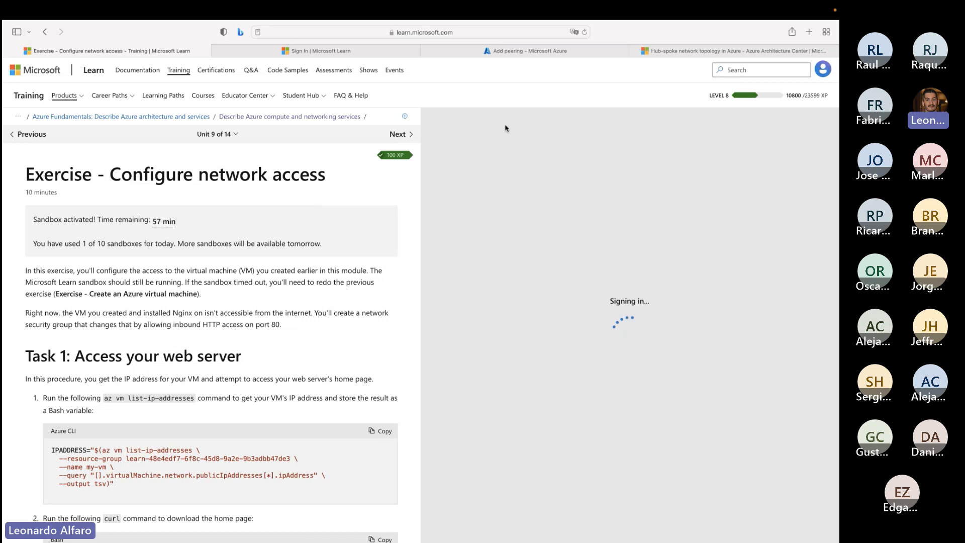
click(373, 51)
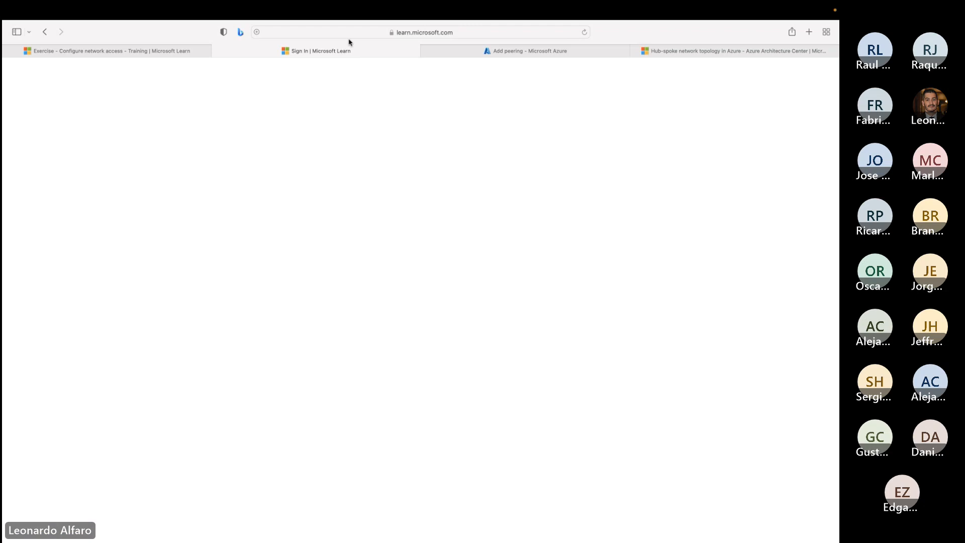
click(201, 52)
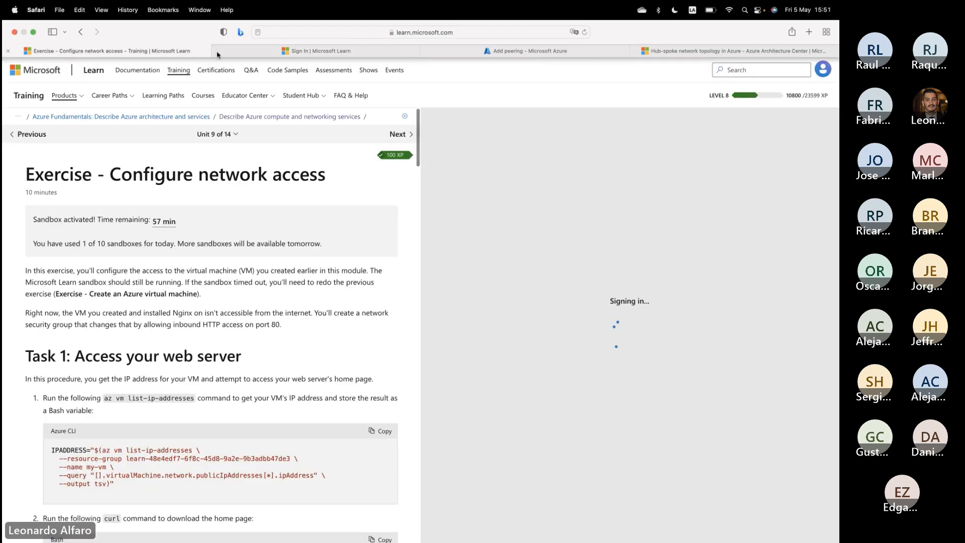
click(823, 68)
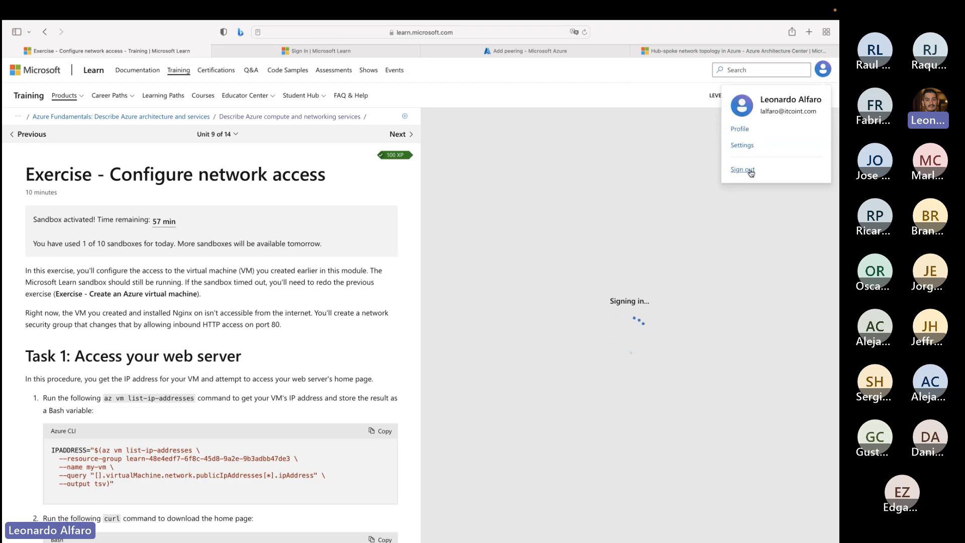
click(442, 211)
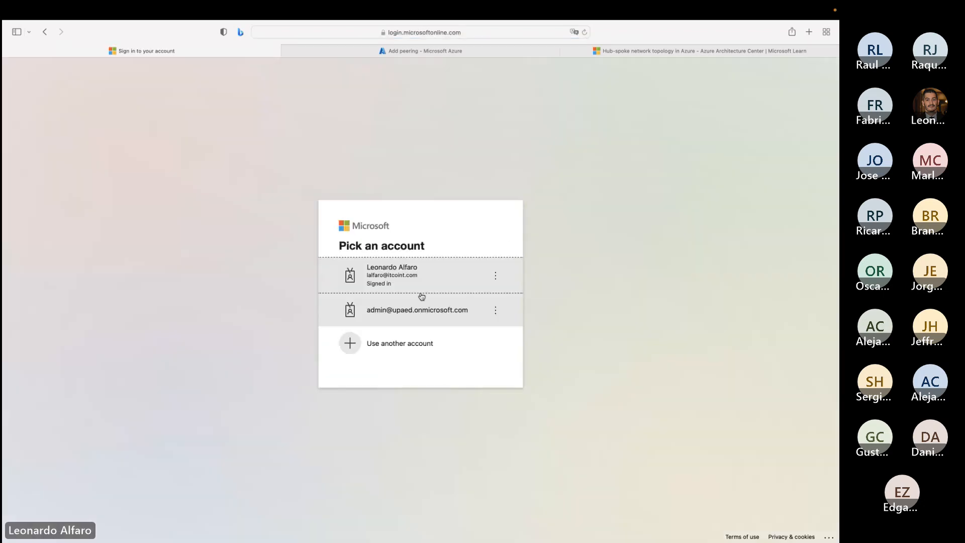
- Choose to use another account, enter the personal Hotmail address, dismiss the saved-password autofill and continue the sign-in
click(424, 268)
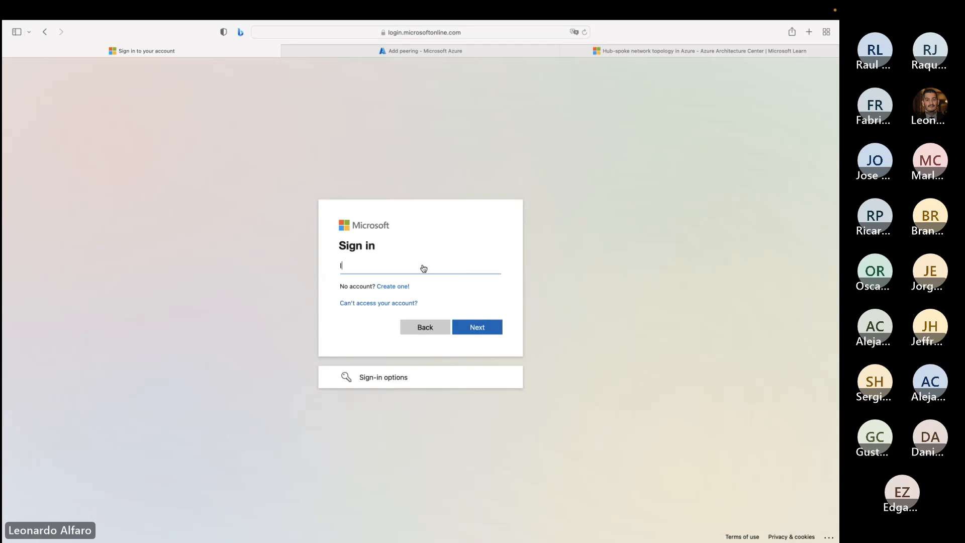
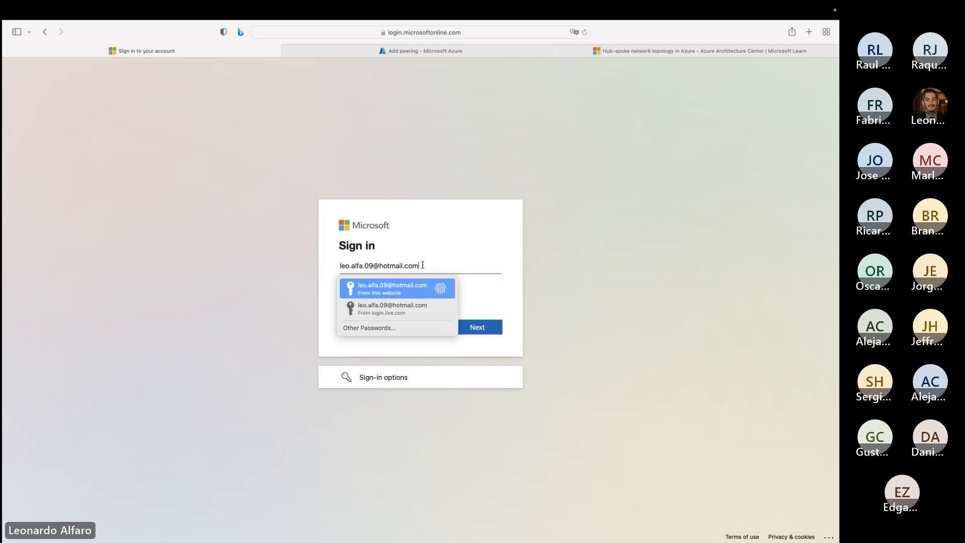
key(Return)
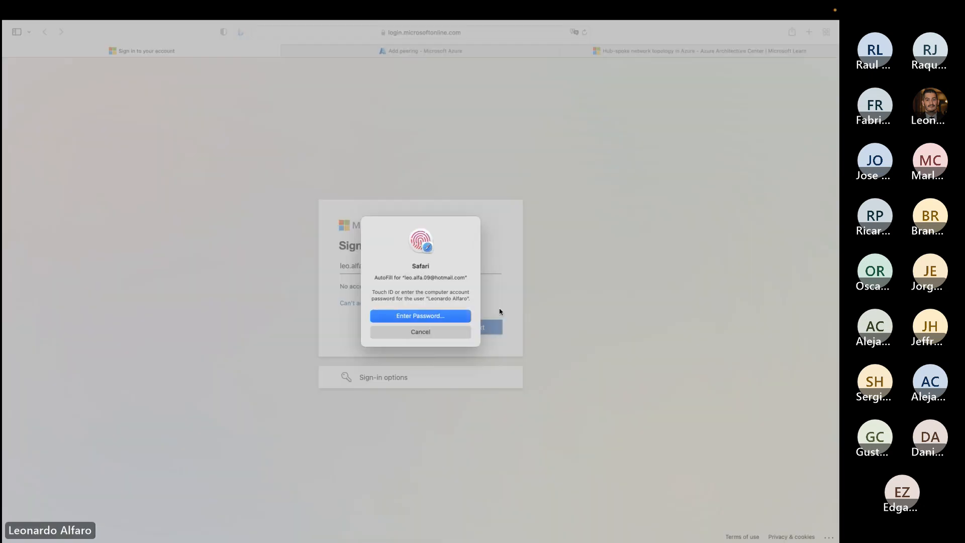
click(438, 332)
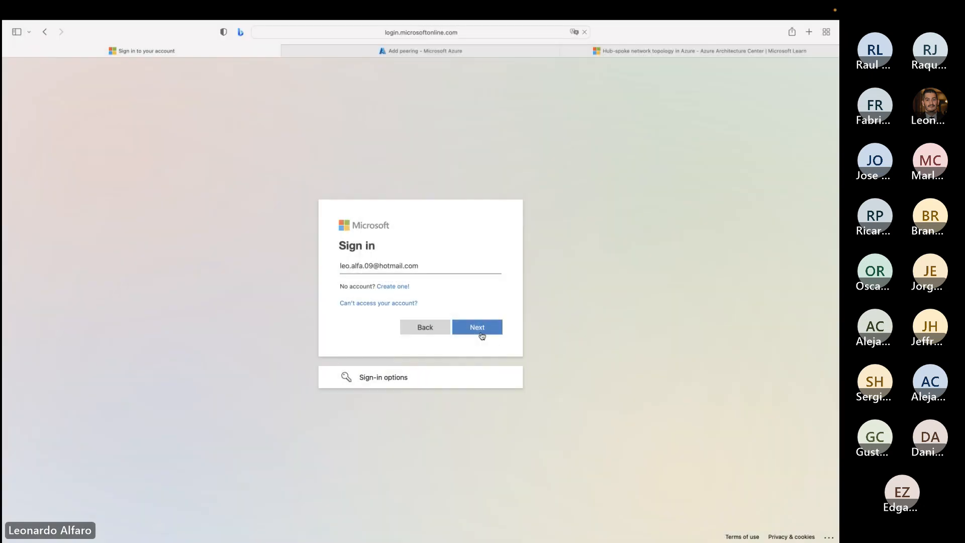
click(479, 332)
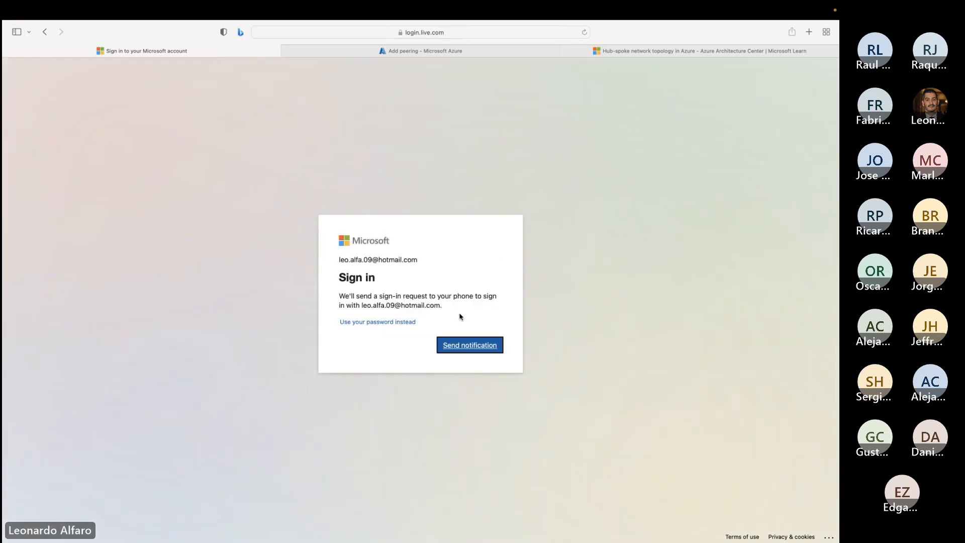
- Send the sign-in approval notification to the phone and agree to stay signed in
click(454, 346)
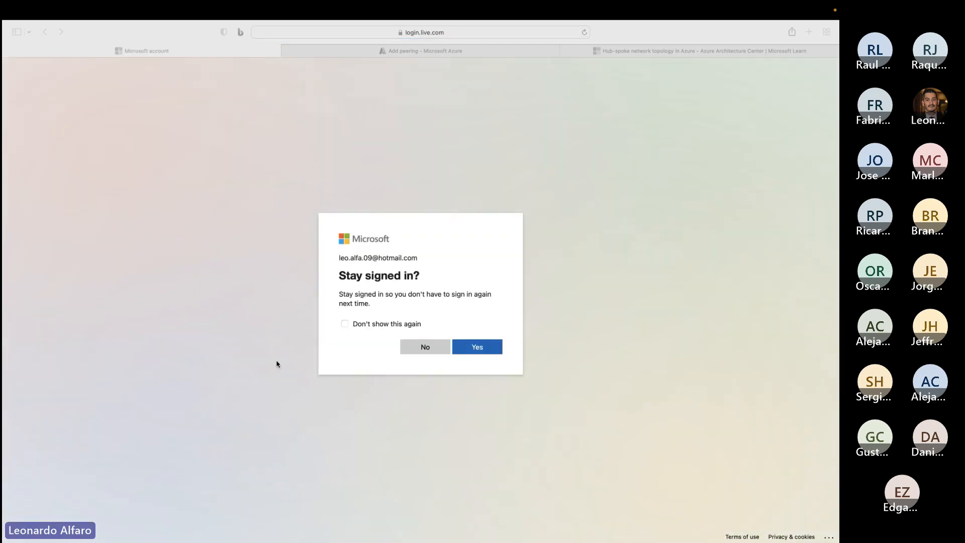
click(491, 352)
click(475, 347)
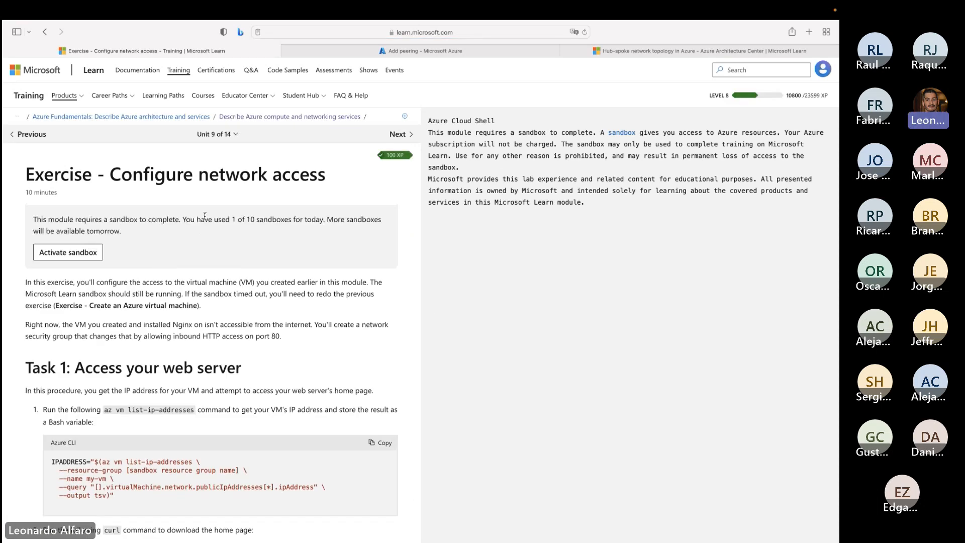
- Activate a new sandbox in place of the already active one and start the review of Microsoft Learn's permissions
click(86, 250)
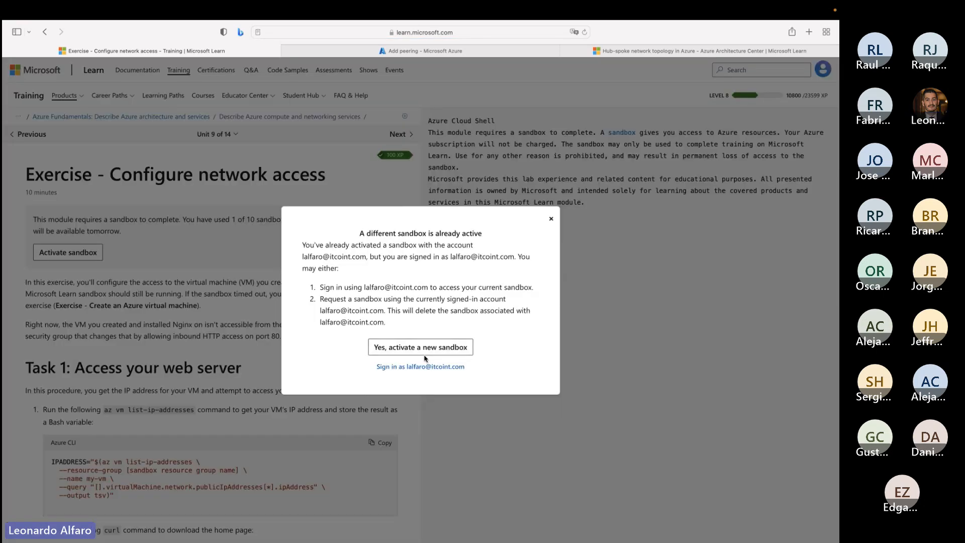
click(414, 350)
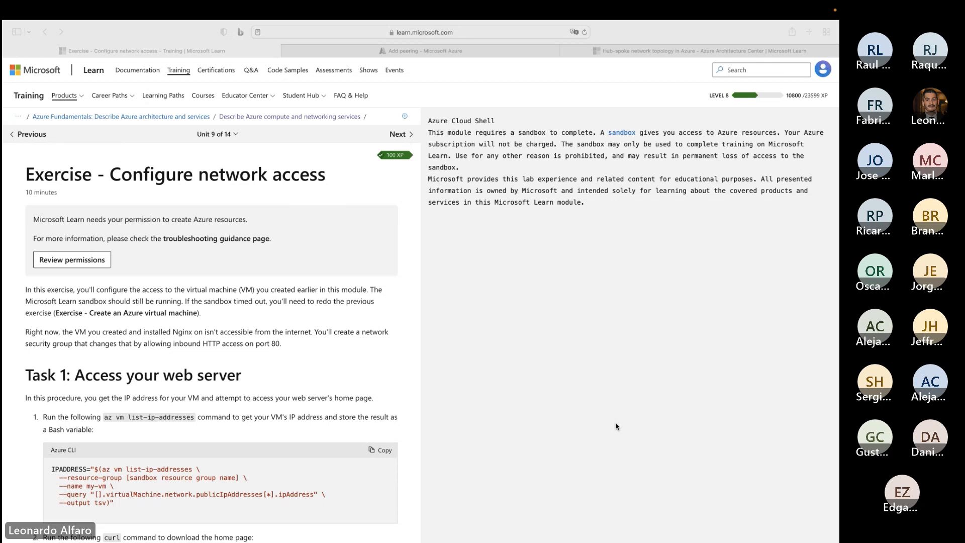
click(77, 260)
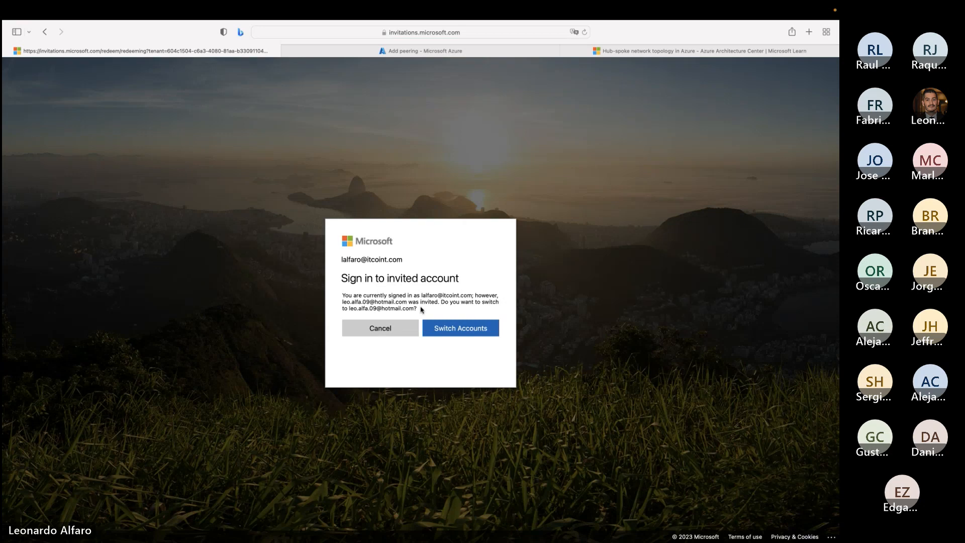
- Try to switch to the invited account, go back to the invitation and grant the sandbox its permissions
click(448, 326)
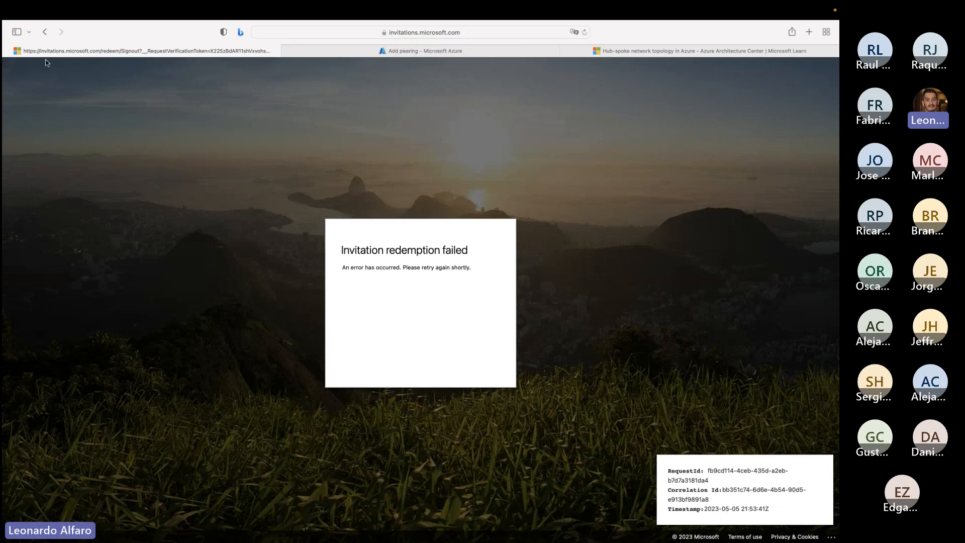
click(45, 32)
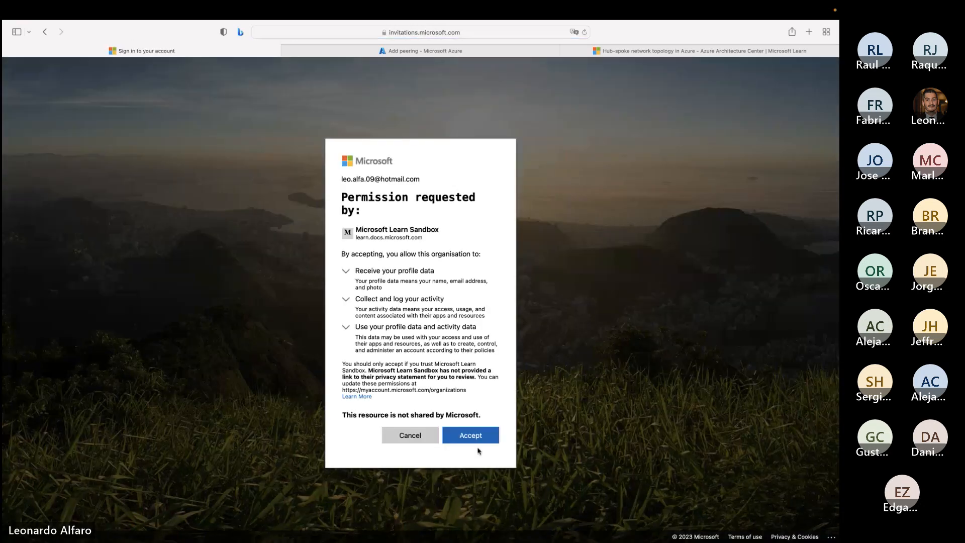
click(478, 437)
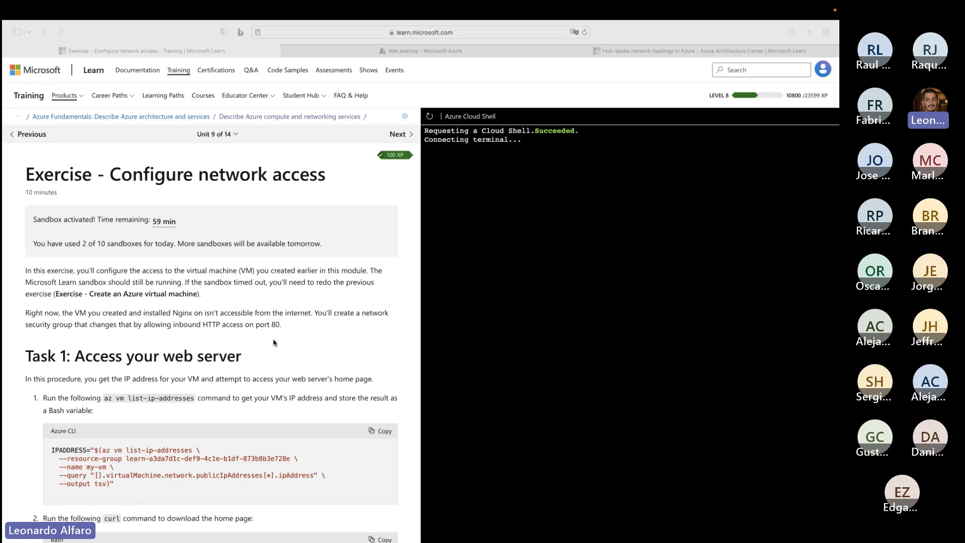
- Skim the exercise instructions from Task 1 through Task 4 and return to the first Azure CLI command
scroll(261, 377, down, 1)
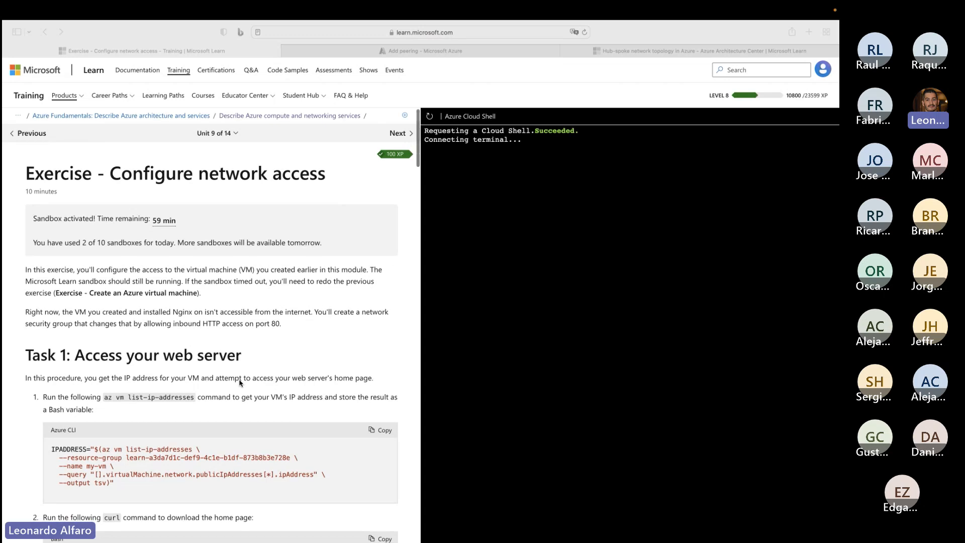
scroll(239, 383, down, 10)
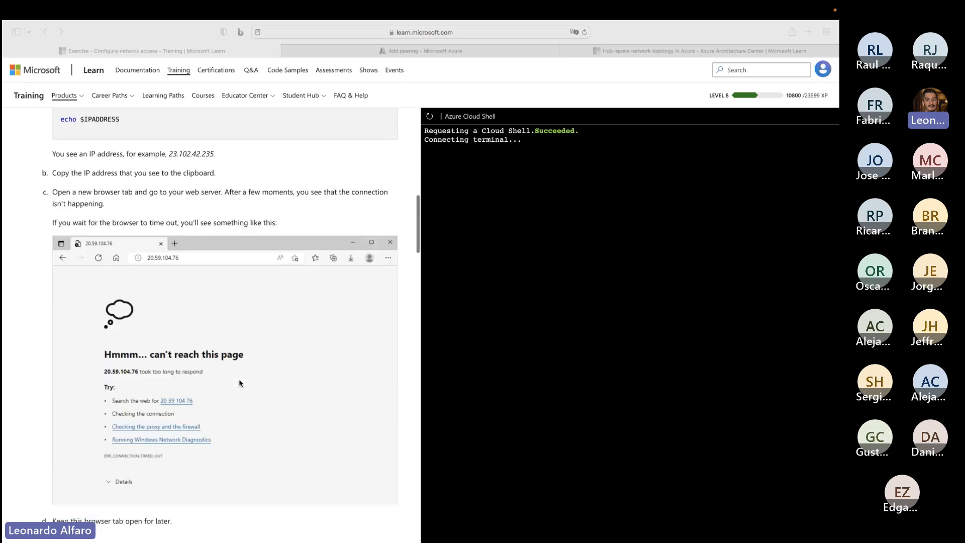
scroll(239, 383, down, 15)
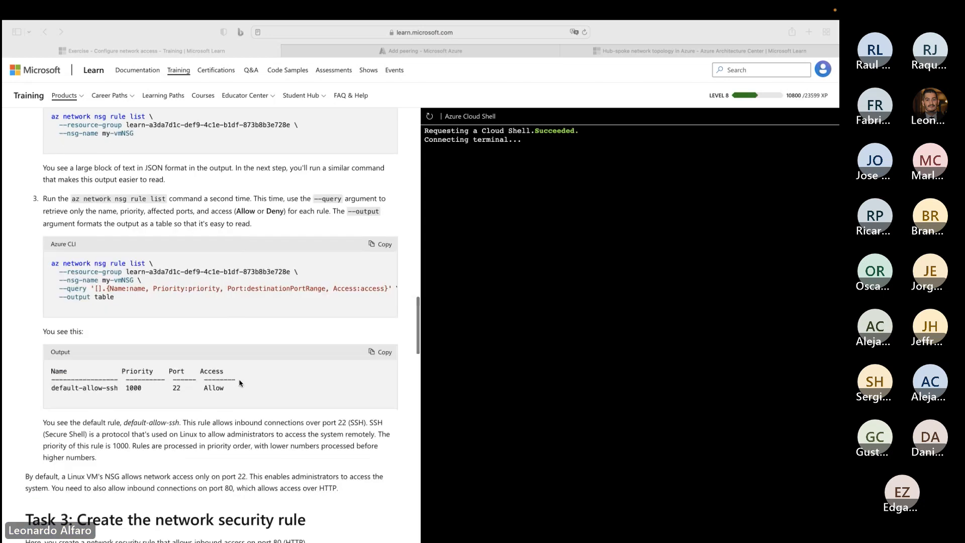
scroll(240, 383, down, 15)
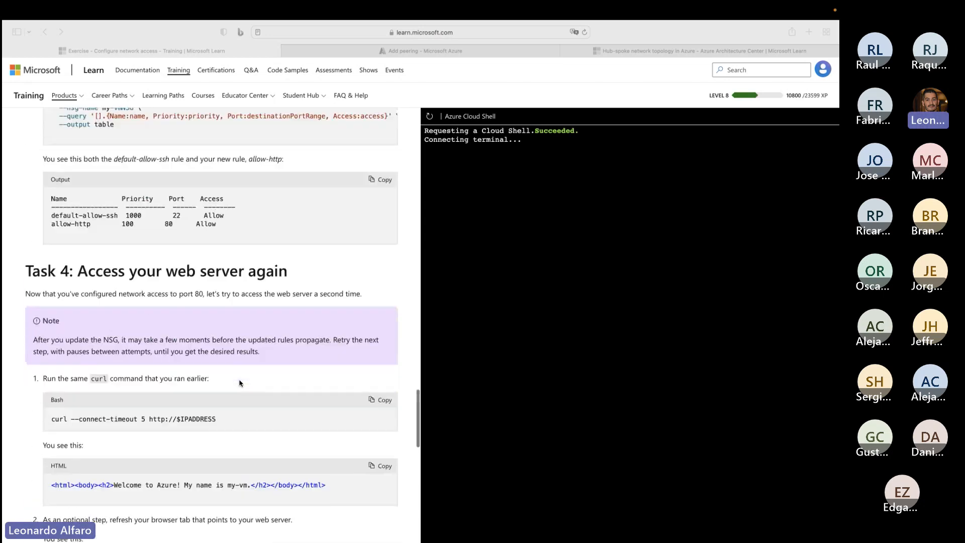
scroll(239, 383, up, 20)
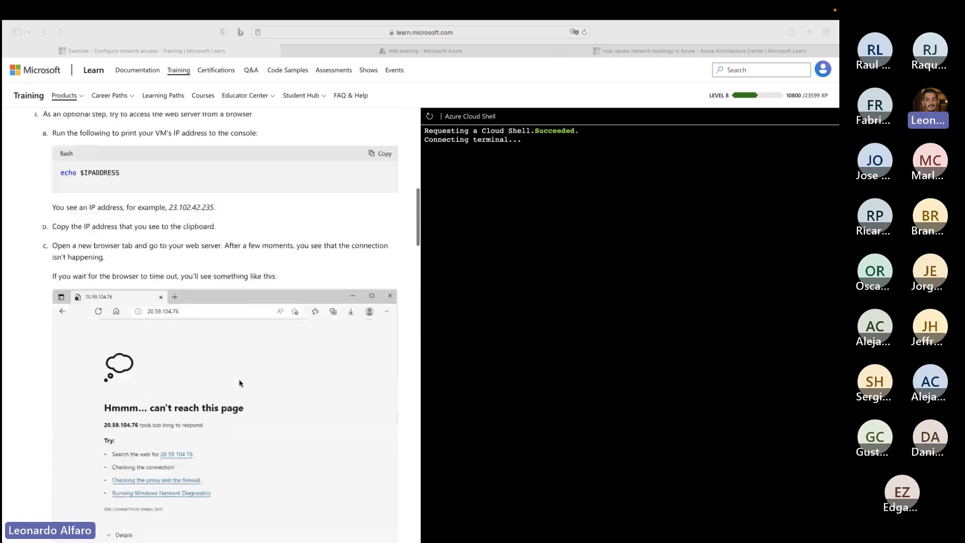
scroll(240, 383, up, 8)
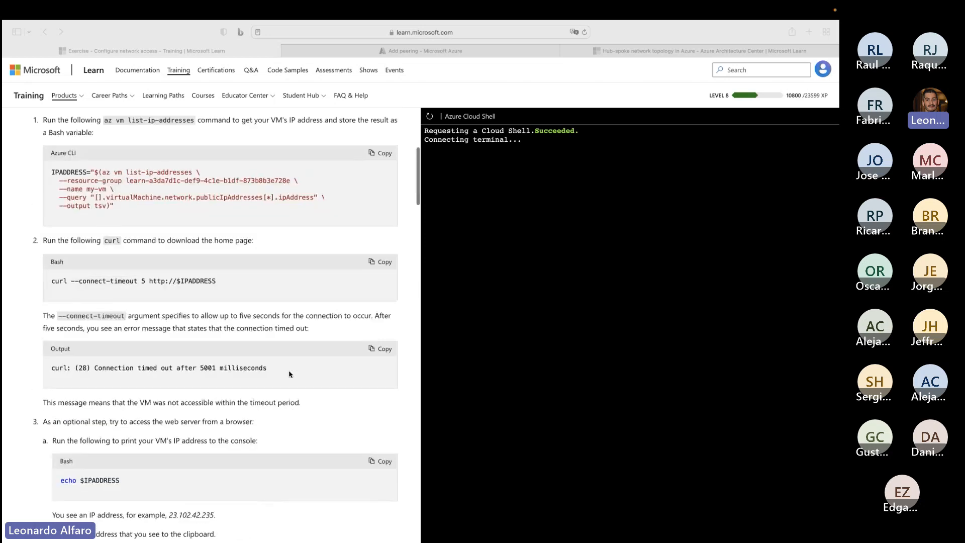
scroll(289, 374, up, 5)
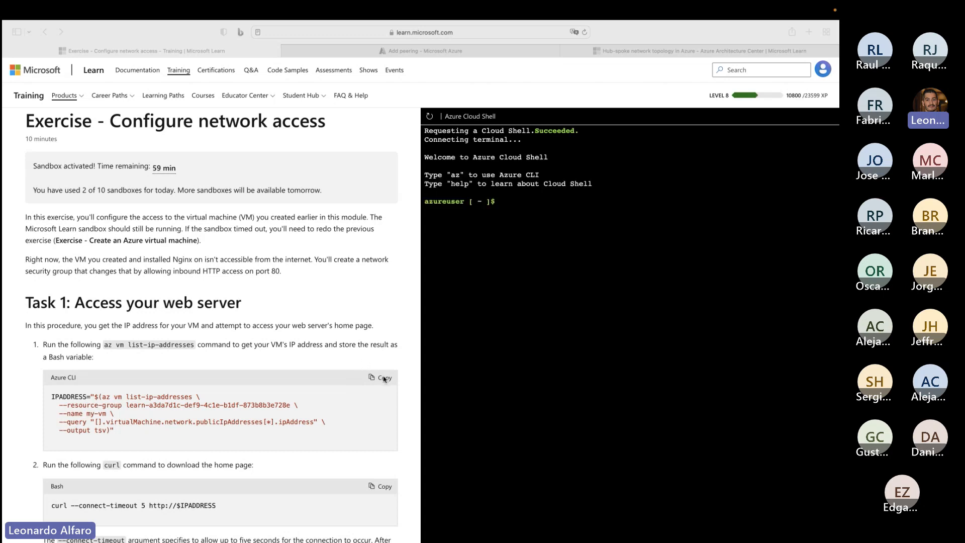
- Copy the Task 1 az vm list-ip-addresses command that stores my-vm's address in IPADDRESS and run it in Cloud Shell
click(157, 398)
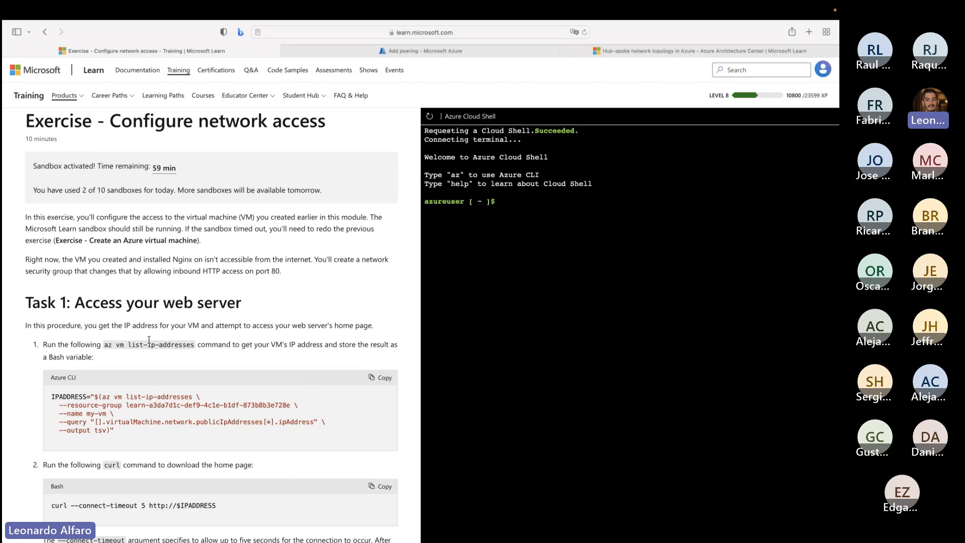
triple_click(129, 345)
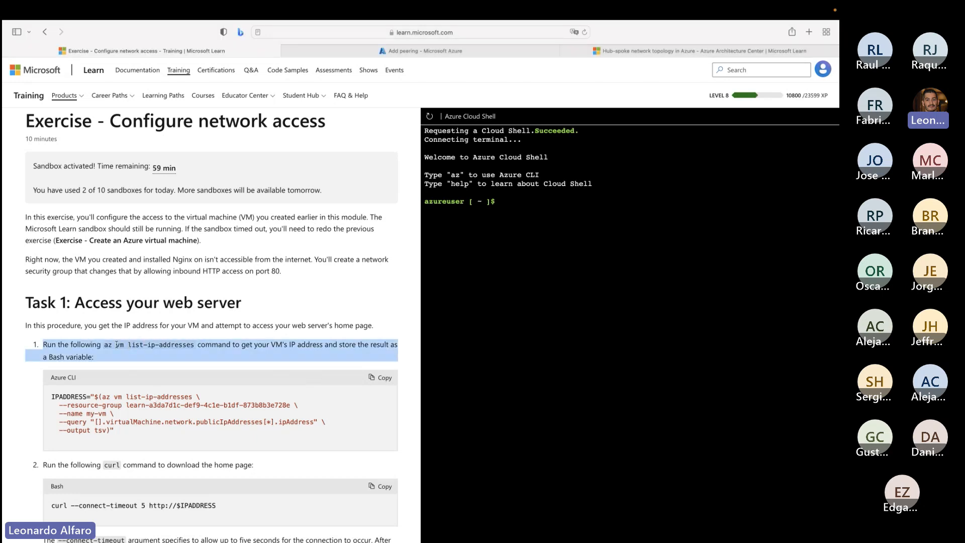
click(116, 345)
drag(105, 345, 187, 343)
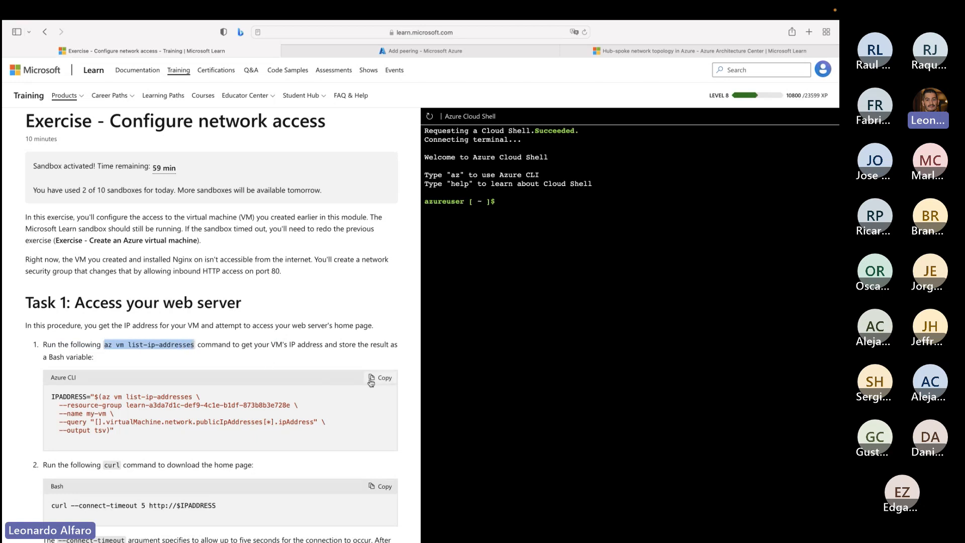
click(371, 381)
click(490, 280)
key(super+v)
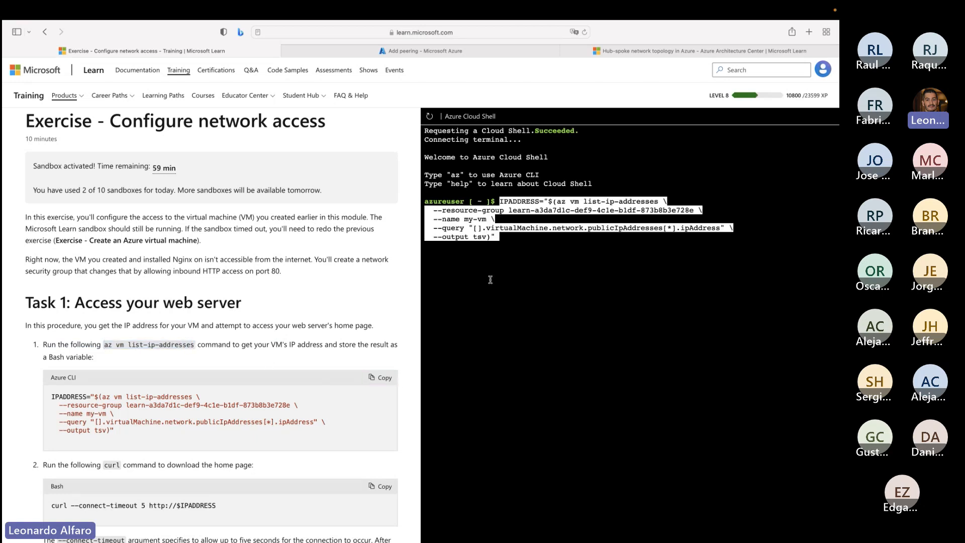
key(Return)
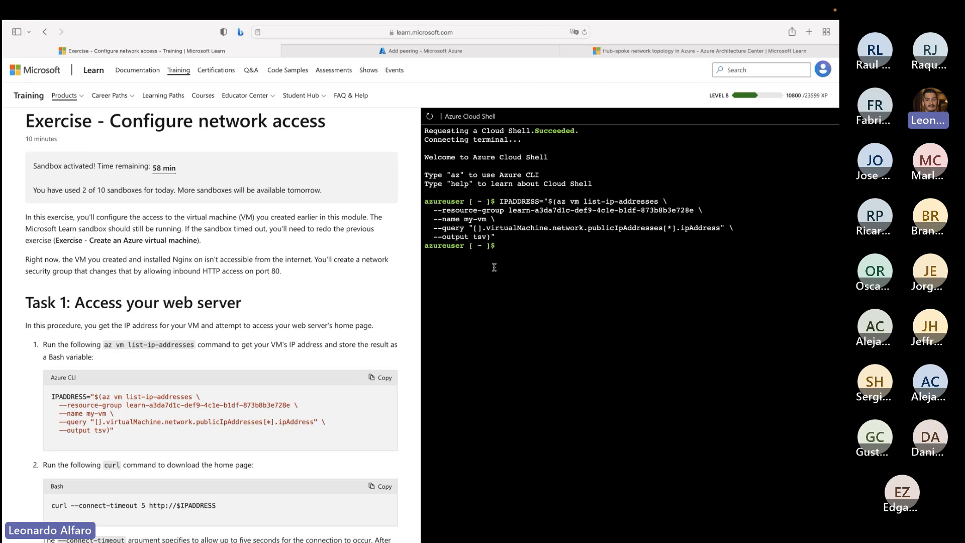
scroll(282, 433, down, 2)
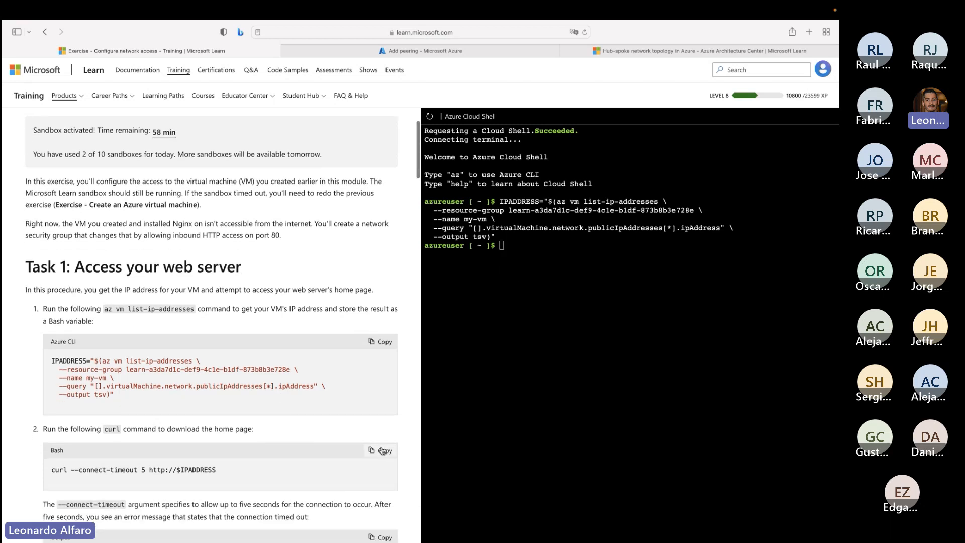
click(383, 451)
click(530, 292)
key(super+v)
key(Return)
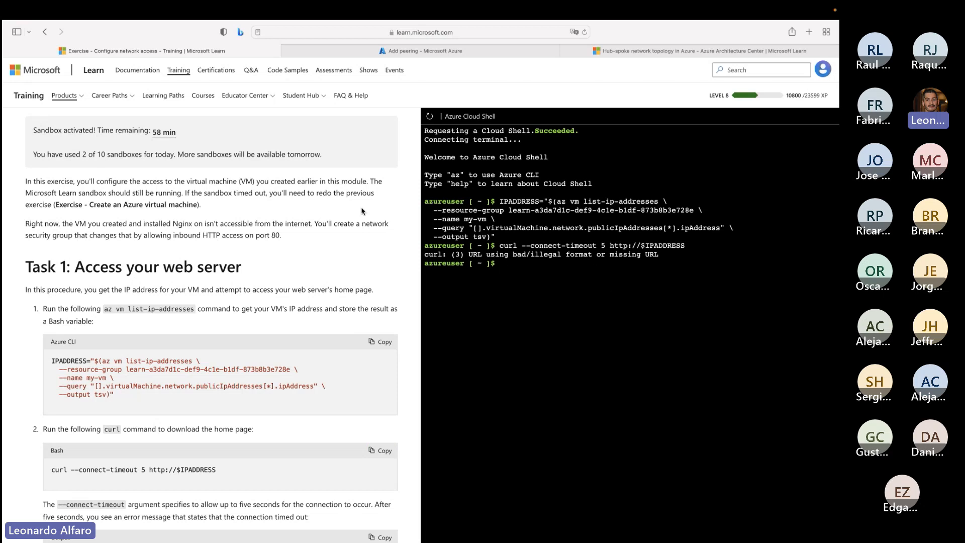
- Copy the exercise page's web address and open the same page in a new browser tab
click(304, 34)
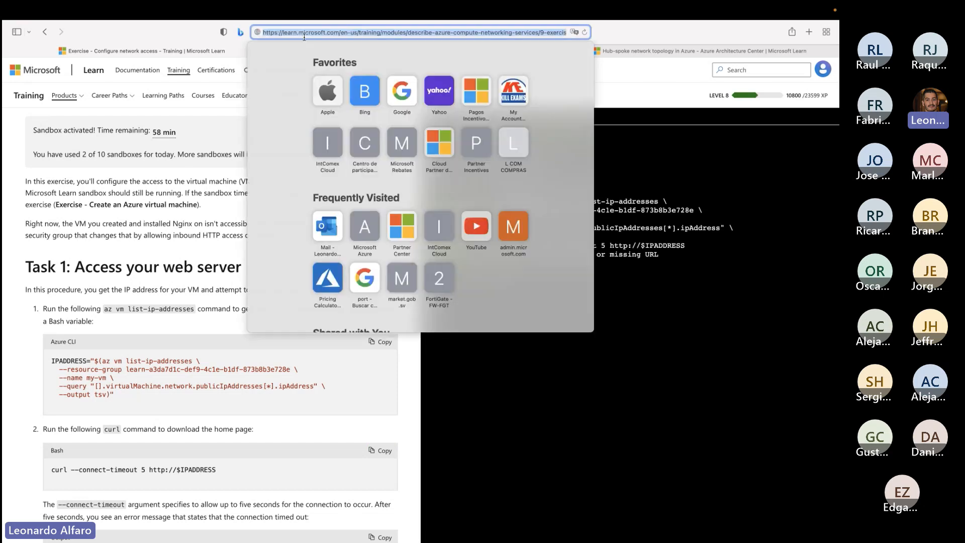
click(811, 32)
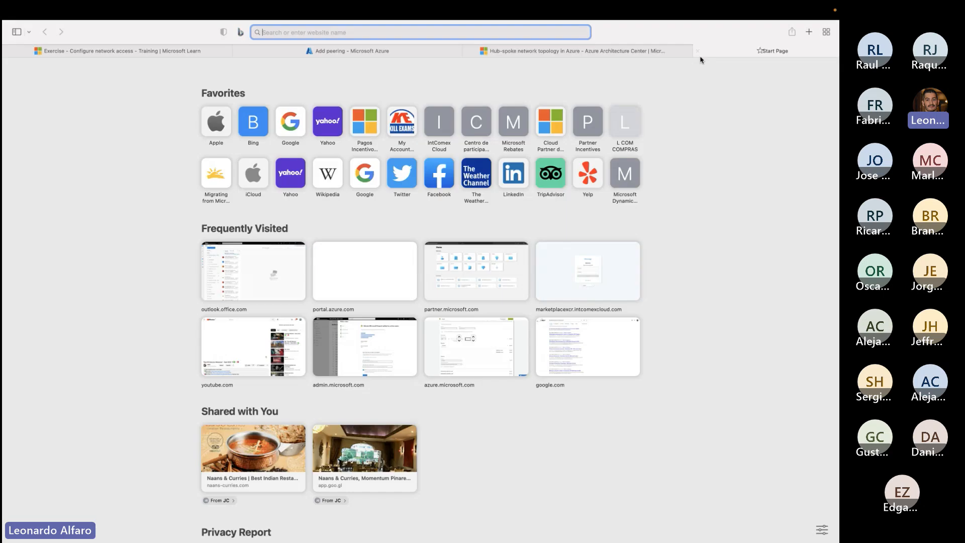
key(super+v)
key(Return)
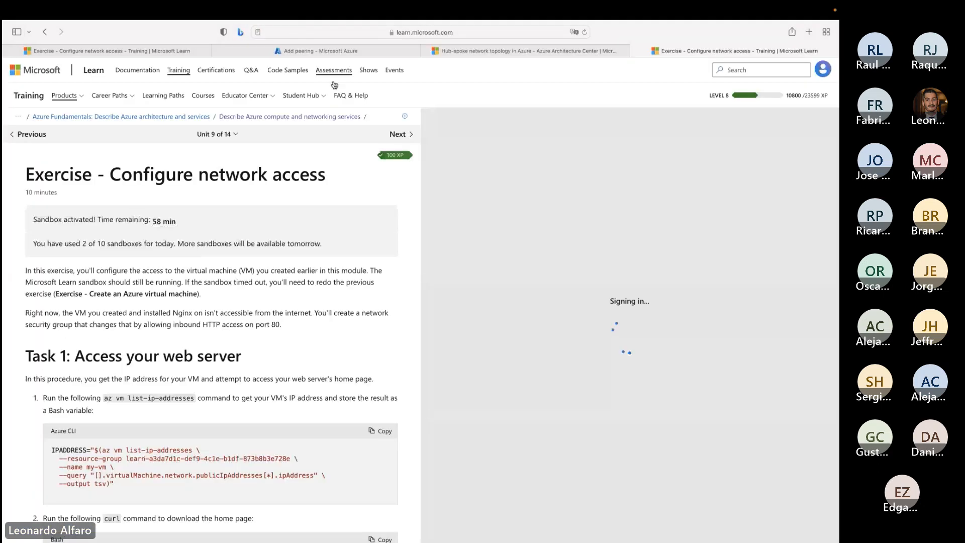
- Open the Describe Azure compute and networking services module overview and go to its "Exercise - Create an Azure Virtual Machine" unit
click(240, 120)
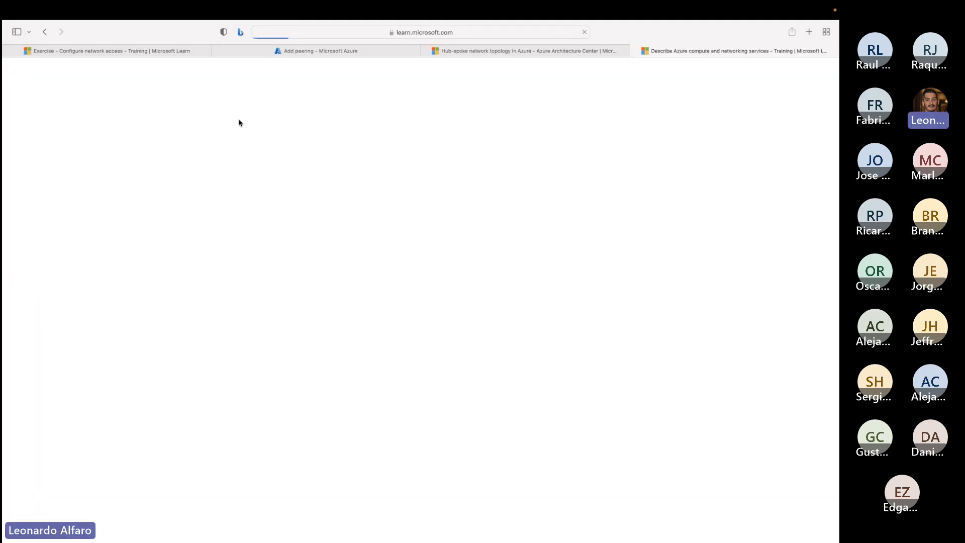
scroll(347, 272, down, 6)
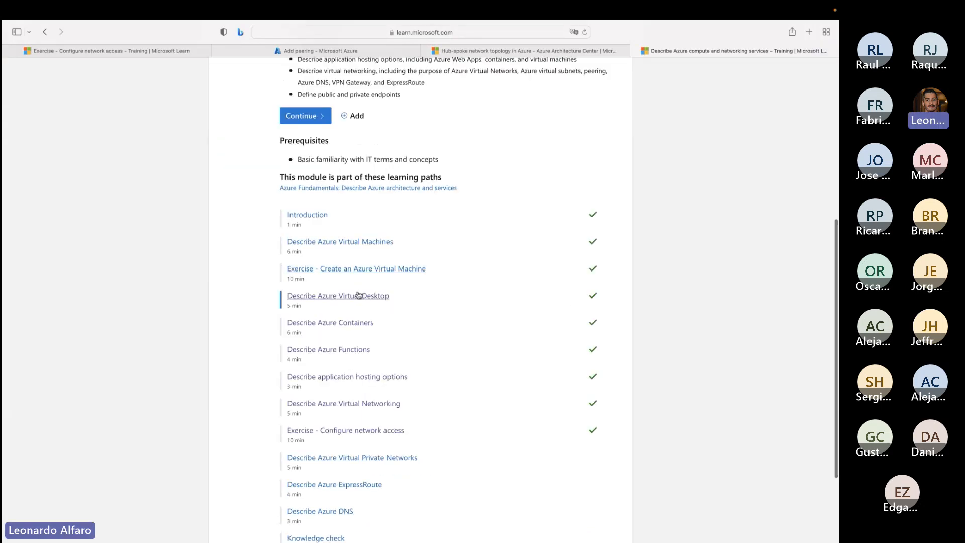
click(358, 270)
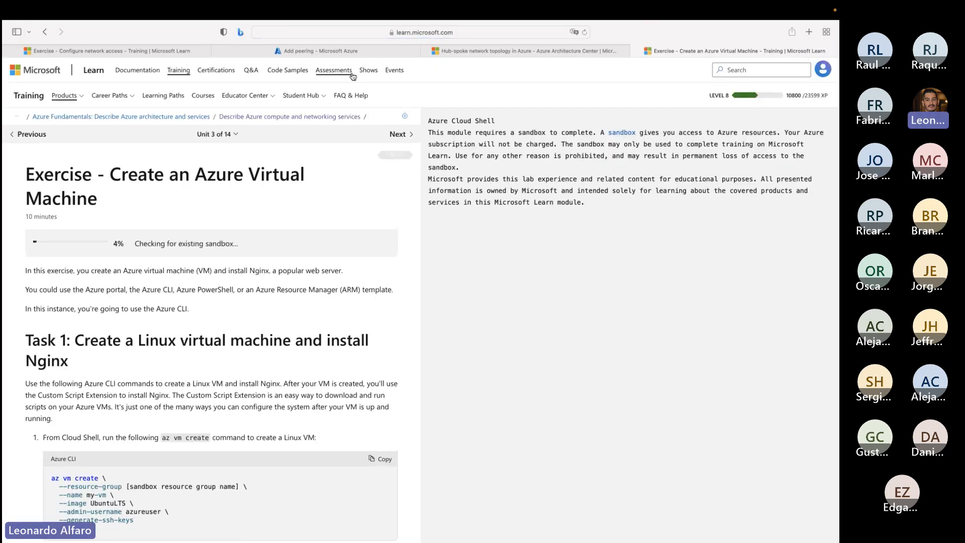
- Select the exercise's web address, check the Microsoft Teams meeting chat for the shared link, and return to the exercise page
key(super+l)
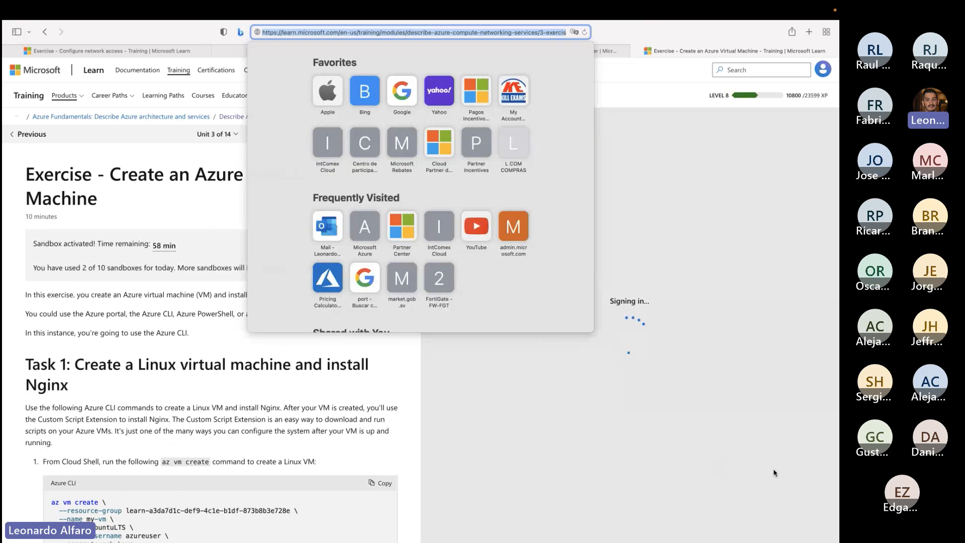
key(ctrl+Right)
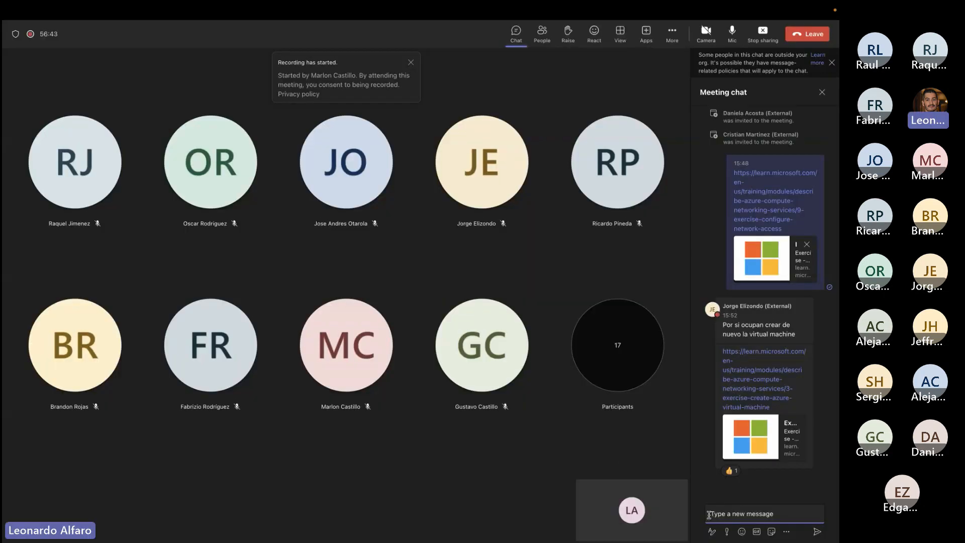
key(ctrl+Left)
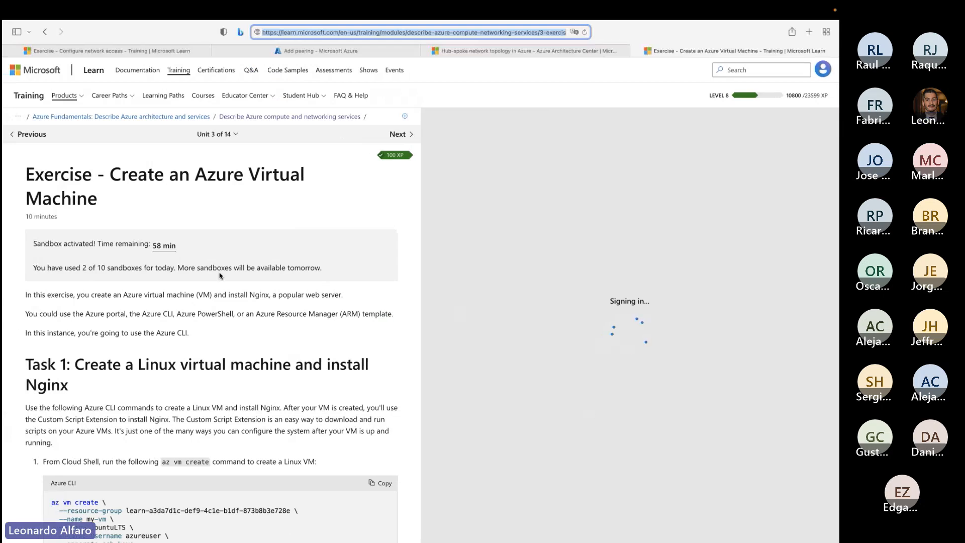
- Copy the Task 1 az vm create command for the UbuntuLTS machine my-vm and run it in Cloud Shell
drag(50, 244, 93, 246)
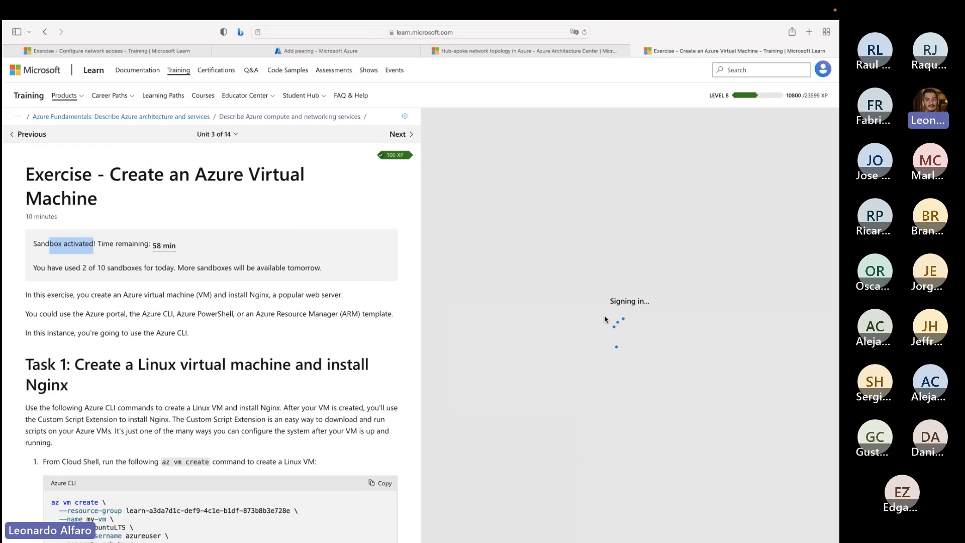
scroll(331, 432, down, 12)
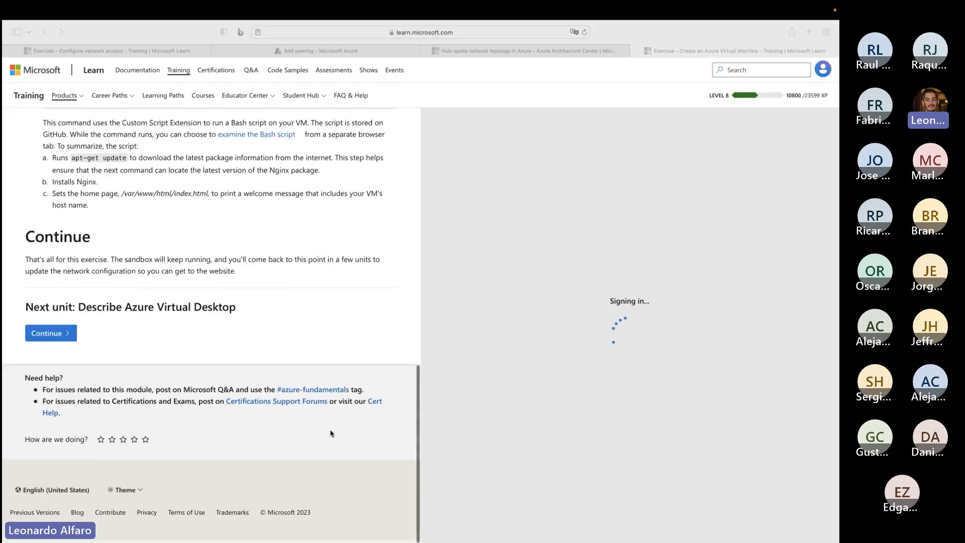
scroll(330, 431, up, 6)
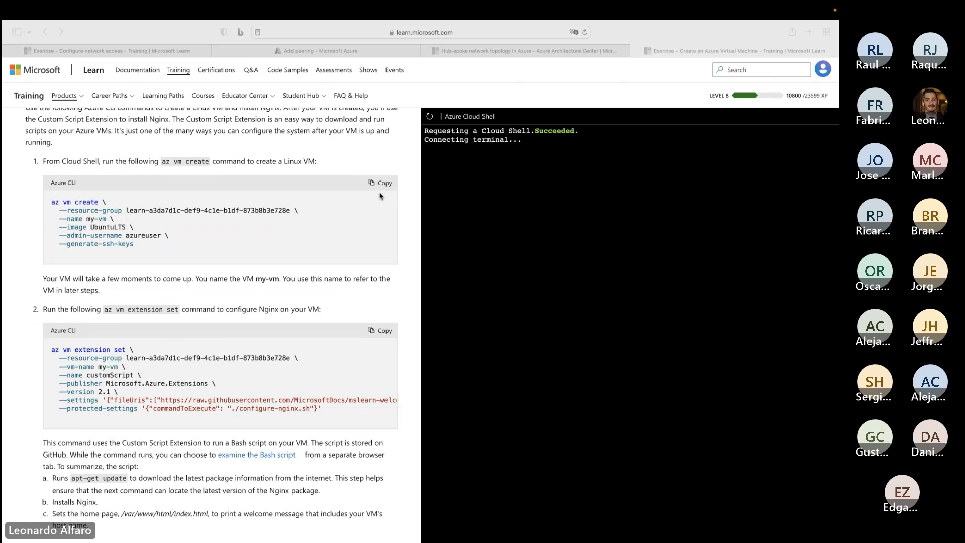
scroll(380, 202, up, 6)
scroll(382, 222, down, 2)
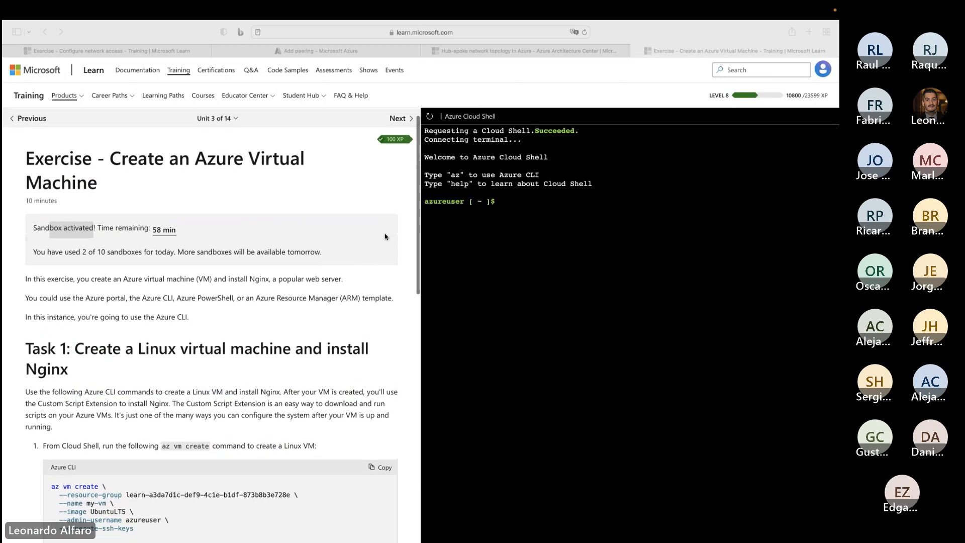
scroll(385, 237, down, 5)
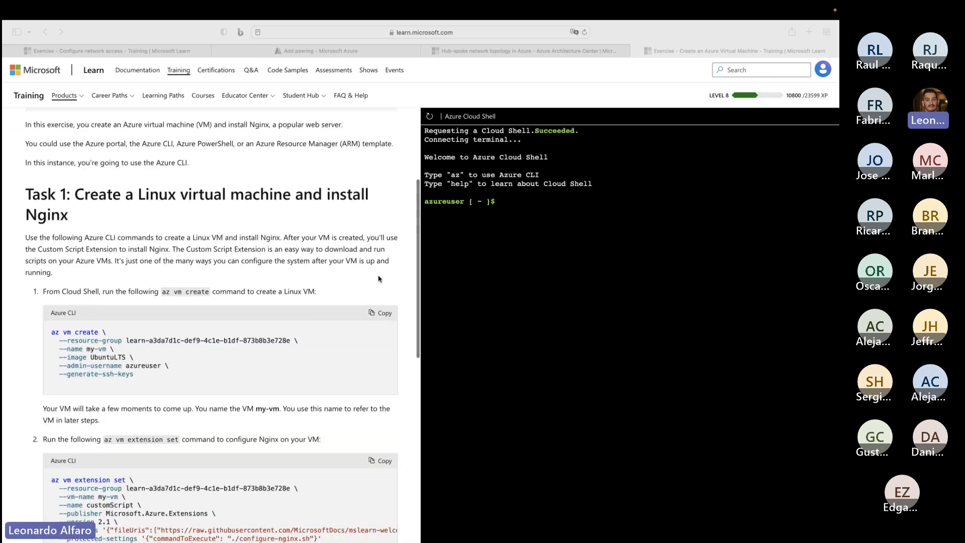
click(381, 313)
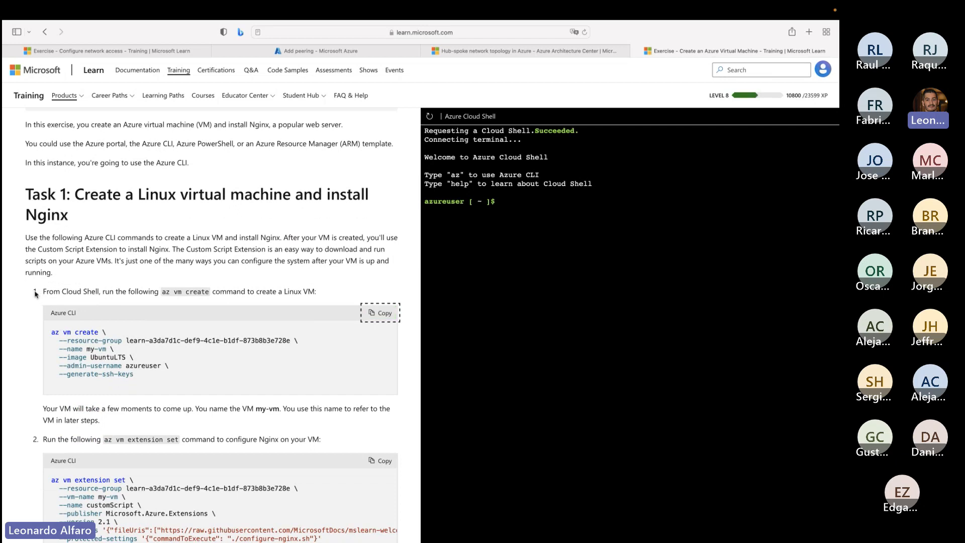
drag(37, 294, 302, 297)
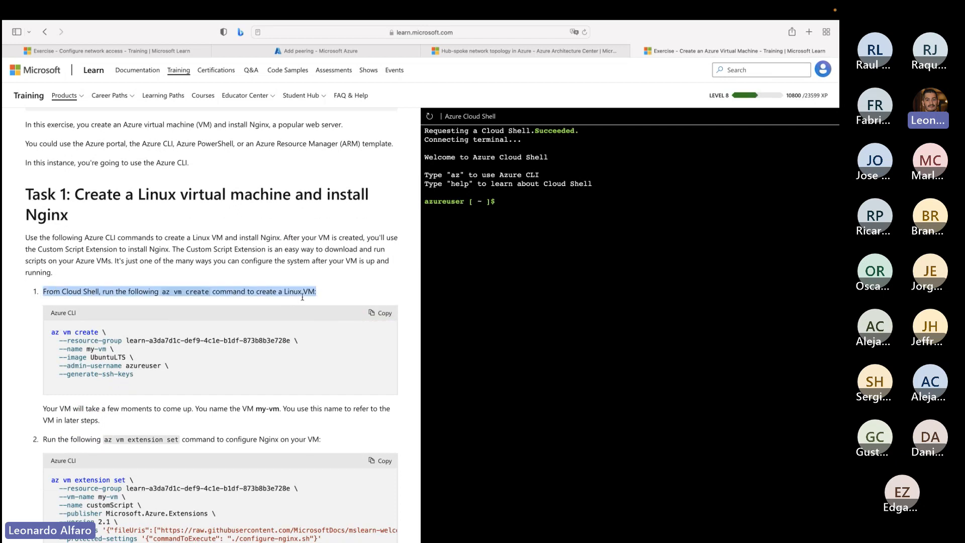
click(530, 256)
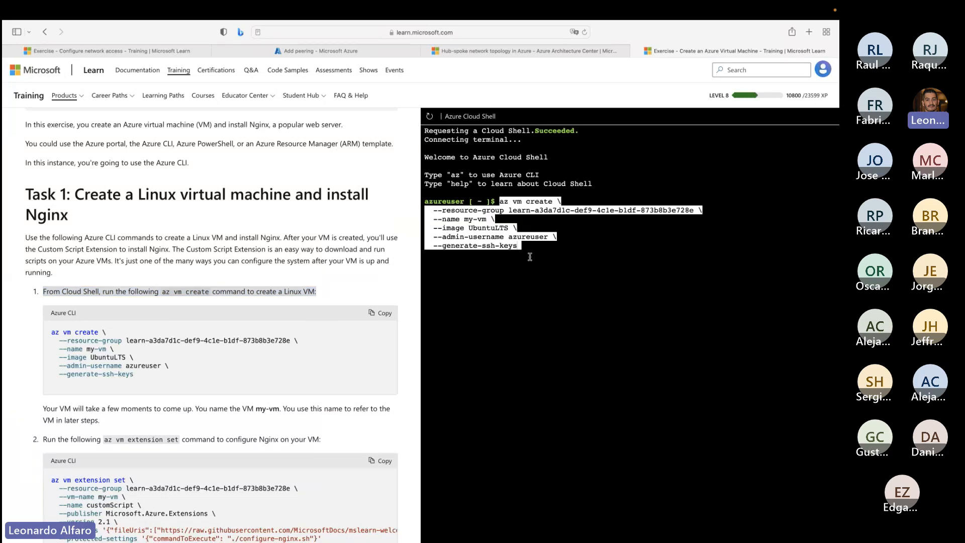
key(super+v)
key(Return)
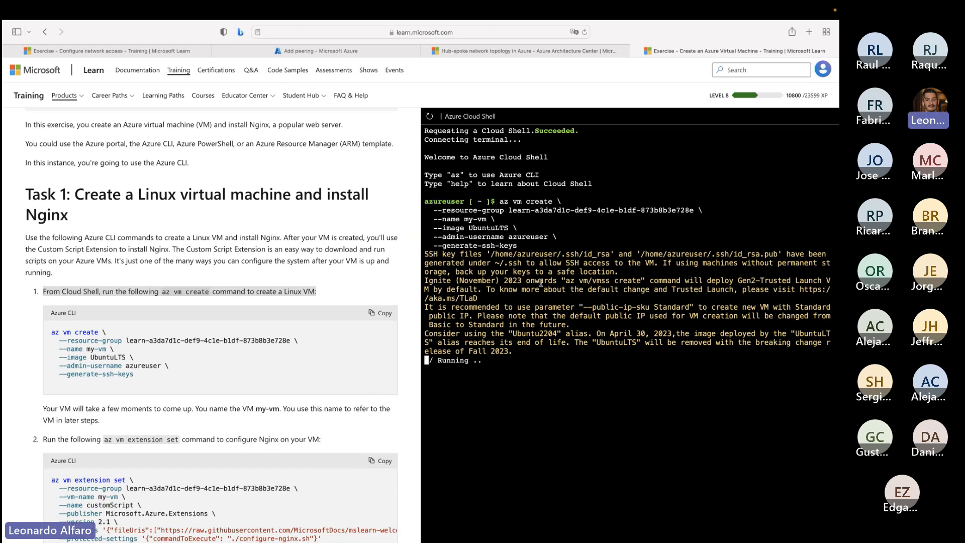
- Copy the az vm extension set command that configures Nginx on my-vm with customScript and run it in Cloud Shell
scroll(302, 418, down, 3)
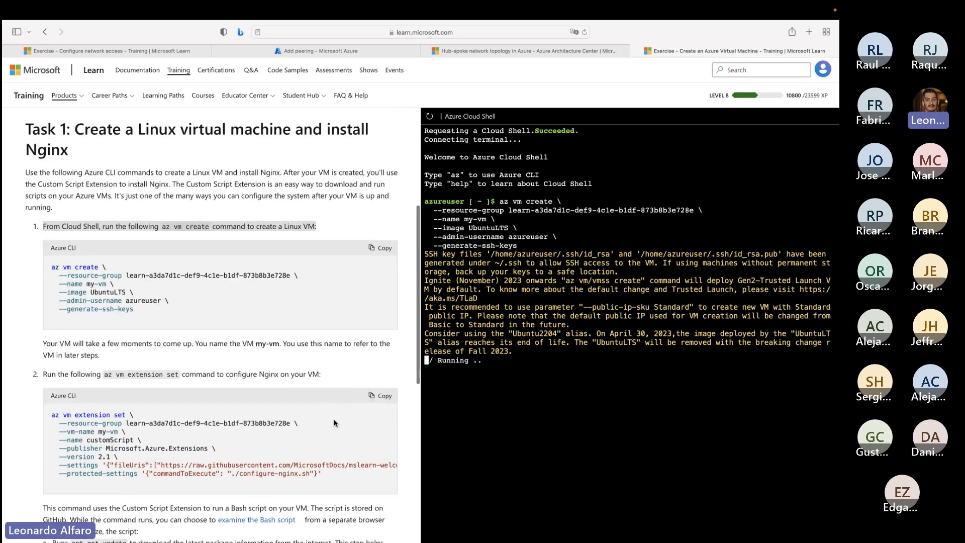
drag(51, 400, 324, 461)
click(380, 381)
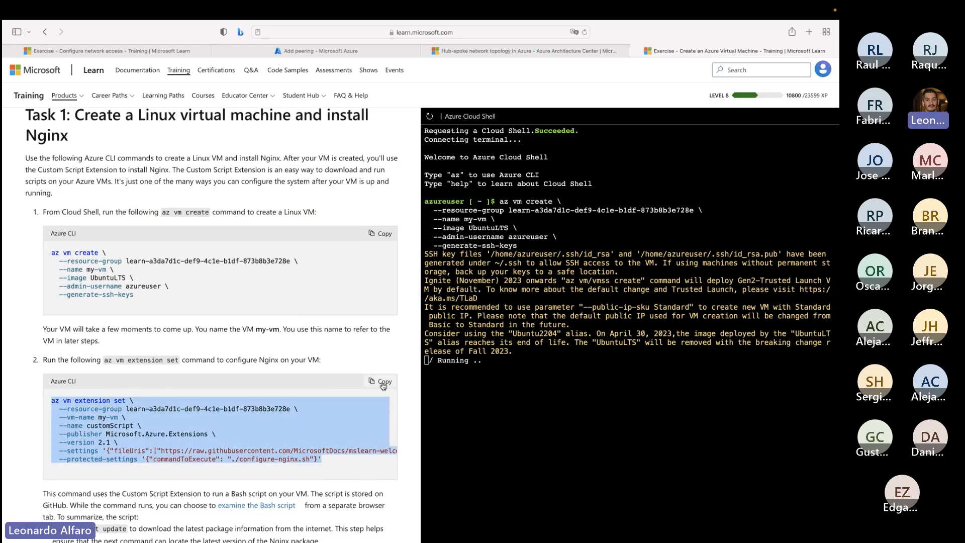
scroll(365, 502, down, 3)
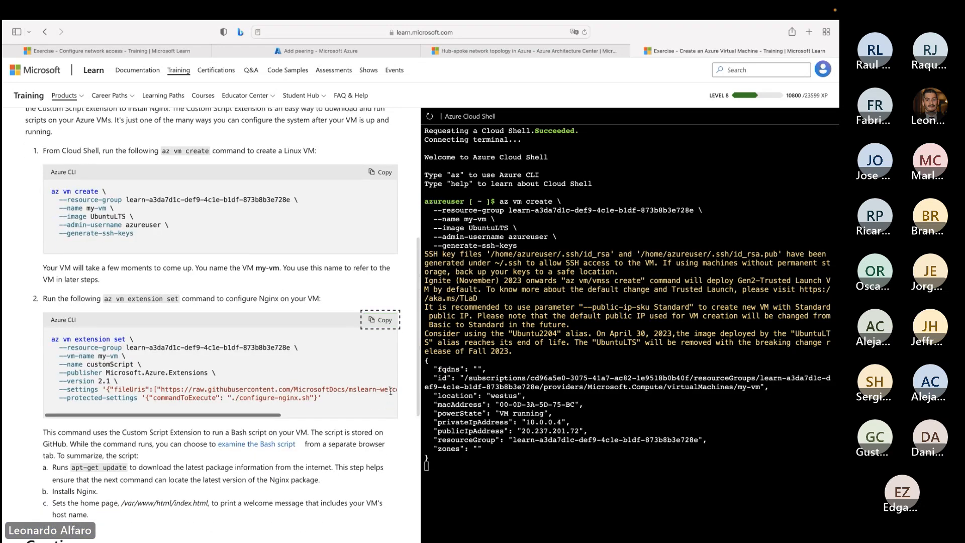
drag(438, 368, 577, 451)
click(519, 467)
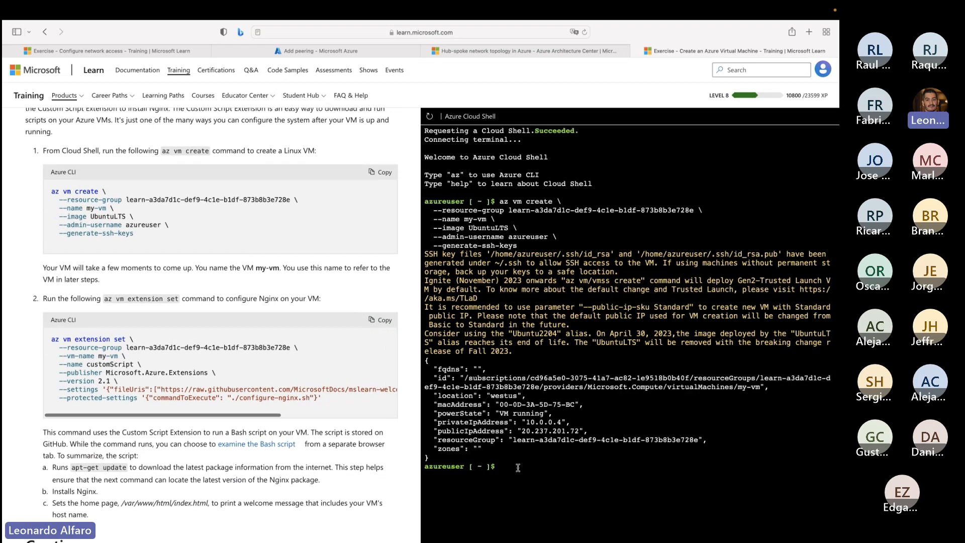
key(super+v)
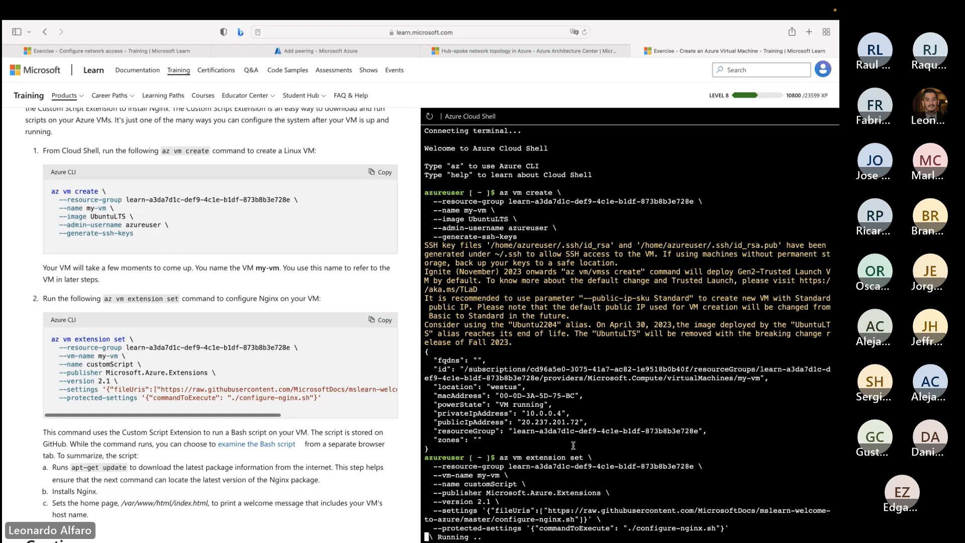
key(XF86MonBrightnessDown)
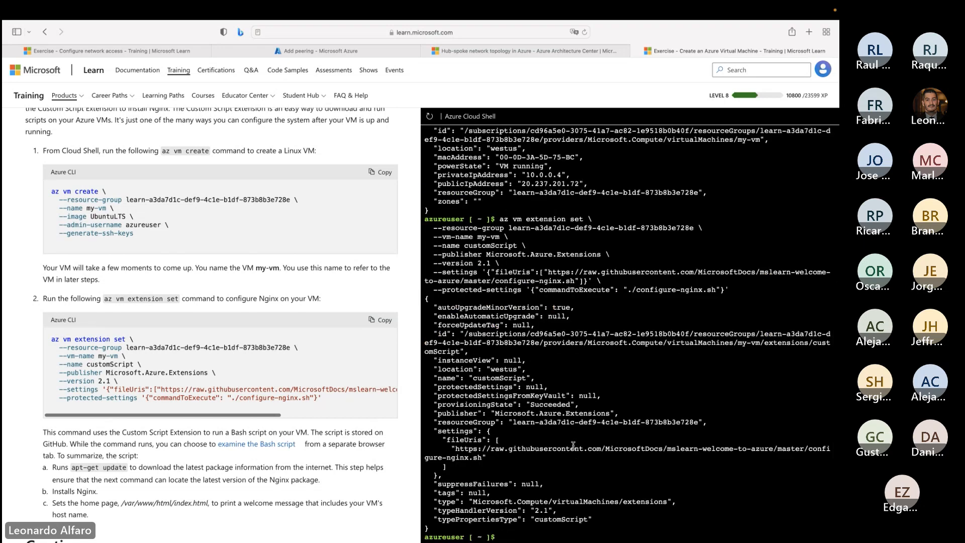
- Return to the Configure network access exercise and reconnect its timed-out Cloud Shell session
scroll(327, 468, down, 3)
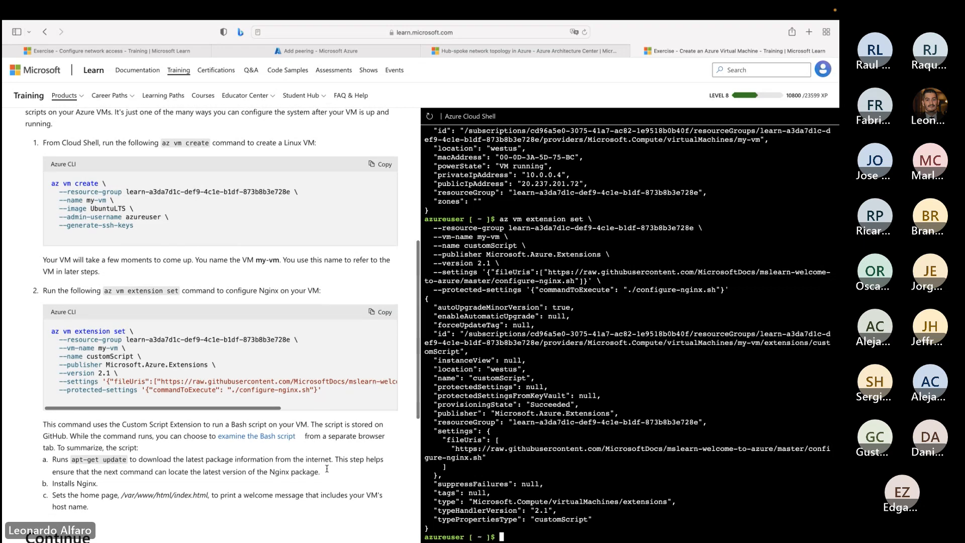
scroll(327, 468, down, 1)
scroll(507, 461, up, 1)
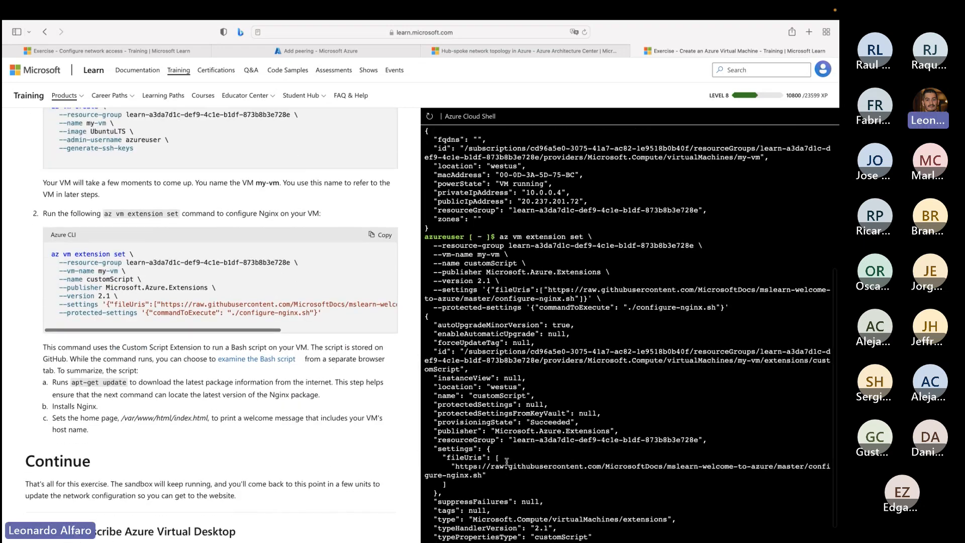
scroll(507, 460, down, 1)
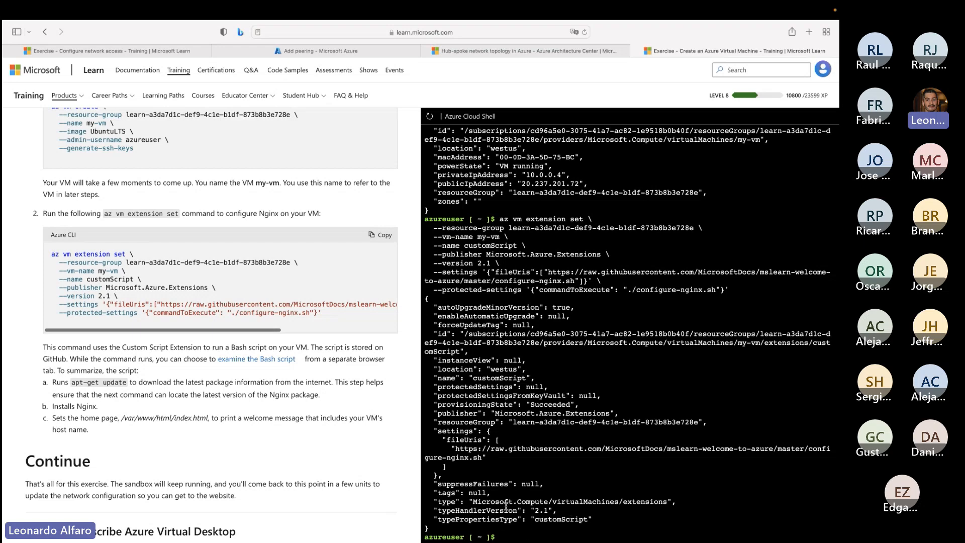
click(116, 51)
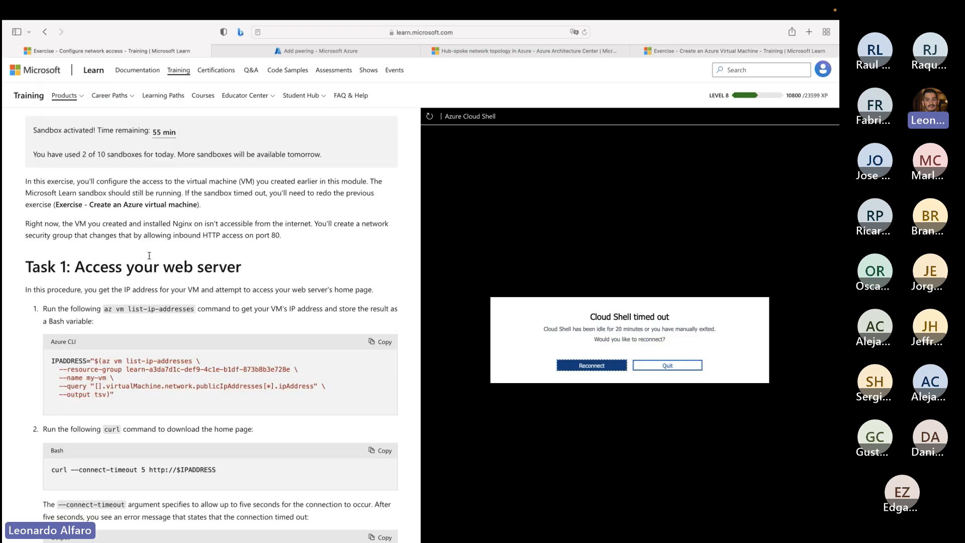
drag(86, 267, 267, 275)
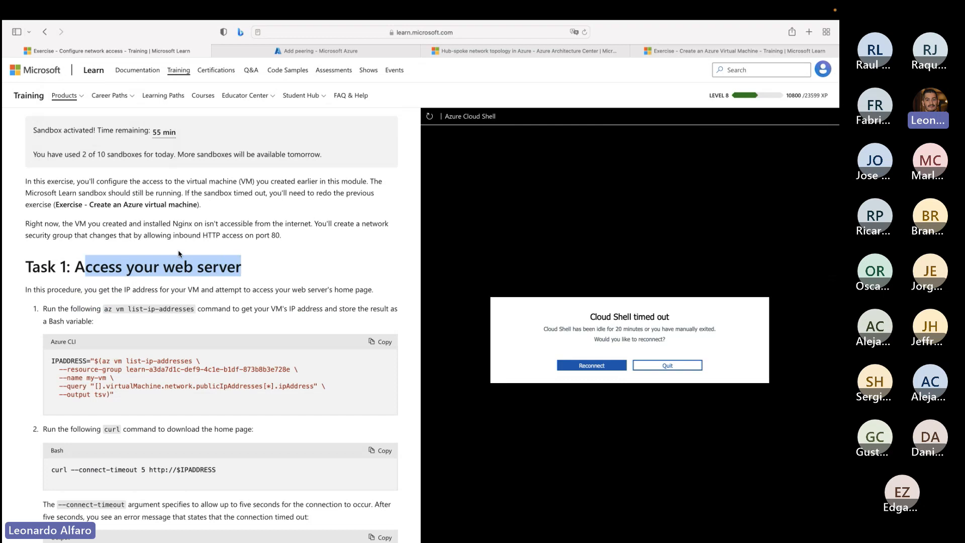
click(593, 367)
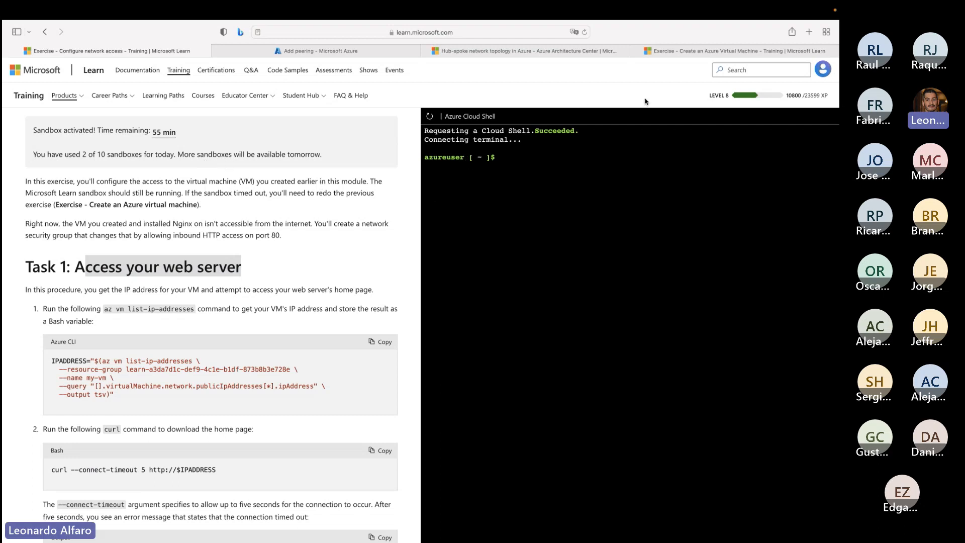
- Copy the az vm list-ip-addresses command under "Access your web server" and run it in the reconnected Cloud Shell to set IPADDRESS
mouse_move(690, 55)
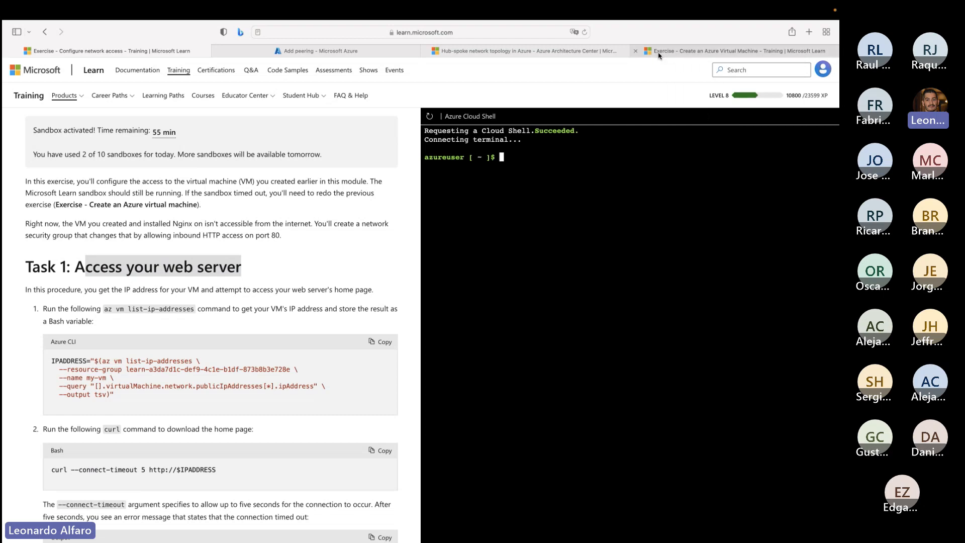
mouse_move(659, 56)
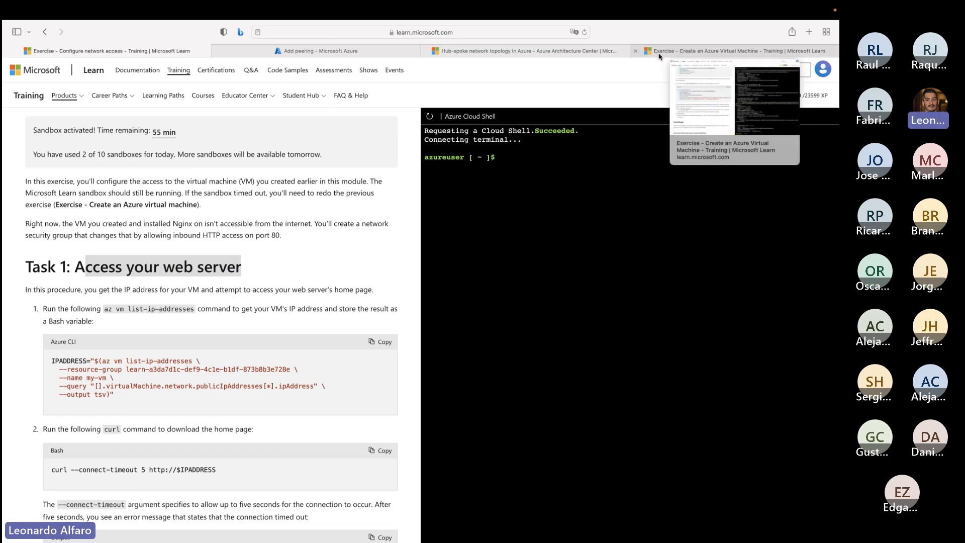
scroll(244, 309, down, 3)
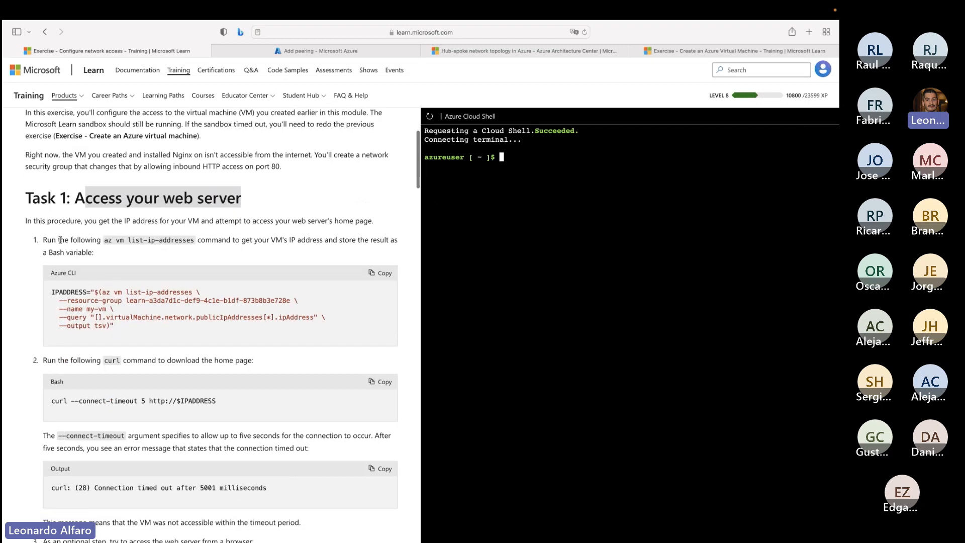
drag(62, 221, 375, 222)
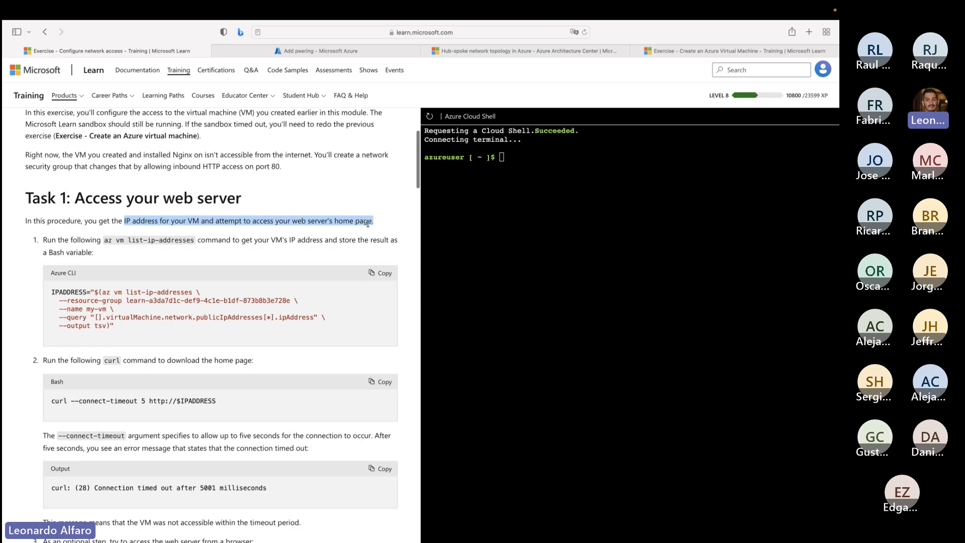
scroll(317, 236, down, 1)
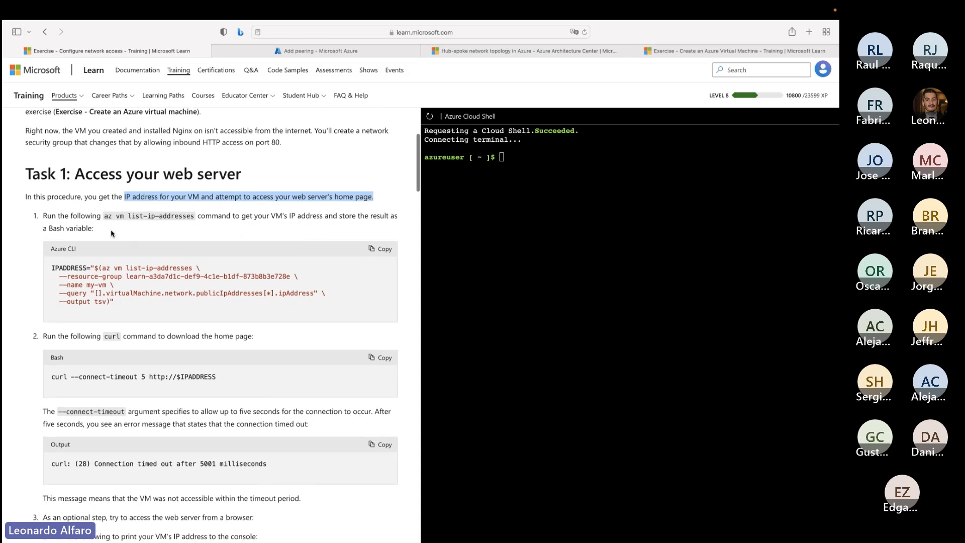
drag(105, 217, 185, 216)
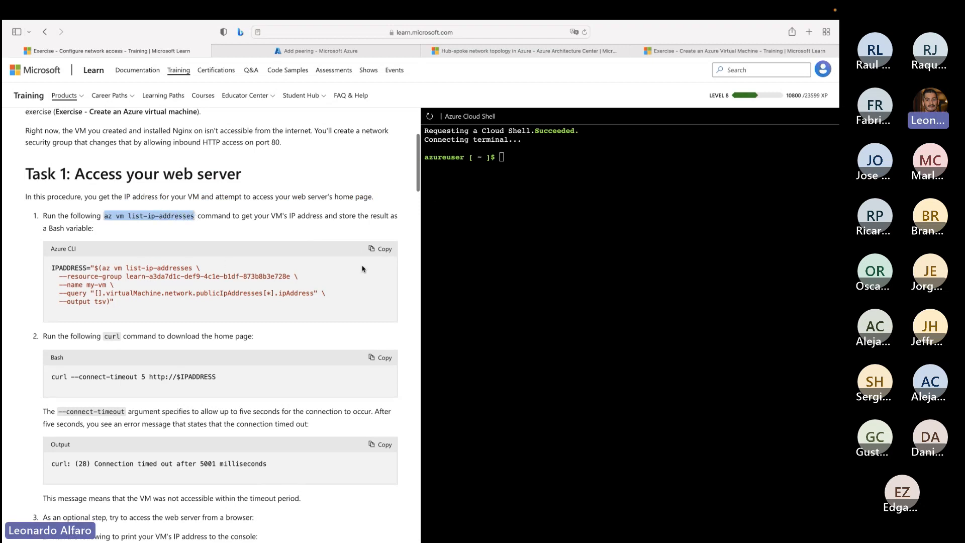
click(380, 249)
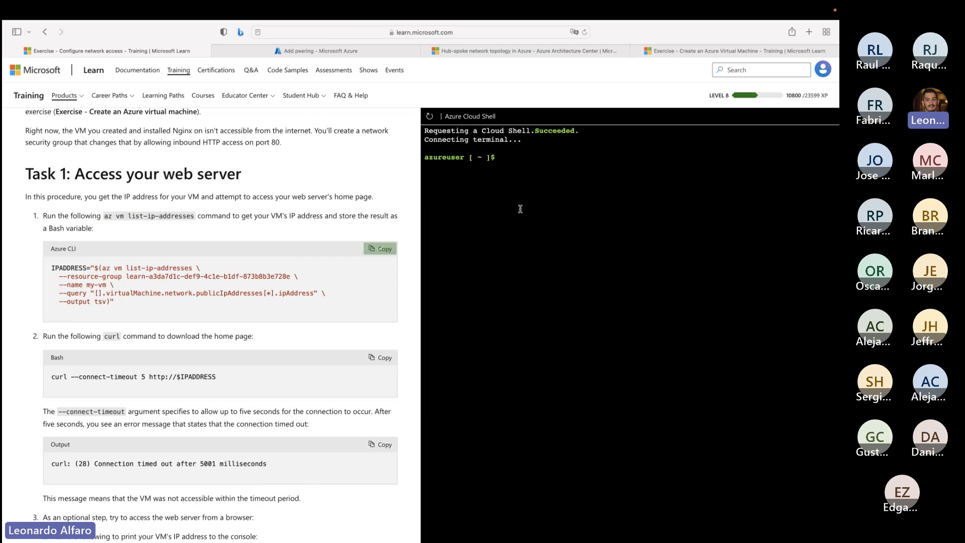
key(super+v)
key(Return)
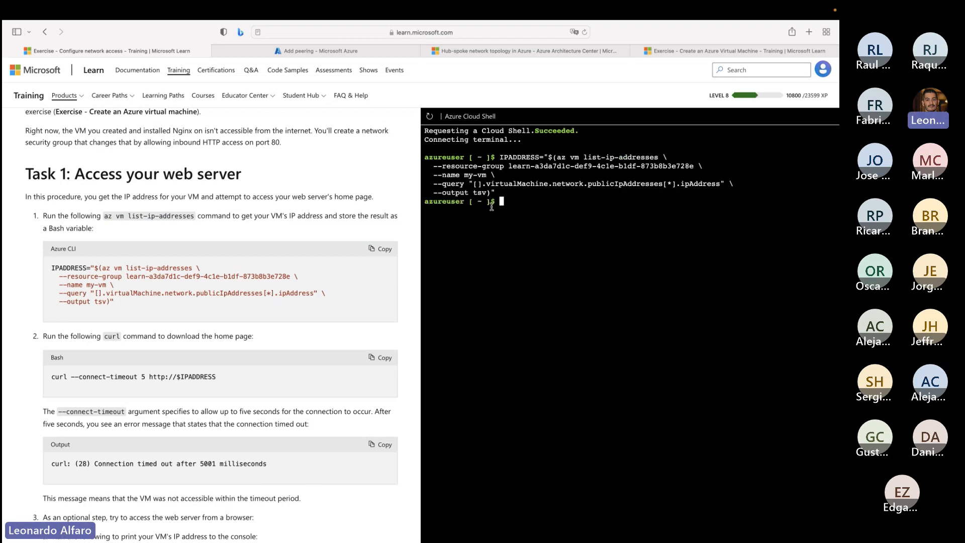
- Examine the az vm list-ip-addresses command in Cloud Shell, part by part: resource group, VM name, query and output format
drag(556, 157, 658, 157)
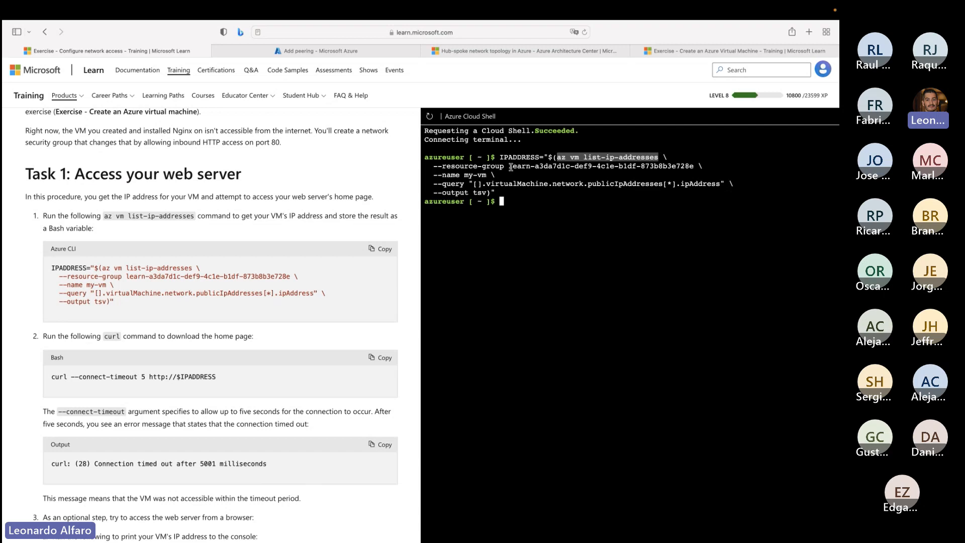
drag(432, 167, 695, 167)
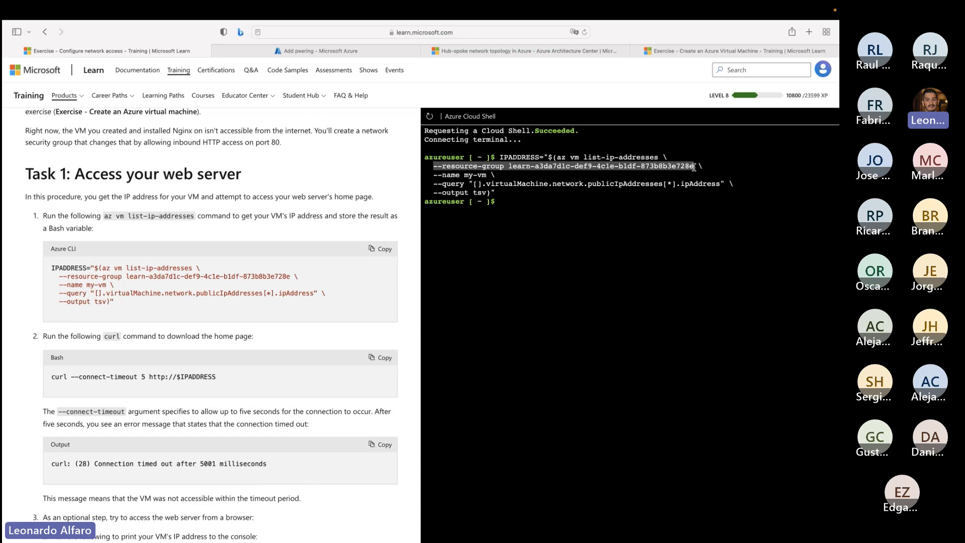
click(592, 169)
drag(508, 166, 694, 166)
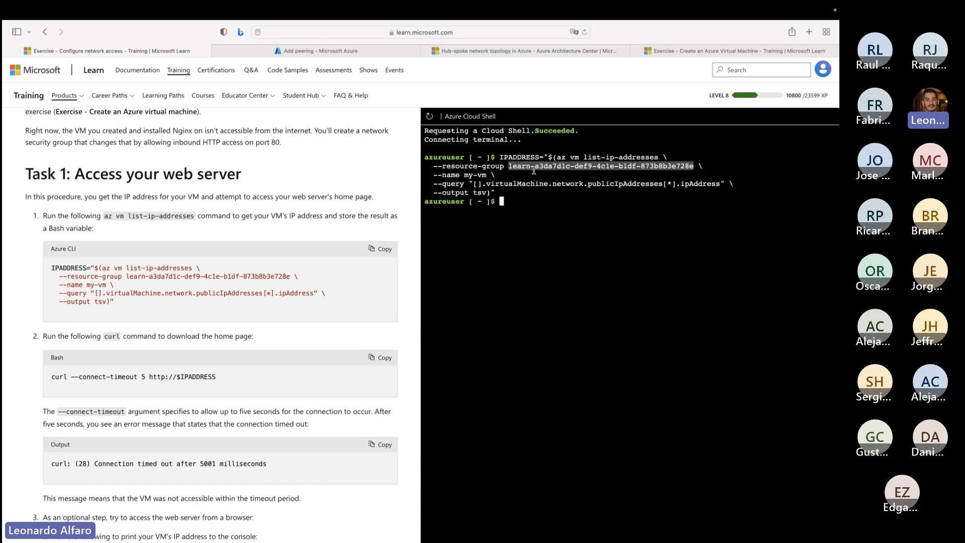
drag(433, 175, 486, 176)
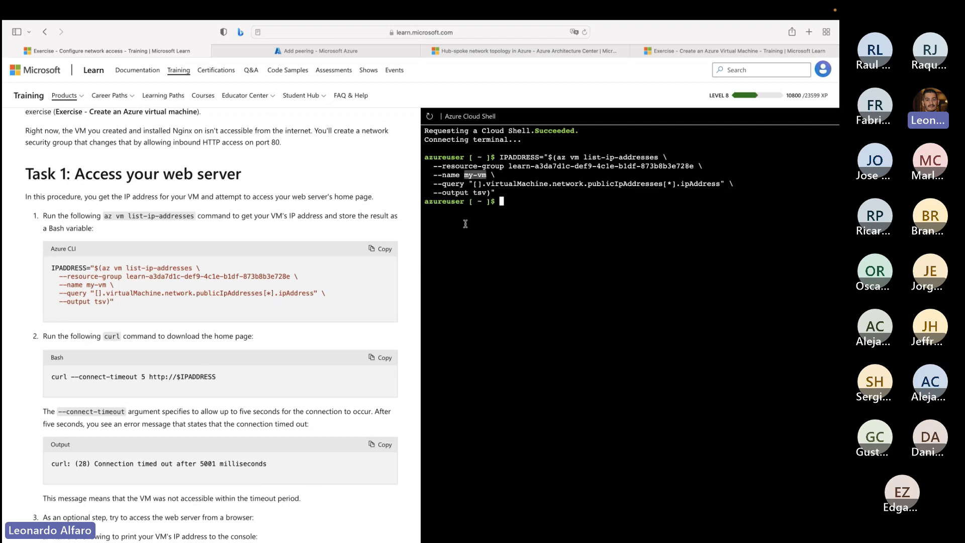
drag(435, 186, 486, 193)
click(713, 187)
click(431, 194)
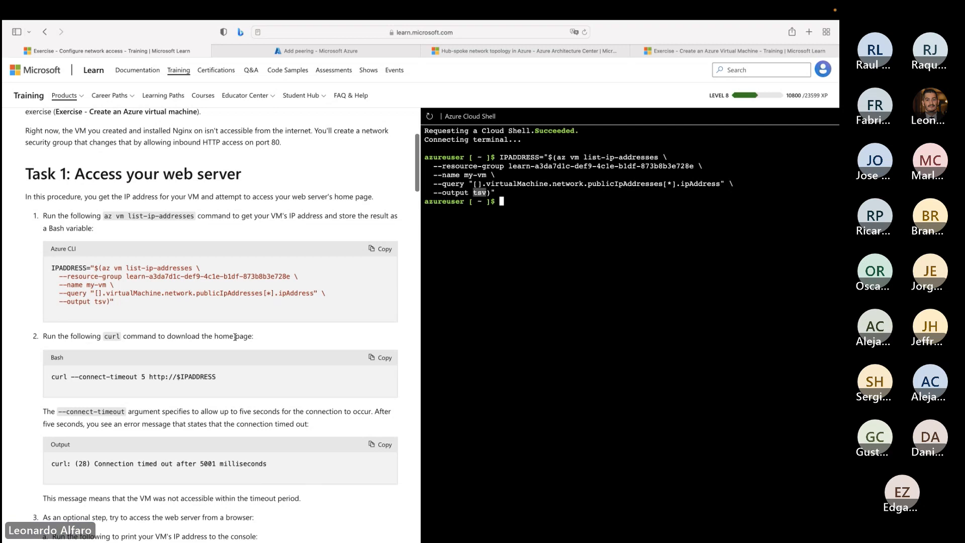
scroll(235, 337, down, 2)
scroll(235, 337, down, 2)
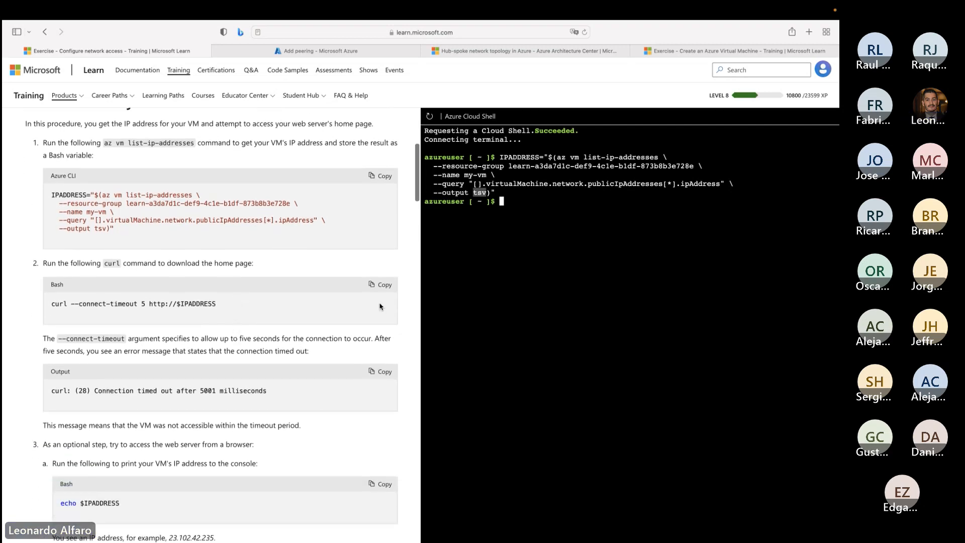
click(385, 285)
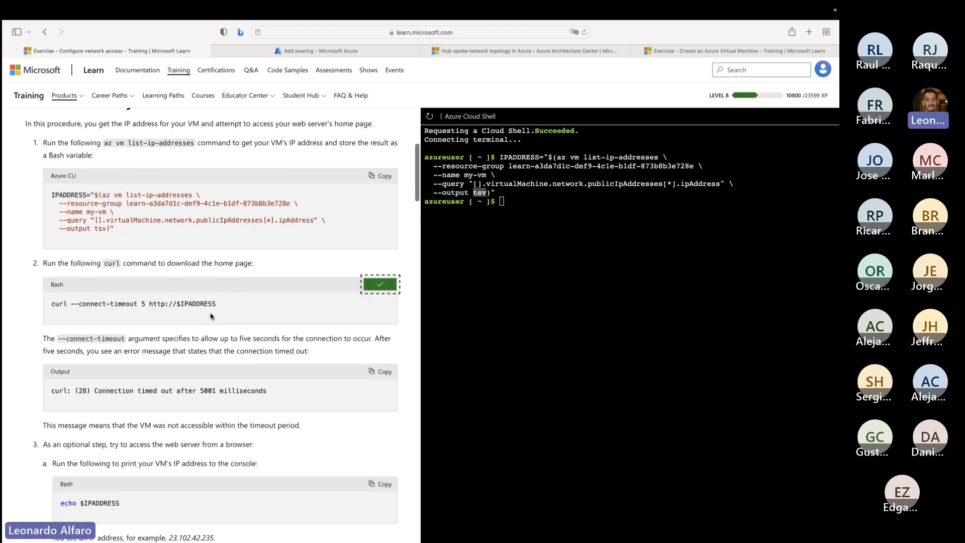
click(538, 220)
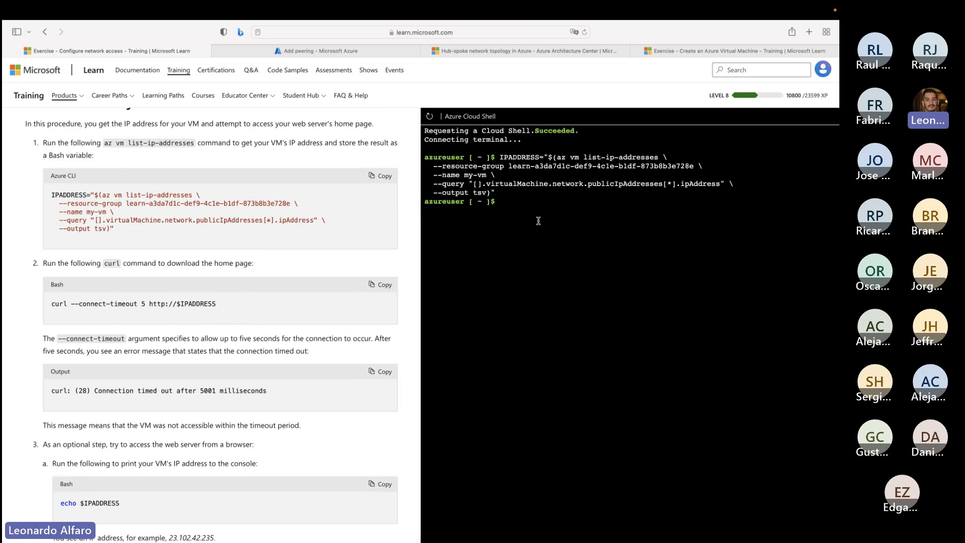
key(super+v)
key(Return)
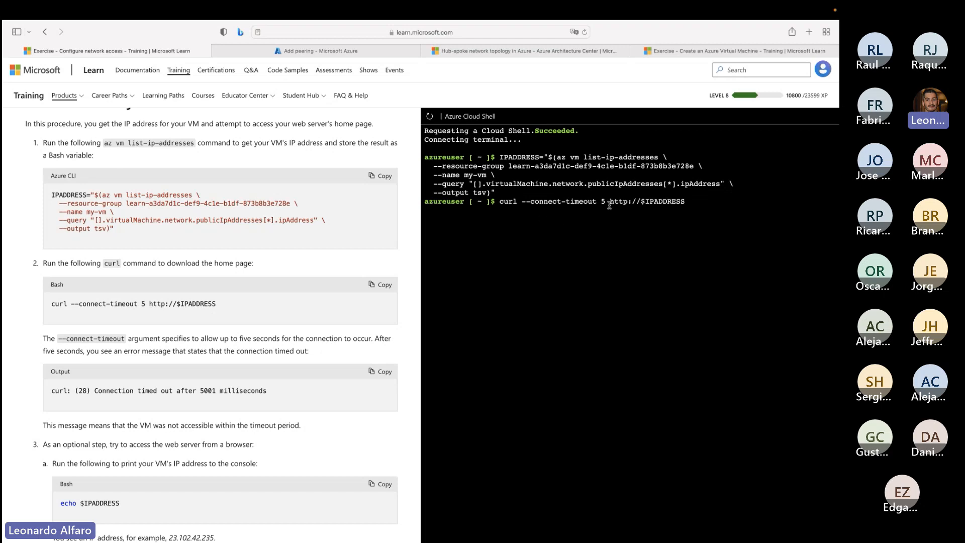
- Examine the curl output and trace how the IPADDRESS variable is filled from my-vm's public IP address query
drag(641, 201, 685, 202)
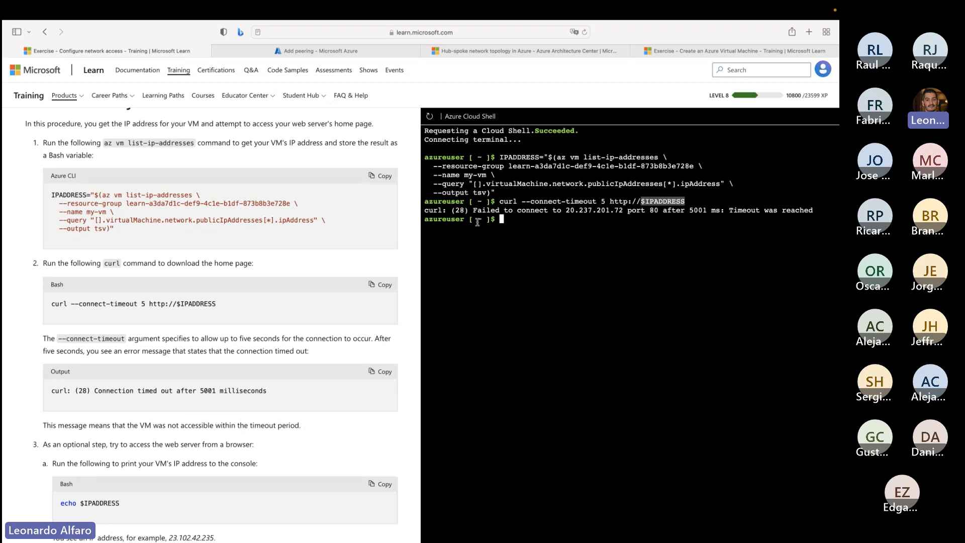
drag(474, 211, 622, 211)
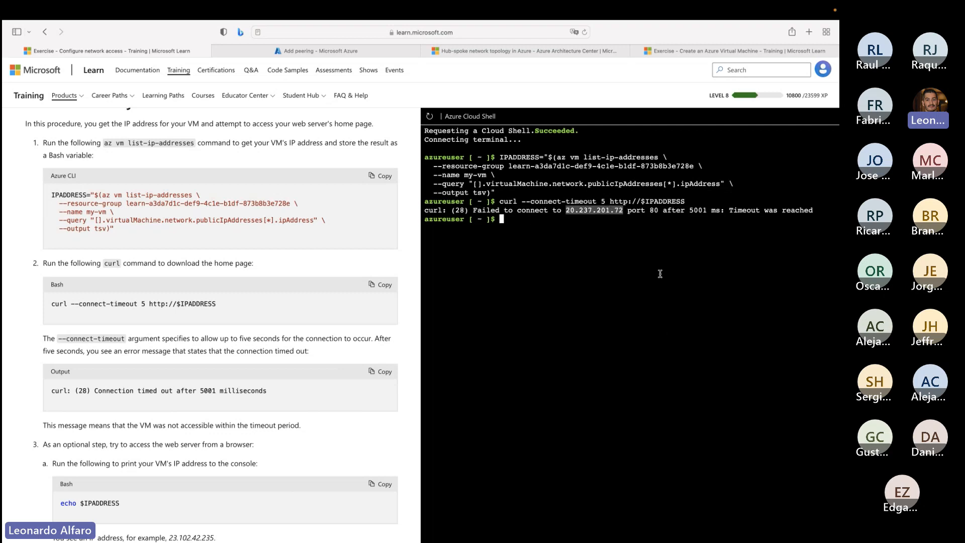
click(647, 202)
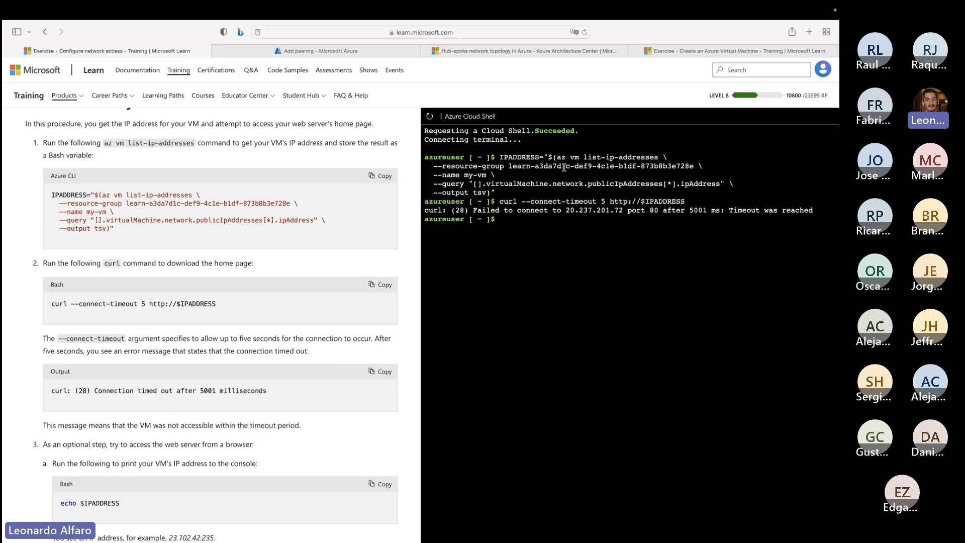
drag(500, 156, 539, 158)
drag(556, 183, 690, 182)
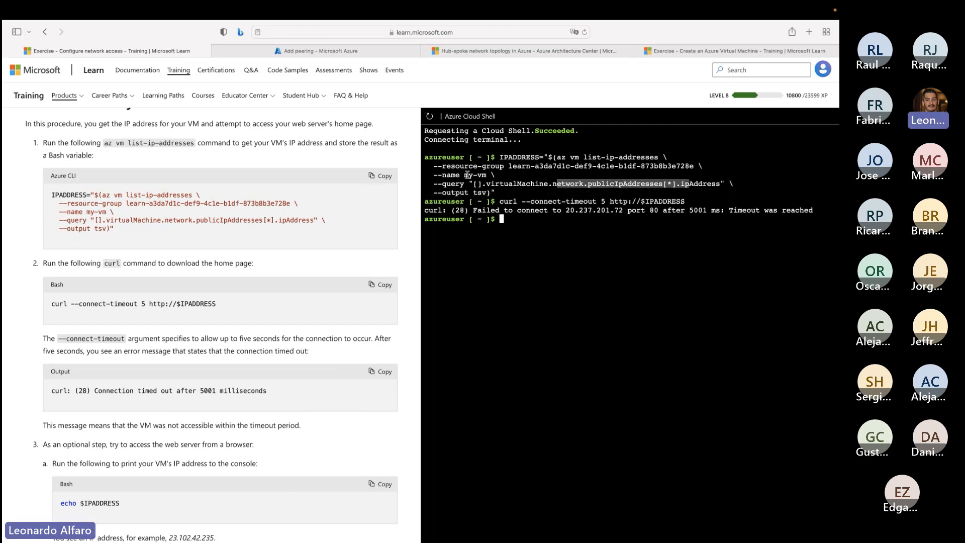
drag(465, 175, 521, 204)
click(609, 205)
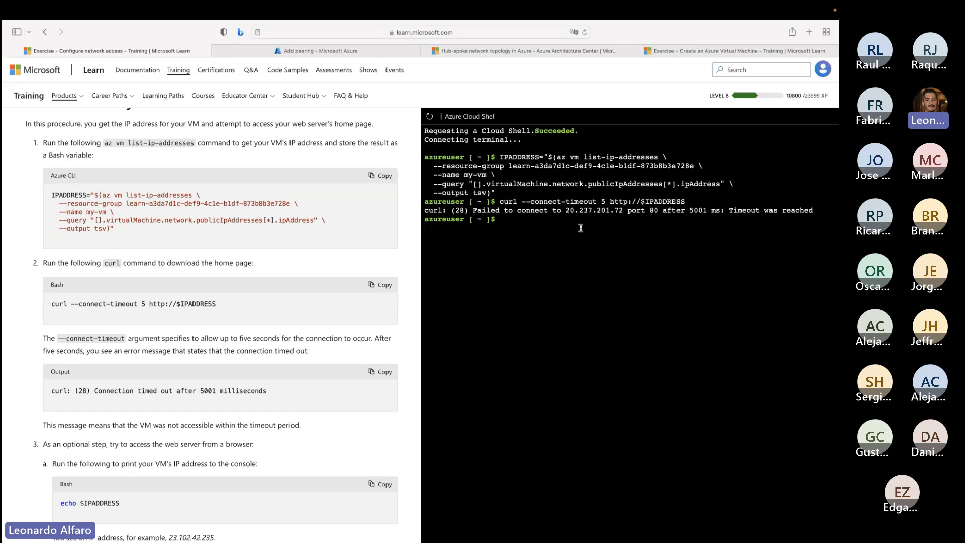
drag(425, 219, 443, 202)
- Copy the VM's IP address 20.237.201.72 from the curl output and open it in a new browser tab
scroll(239, 384, down, 3)
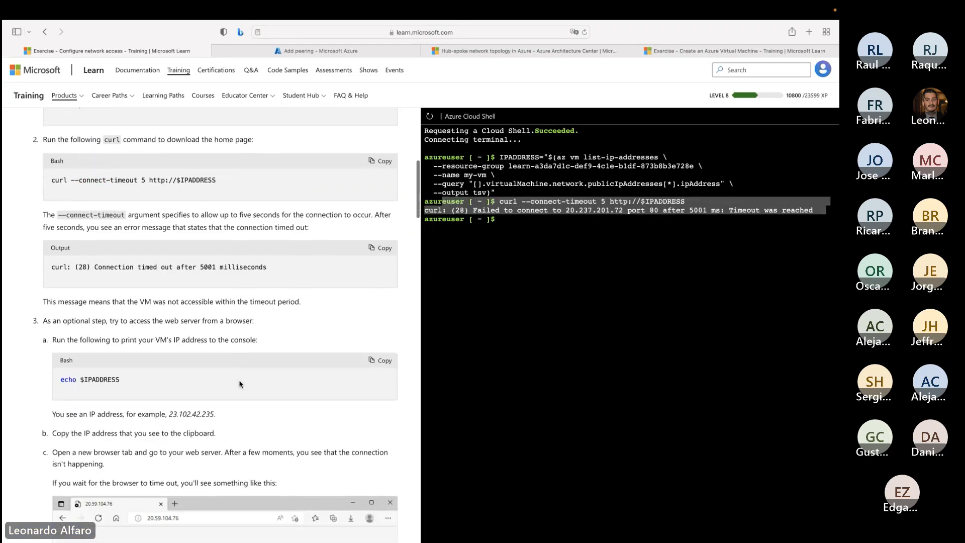
scroll(239, 380, down, 2)
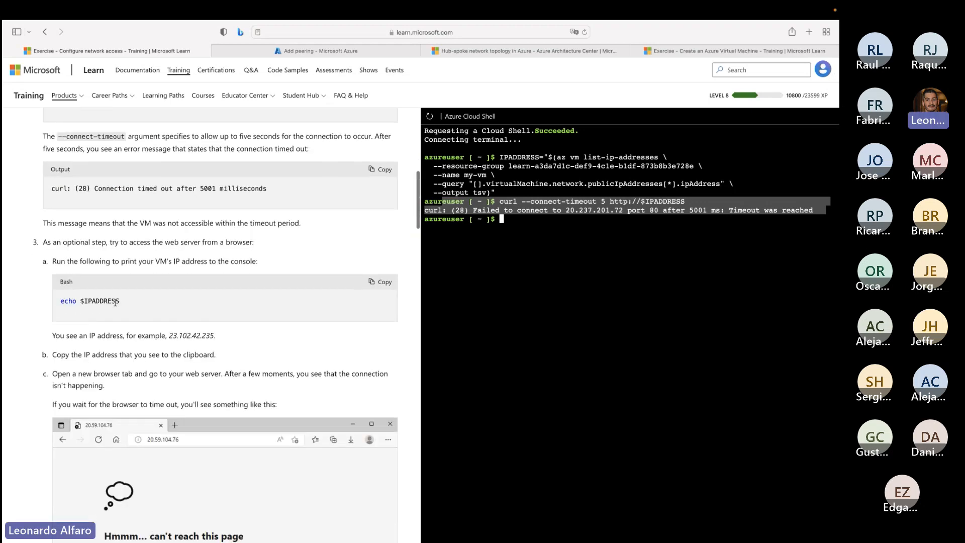
drag(144, 300, 83, 300)
click(542, 211)
drag(566, 210, 624, 210)
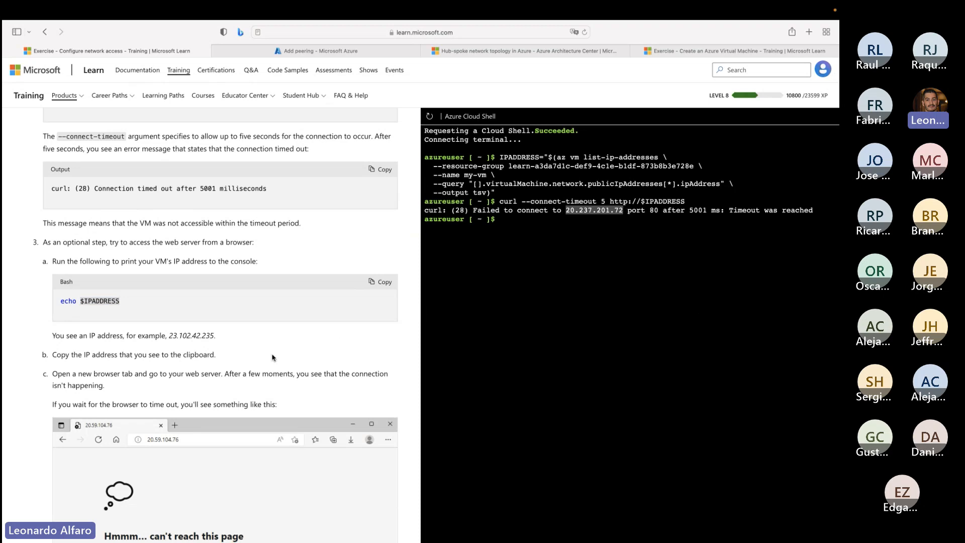
scroll(272, 357, down, 1)
scroll(272, 358, down, 1)
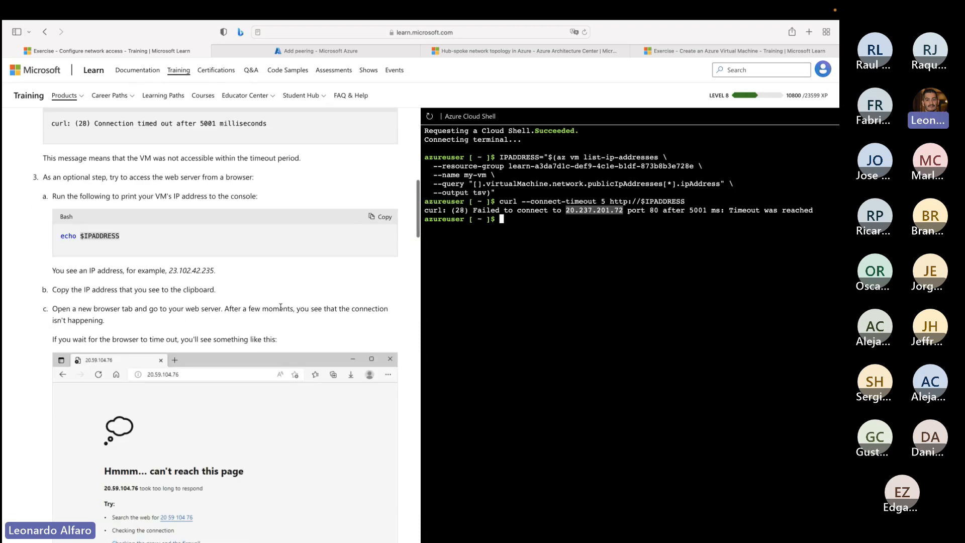
right_click(604, 214)
click(621, 262)
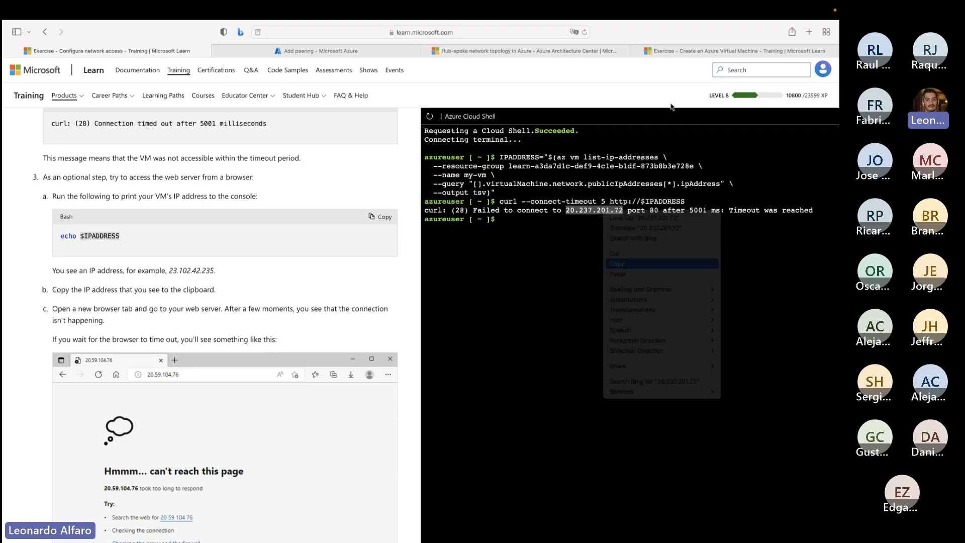
click(807, 33)
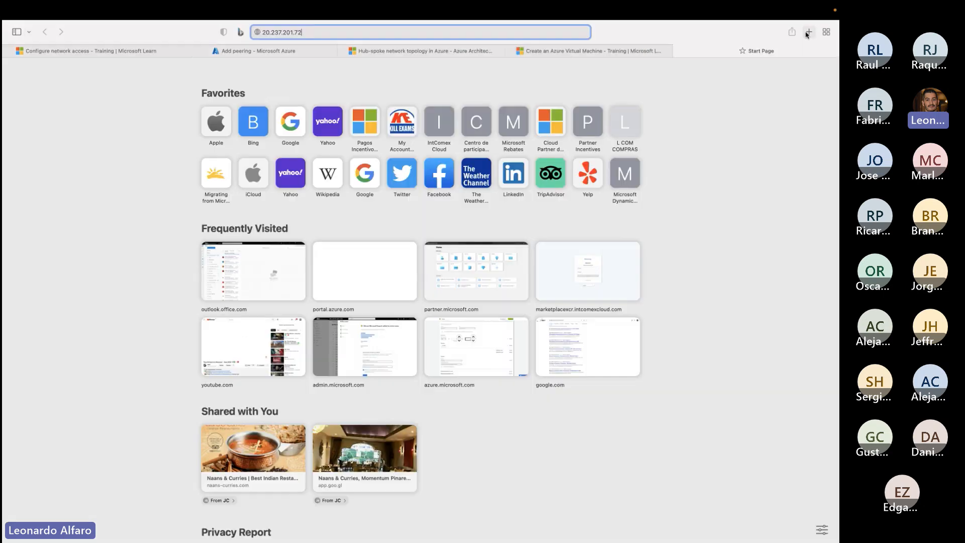
key(super+v)
key(Return)
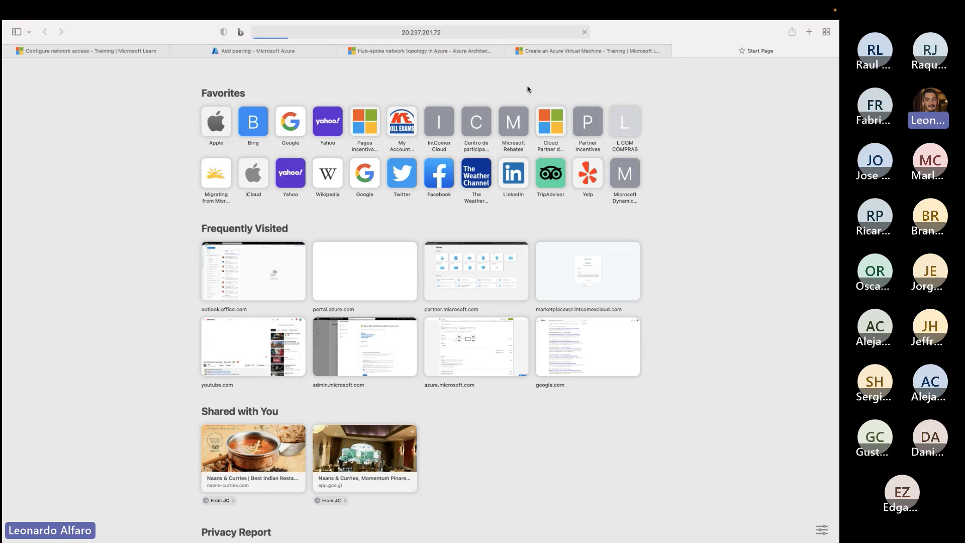
- Return to the Configure network access exercise, copy Task 2's az network nsg list command and run it in Cloud Shell
click(126, 55)
scroll(226, 293, down, 3)
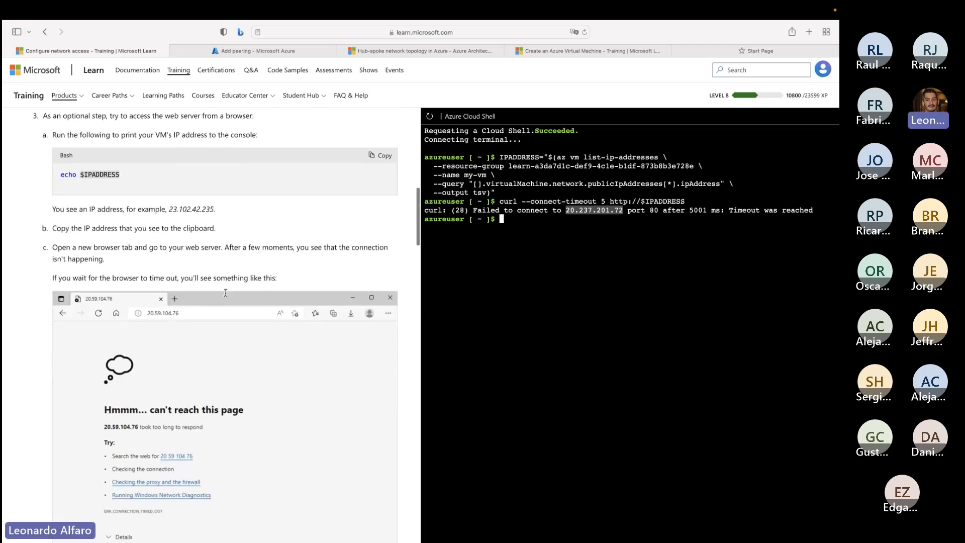
scroll(226, 292, down, 6)
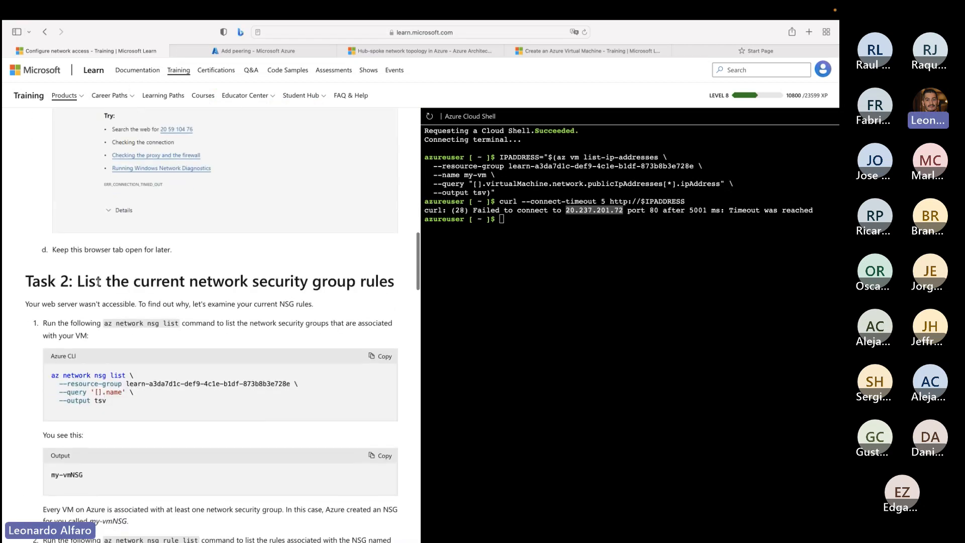
drag(77, 282, 400, 283)
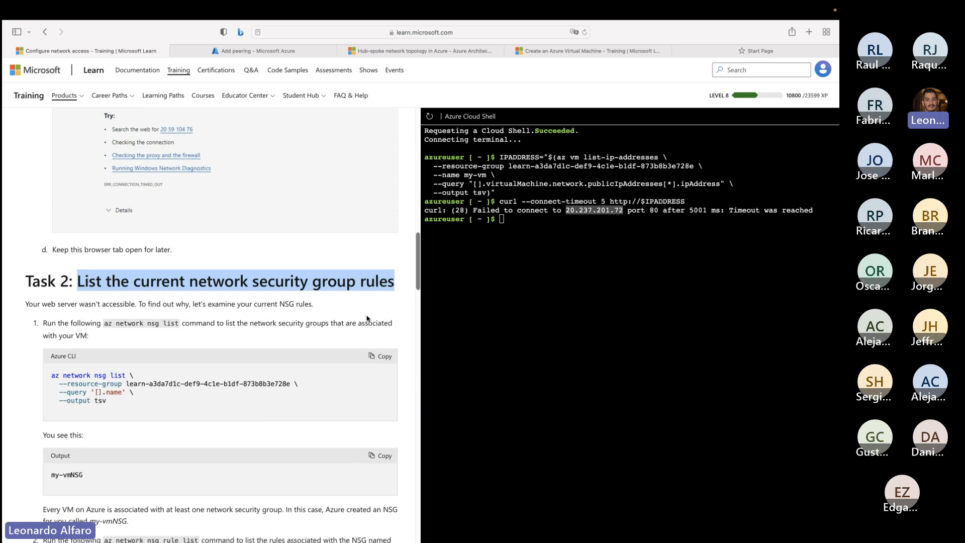
scroll(193, 356, down, 1)
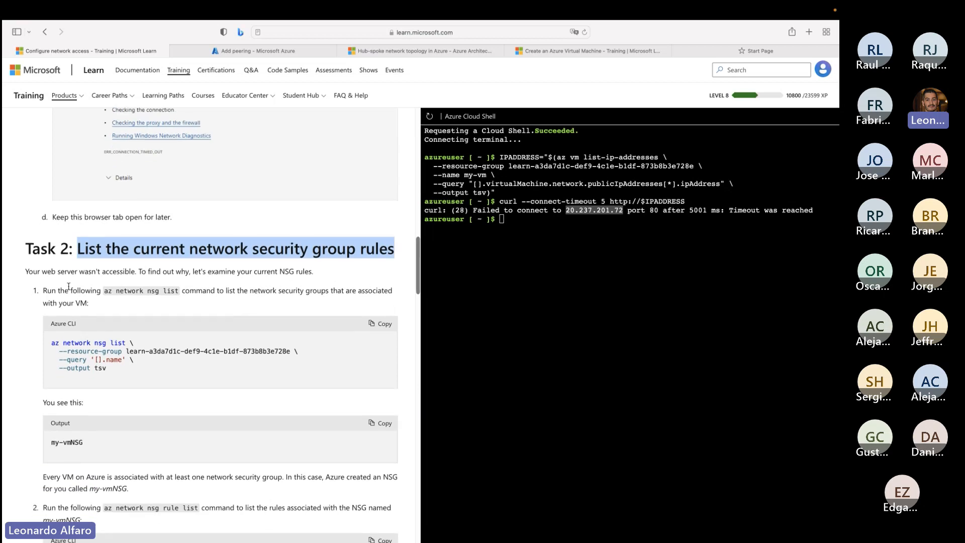
drag(43, 248, 51, 247)
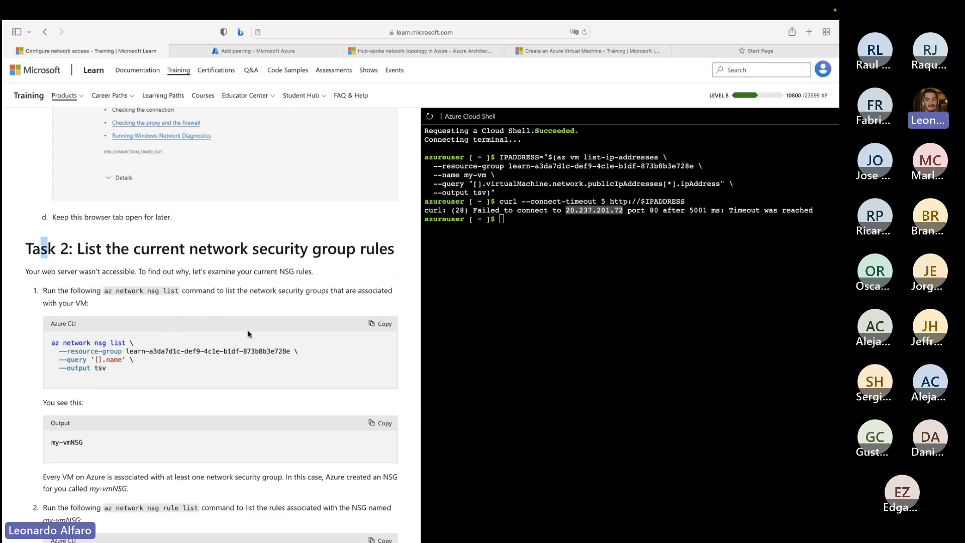
click(388, 329)
click(517, 252)
key(super+v)
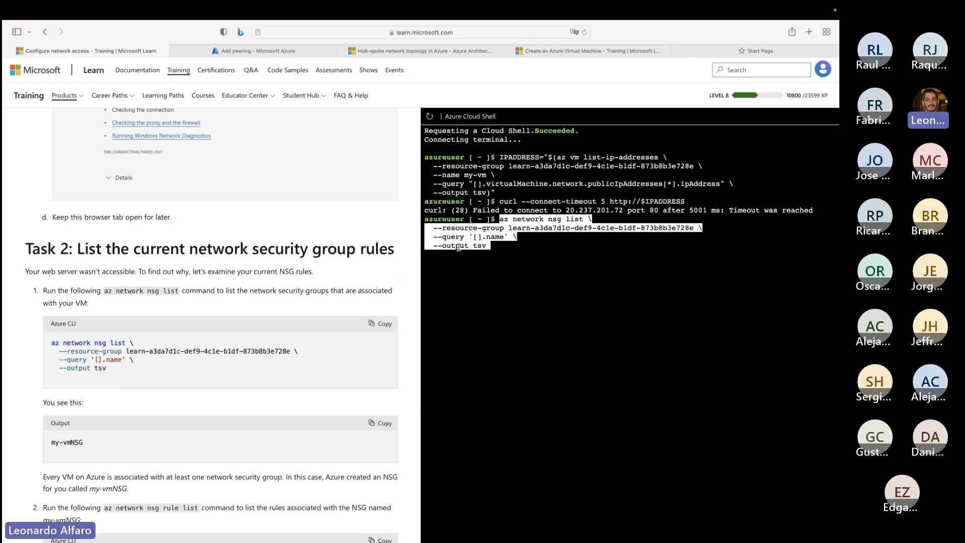
key(Return)
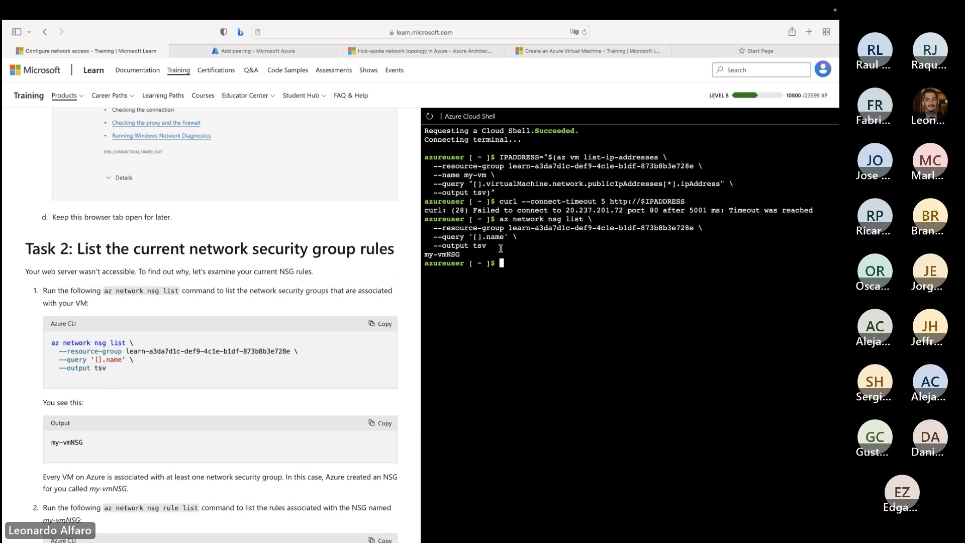
- Compare the my-vmNSG name in the Cloud Shell output with the exercise's expected output and the --nsg-name argument of the rule list command
drag(463, 254, 417, 255)
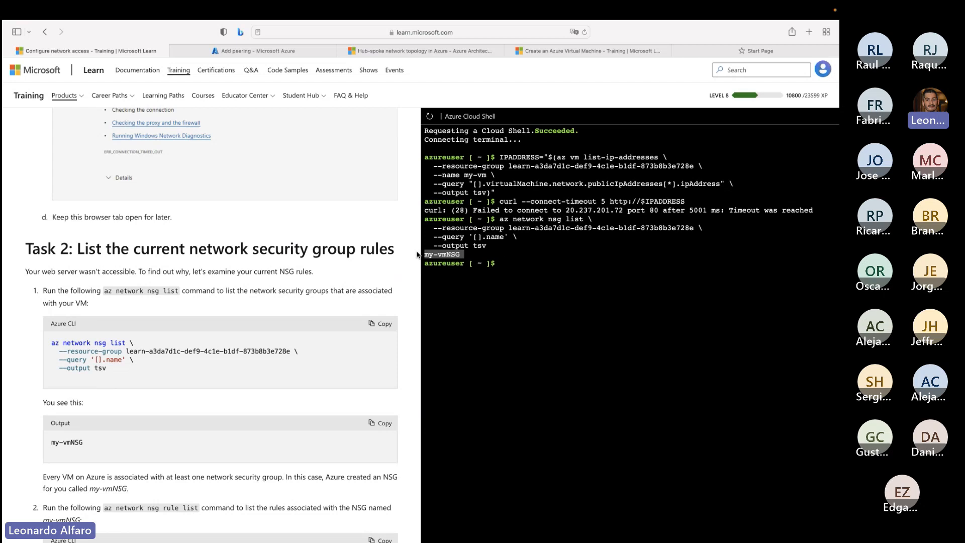
scroll(417, 255, down, 3)
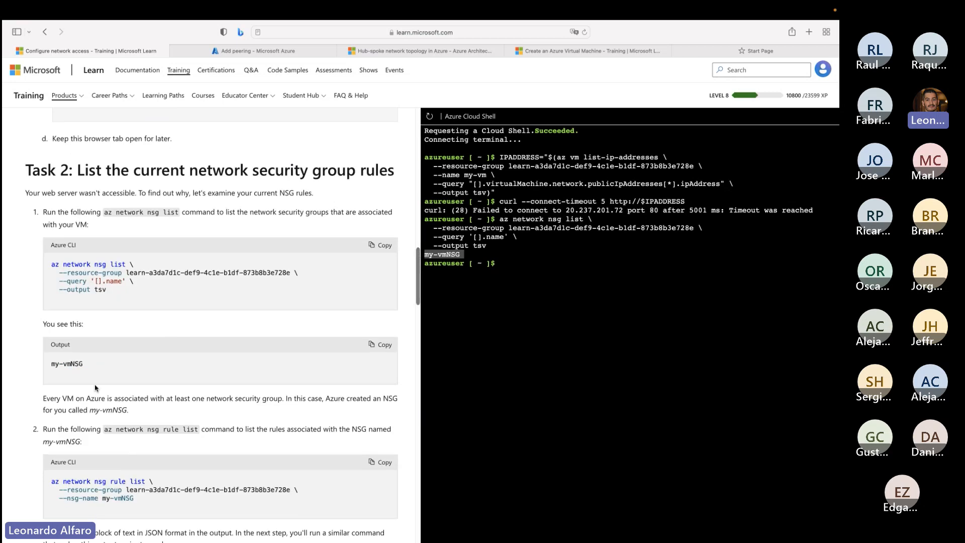
drag(89, 365, 41, 357)
scroll(140, 461, down, 5)
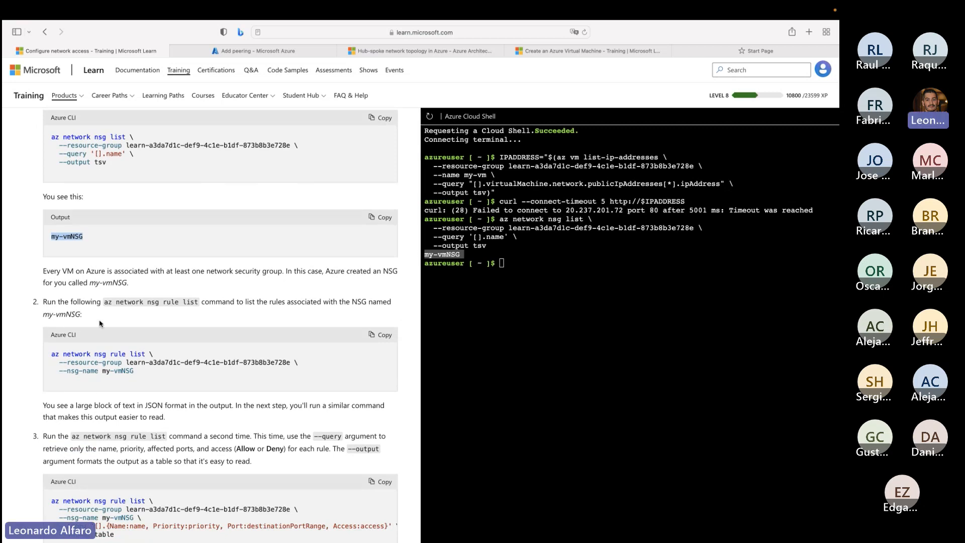
triple_click(117, 374)
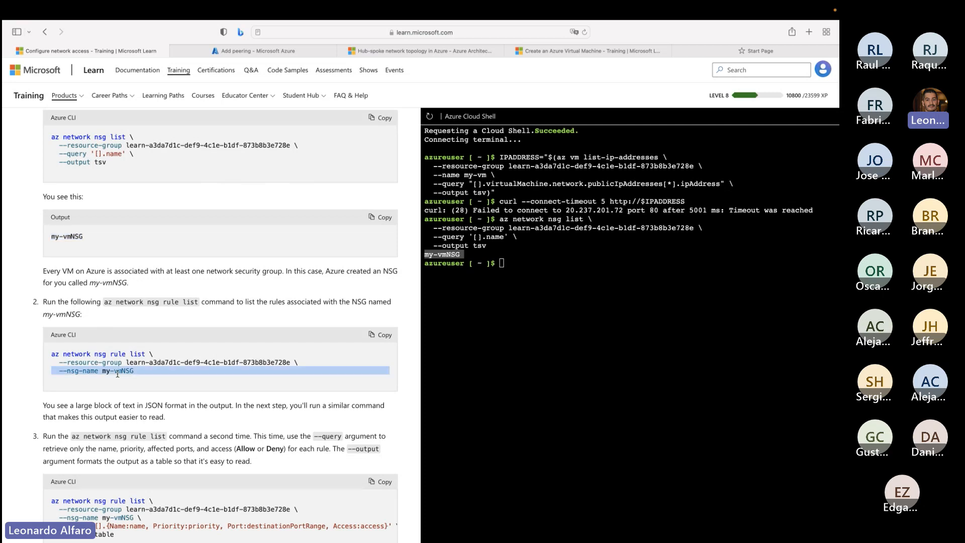
click(110, 372)
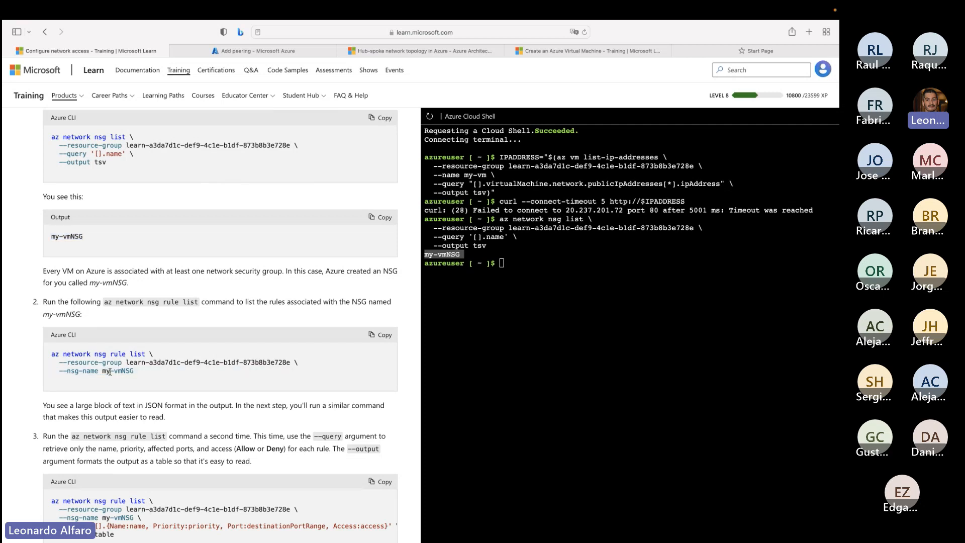
click(502, 239)
drag(143, 372, 101, 371)
- Copy Task 2's az network nsg rule list command for my-vmNSG and run it in Cloud Shell
click(380, 334)
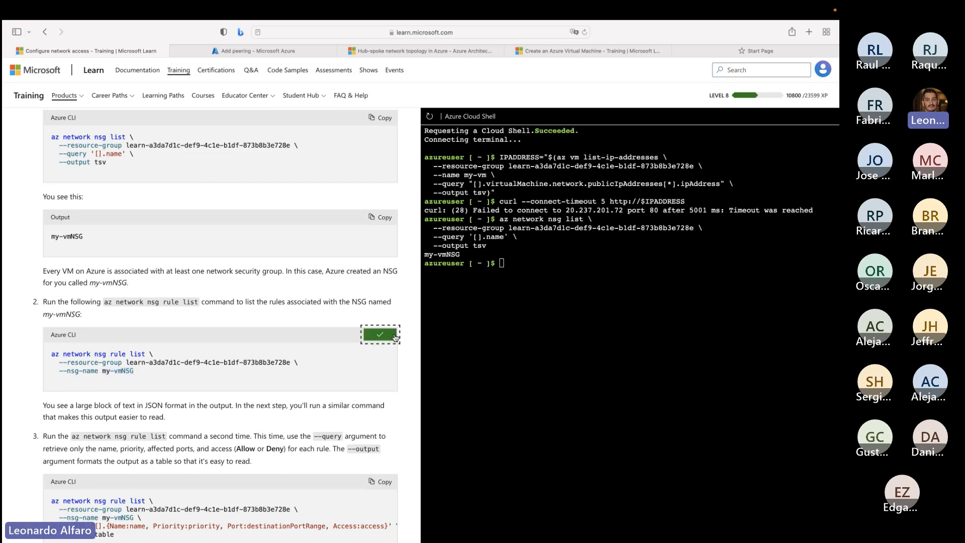
key(super+v)
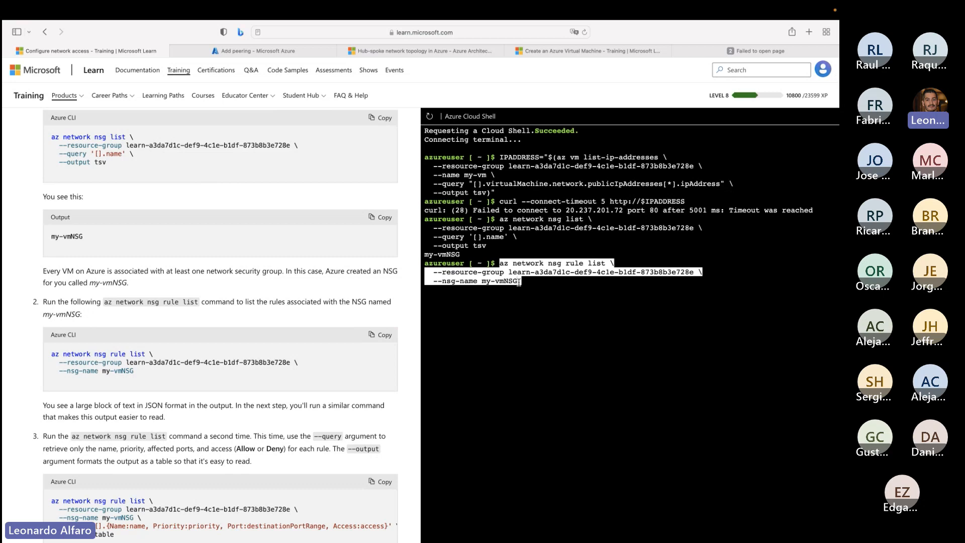
triple_click(486, 283)
click(551, 293)
key(Return)
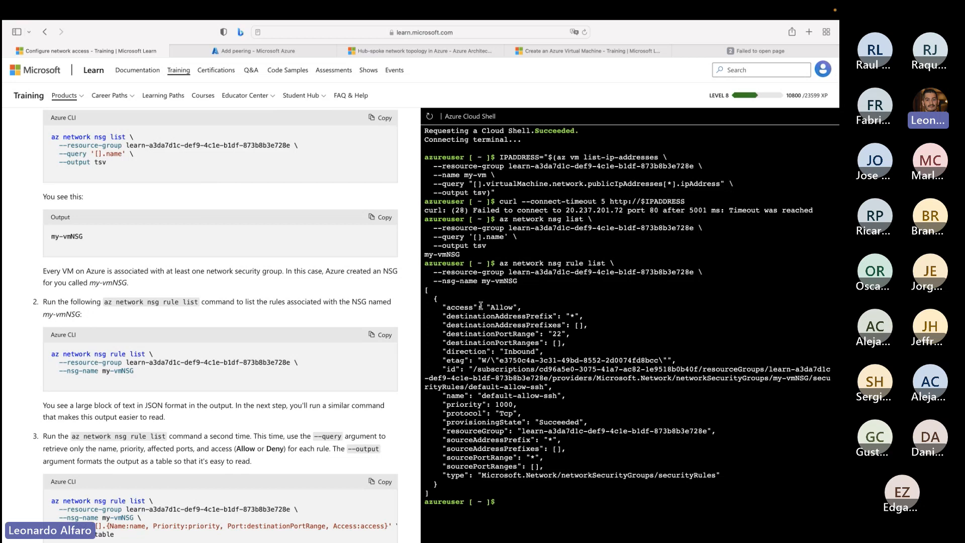
- Examine the access, destination port range and direction properties of the security rule in the JSON output
double_click(502, 308)
click(508, 305)
drag(495, 307, 515, 307)
click(572, 316)
click(578, 327)
drag(553, 334, 562, 335)
drag(507, 351, 533, 351)
- Copy the VM's IP address from the curl output and open the Mac's Terminal app
double_click(594, 211)
key(super+c)
key(ctrl+Left)
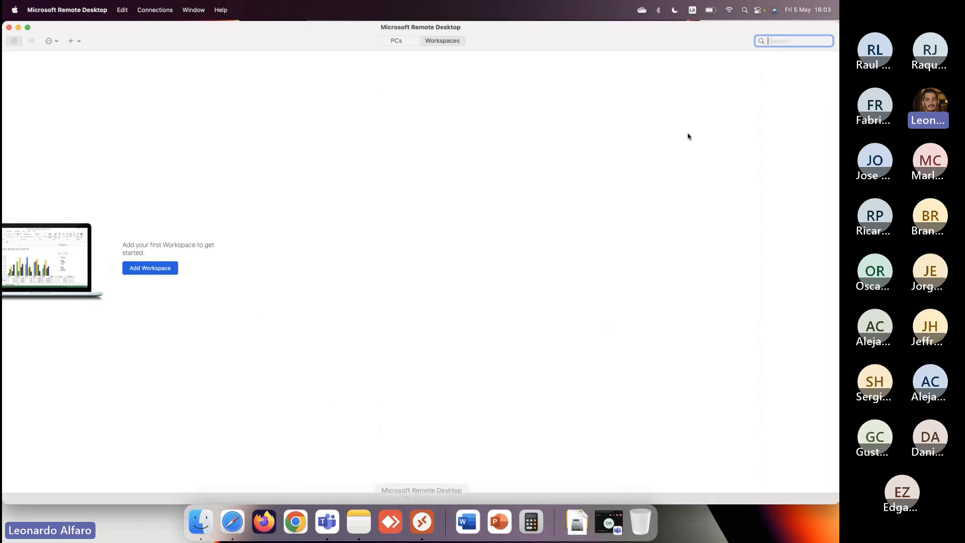
click(745, 11)
text(ter)
key(Return)
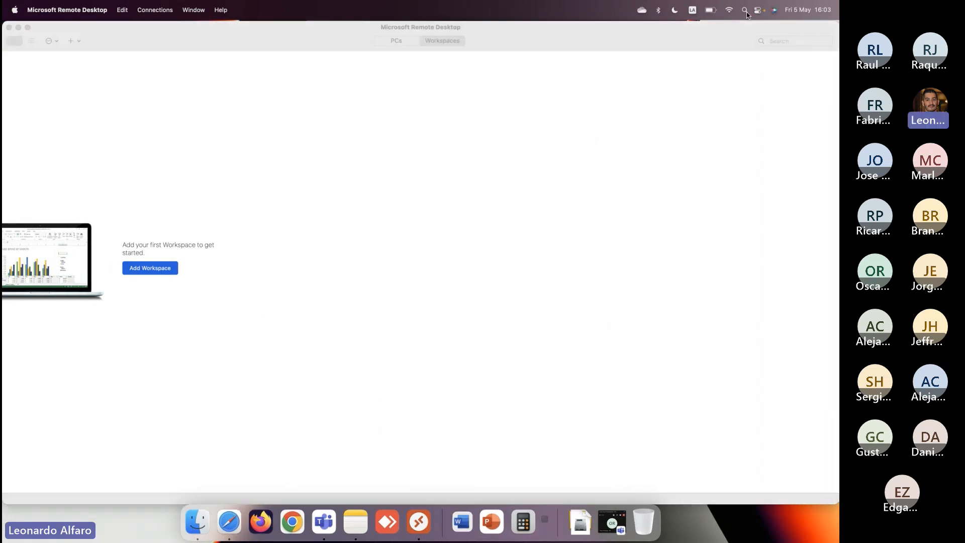
text(ssg)
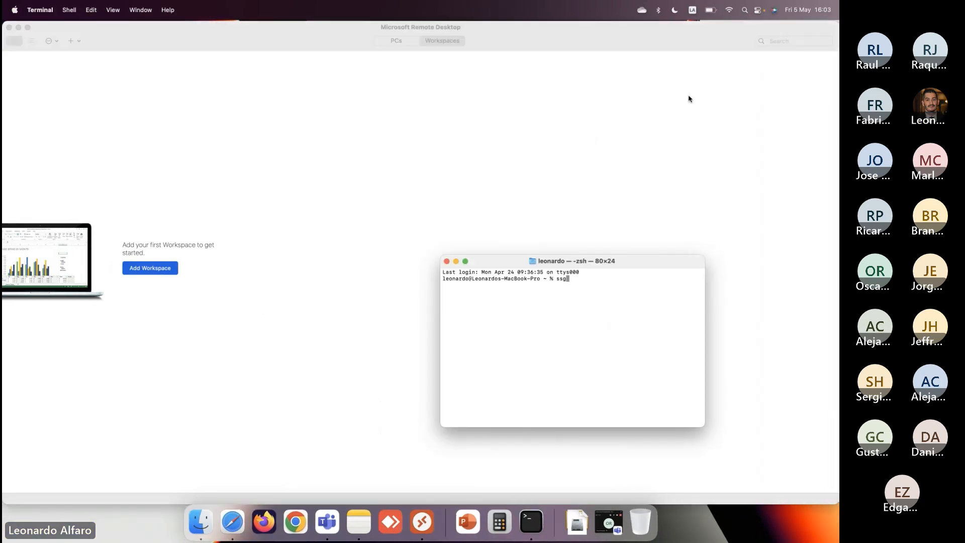
text( itco@)
key(super+v)
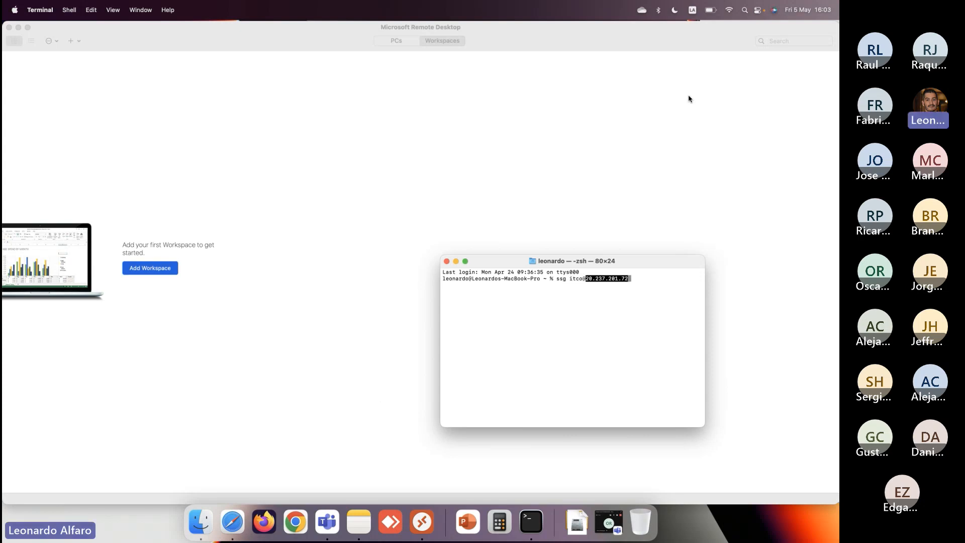
key(Return)
key(Up)
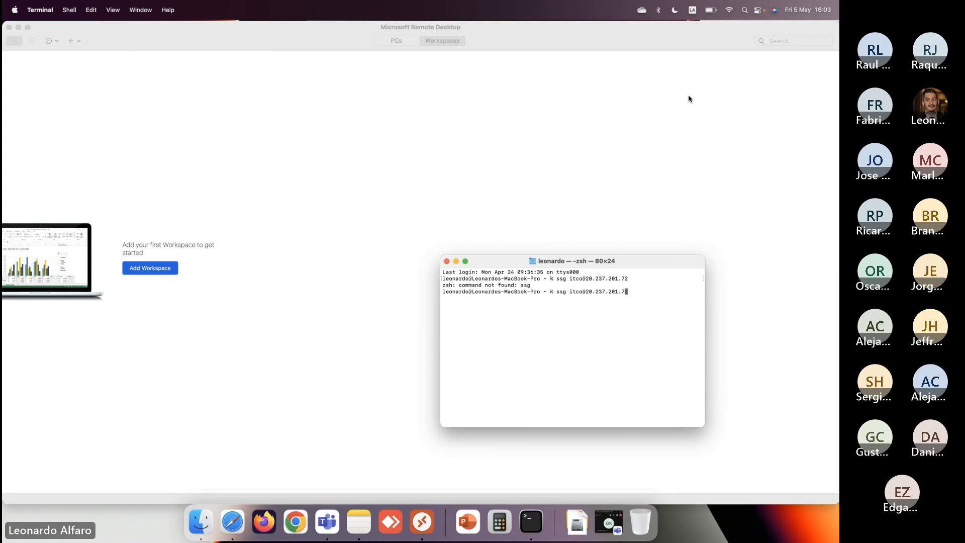
key(alt+Left)
key(alt+Left)
key(alt+Left)
key(alt+Left)
key(alt+Left)
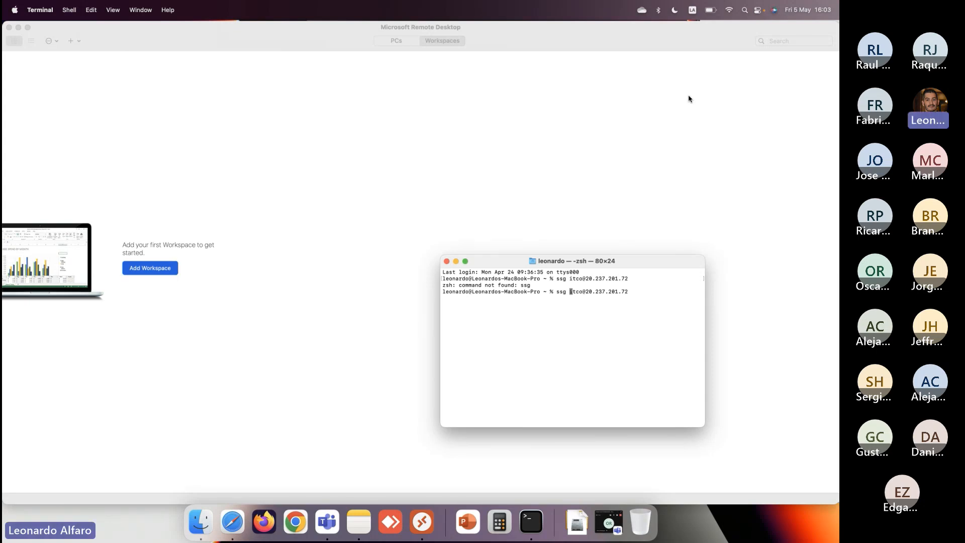
key(BackSpace)
text(h)
key(Return)
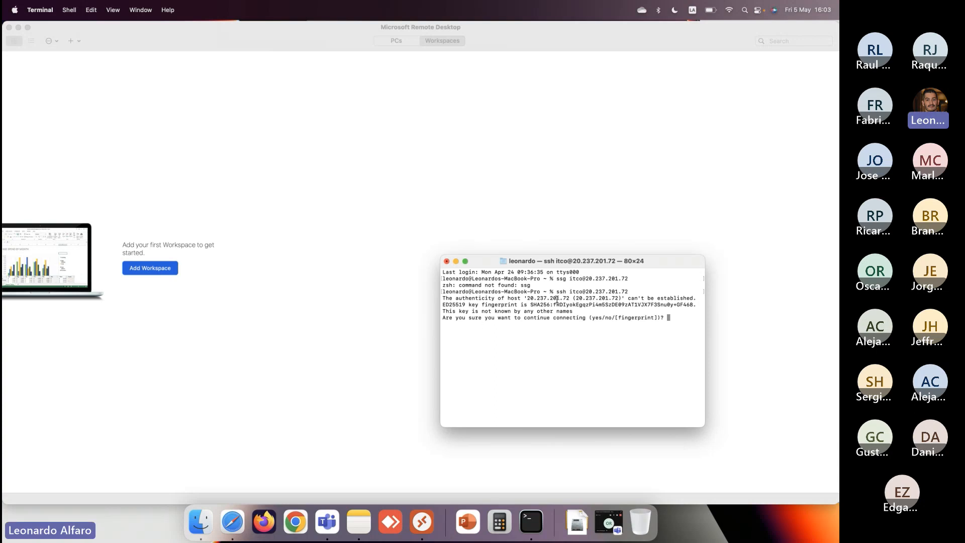
- Expand the terminal to full screen, review the host authenticity prompt and answer yes to continue connecting
drag(526, 297, 572, 301)
click(466, 262)
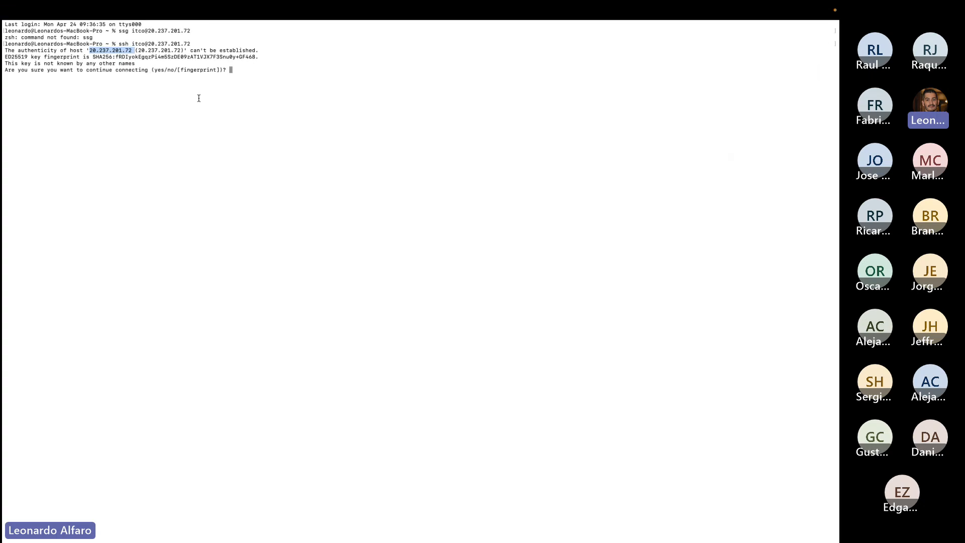
click(133, 62)
drag(100, 53, 254, 74)
click(249, 82)
text(yes)
key(Return)
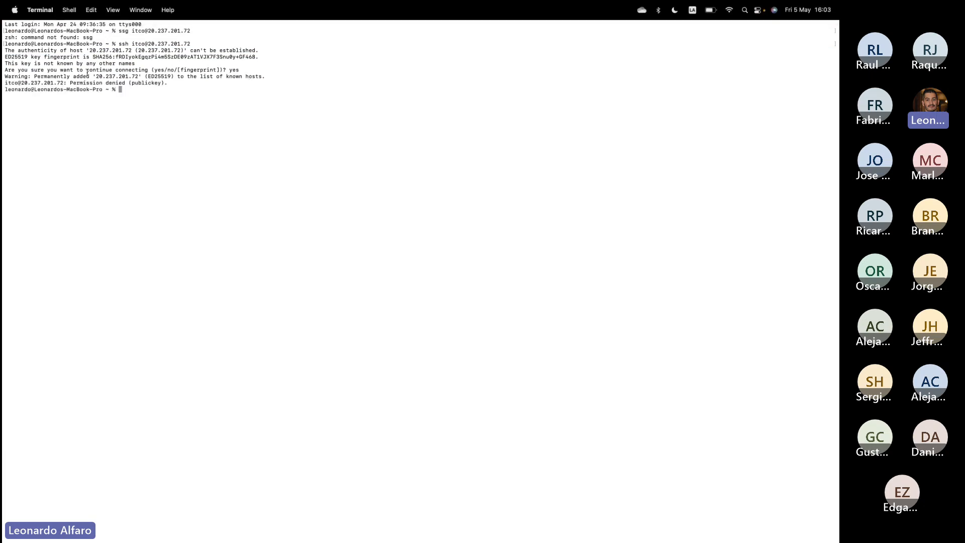
- Return to the exercise, copy Task 2's az network nsg rule list command with --query and --output table, and run it in Cloud Shell
key(ctrl+Left)
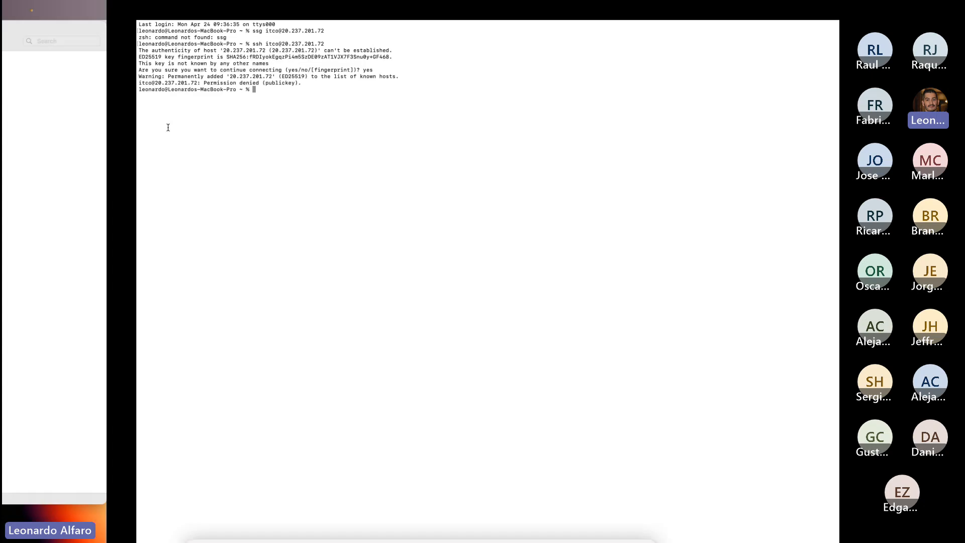
key(ctrl+Right)
key(ctrl+Right)
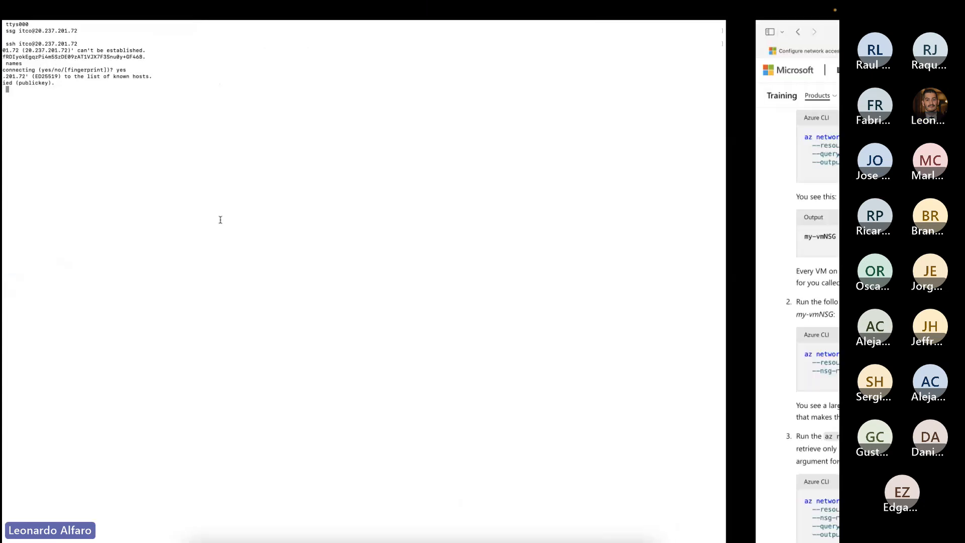
scroll(288, 405, down, 3)
scroll(288, 405, down, 2)
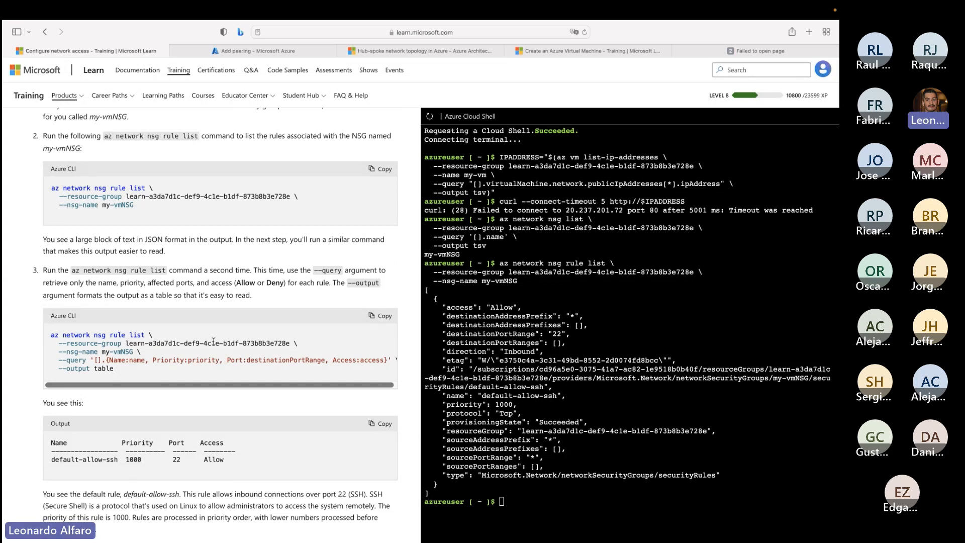
click(380, 315)
click(535, 520)
key(super+v)
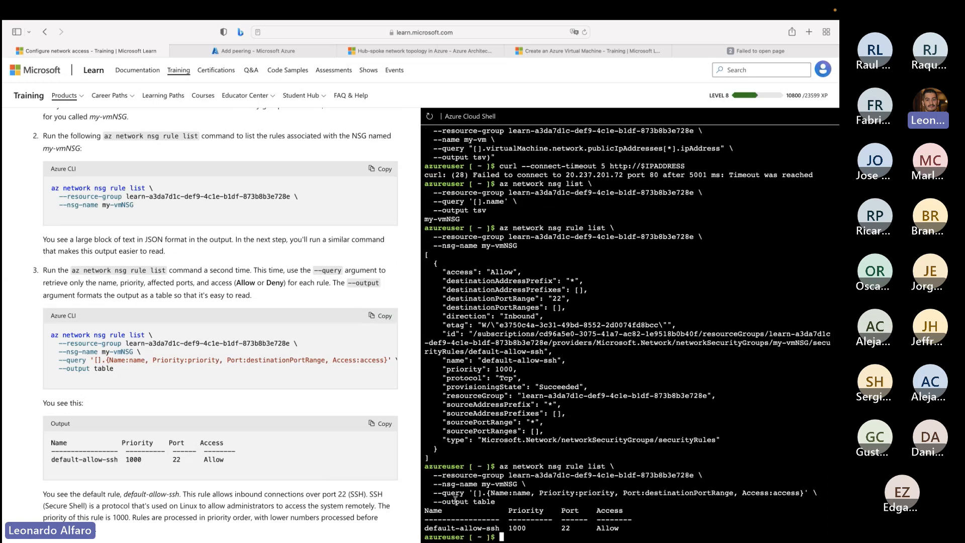
drag(434, 501, 497, 501)
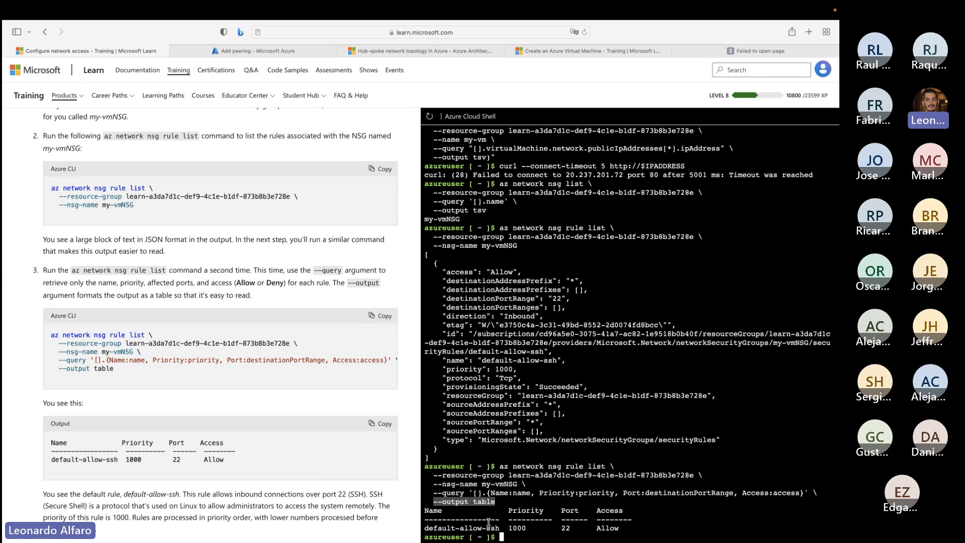
drag(424, 528, 633, 527)
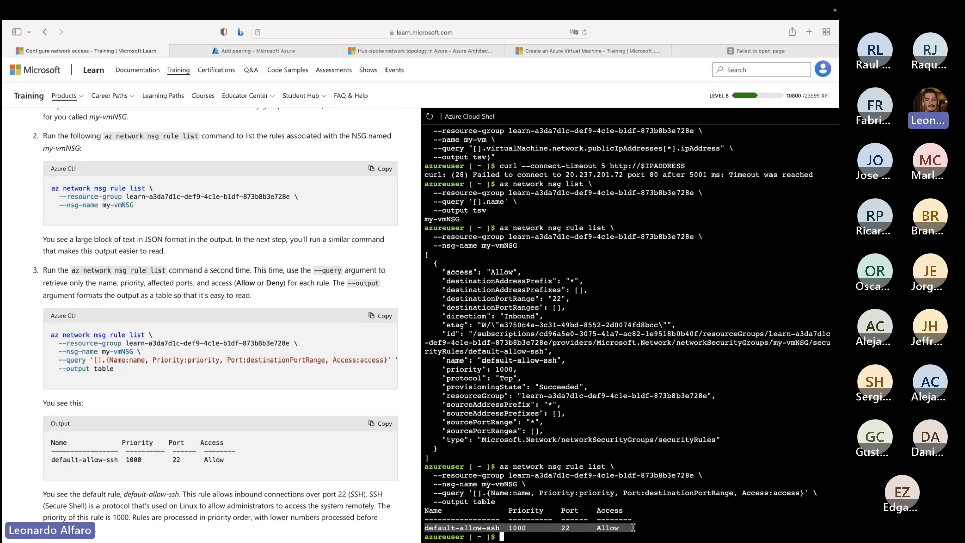
- Copy Task 3's az network nsg rule create command for the allow-http rule on port 80 and paste it into Cloud Shell
scroll(191, 508, down, 6)
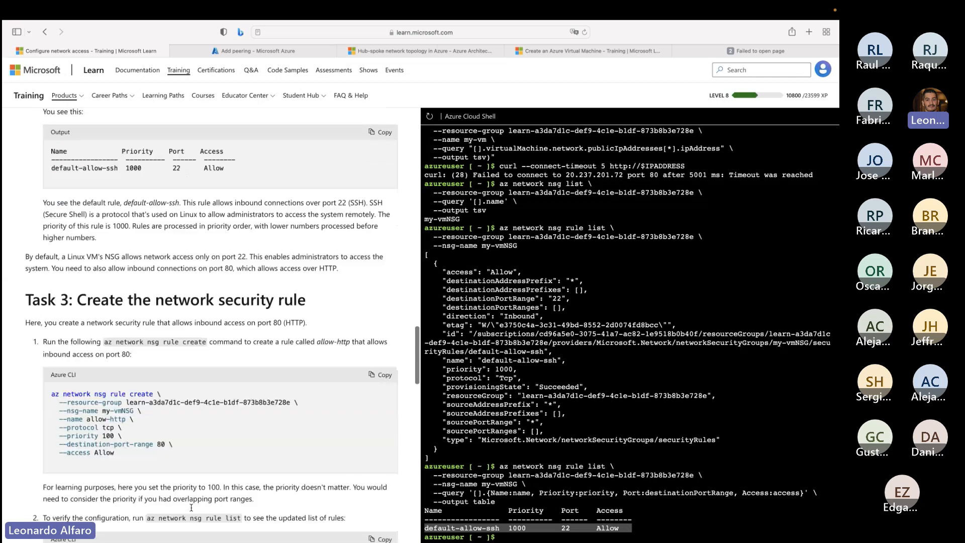
scroll(191, 507, down, 3)
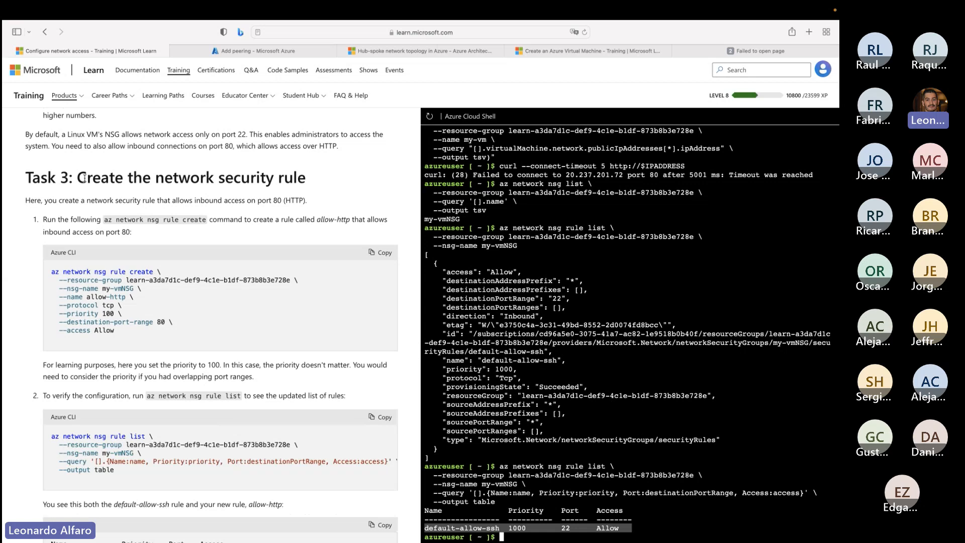
drag(77, 177, 308, 180)
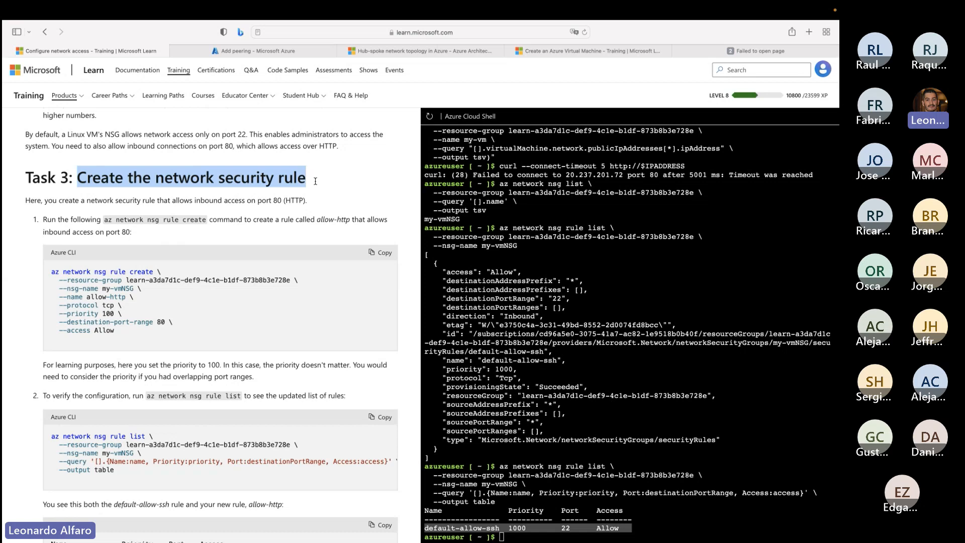
click(379, 252)
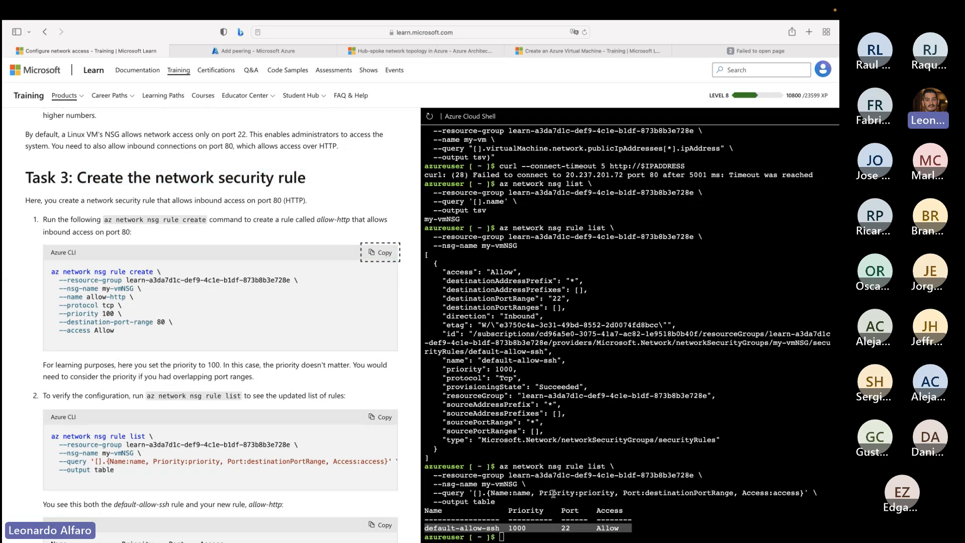
click(531, 538)
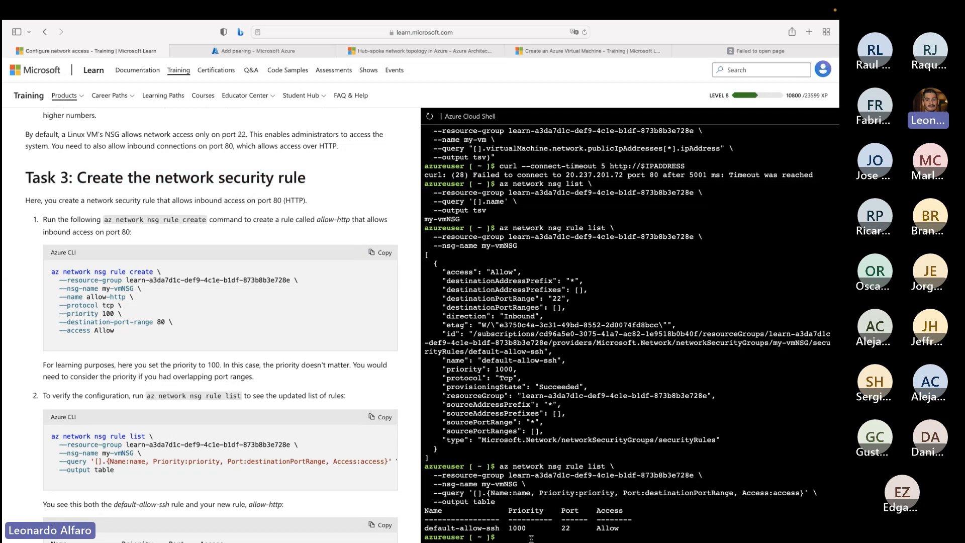
key(super+v)
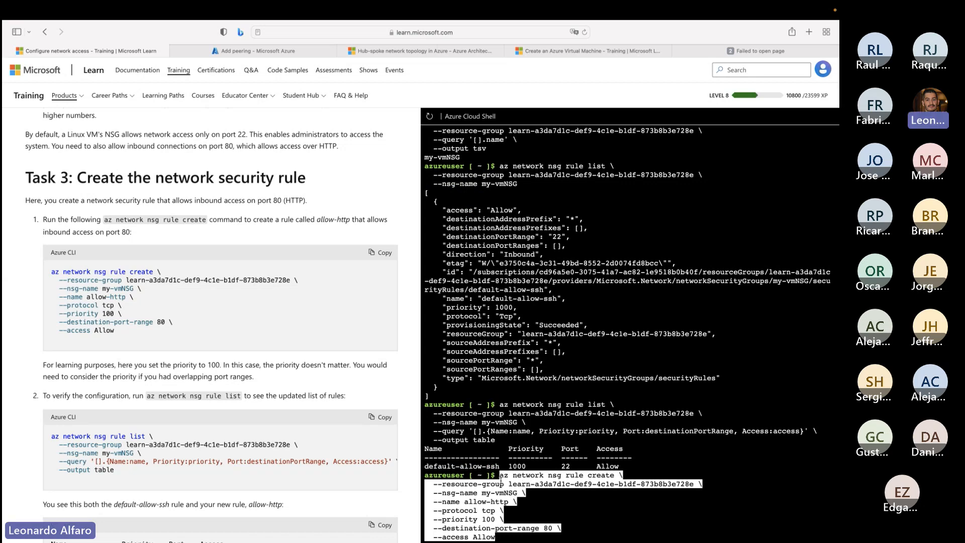
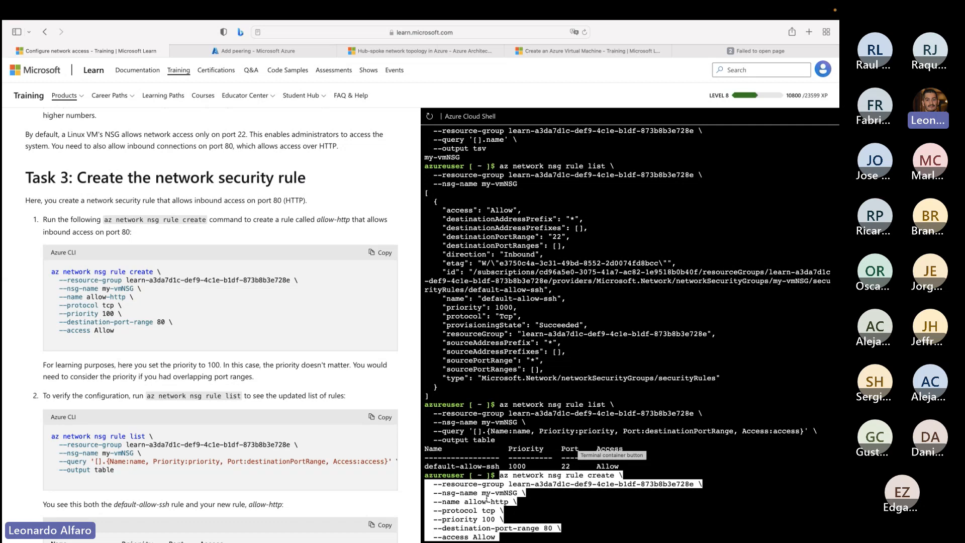
- Run the pasted az network nsg rule create command that adds the allow-http rule for port 80 with priority 100 to my-vmNSG
scroll(486, 500, up, 1)
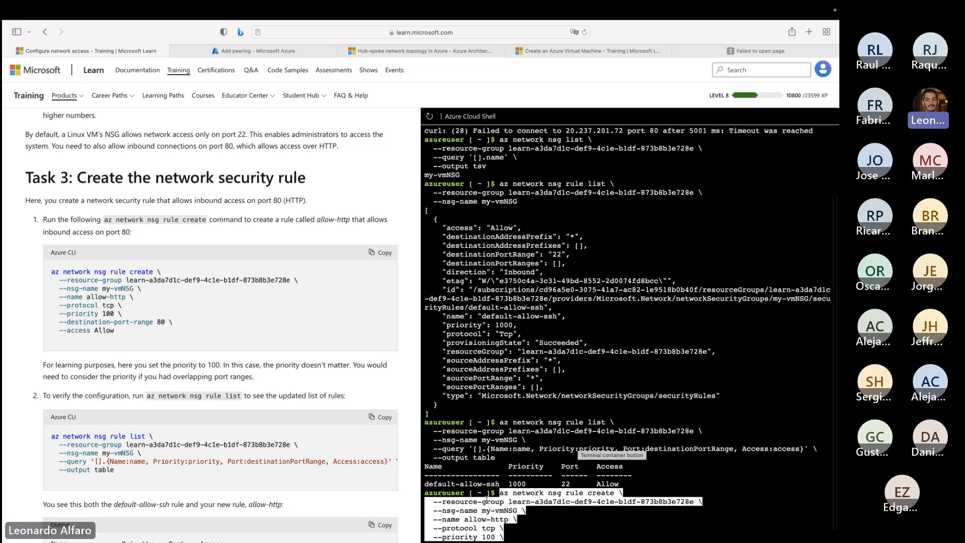
key(super+shift+backslash)
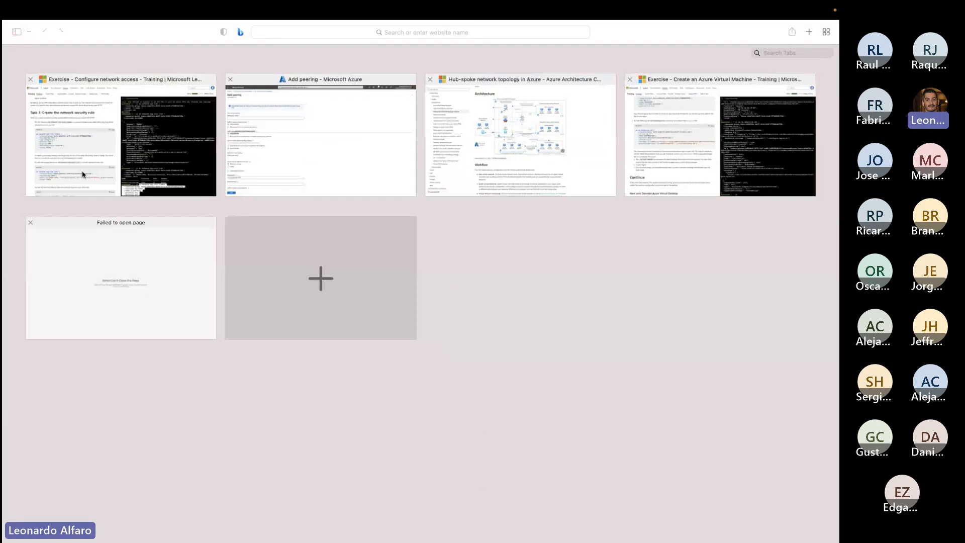
click(82, 175)
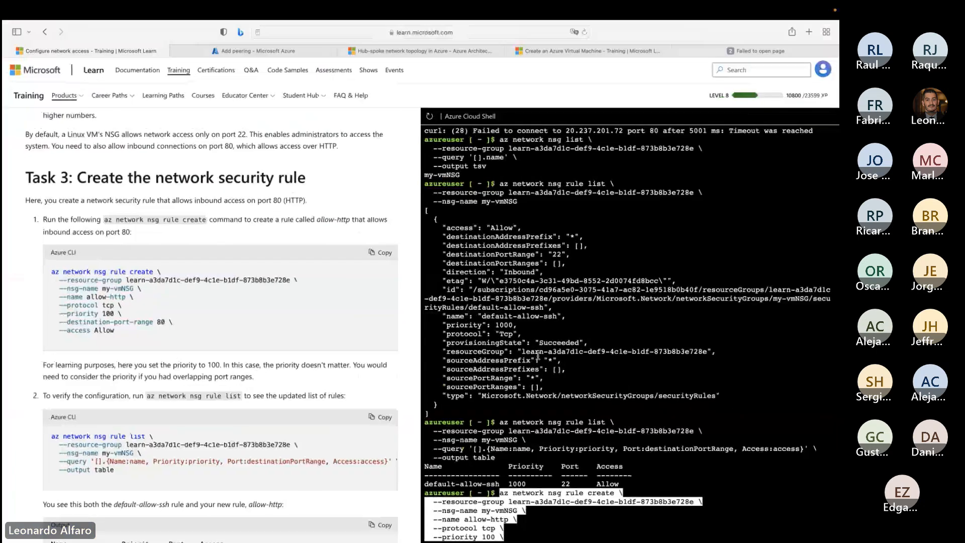
scroll(537, 358, down, 1)
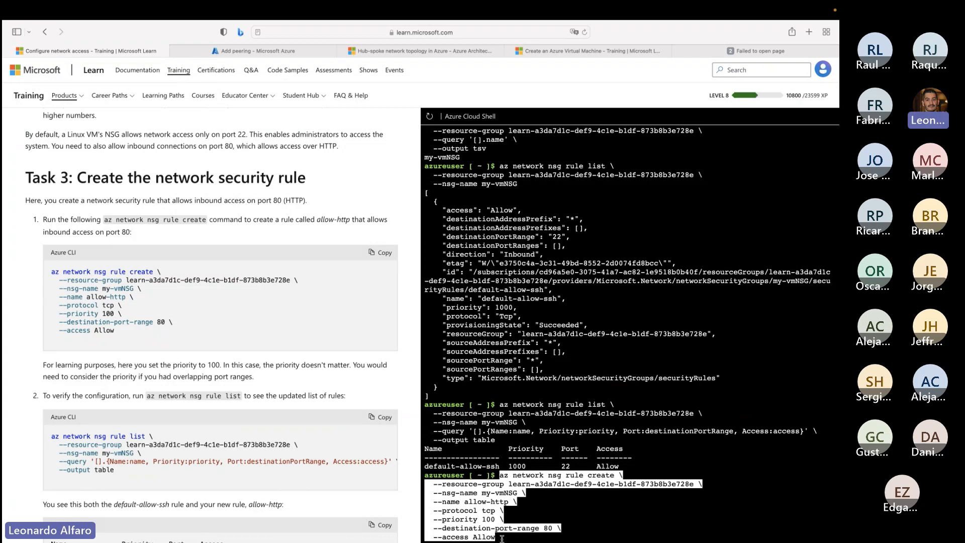
key(Return)
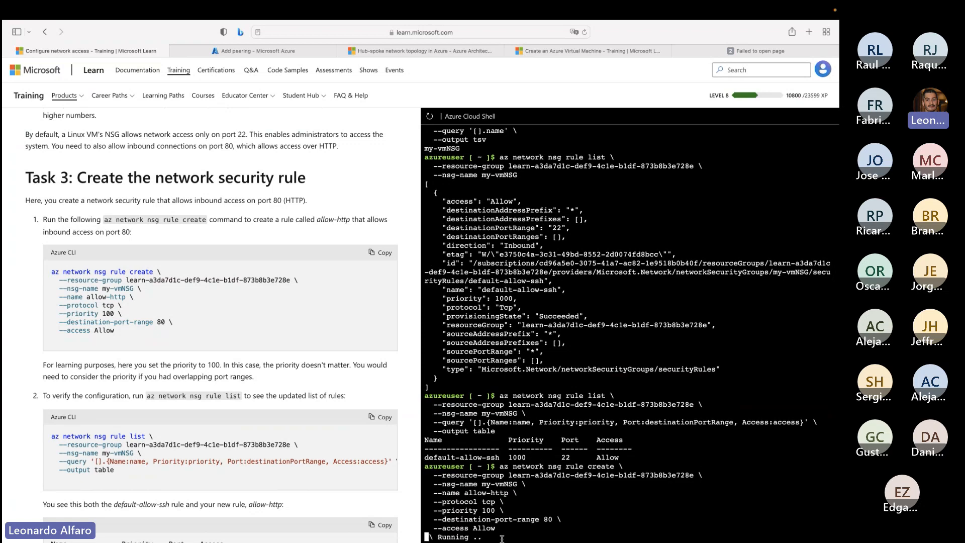
scroll(314, 482, down, 2)
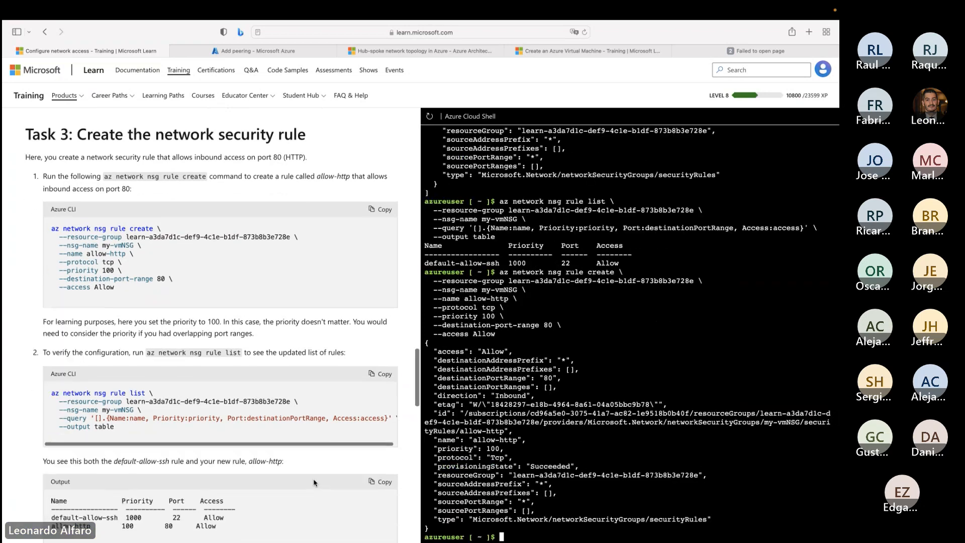
- Recall and rerun az network nsg rule list with table output, then highlight the default-allow-ssh and allow-http rows
scroll(315, 483, up, 2)
key(Up)
key(Up)
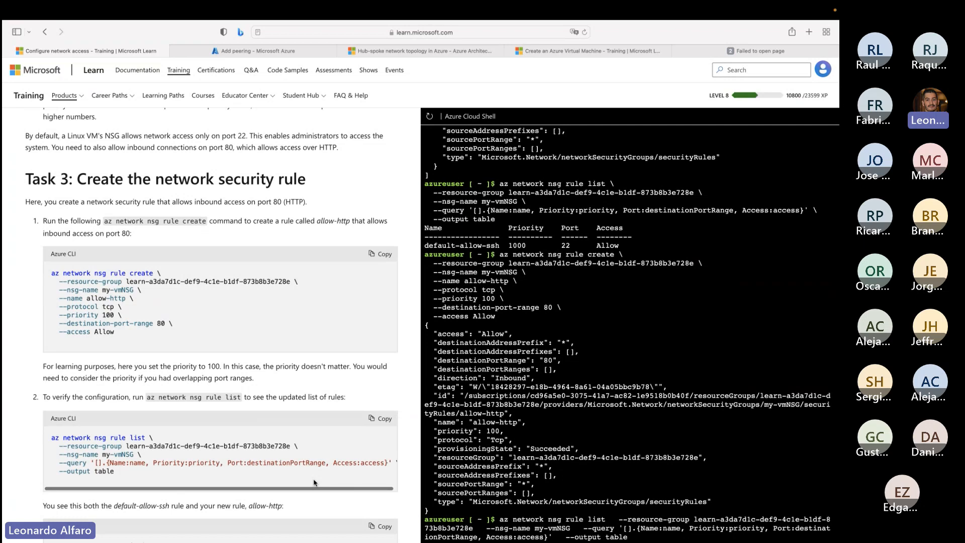
key(Return)
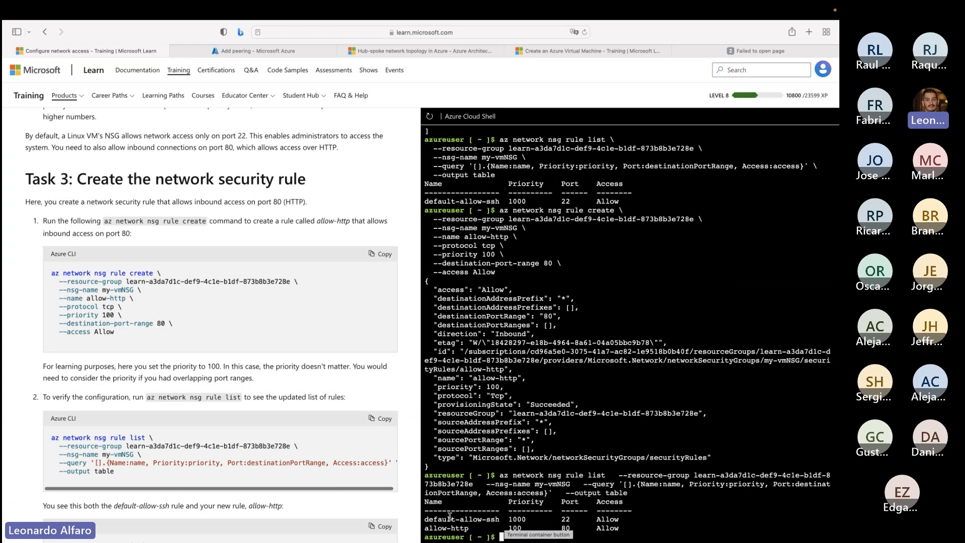
drag(445, 519, 583, 519)
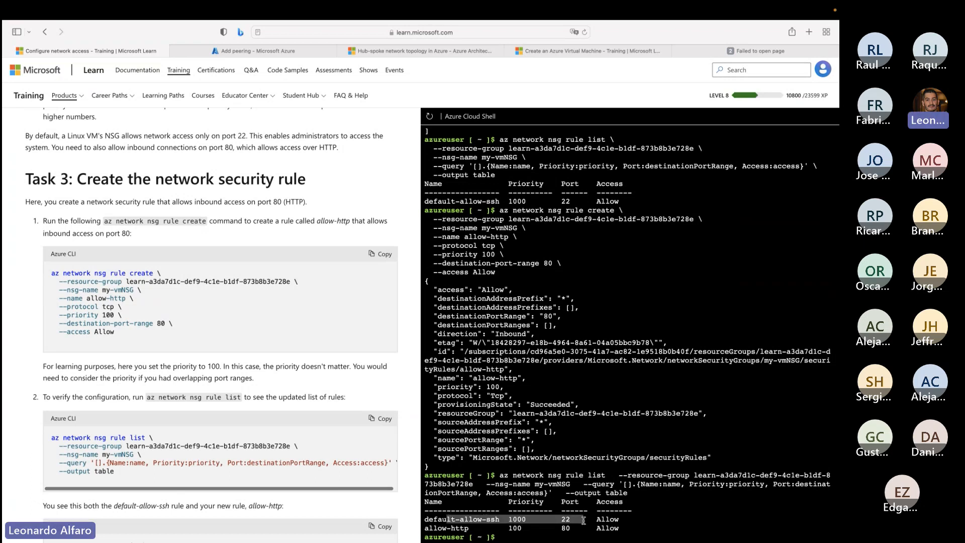
drag(442, 528, 603, 528)
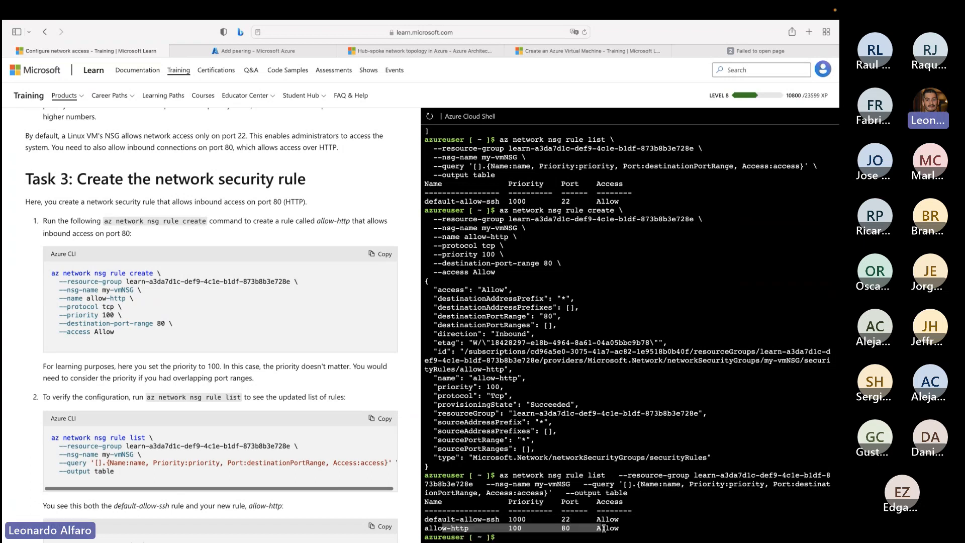
text(az network nsg rule create   --resource-group learn-a3da7d1c-def9-4c1e-b1df-873b8b3e728e   --nsg-name my-vmNSG   --name allow-http   --protocol tcp   --priority 100   --destination-port-range 80   --access Allow)
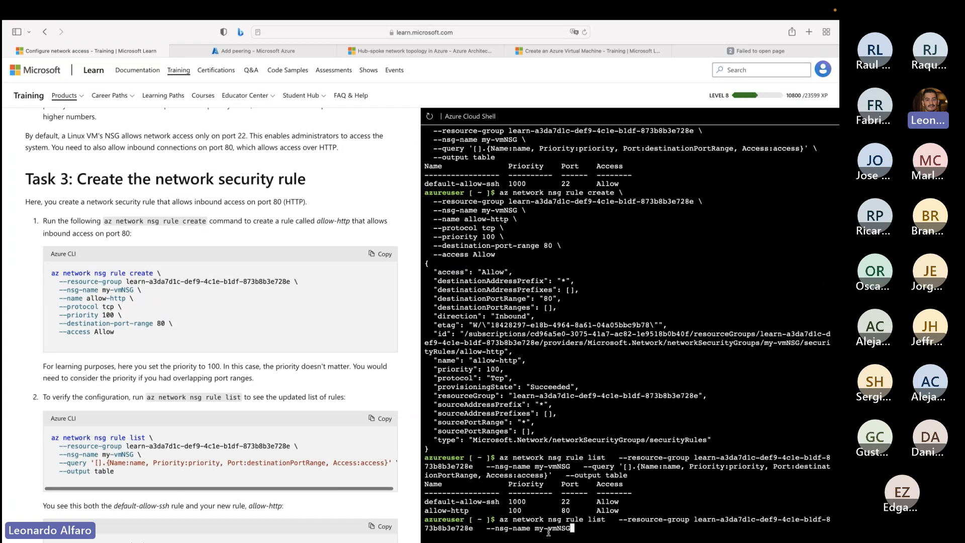
key(Up)
key(Up)
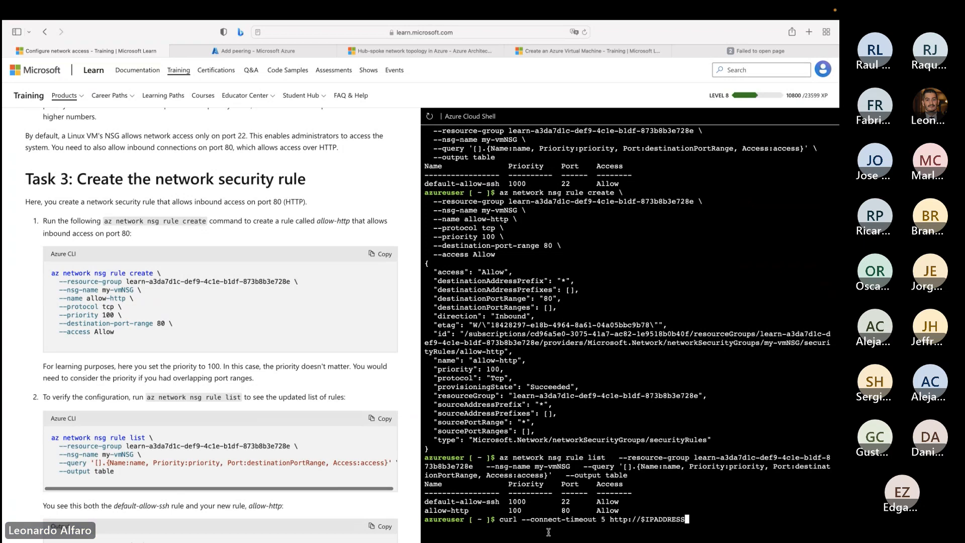
key(Return)
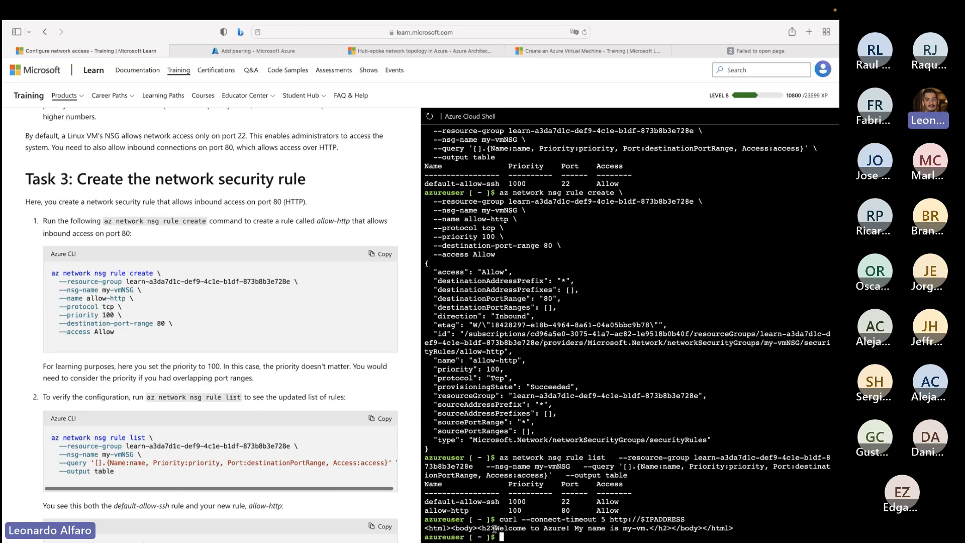
drag(495, 528, 652, 530)
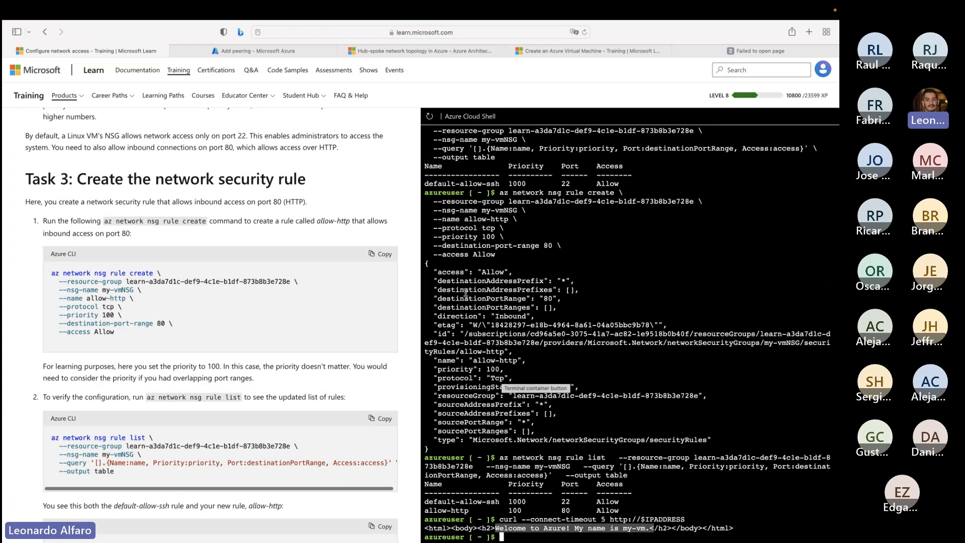
- Review Task 3's expected rule table and Task 4's curl command in the exercise, highlighting both
scroll(157, 307, down, 5)
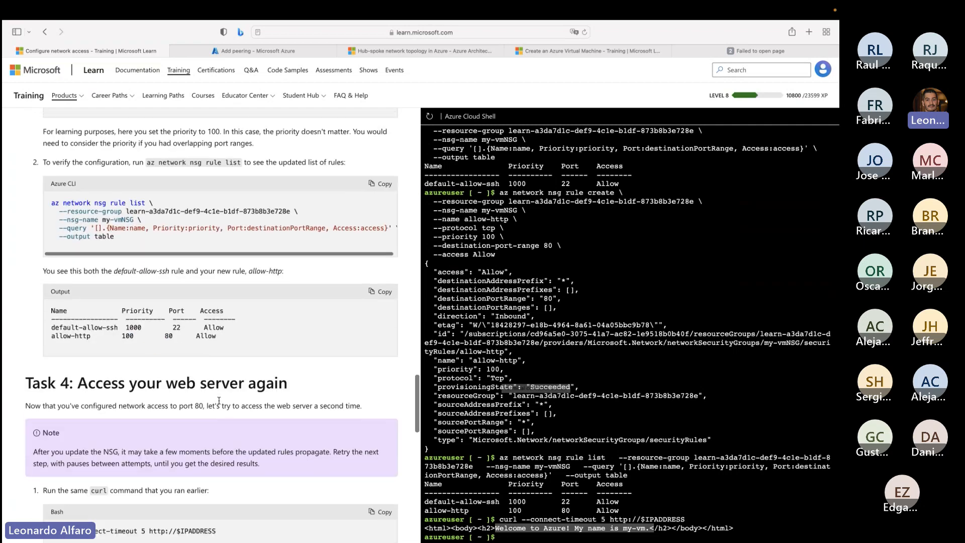
scroll(157, 307, down, 2)
drag(52, 203, 176, 237)
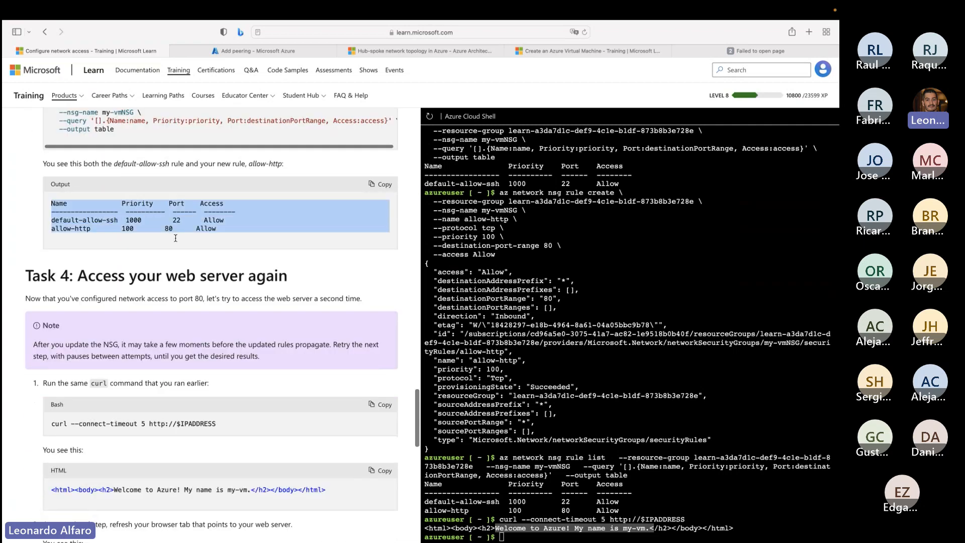
scroll(174, 276, down, 5)
drag(52, 197, 99, 198)
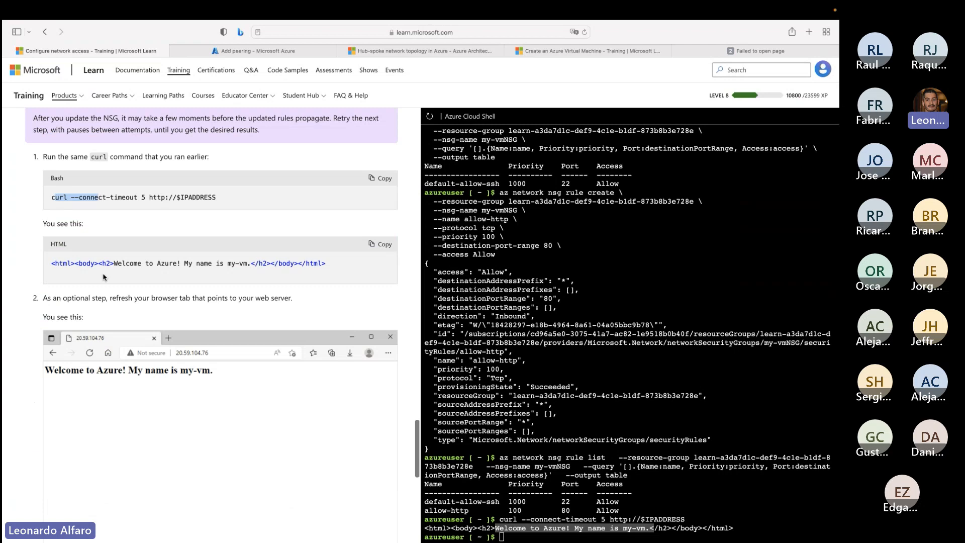
- Reload the web server page at 20.237.201.72 in the failed browser tab and highlight its welcome message
click(783, 52)
click(493, 34)
key(Return)
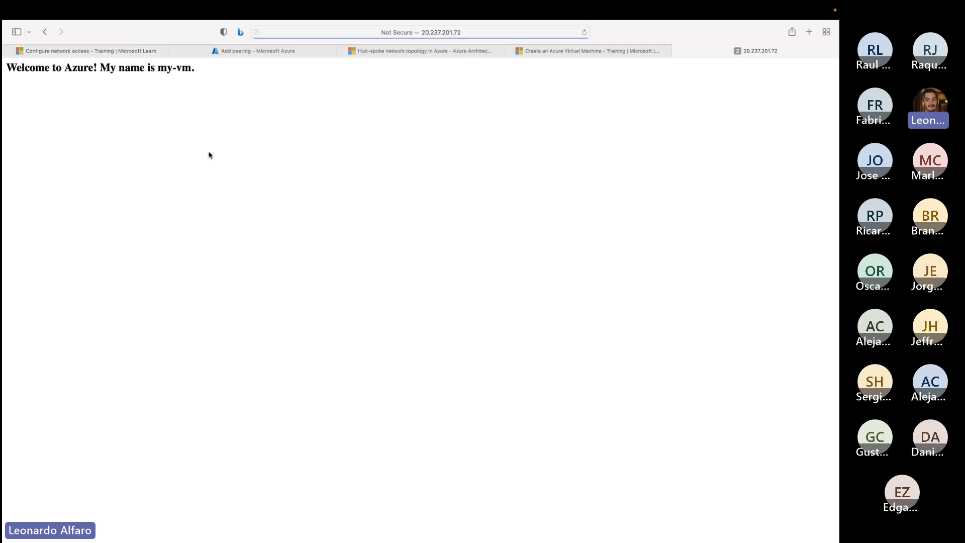
drag(205, 71, 6, 70)
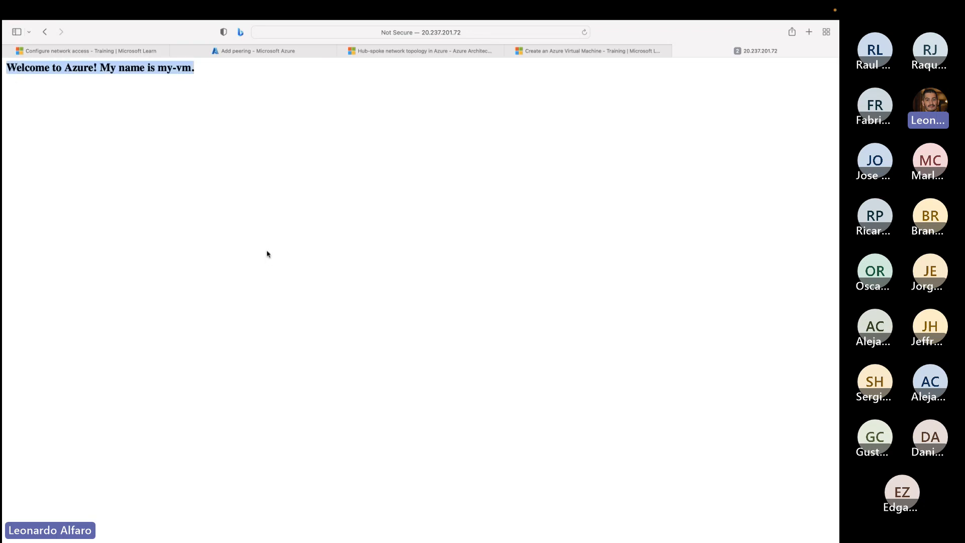
- Return to the network access exercise and review its remaining sandbox time and the Clean up section
click(124, 51)
scroll(365, 405, down, 10)
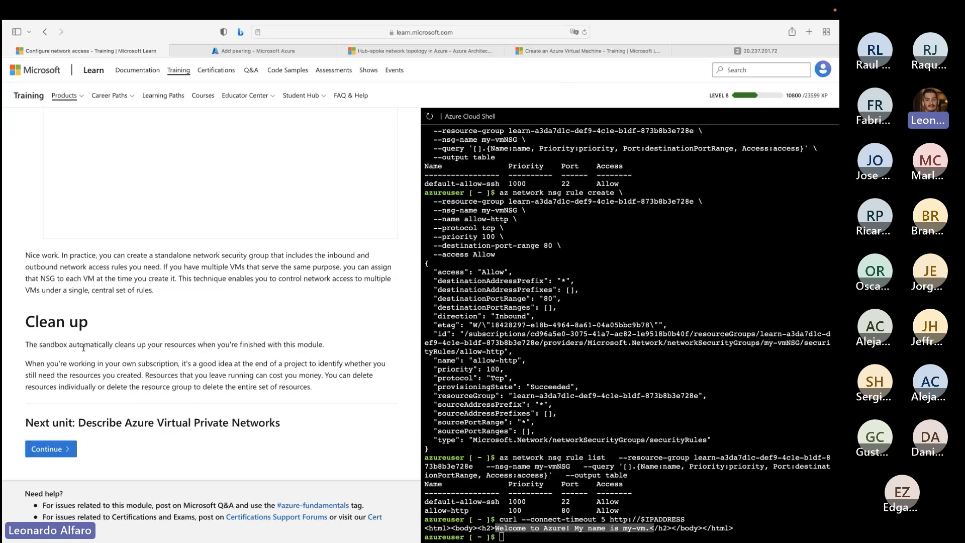
scroll(159, 400, up, 20)
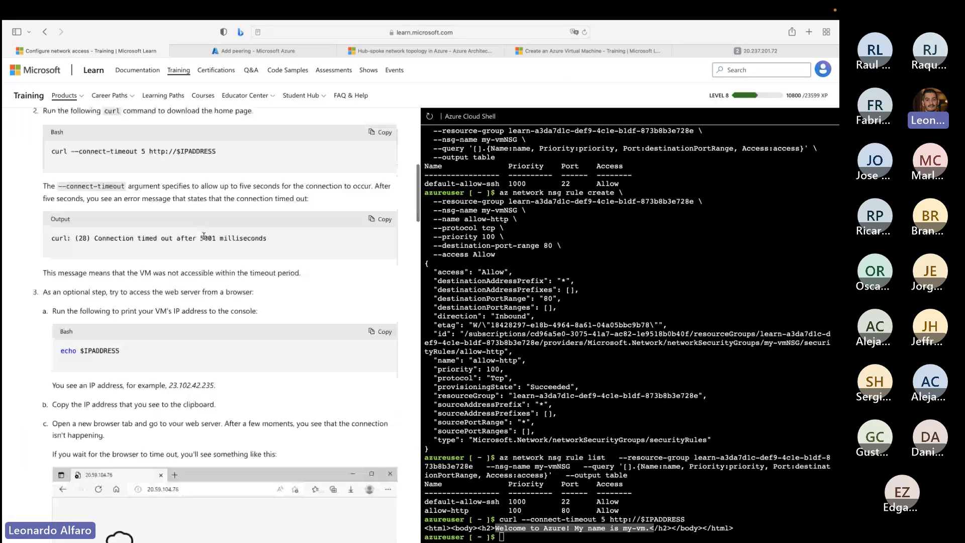
scroll(157, 226, down, 1)
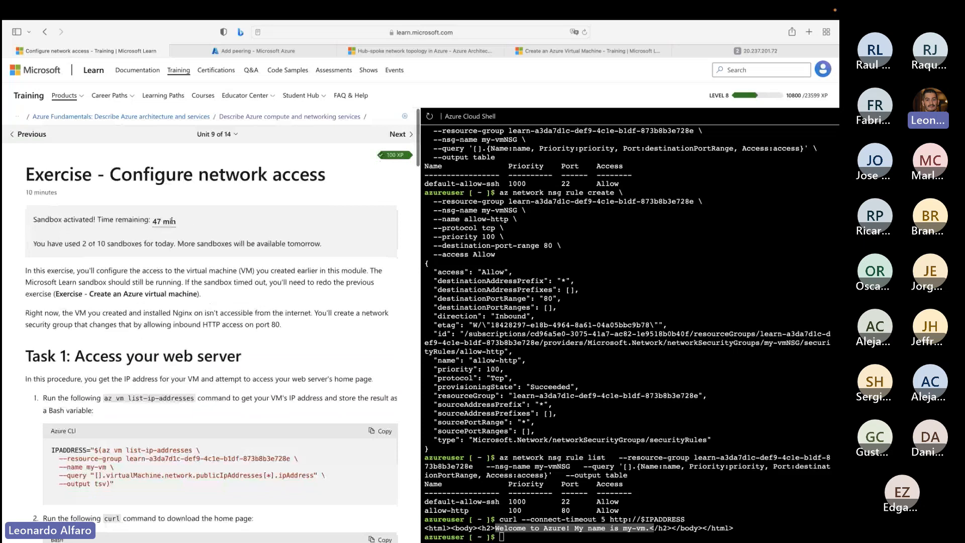
drag(187, 225, 147, 220)
scroll(94, 363, down, 2)
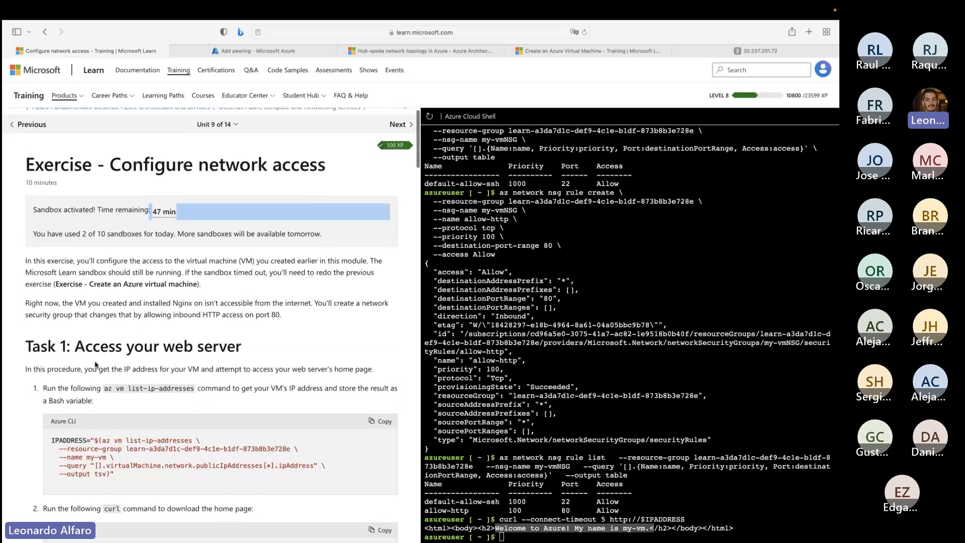
scroll(97, 359, down, 12)
scroll(96, 360, down, 20)
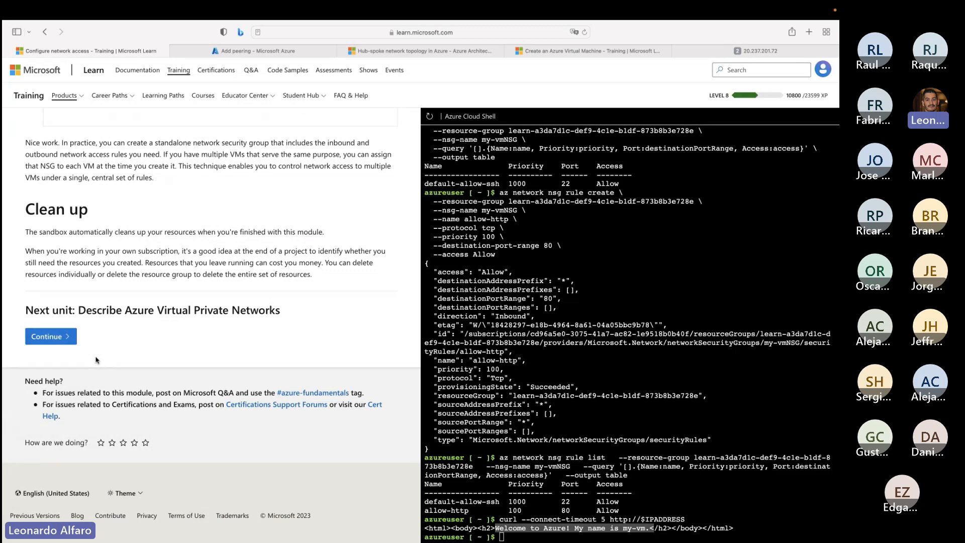
- Recall the az network nsg rule create command in Cloud Shell and change its destination port range to 8080
click(594, 426)
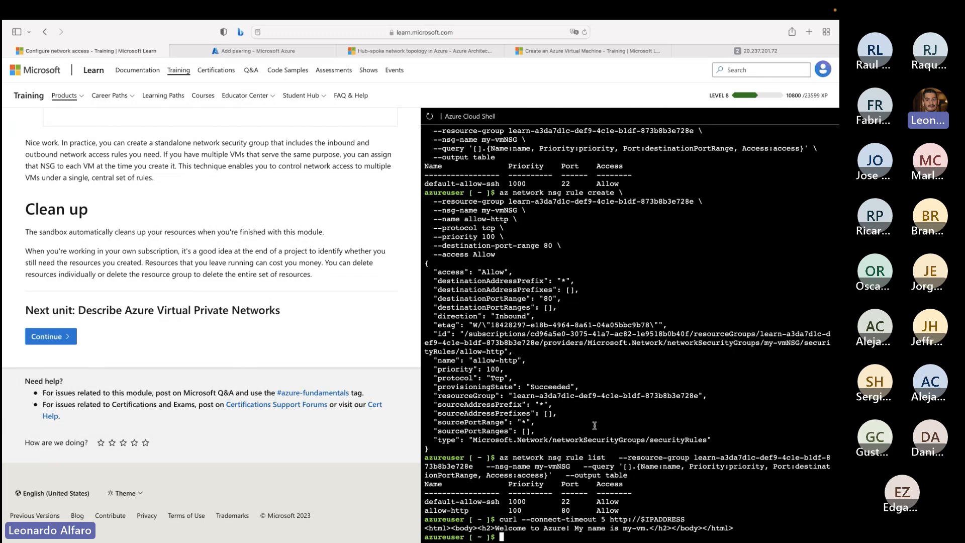
key(Up)
key(Up)
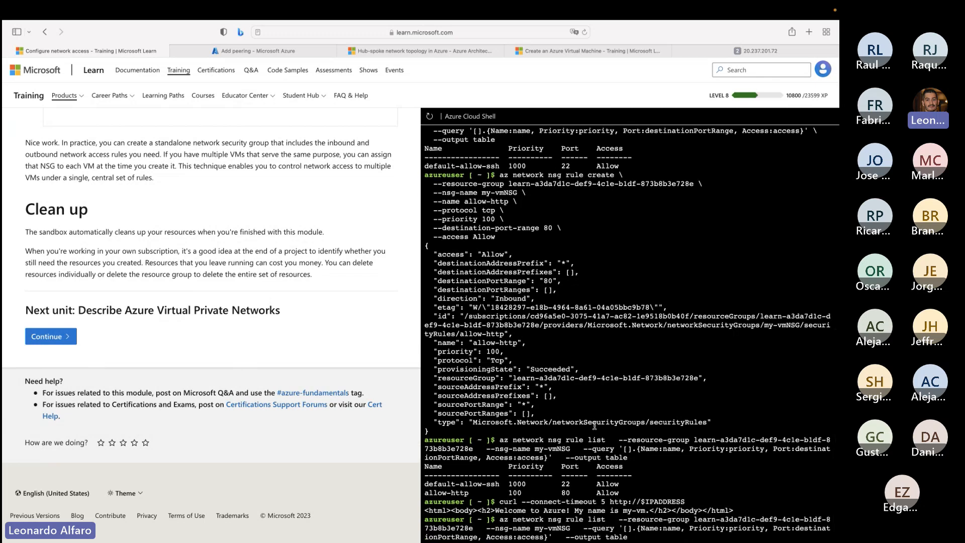
key(Up)
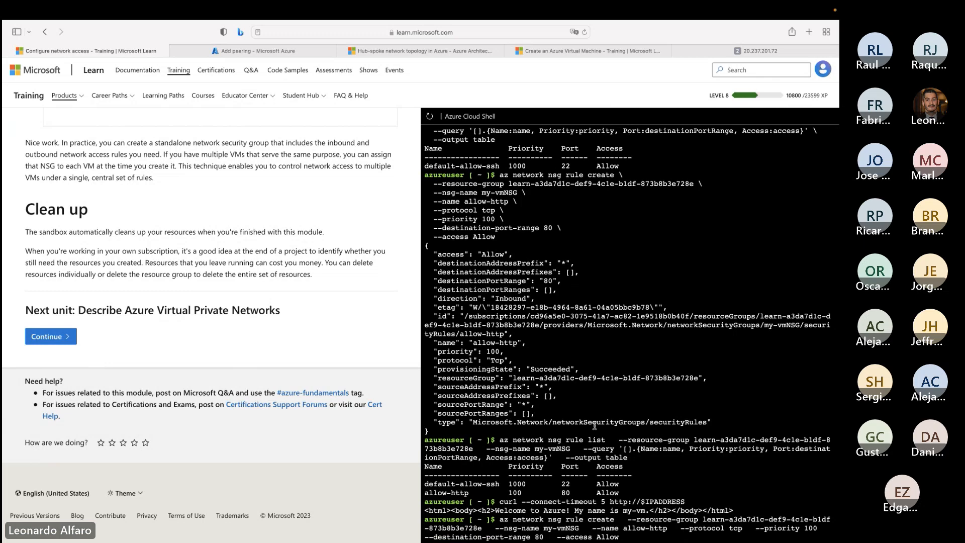
key(Left)
key(Left)
key(Left)
key(Left)
key(Left)
key(Left)
key(Left)
key(Left)
key(Left)
key(Left)
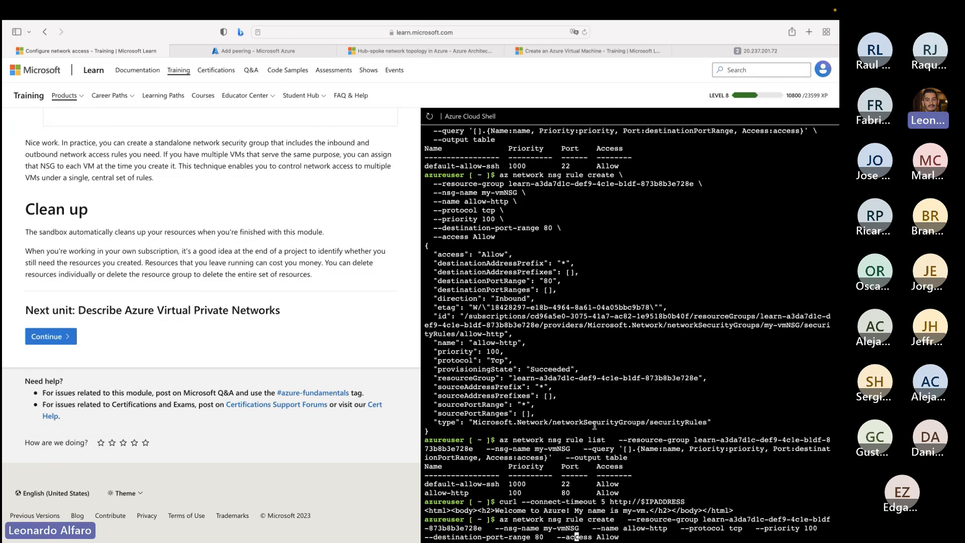
key(Left)
key(Left)
key(Left)
key(Left)
key(Left)
key(Left)
key(Left)
text(80)
- Change the priority in the recalled rule create command to 101
key(Left)
key(Left)
key(Left)
key(Left)
key(Left)
key(Left)
key(Left)
key(Left)
key(Left)
key(Left)
key(Left)
key(Left)
key(Left)
key(Left)
key(Left)
key(Left)
key(Left)
key(Left)
key(Left)
key(Left)
- Rename the rule in the command as allow-httpsecondary and run it to create the rule
key(Left)
key(Left)
key(Left)
key(Left)
key(Left)
key(Left)
key(Left)
key(Left)
key(Left)
key(BackSpace)
text(1)
key(Left)
key(Left)
key(Left)
key(Left)
key(Left)
key(Left)
key(Left)
key(Left)
key(Left)
key(Left)
key(Left)
key(Left)
key(Left)
key(Left)
key(Left)
key(Left)
key(Left)
key(Left)
key(Left)
key(Left)
key(Left)
key(Left)
key(Left)
key(Left)
key(Left)
key(Left)
key(Left)
key(Left)
key(Left)
key(Left)
text(secondary)
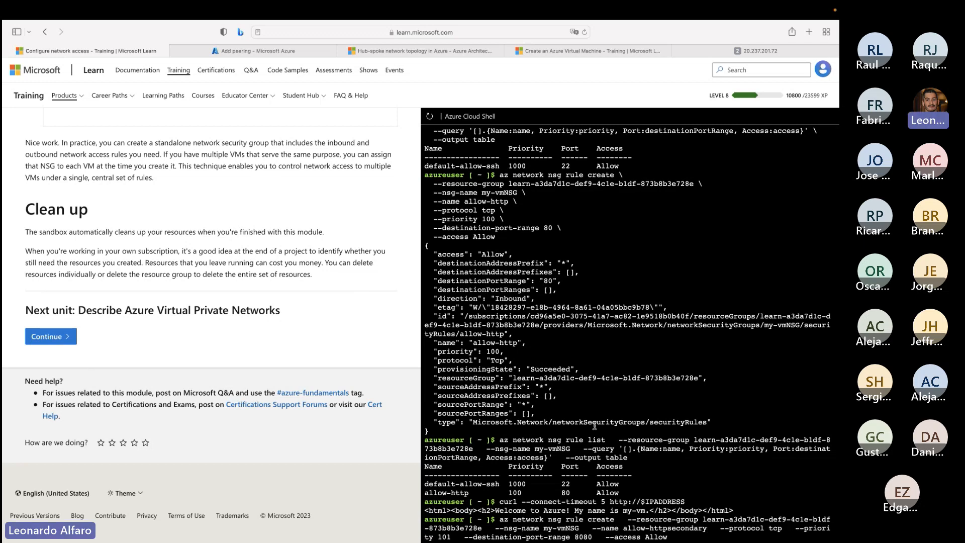
key(Return)
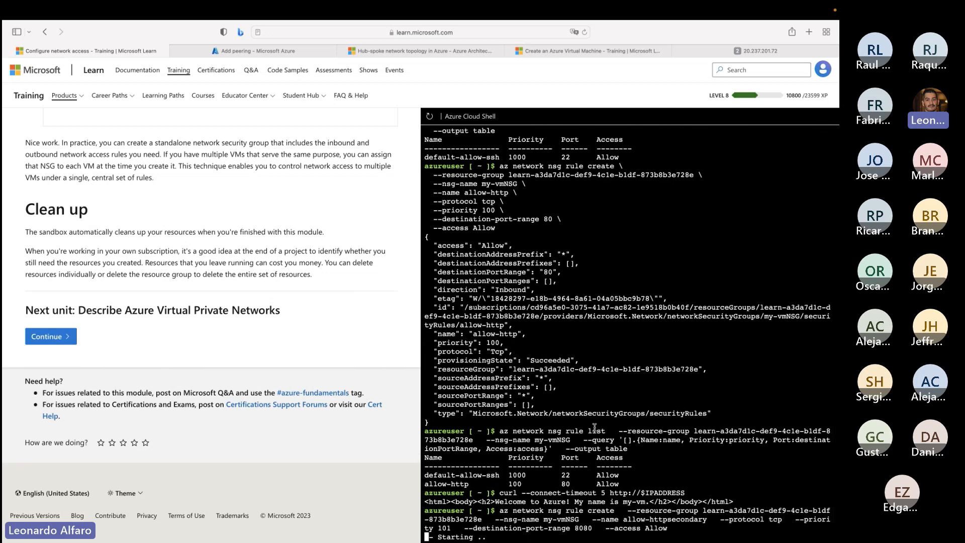
- Highlight and examine the parameters of the executed allow-httpsecondary rule command, including its protocol and priority
drag(747, 523, 466, 344)
drag(575, 334, 591, 334)
drag(774, 325, 777, 325)
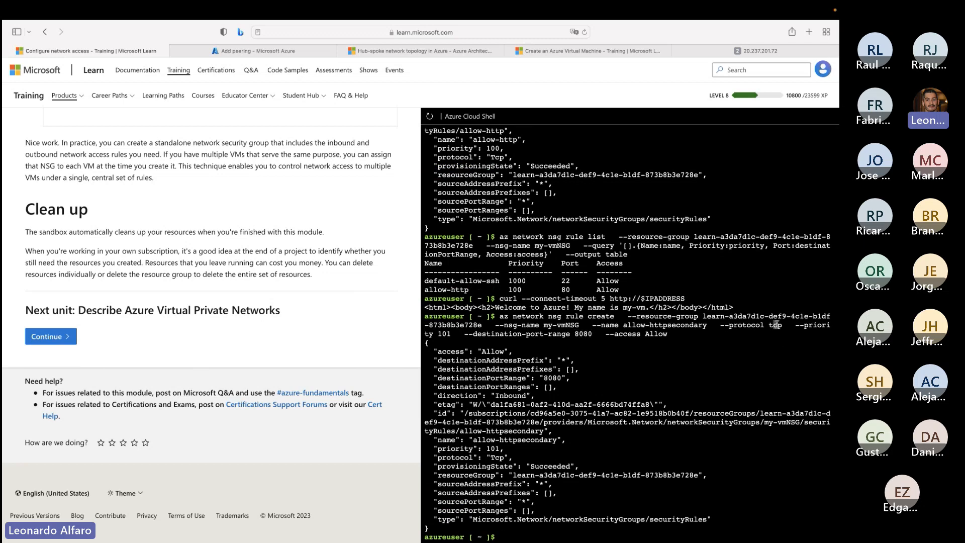
drag(443, 336, 447, 335)
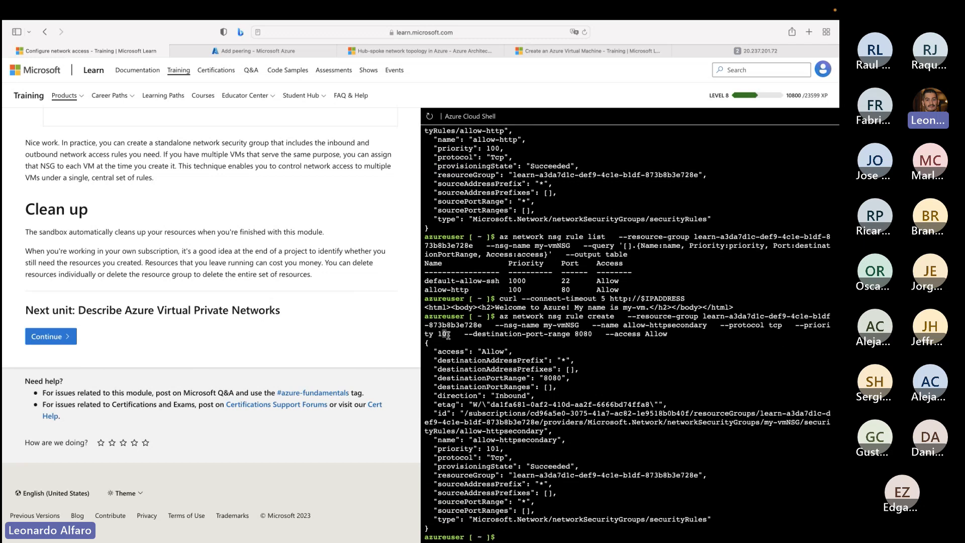
- Recall and rerun az network nsg rule list with table output, then highlight the complete table of rules
click(663, 321)
key(Up)
key(Up)
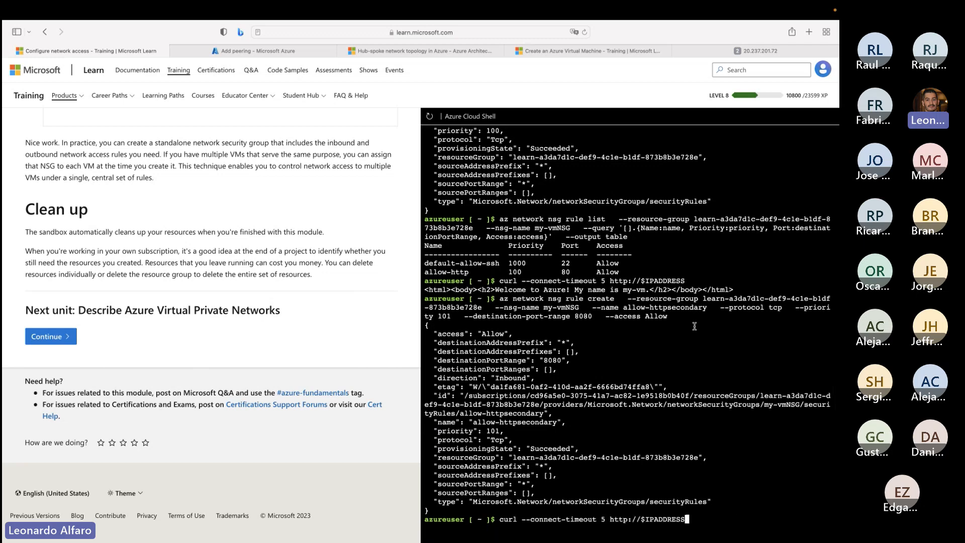
key(Up)
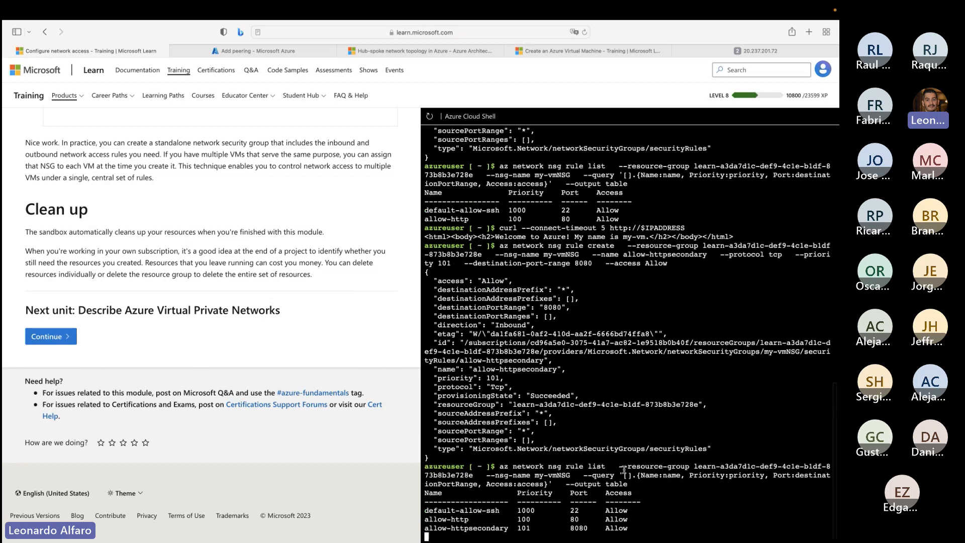
drag(637, 528, 412, 491)
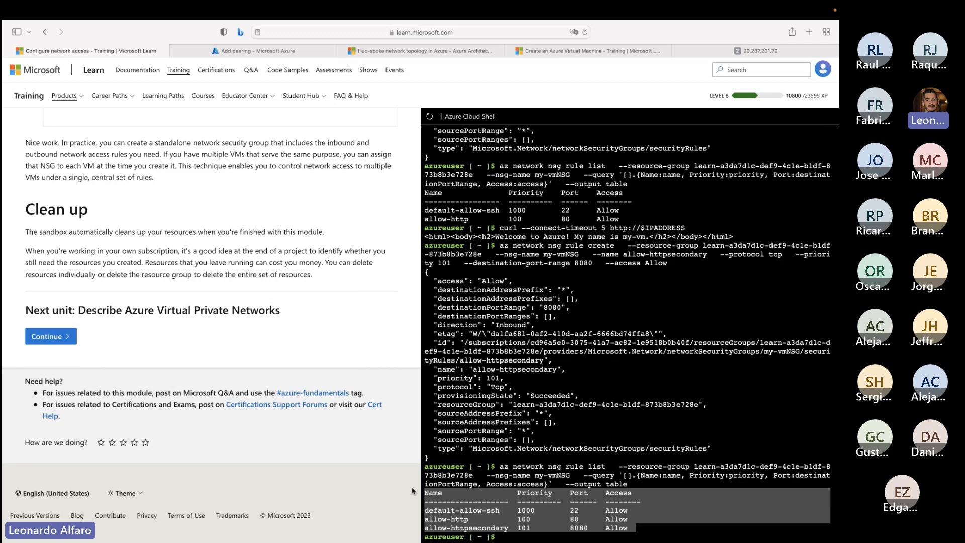
- Recall the allow-httpsecondary rule create command and change its destination port range to 80
key(Up)
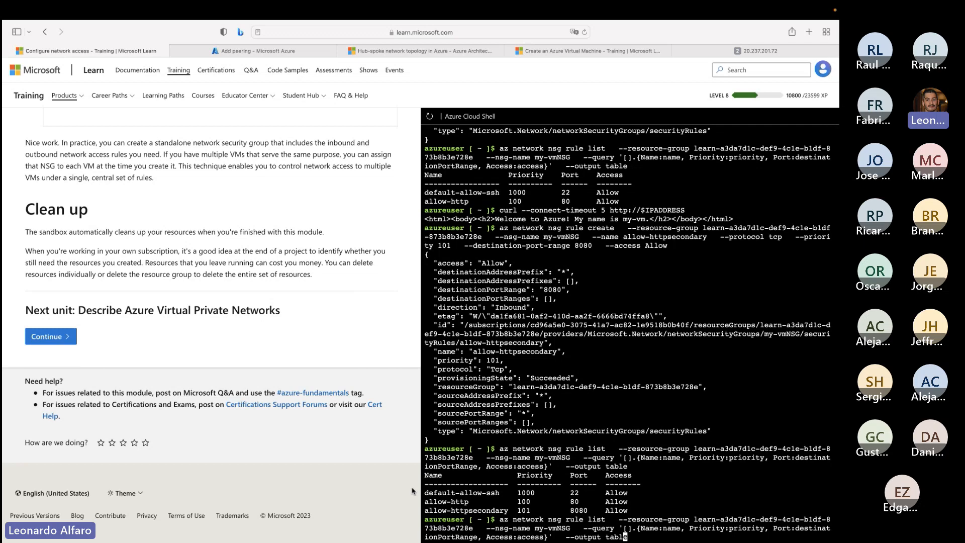
key(Up)
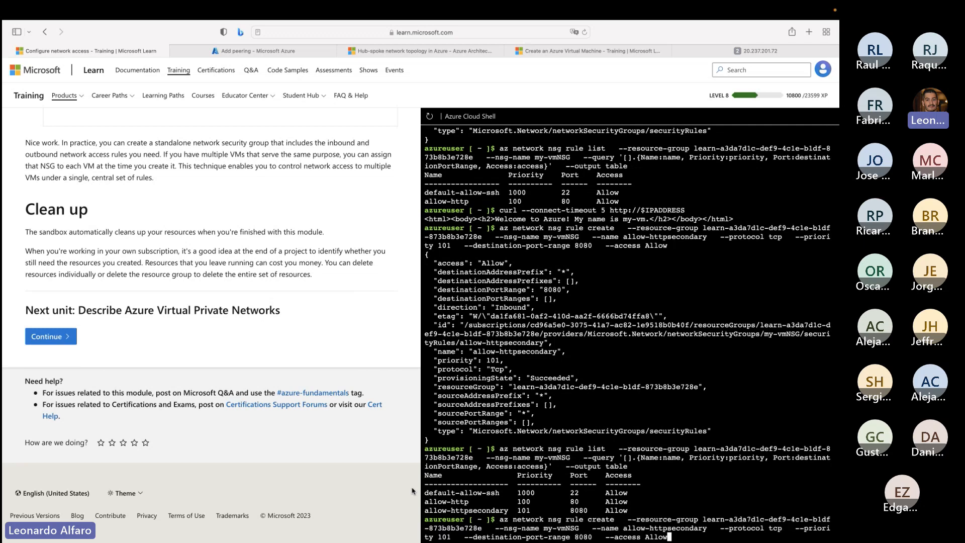
key(Left)
key(Left)
key(Left)
key(Left)
key(Left)
key(Left)
key(Left)
key(Left)
key(Left)
key(Left)
key(Left)
key(Left)
key(Left)
key(Left)
key(Left)
key(Left)
key(BackSpace)
key(BackSpace)
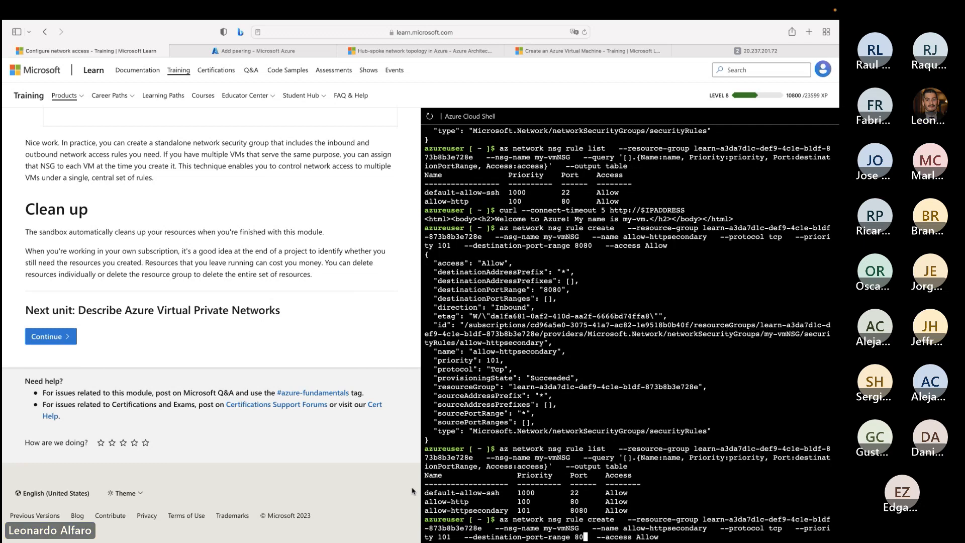
- Change the access value in the recalled rule create command to Block
key(Left)
key(Left)
key(Left)
key(Left)
key(Left)
key(Left)
key(Right)
key(Right)
key(Right)
key(Right)
key(Right)
key(Right)
key(Right)
key(Right)
key(Right)
key(Right)
key(Right)
key(Right)
key(Right)
key(Right)
key(Right)
key(Right)
key(Right)
key(Right)
key(Right)
key(Right)
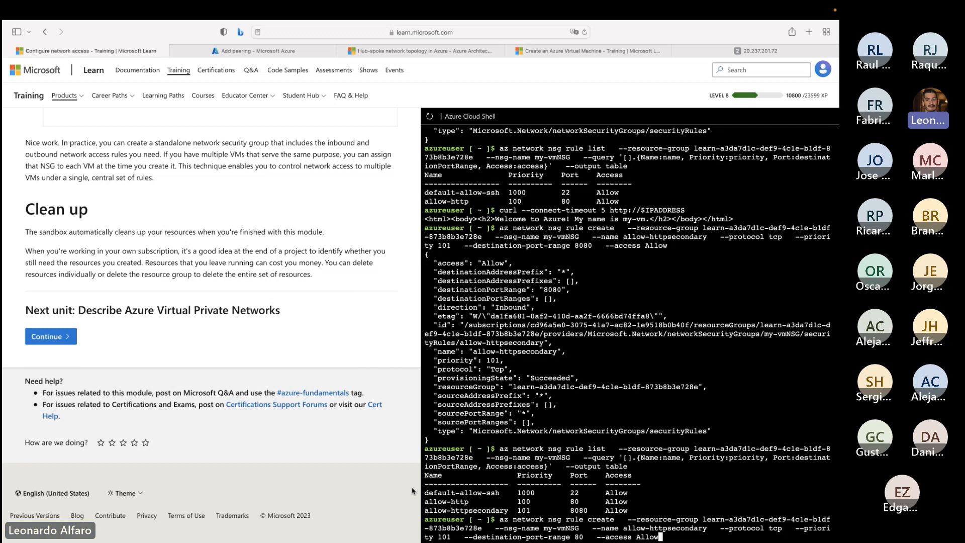
key(BackSpace)
key(BackSpace)
key(BackSpace)
key(BackSpace)
text(B)
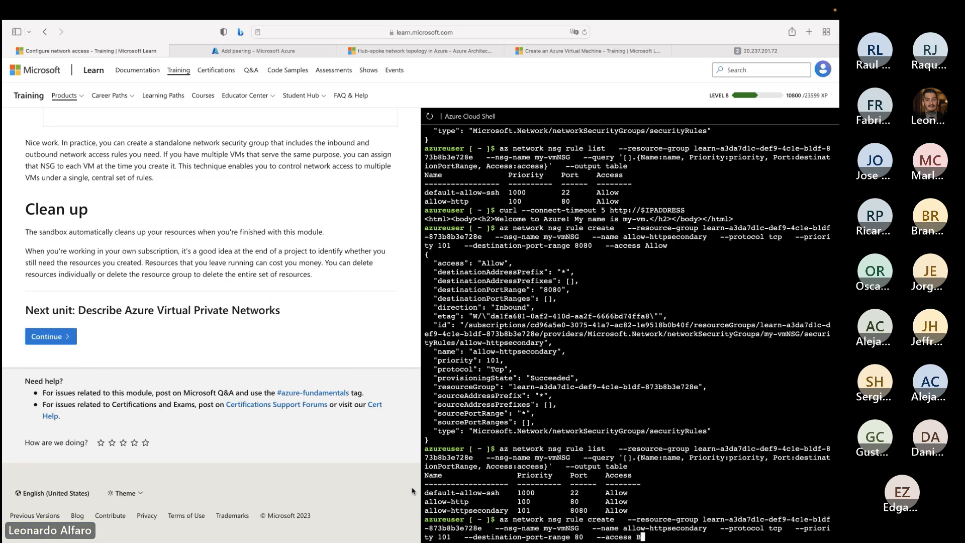
text(lock)
- Set the priority in the rule create command to 99
key(Left)
key(Left)
key(Left)
key(Left)
key(Left)
key(Left)
key(Left)
key(Left)
key(Left)
key(Left)
key(Left)
key(Left)
key(Left)
key(Left)
key(Left)
key(Left)
key(Left)
key(Left)
key(Left)
key(Left)
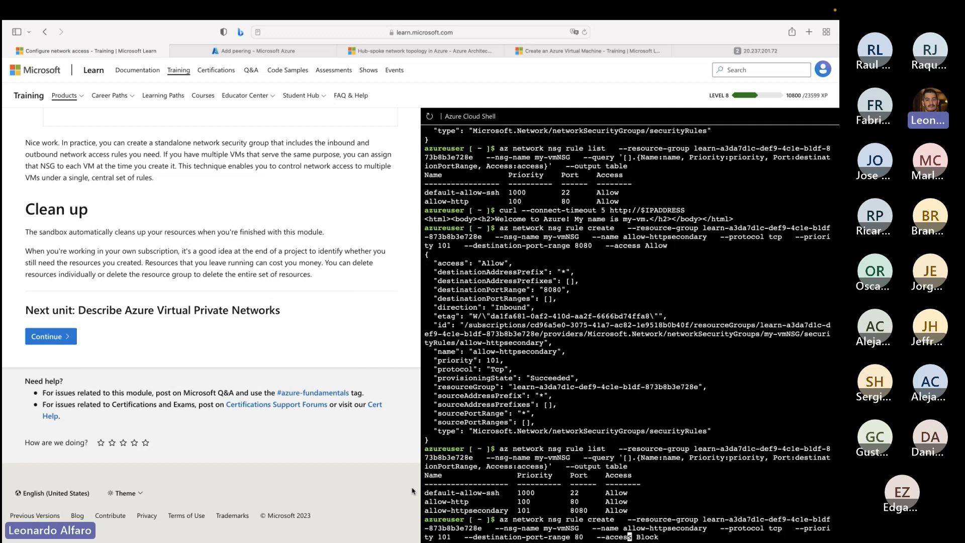
key(Left)
key(Left)
key(Left)
key(Left)
key(Left)
key(Left)
key(Left)
key(Left)
key(Left)
key(Left)
key(Left)
key(Left)
key(Left)
key(Left)
key(Left)
key(Left)
key(Left)
key(Left)
key(Left)
key(Left)
key(BackSpace)
key(BackSpace)
key(BackSpace)
text(99)
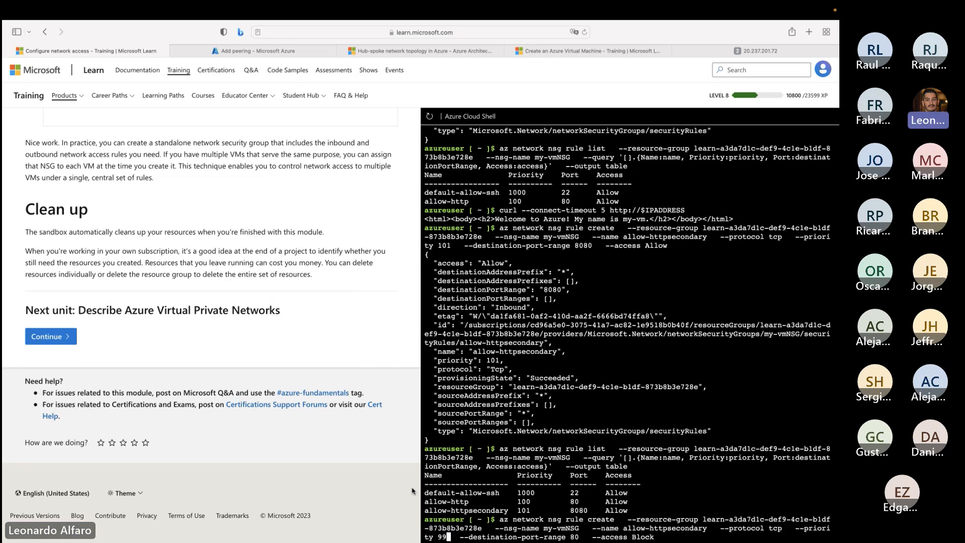
- Rename the rule in the command as block-http and try to create it by running the command
key(Left)
key(Left)
key(Left)
key(Left)
key(Left)
key(Left)
key(Left)
key(Left)
key(Left)
key(Left)
key(Left)
key(Left)
key(Left)
key(Left)
key(Left)
key(Left)
key(Left)
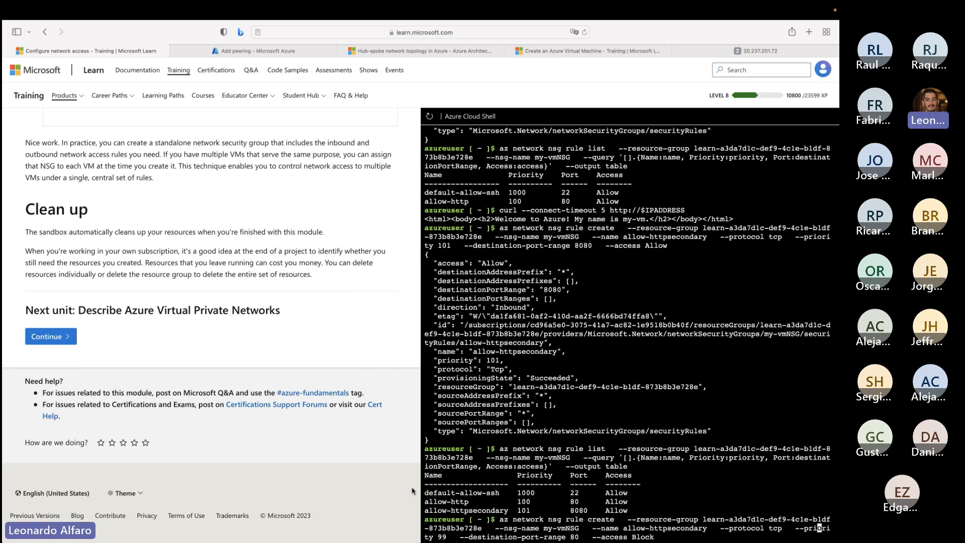
key(Left)
key(Left)
key(Left)
key(Left)
key(Left)
key(Left)
key(Left)
key(BackSpace)
key(BackSpace)
key(BackSpace)
key(BackSpace)
key(BackSpace)
key(BackSpace)
key(BackSpace)
key(BackSpace)
key(BackSpace)
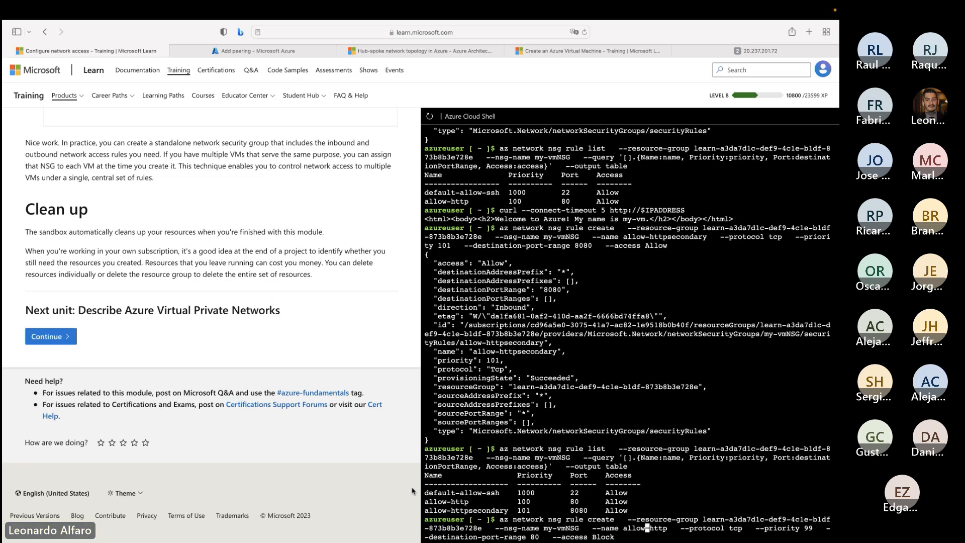
key(BackSpace)
key(BackSpace)
key(BackSpace)
key(BackSpace)
key(BackSpace)
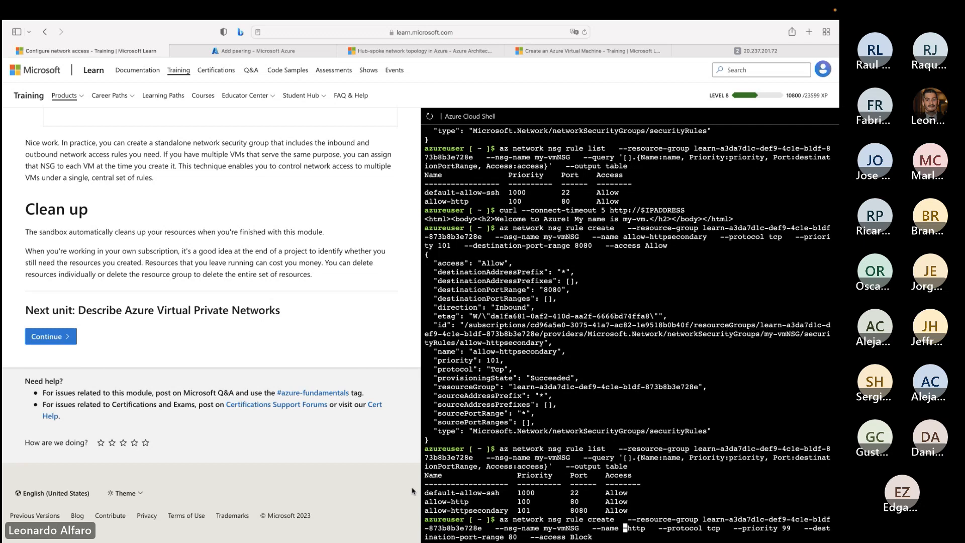
text(block-)
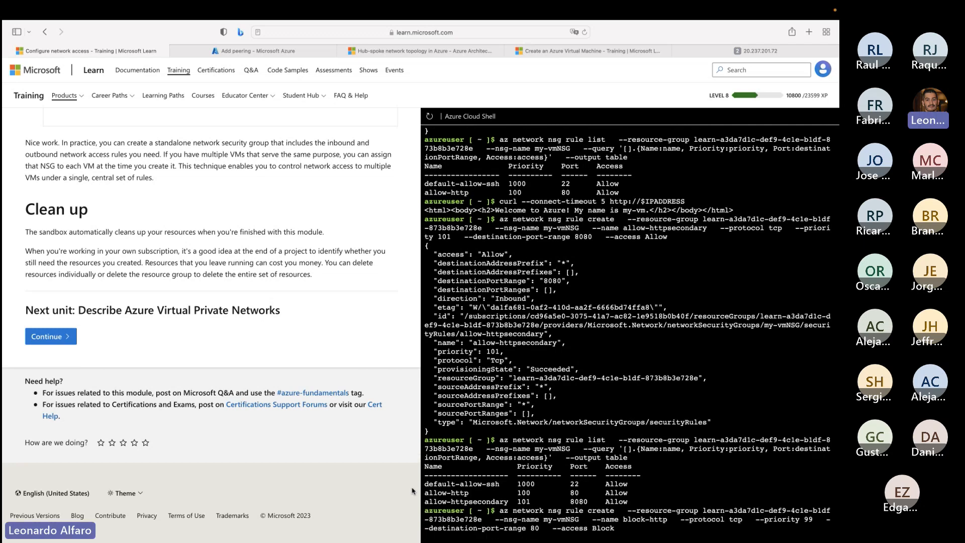
key(Return)
- Recall the block-http command, change its access value to deny, and try to create the rule again
key(Up)
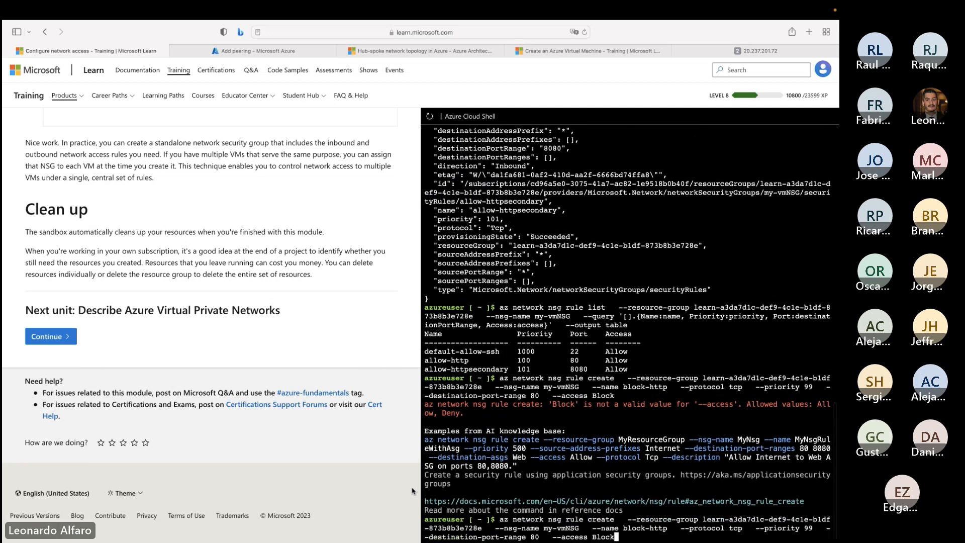
key(Left)
key(Right)
key(Right)
key(BackSpace)
key(BackSpace)
key(BackSpace)
key(BackSpace)
key(BackSpace)
text(deny)
key(Return)
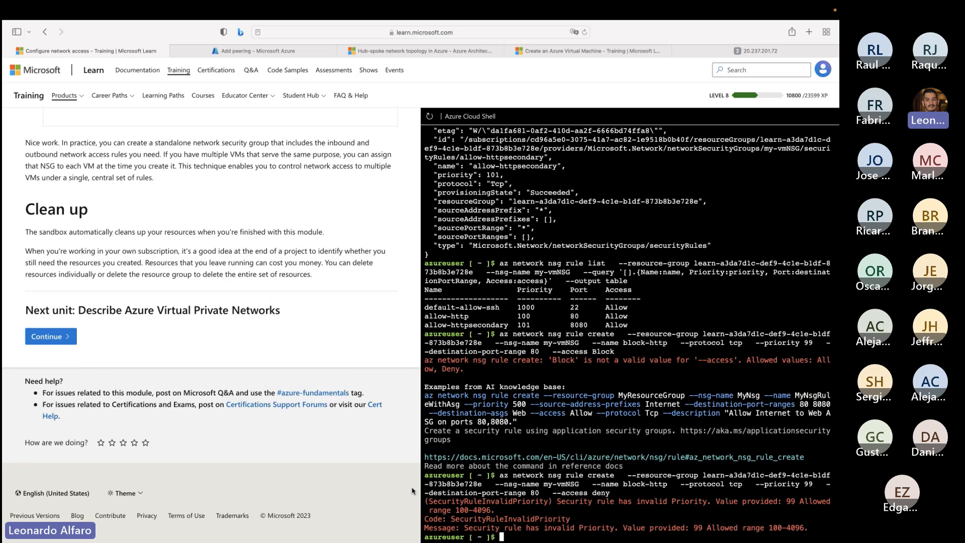
key(Up)
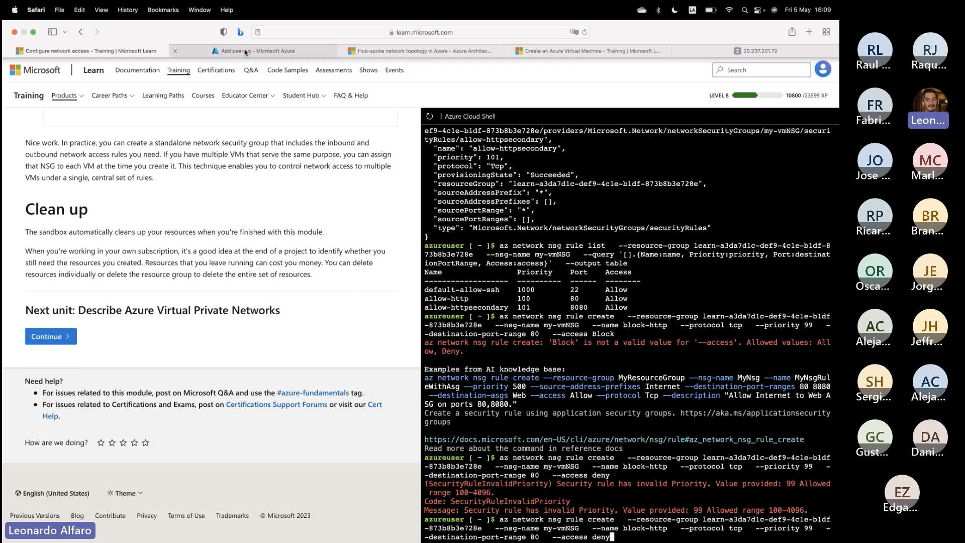
- Switch to the Azure portal tab, reopen the portal, and sign in with the account for the Microsoft Learn sandbox
click(275, 51)
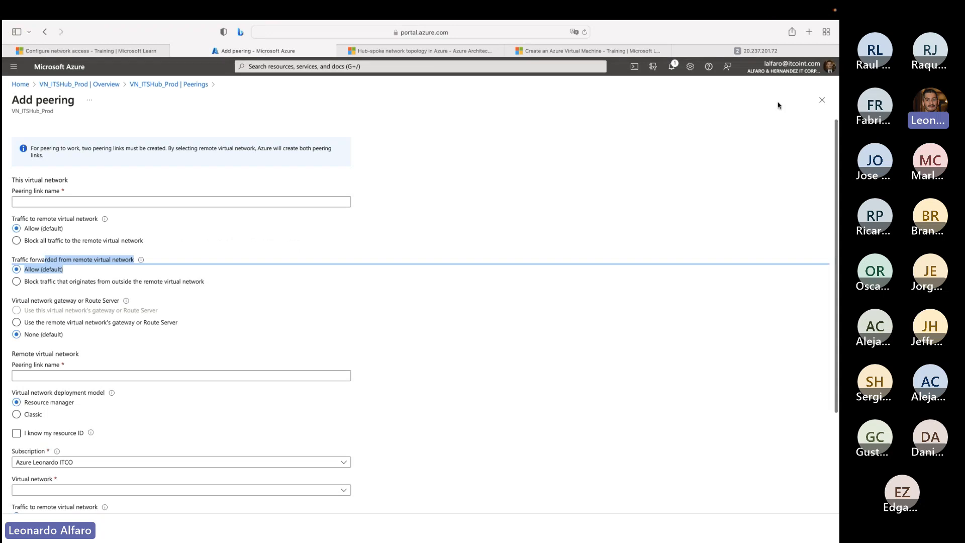
click(827, 72)
click(543, 32)
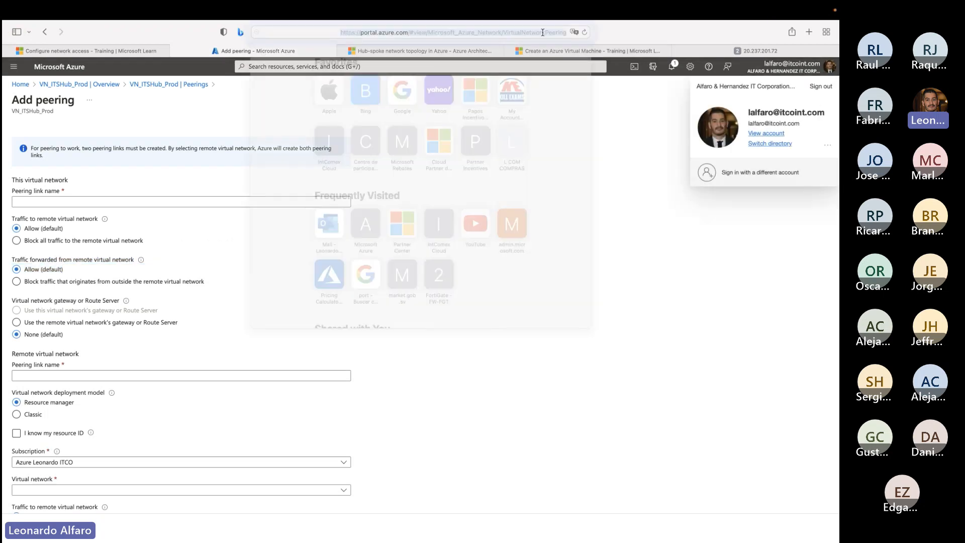
text(port)
key(Return)
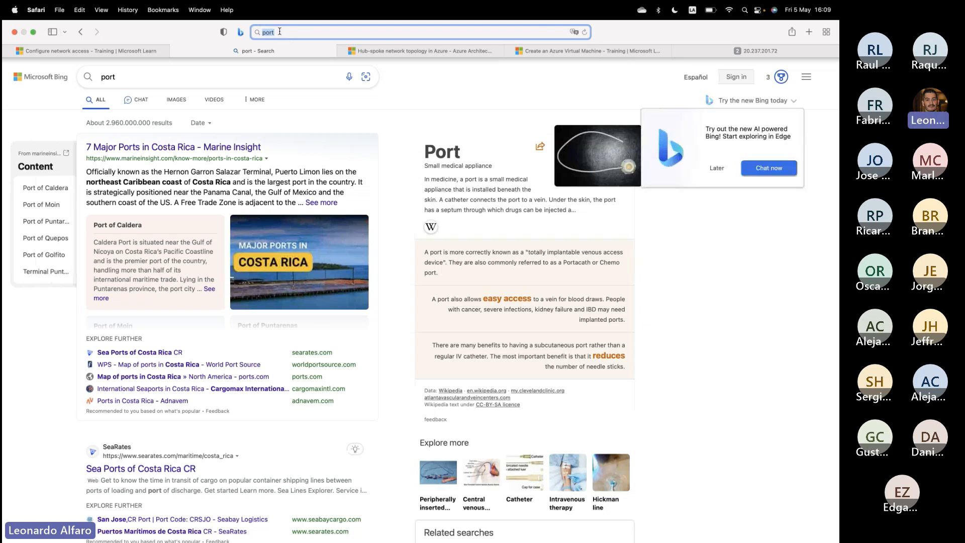
text(port)
key(Return)
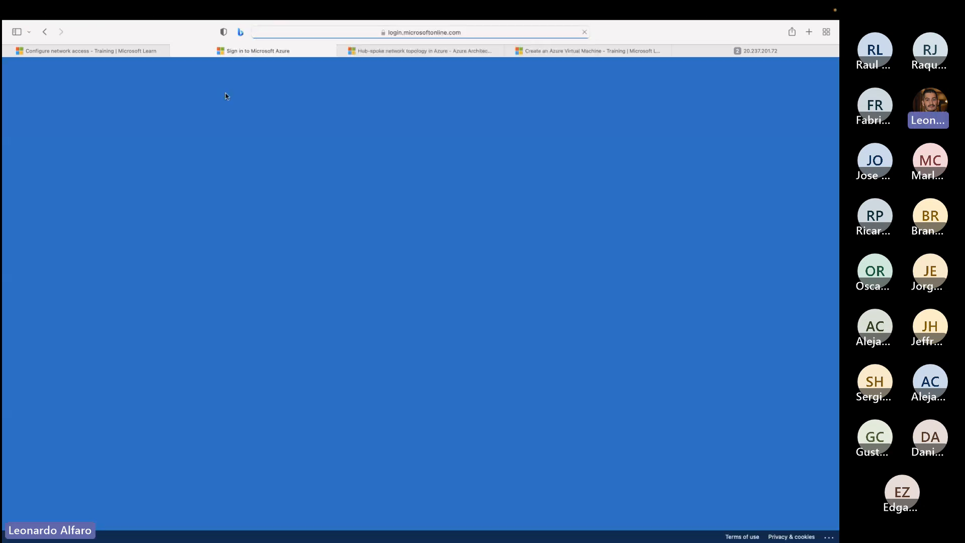
click(392, 269)
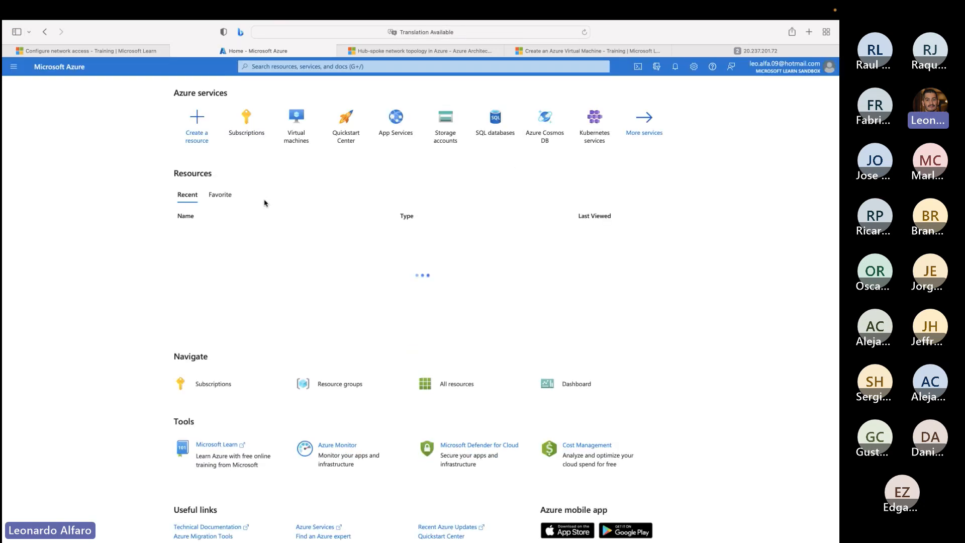
- Open the networking settings of the my-vm virtual machine and highlight the allow-httpsecondary inbound rule
click(293, 140)
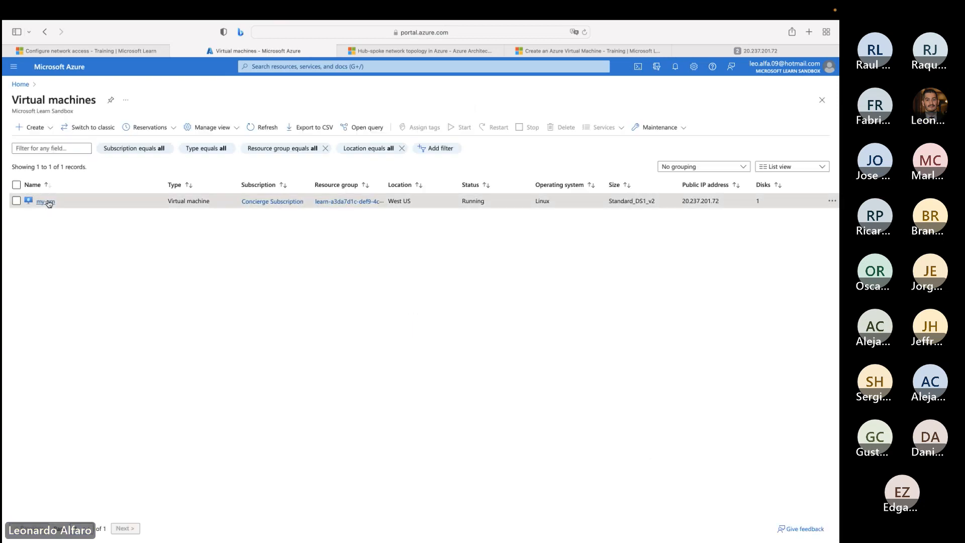
click(45, 201)
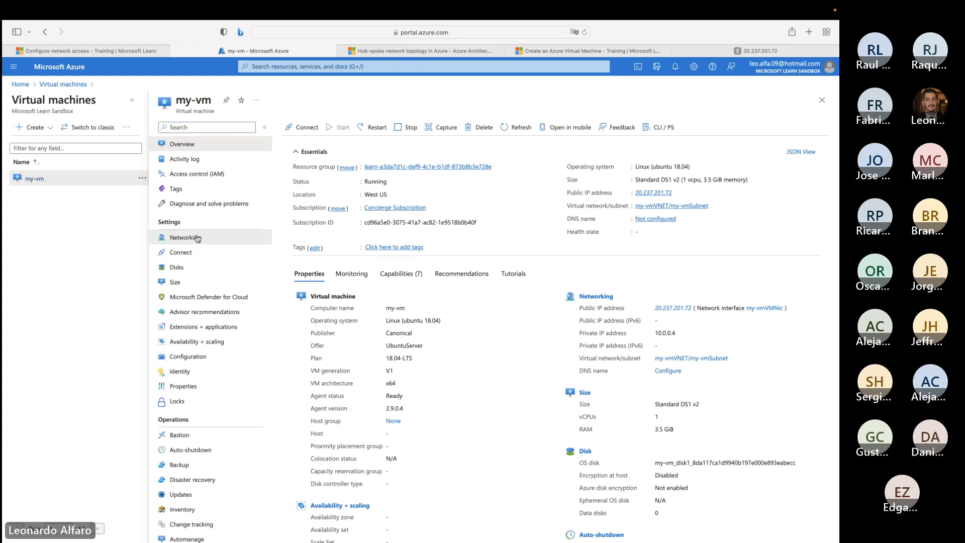
click(197, 238)
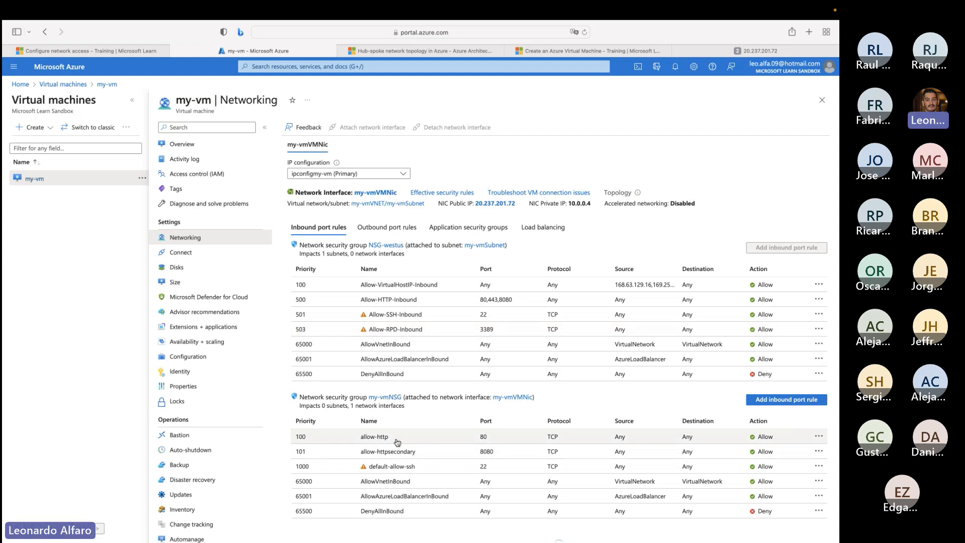
drag(396, 439, 360, 453)
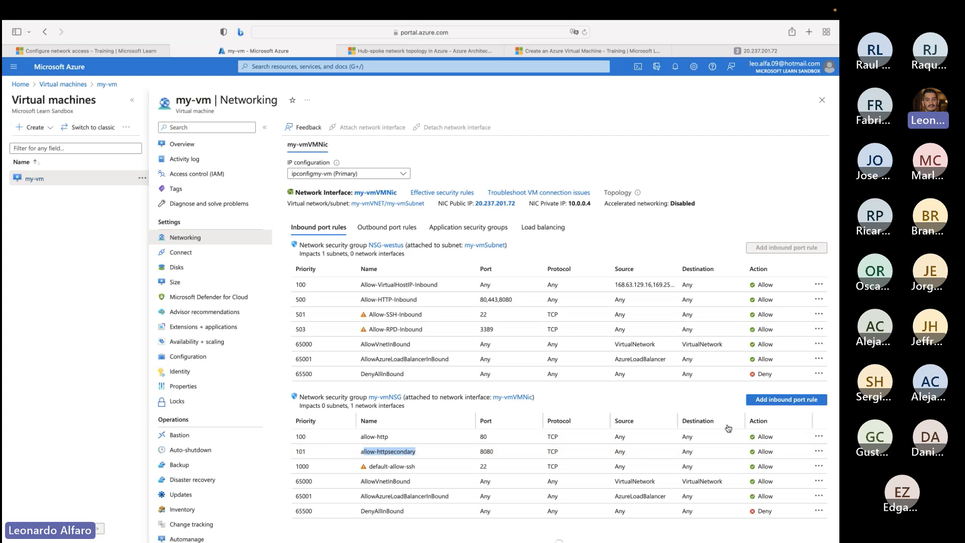
- Delete the allow-http inbound rule from the my-vmNSG network security group
click(819, 436)
click(781, 442)
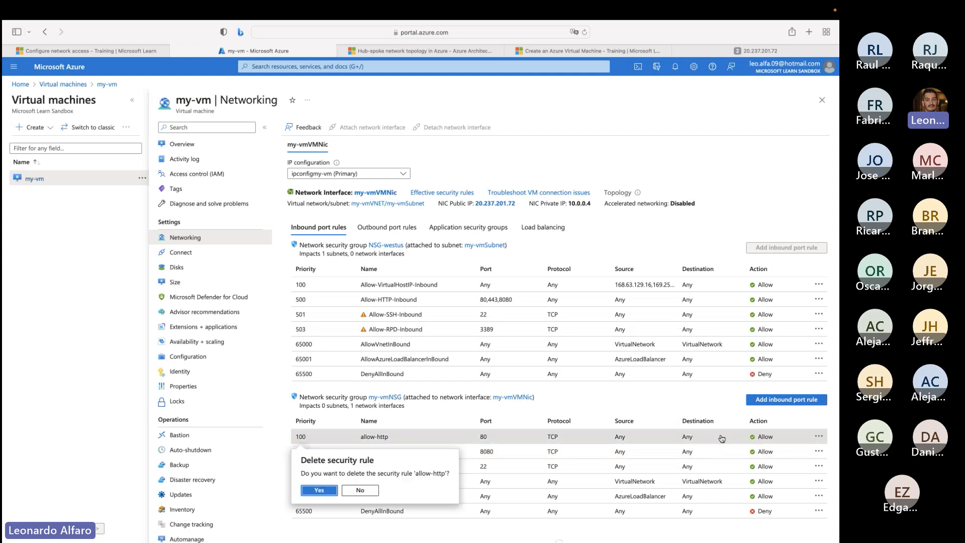
click(310, 493)
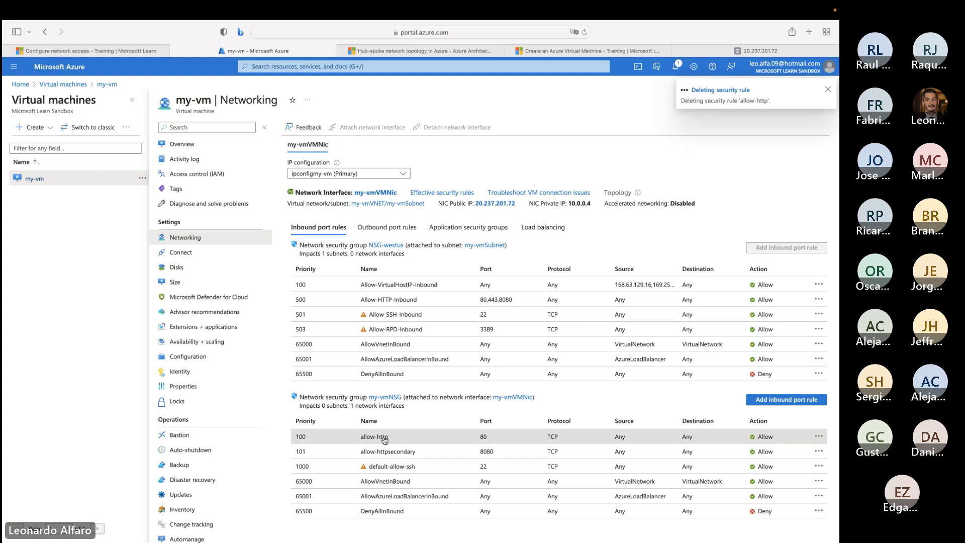
key(ctrl+Left)
key(ctrl+Right)
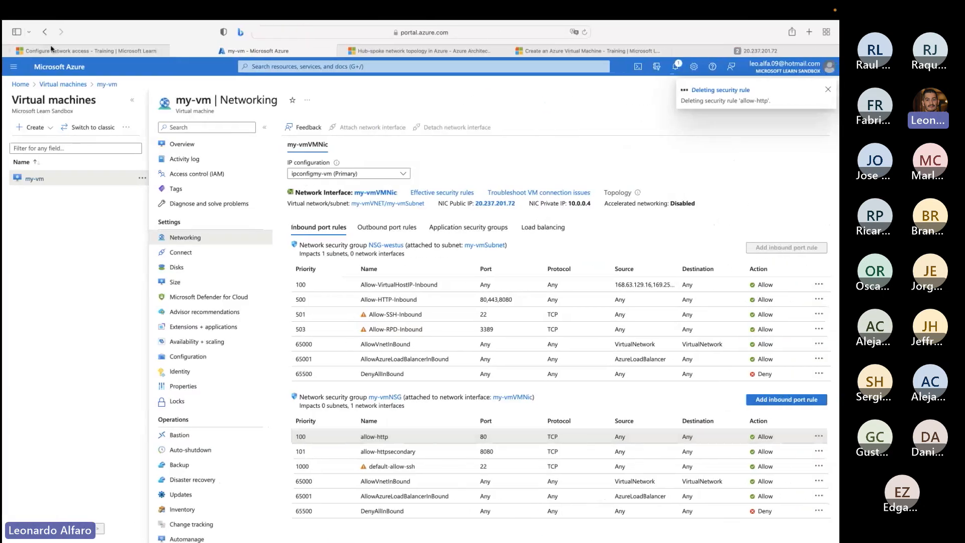
- Return to Cloud Shell on the Learn page and rerun az network nsg rule list with table output
click(52, 48)
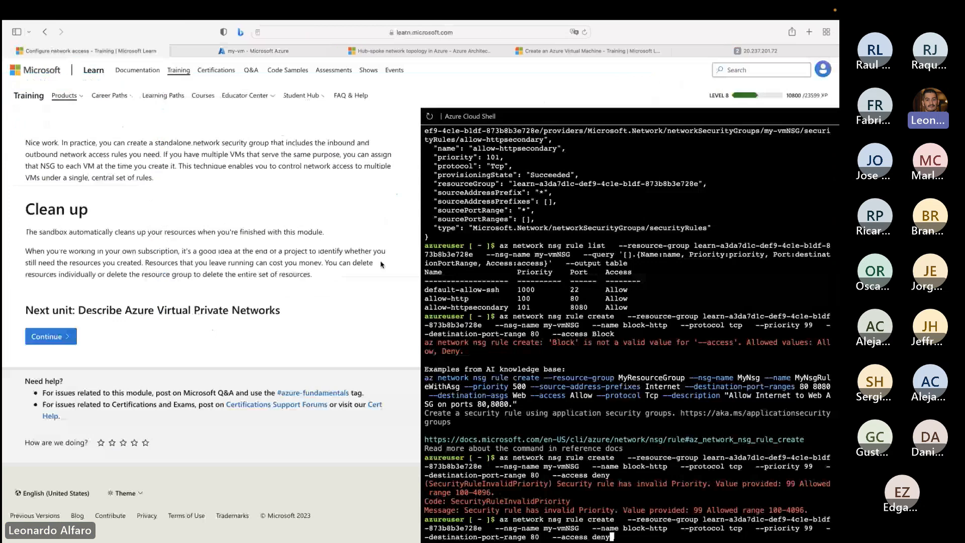
key(Up)
key(Up)
key(Return)
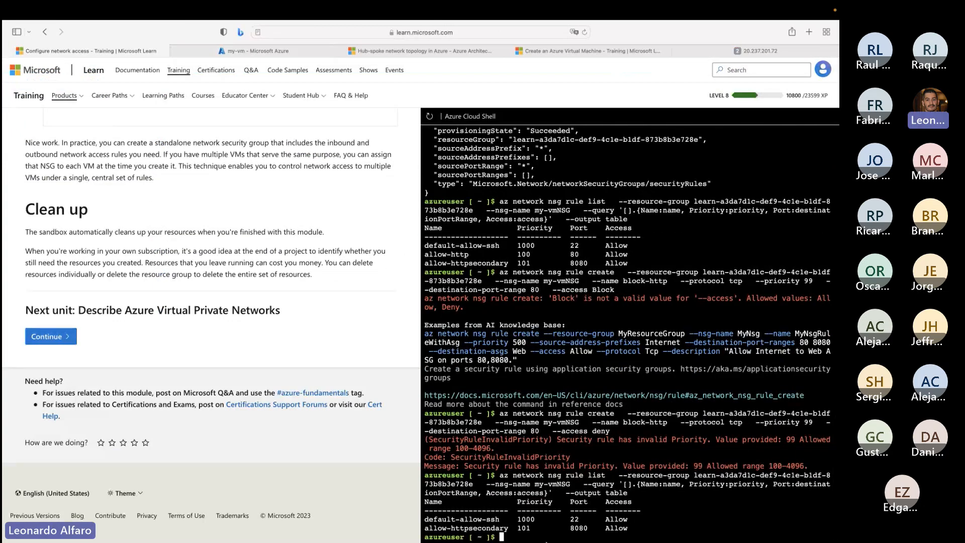
drag(640, 525, 517, 405)
click(529, 428)
key(Up)
key(Up)
key(Up)
key(Up)
key(Up)
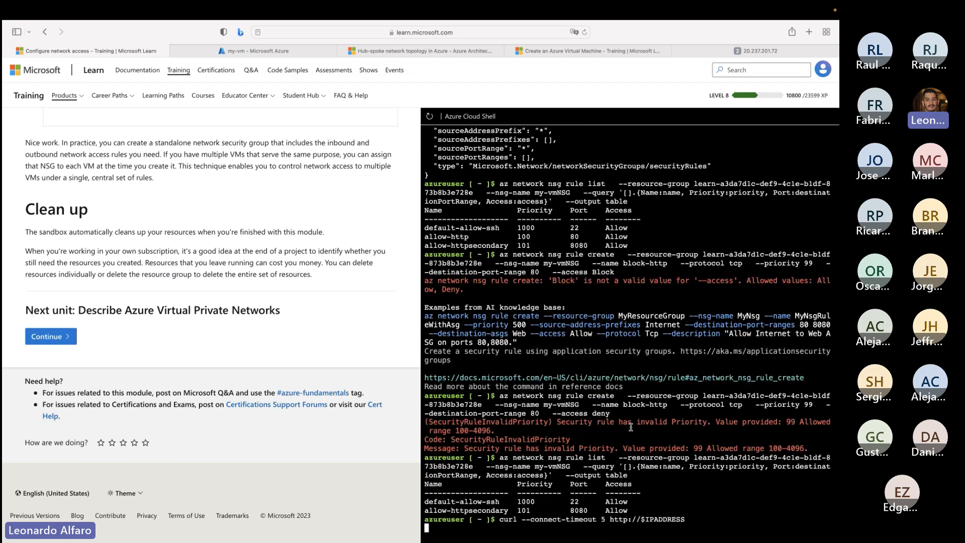
key(Return)
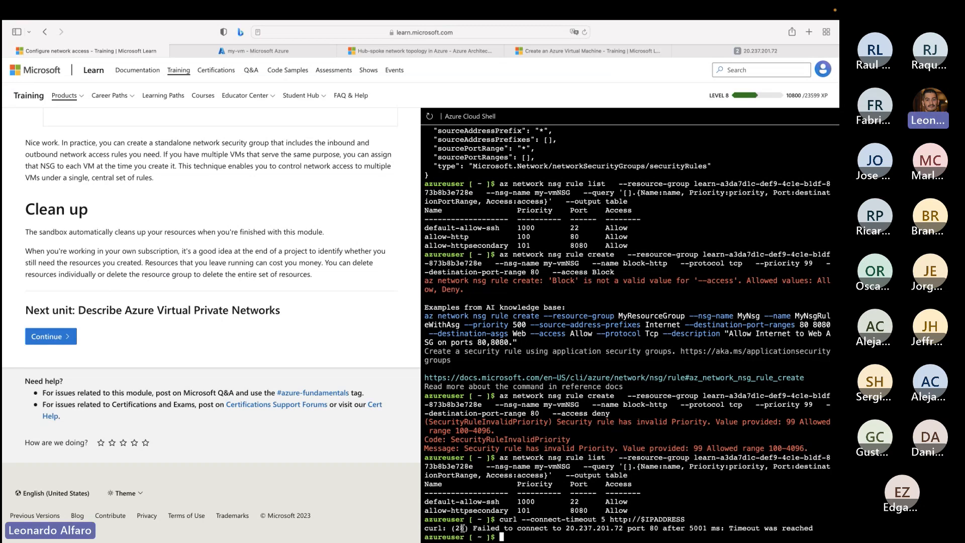
drag(463, 528, 624, 528)
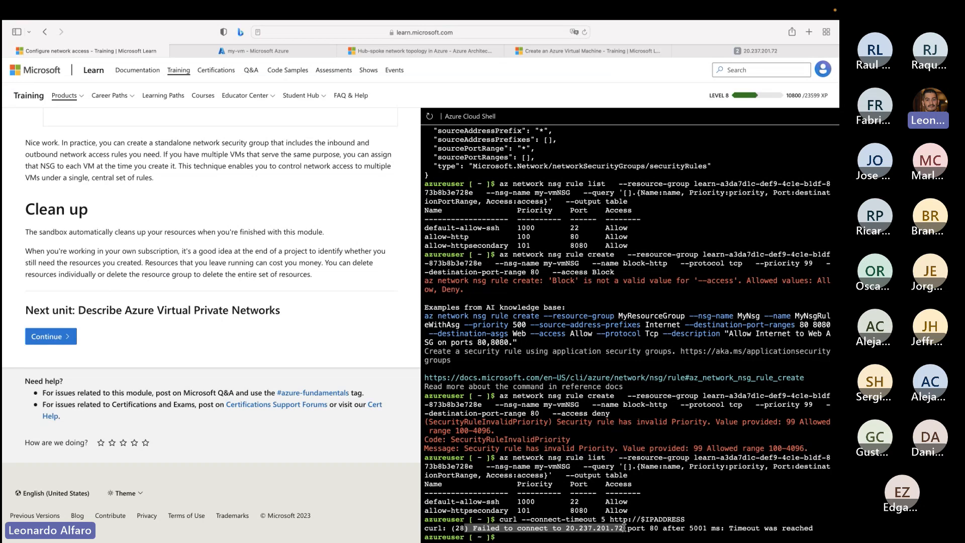
click(601, 536)
- Recreate the allow-http rule on my-vmNSG with az network nsg rule create, using tcp, priority 102, destination port 80 and access Allow
key(Up)
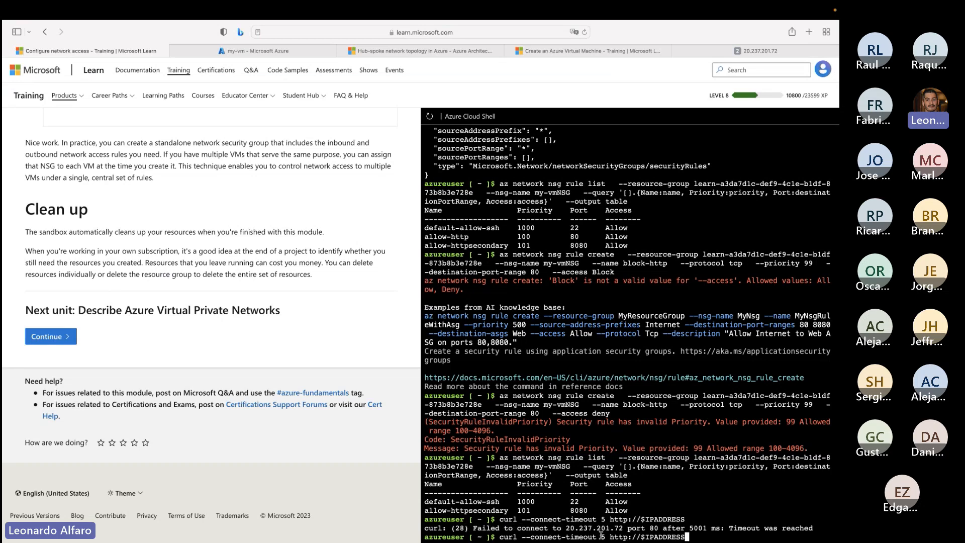
key(Up)
key(Up)
key(Down)
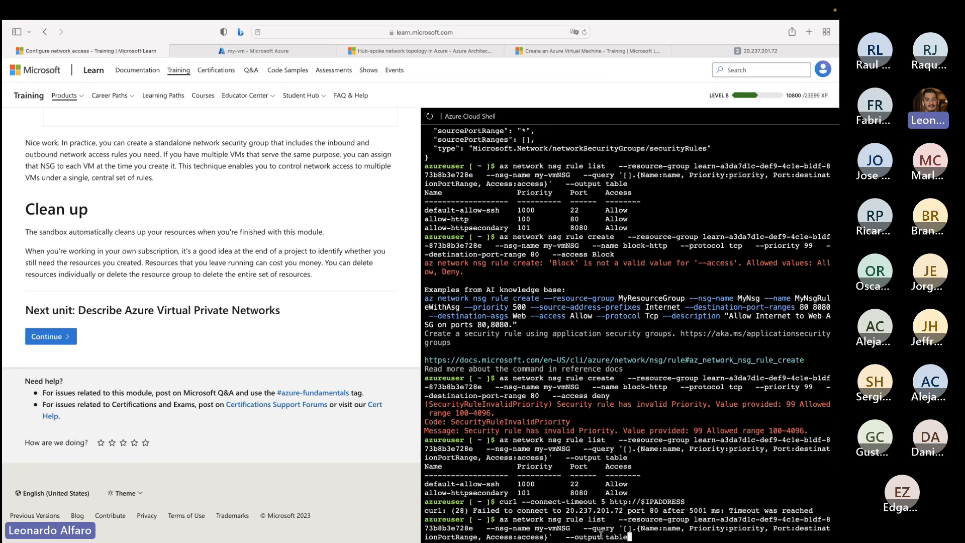
key(Up)
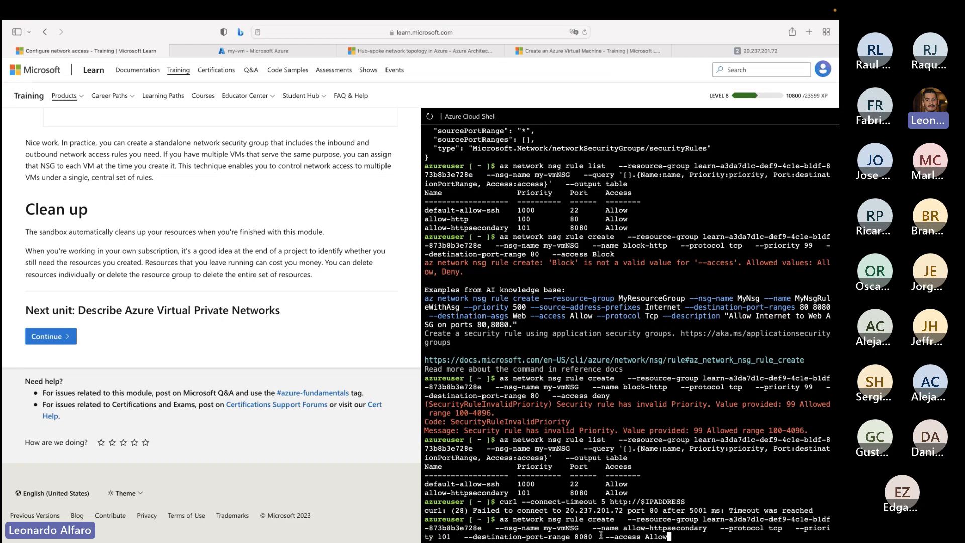
key(Down)
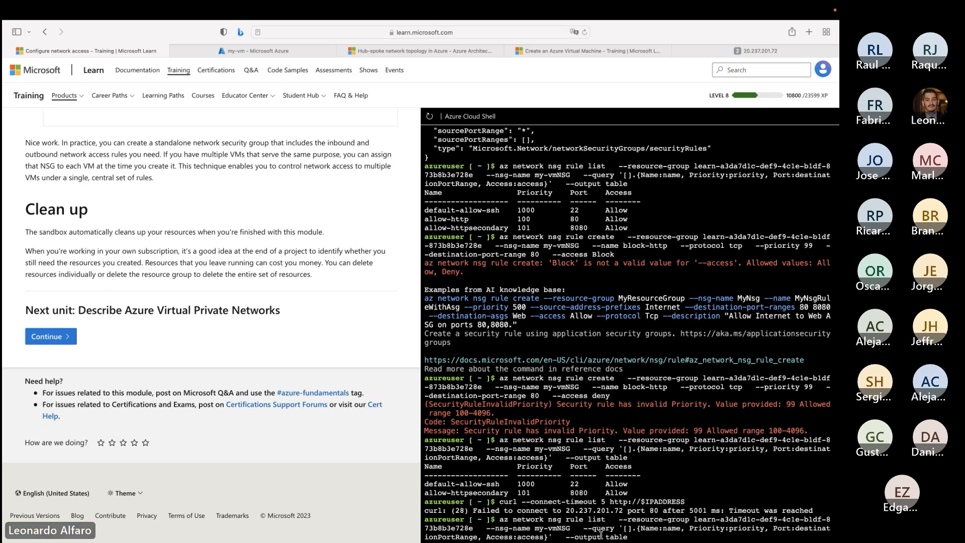
key(Up)
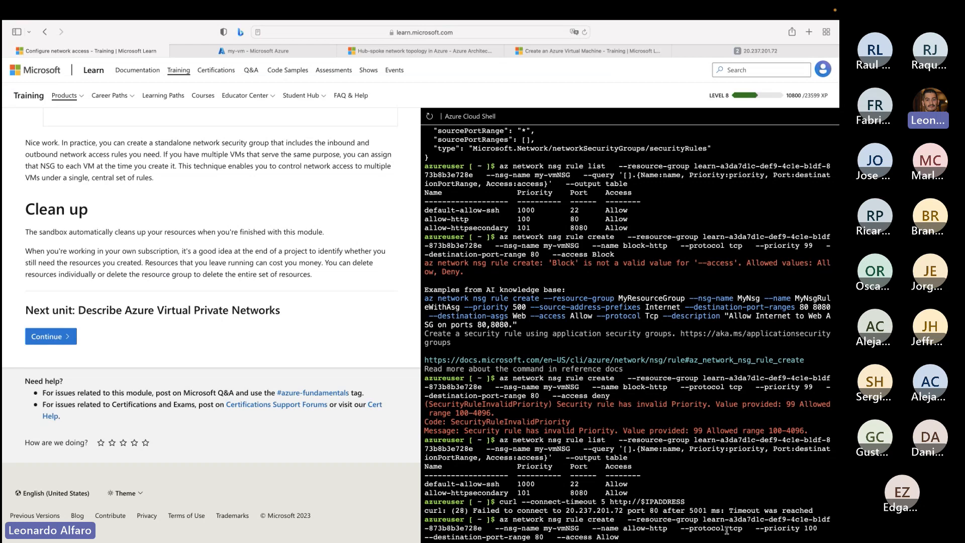
drag(727, 529, 744, 529)
drag(517, 537, 532, 538)
key(Left)
key(Left)
key(Left)
key(Left)
key(Left)
key(Left)
key(Left)
key(Left)
key(Left)
key(Left)
key(Left)
key(Left)
key(Left)
key(Left)
key(Left)
key(Left)
key(Left)
key(Left)
key(Left)
key(Left)
key(Left)
key(Left)
key(Left)
key(Left)
key(Left)
key(Left)
key(Left)
key(Left)
key(Left)
key(Left)
key(Left)
key(Left)
key(Left)
key(Left)
key(Left)
key(Left)
key(Left)
key(Left)
key(Left)
key(Left)
key(Left)
key(Left)
key(Left)
key(Left)
key(BackSpace)
text(2)
key(Return)
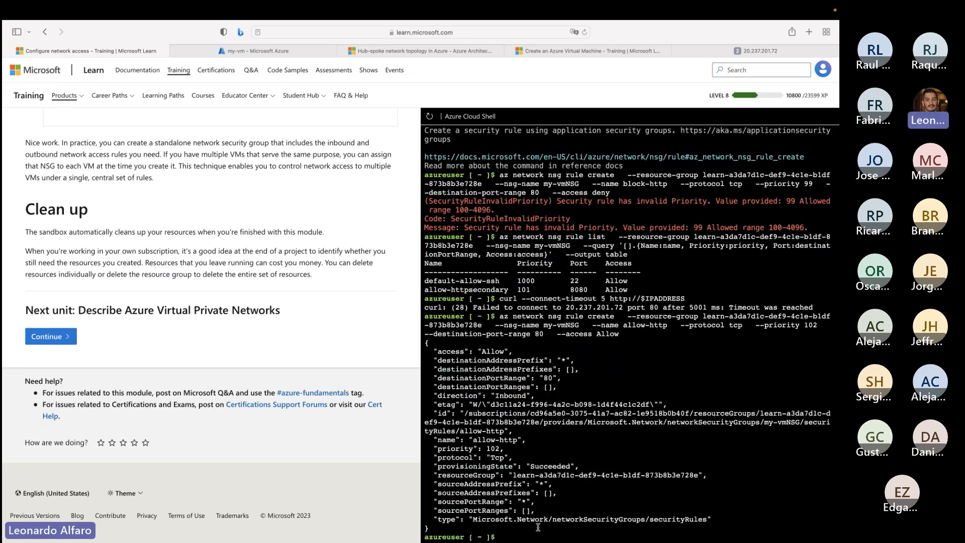
key(Up)
key(Up)
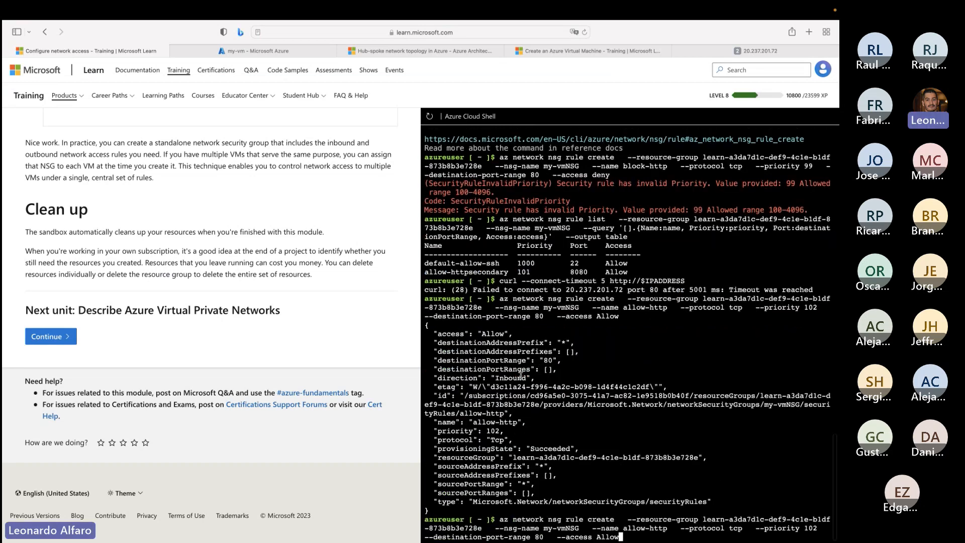
key(Return)
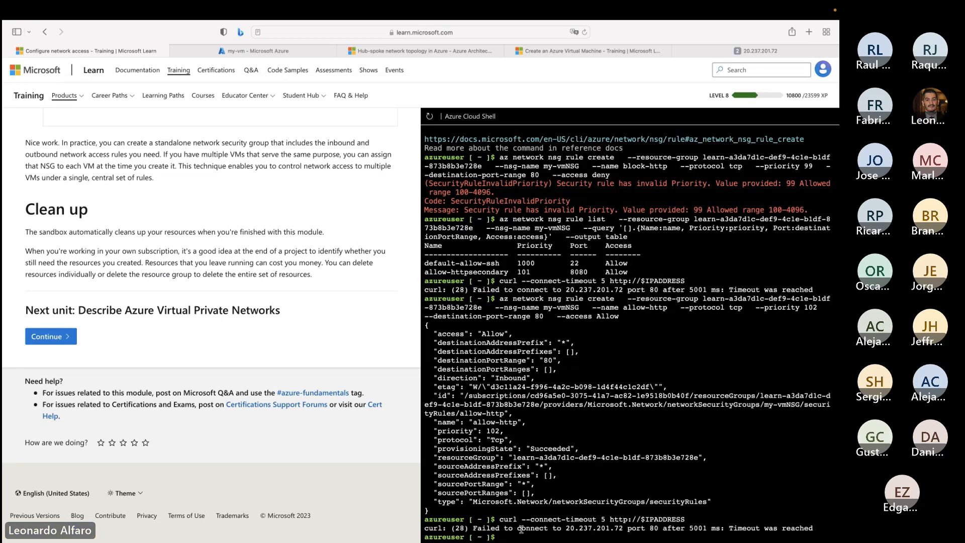
key(Up)
key(Return)
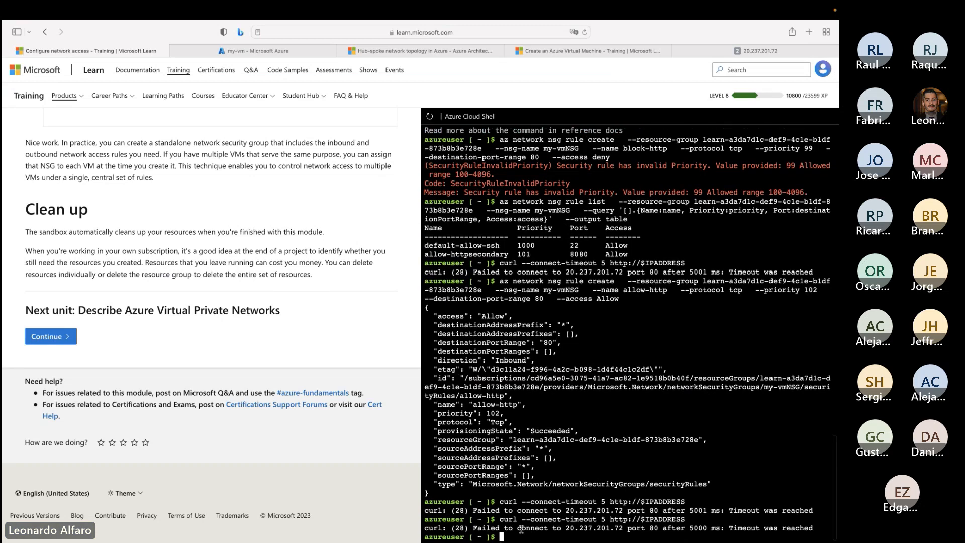
key(Up)
key(Return)
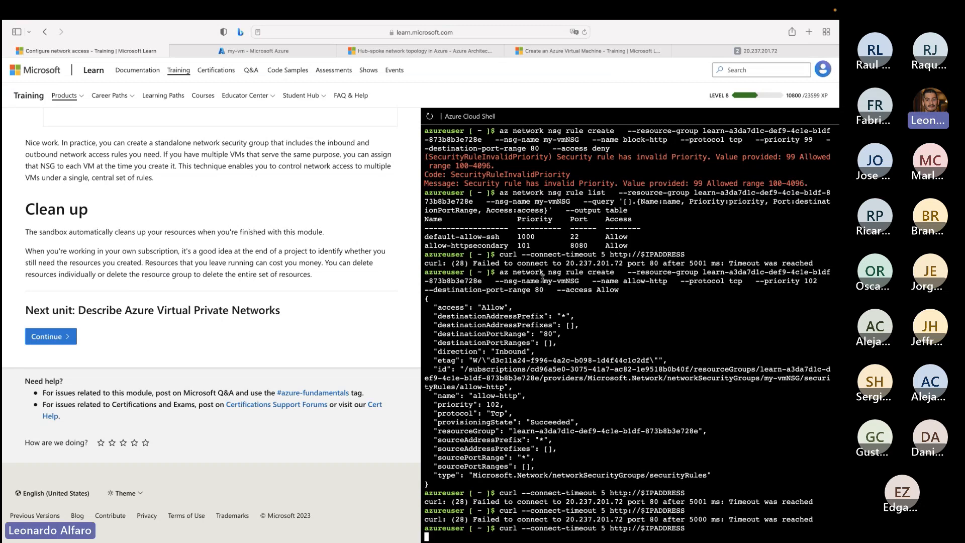
key(Up)
key(Return)
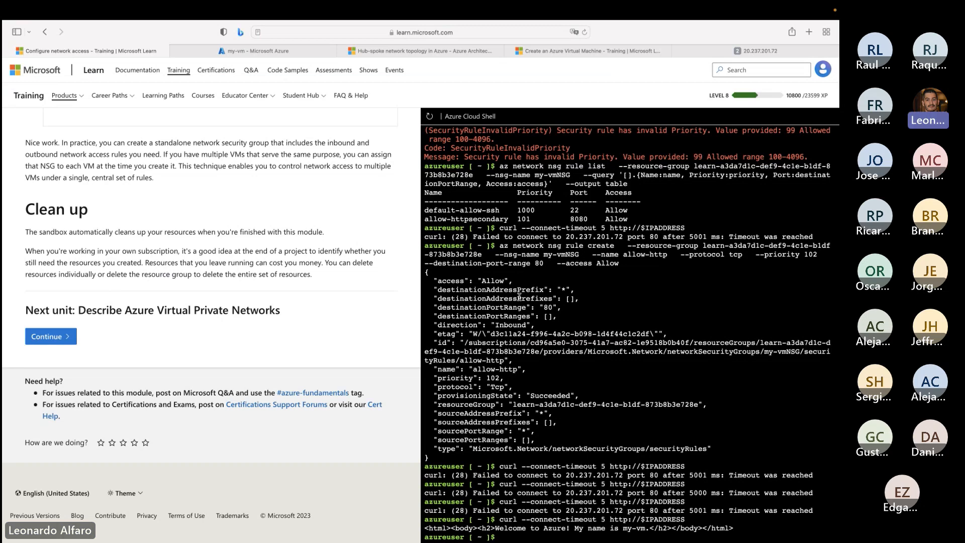
- Highlight the latest curl response, and the allow-http rule with priority 102 in my-vm's networking settings in the Azure portal
drag(467, 528, 735, 528)
click(735, 527)
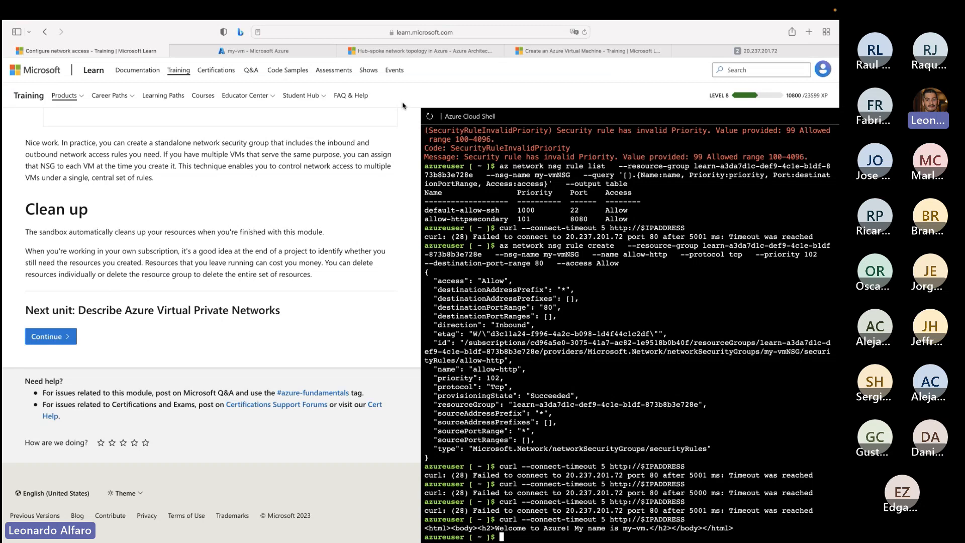
click(257, 50)
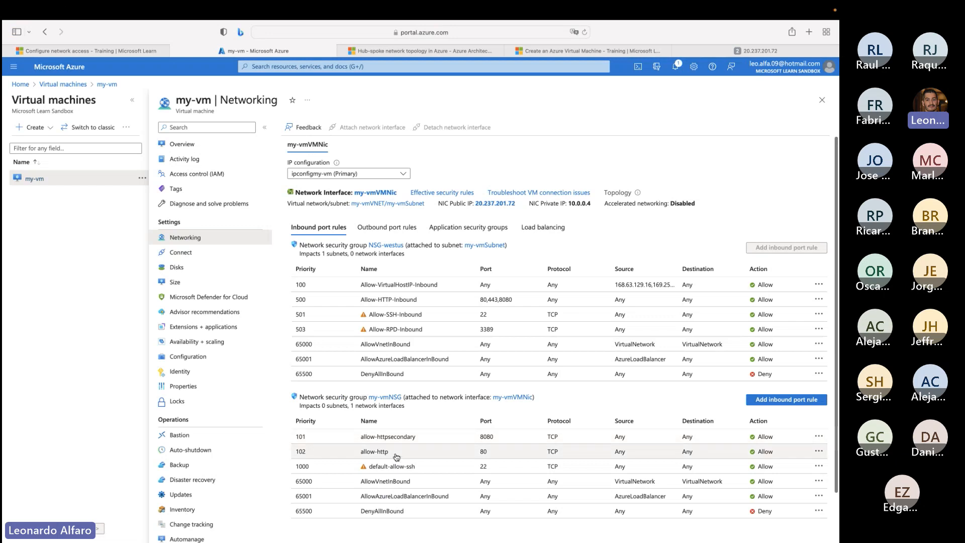
drag(391, 452, 297, 452)
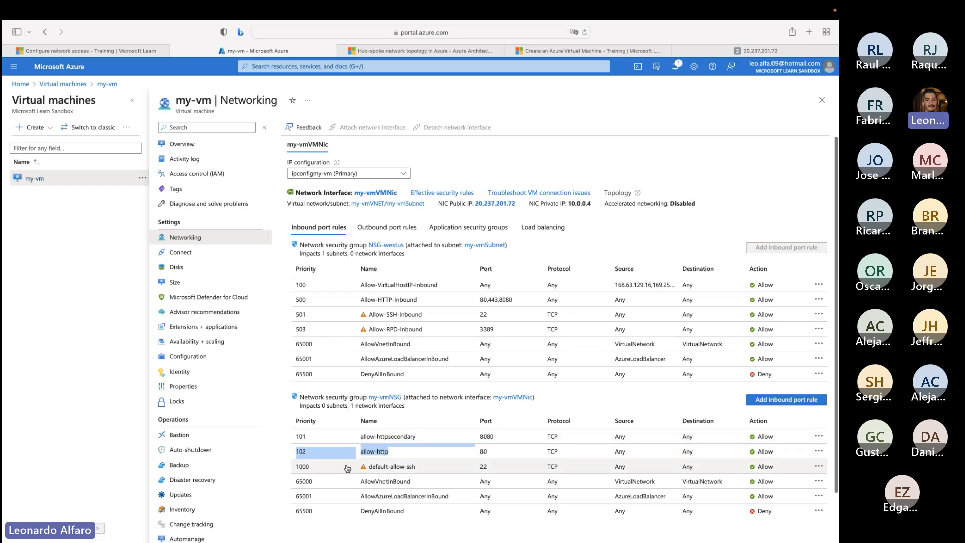
- Back in Cloud Shell, create the block-http rule on my-vmNSG with tcp, priority 100, destination port 80 and access deny
click(118, 51)
key(Up)
key(Up)
key(Up)
key(Up)
key(Up)
key(Up)
key(Up)
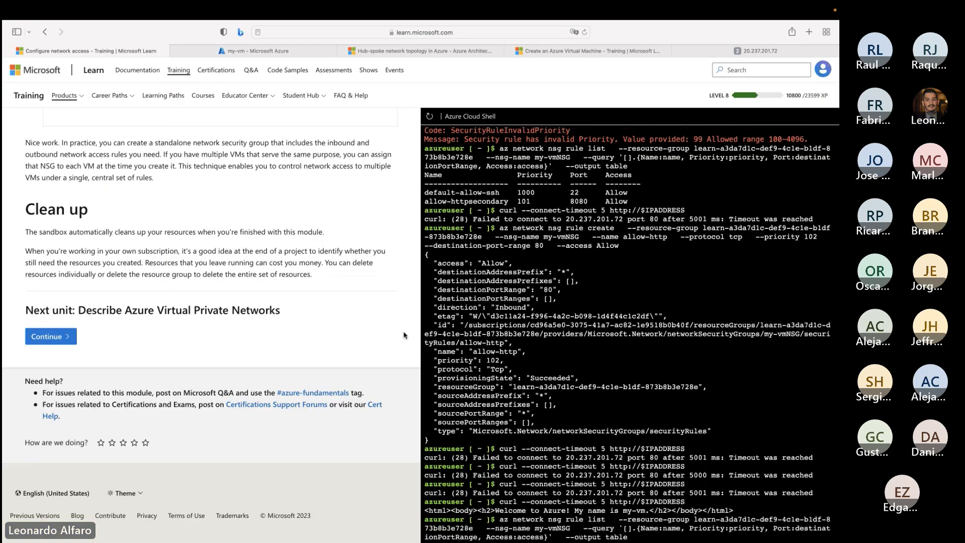
key(Up)
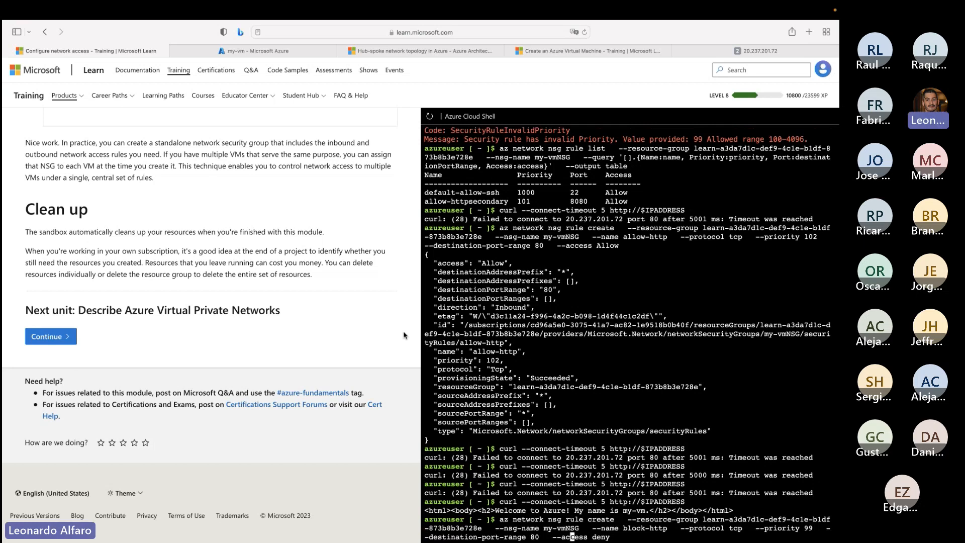
key(Left)
key(Left)
key(Left)
key(Left)
key(Left)
key(Left)
key(Right)
key(BackSpace)
key(BackSpace)
text(10)
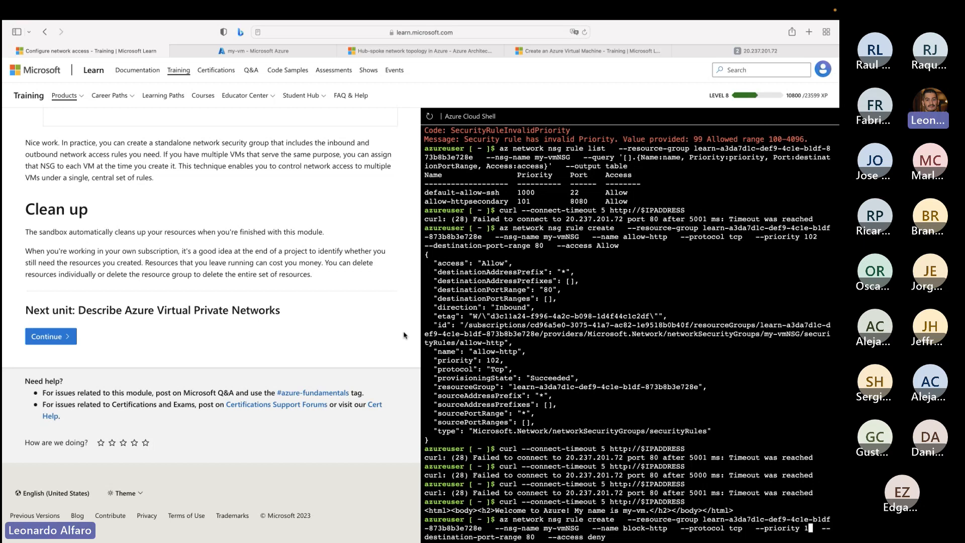
text(0)
key(Return)
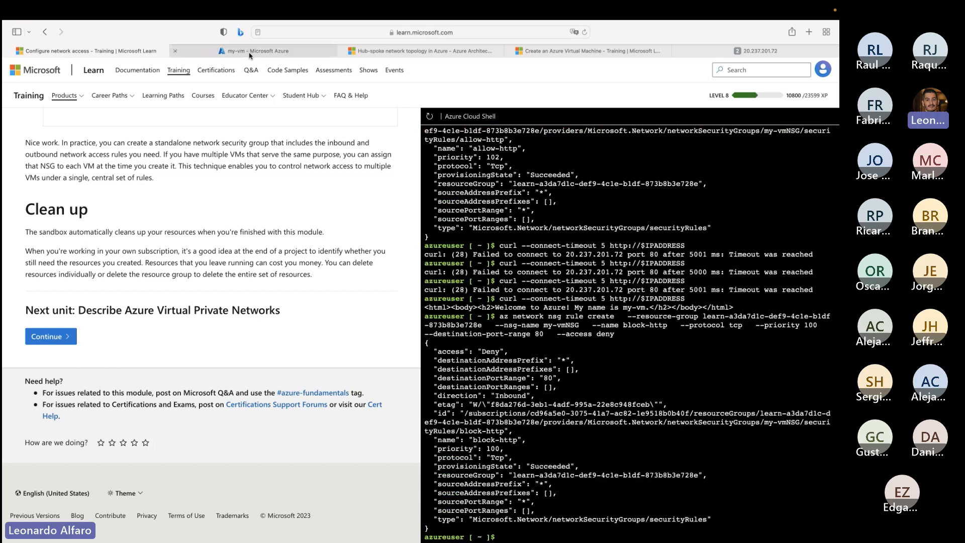
- Highlight the block-http rule's name and its Deny action among my-vm's inbound port rules in the Azure portal
click(250, 52)
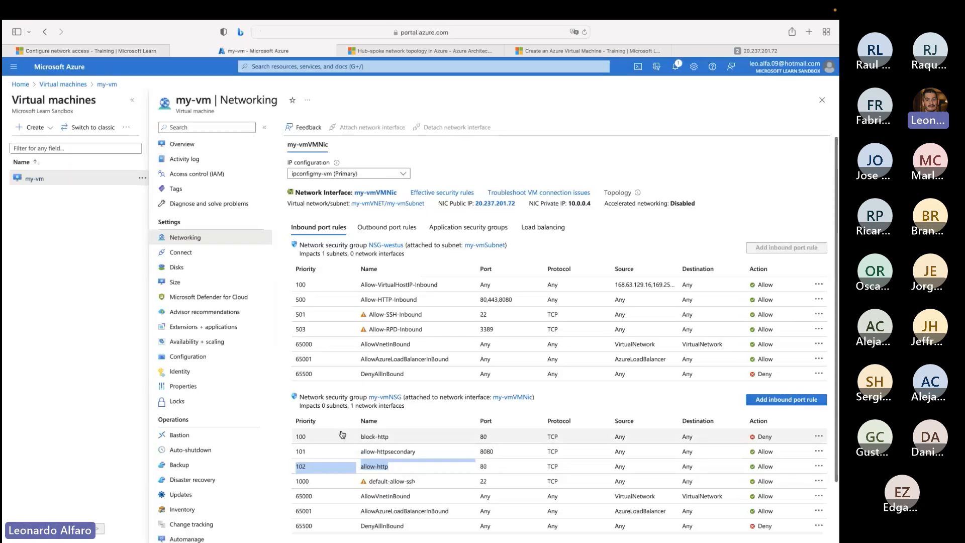
drag(389, 437, 361, 440)
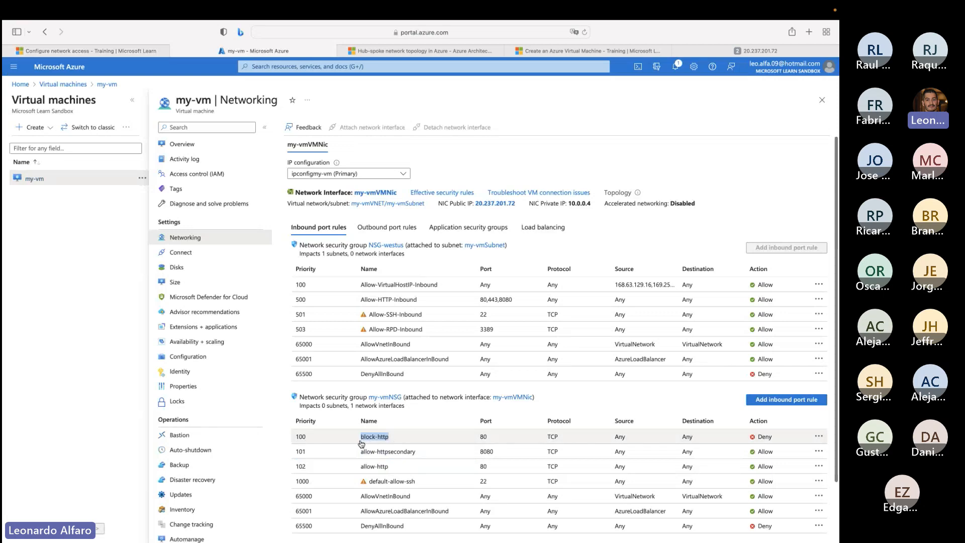
drag(774, 444, 754, 438)
- Reload the VM's web page at 20.237.201.72 several times to check browser access against the block-http rule
click(708, 56)
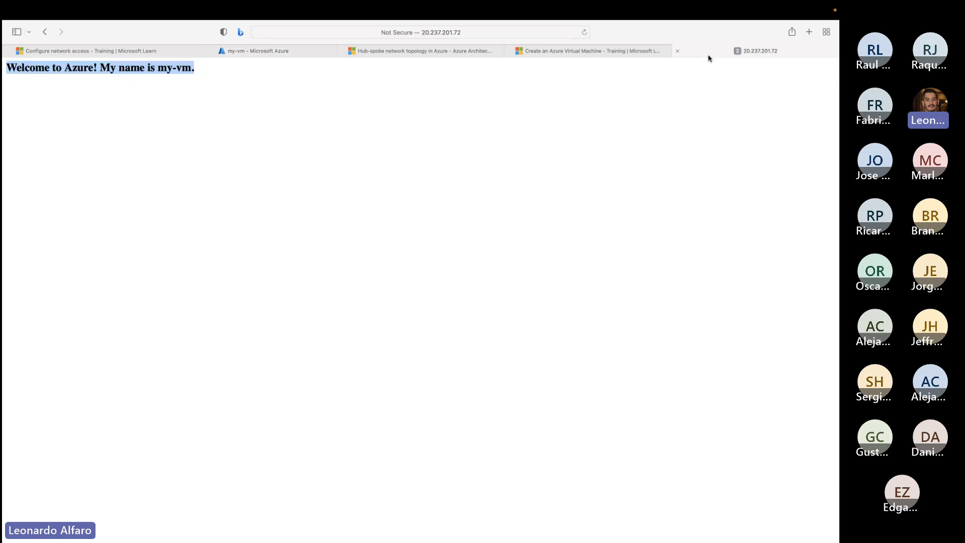
click(585, 33)
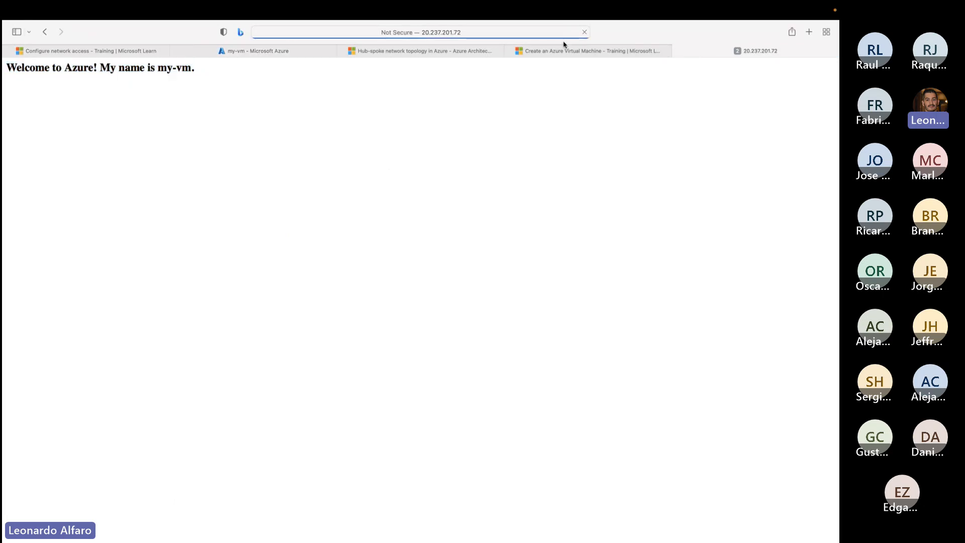
click(585, 33)
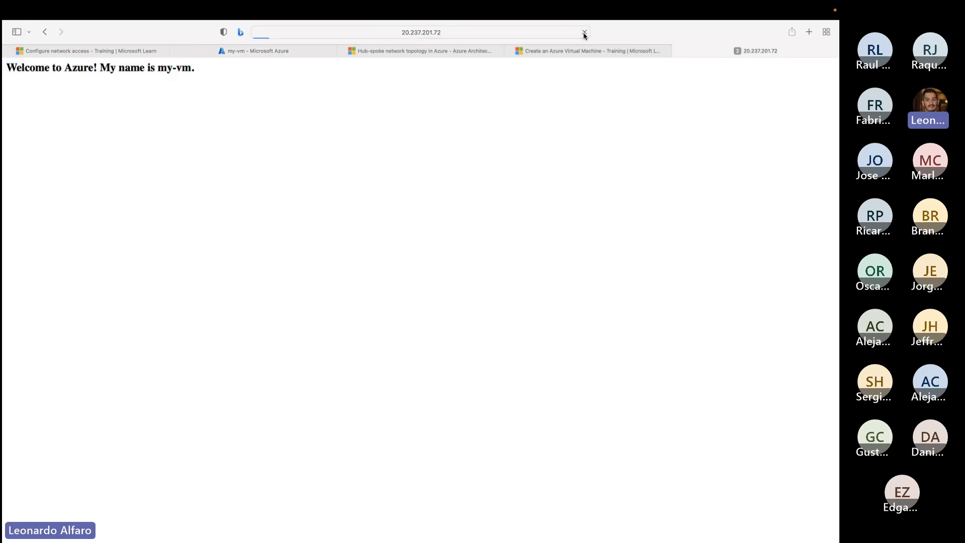
click(584, 35)
click(584, 35)
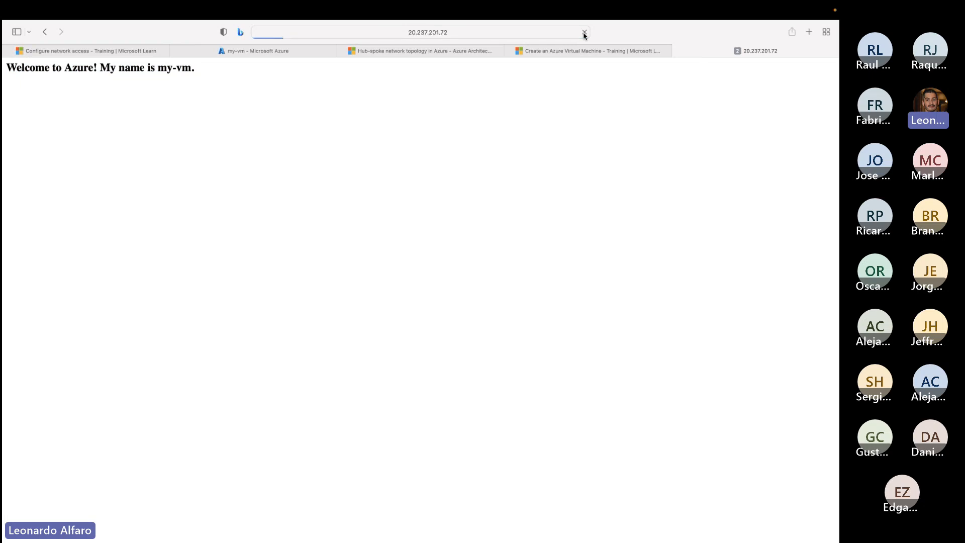
click(122, 51)
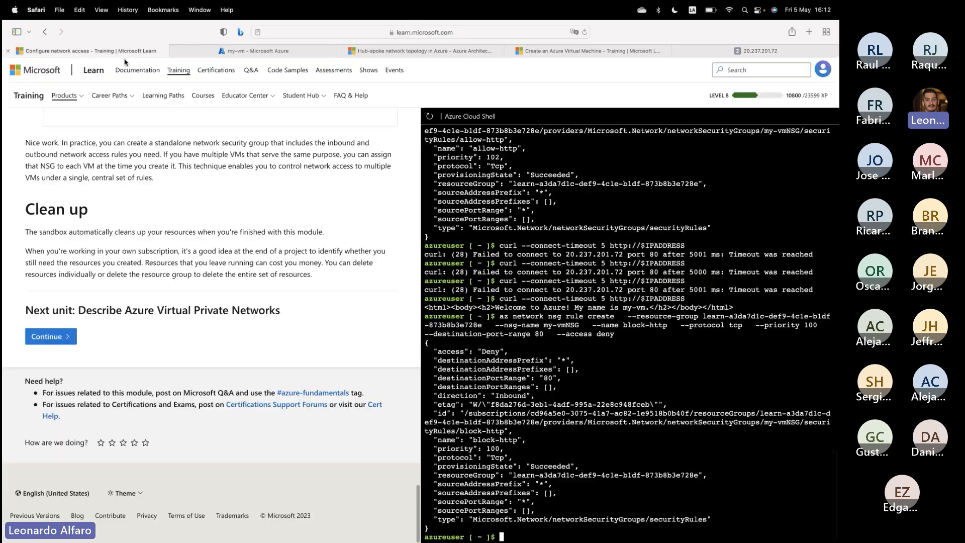
click(300, 51)
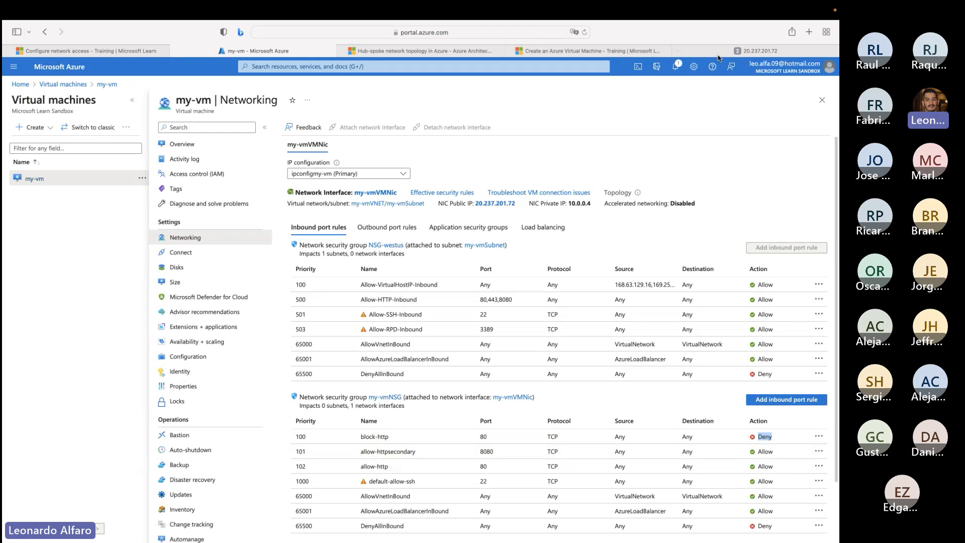
click(84, 51)
key(Up)
key(Up)
key(Return)
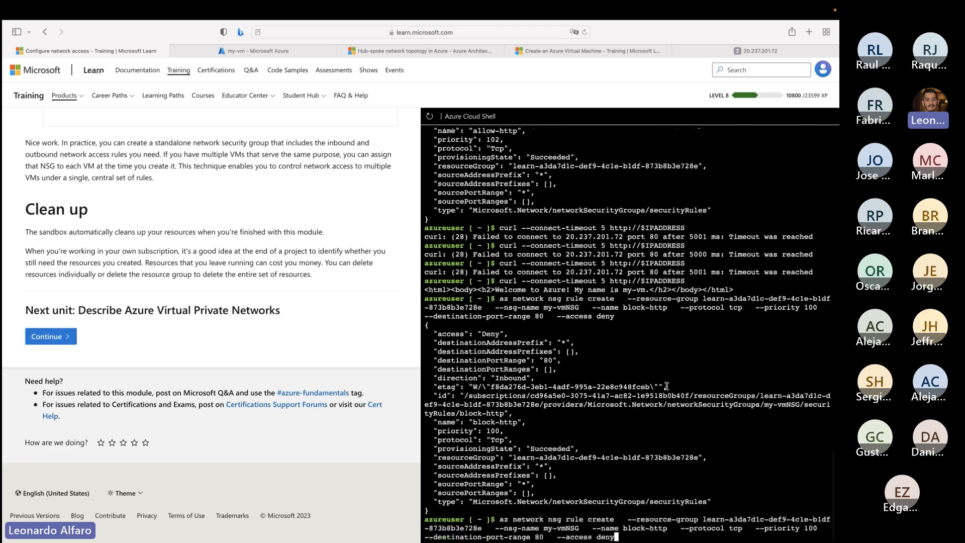
key(Up)
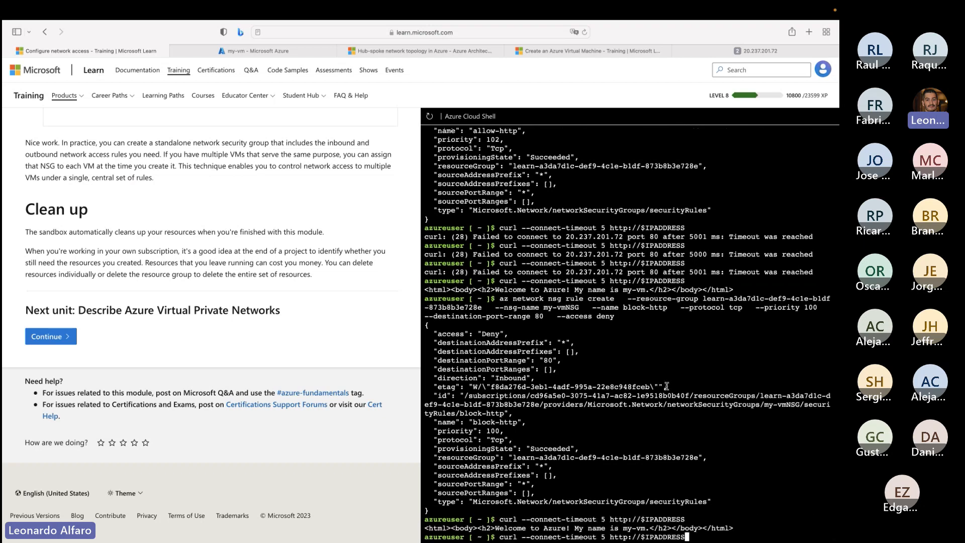
key(Return)
key(Up)
key(Return)
key(Up)
key(Return)
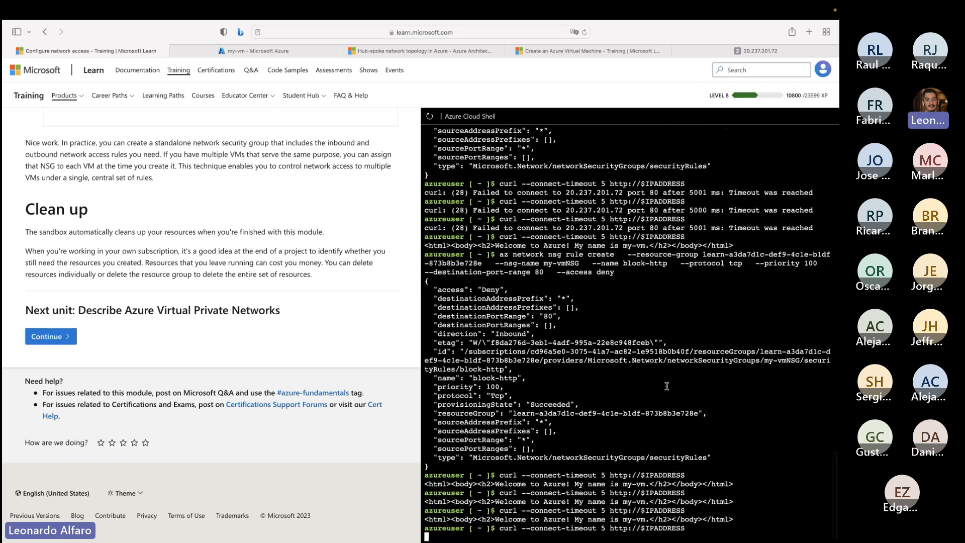
key(Up)
key(Return)
key(Up)
key(BackSpace)
key(BackSpace)
key(BackSpace)
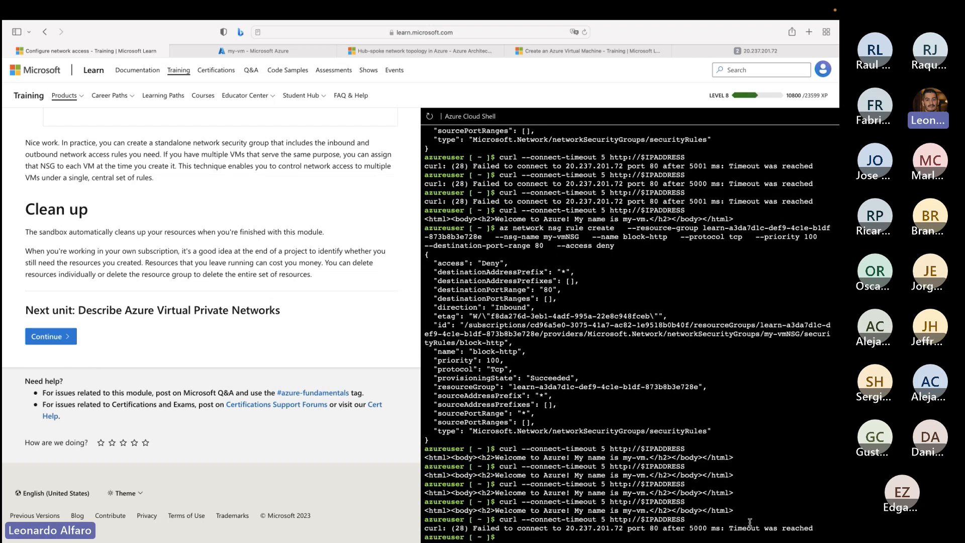
drag(819, 527, 422, 521)
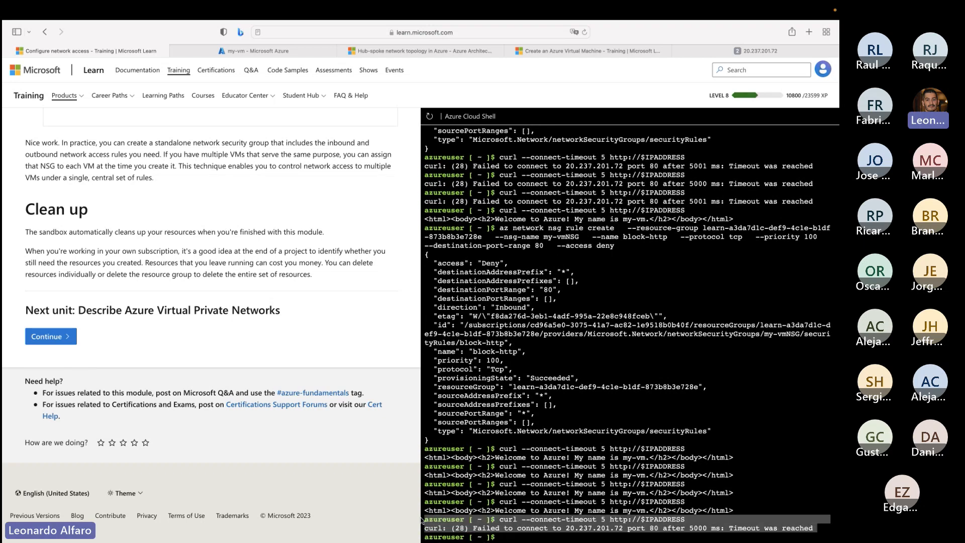
- Rerun az network nsg rule list for my-vmNSG with table output and highlight the block-http rule's priority, port and access
key(Up)
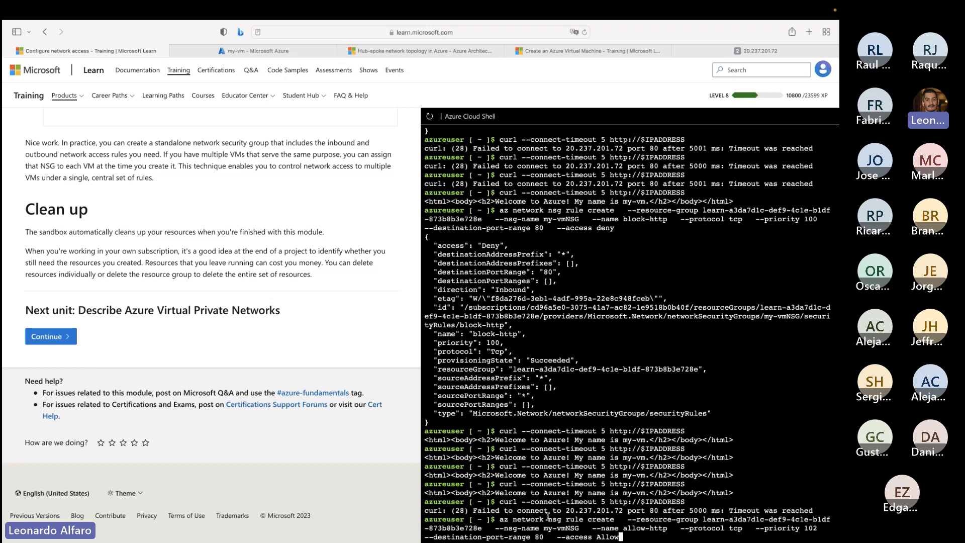
key(Up)
key(Return)
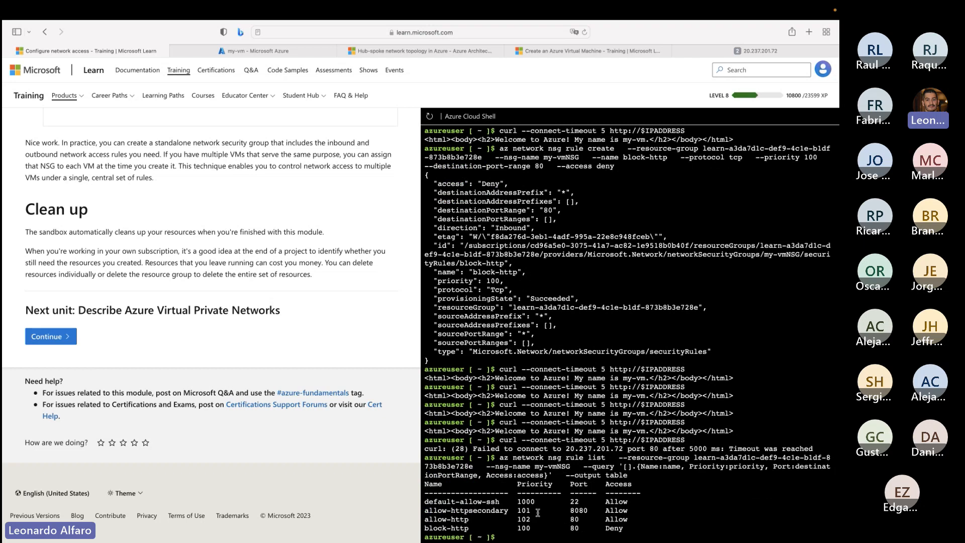
drag(630, 530, 509, 528)
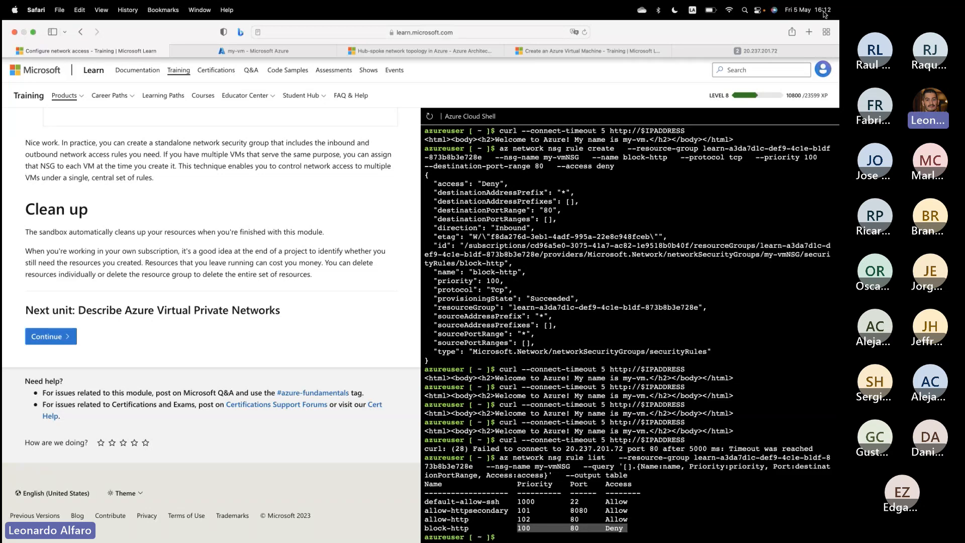
- Switch to the Microsoft Teams meeting, mute the microphone and stop sharing the screen
key(ctrl+Left)
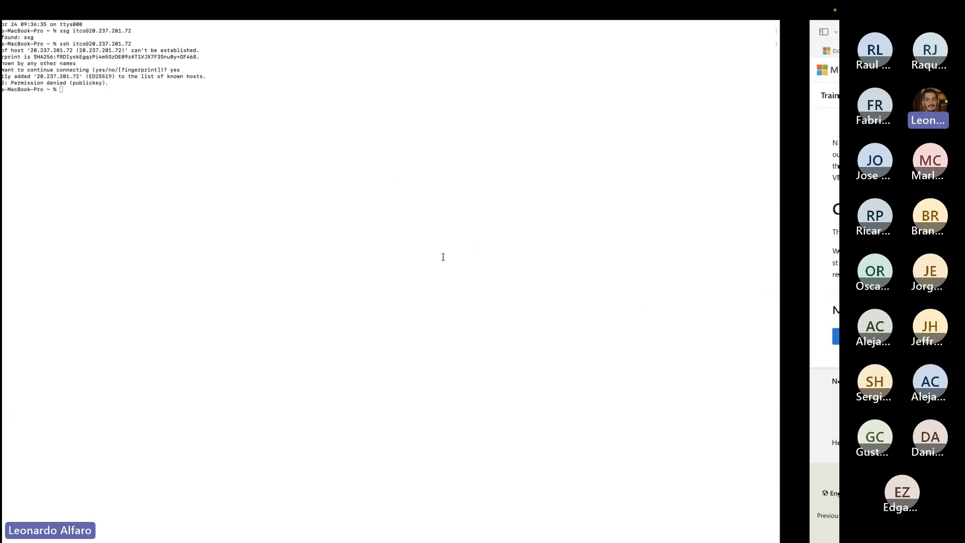
key(ctrl+Left)
click(330, 533)
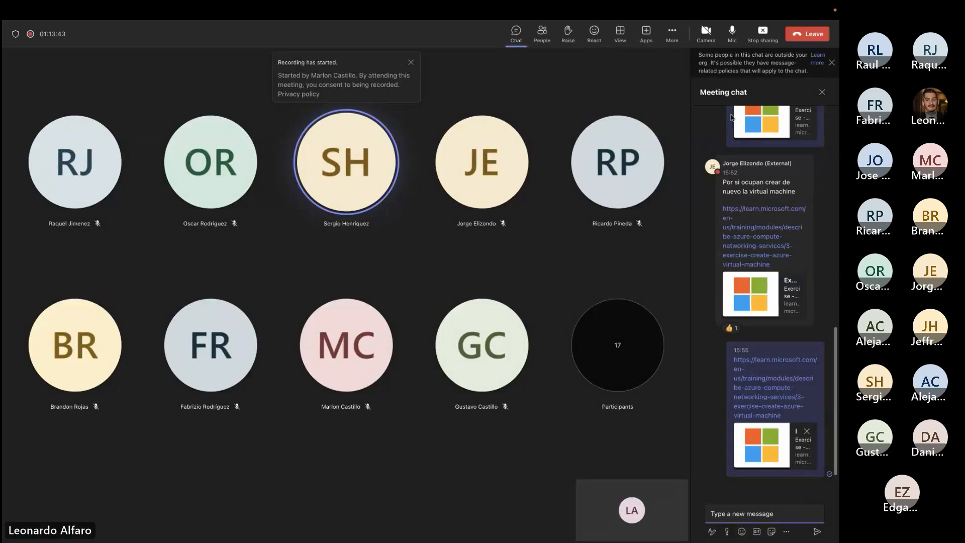
click(732, 33)
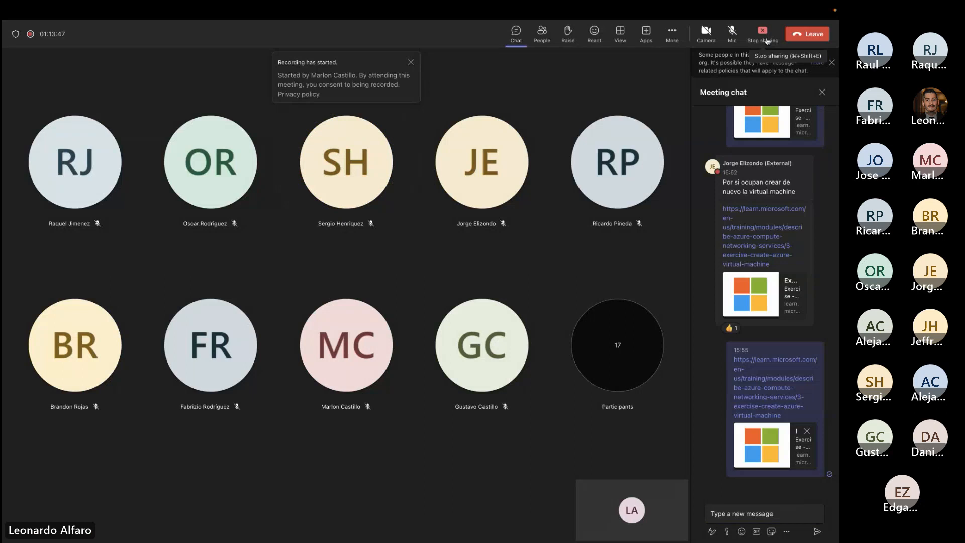
click(767, 40)
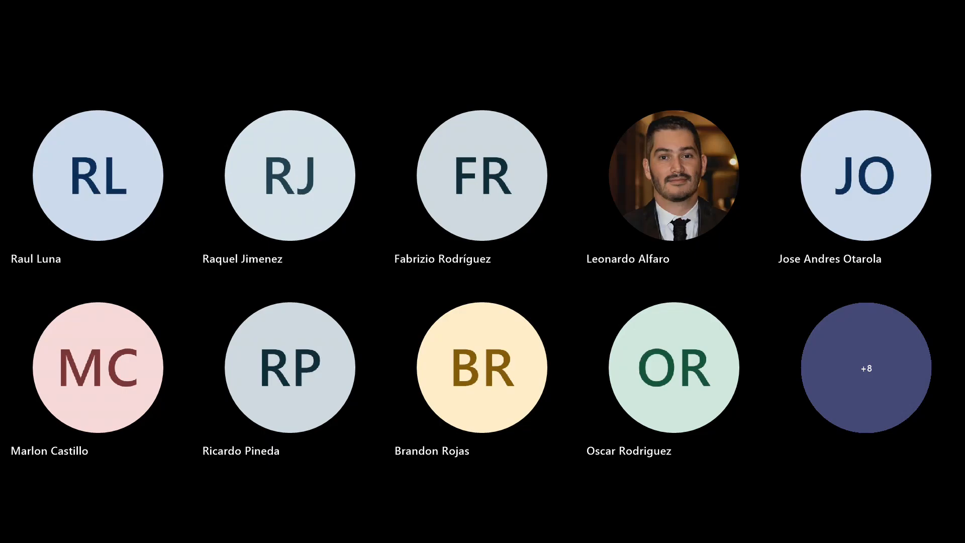